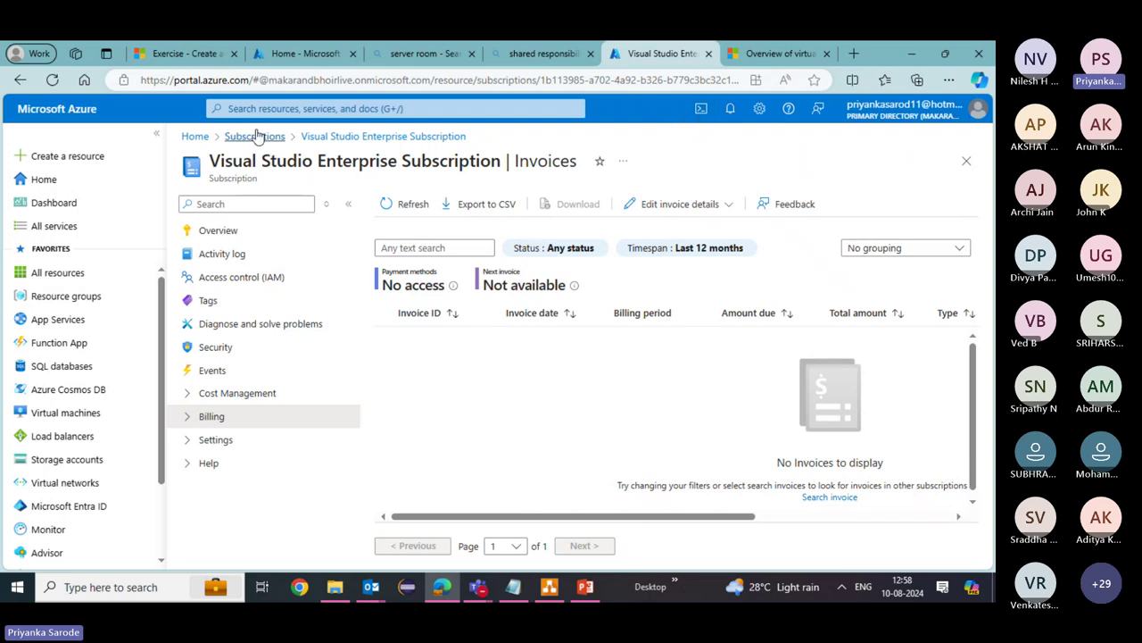
Return from the subscription's Invoices page to the Azure portal home via the Home breadcrumb.
left_click(196, 137)
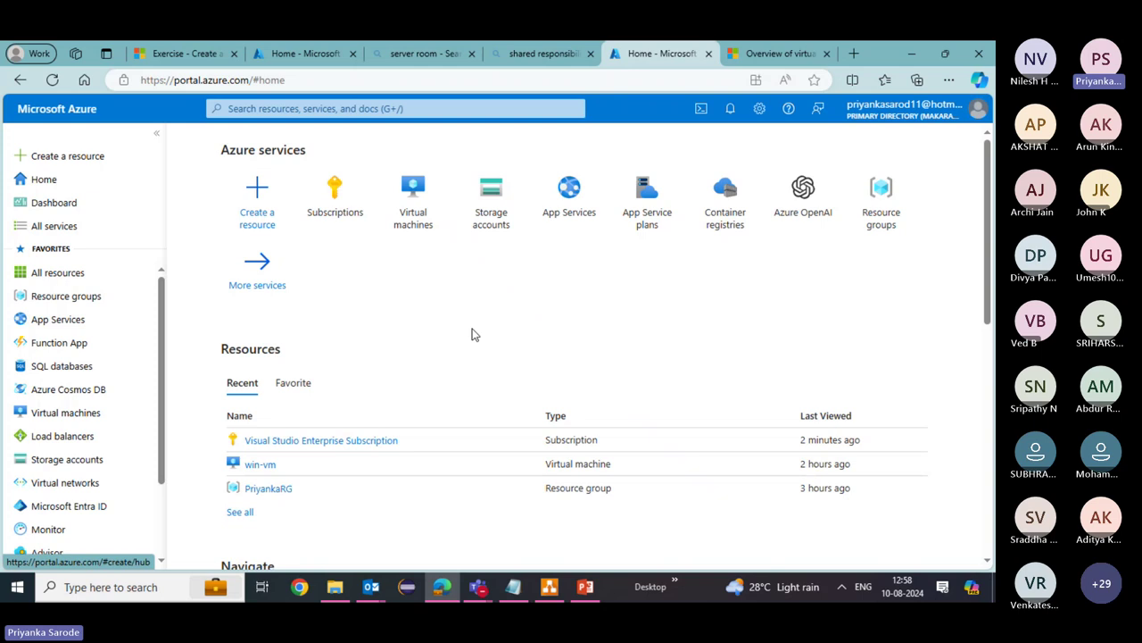
Page through the PowerPoint course deck to slide 15 on Azure resources, then return to the portal.
left_click(585, 586)
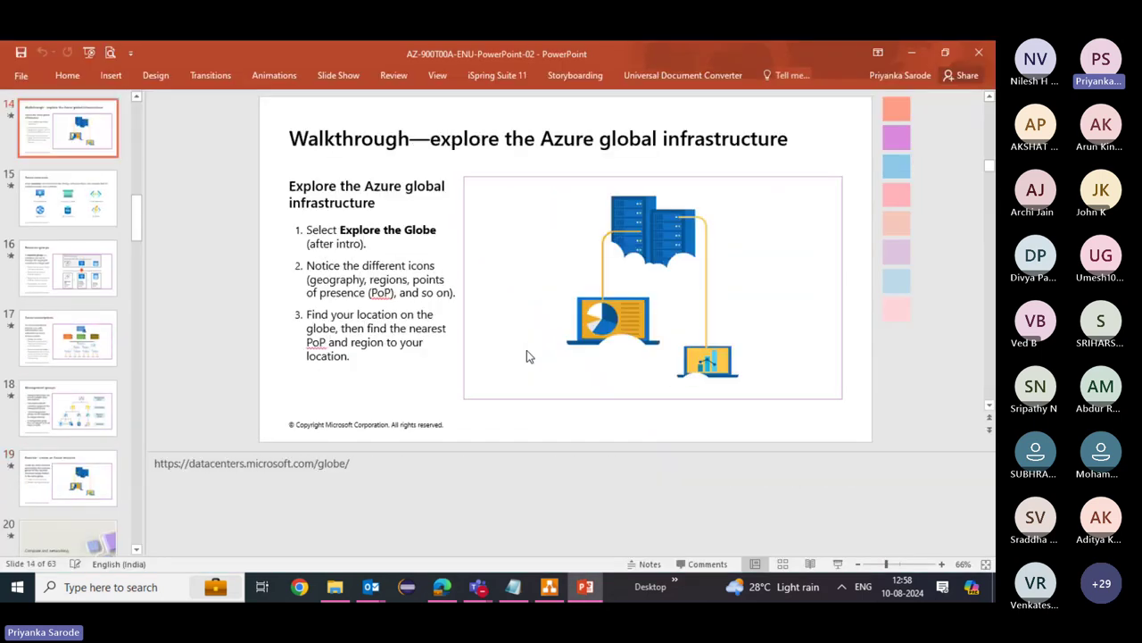
scroll(526, 354, "up", 8)
scroll(526, 354, "up", 3)
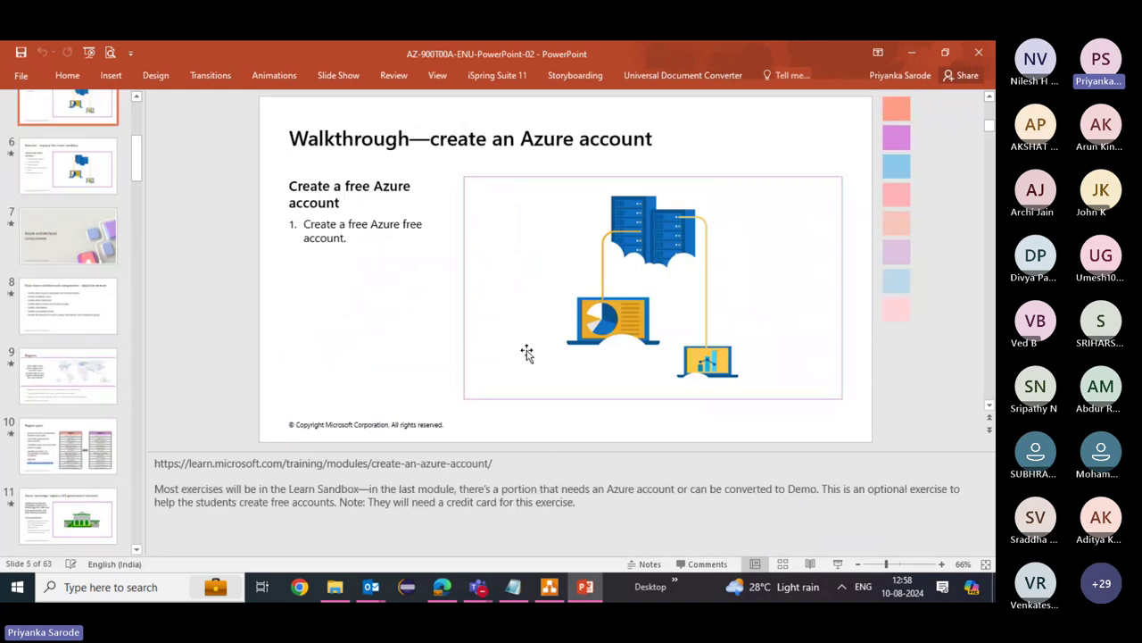
scroll(527, 352, "down", 2)
scroll(527, 352, "down", 3)
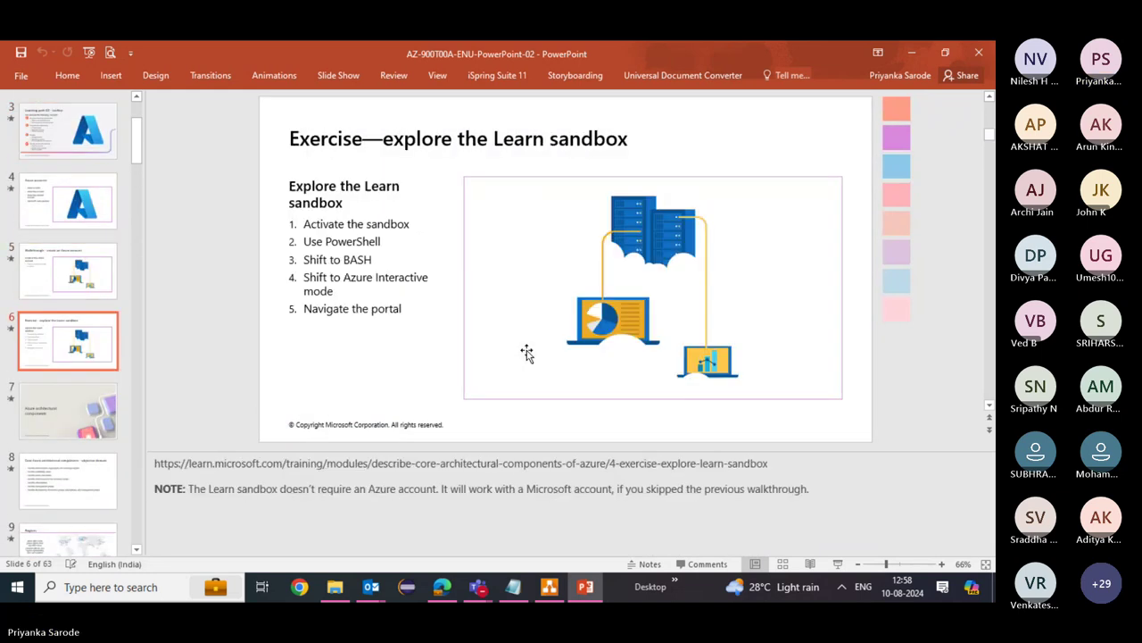
scroll(527, 353, "down", 5)
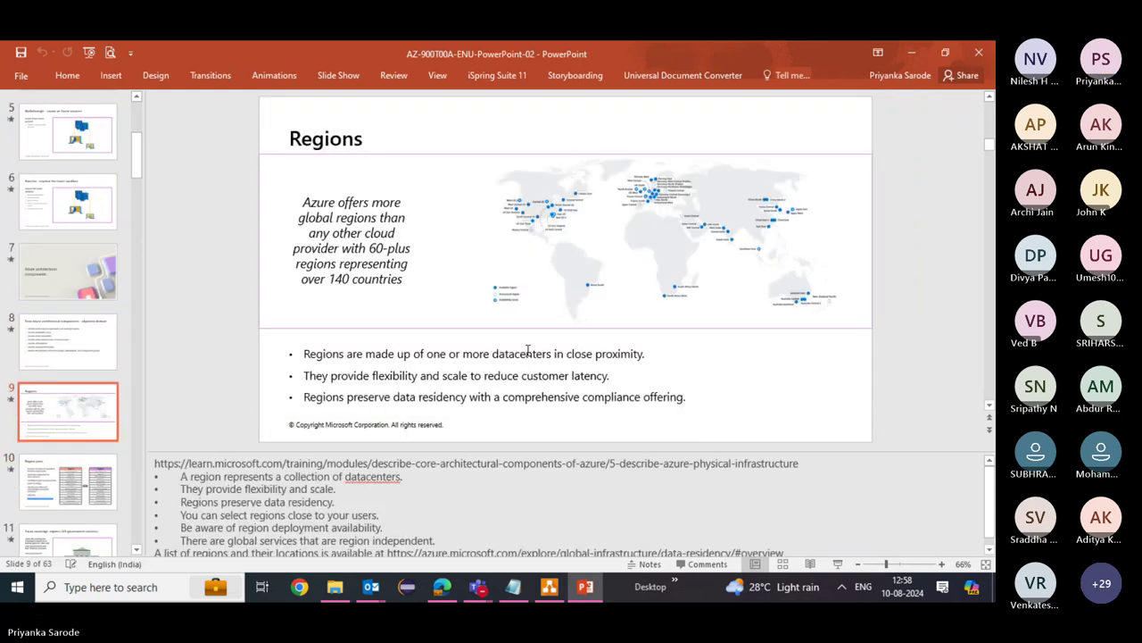
scroll(527, 350, "down", 2)
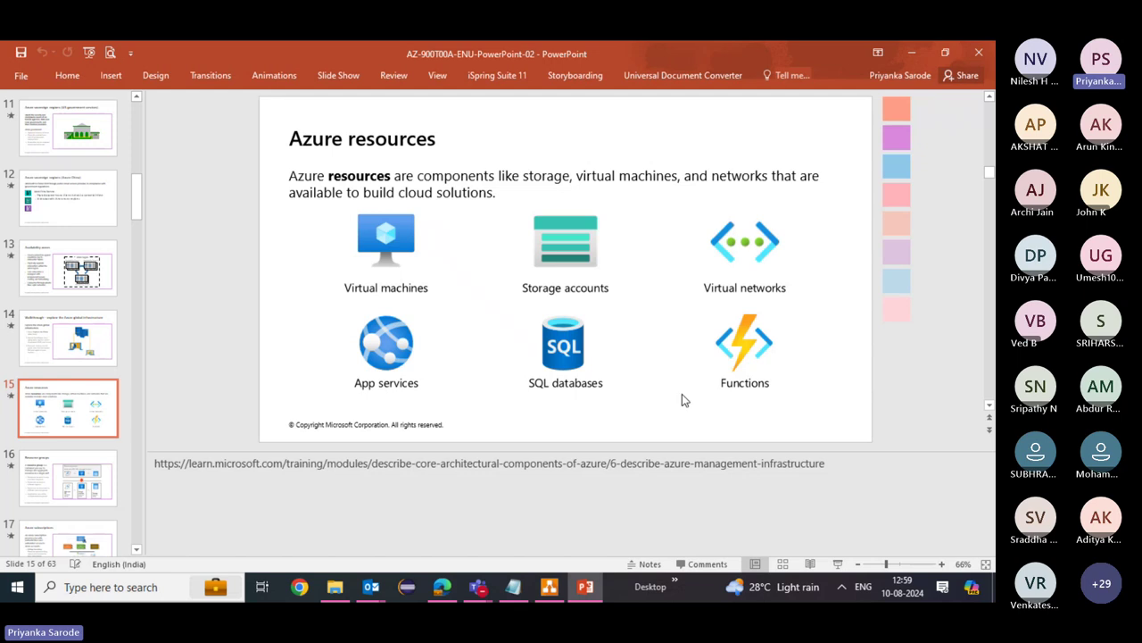
key("alt+Tab")
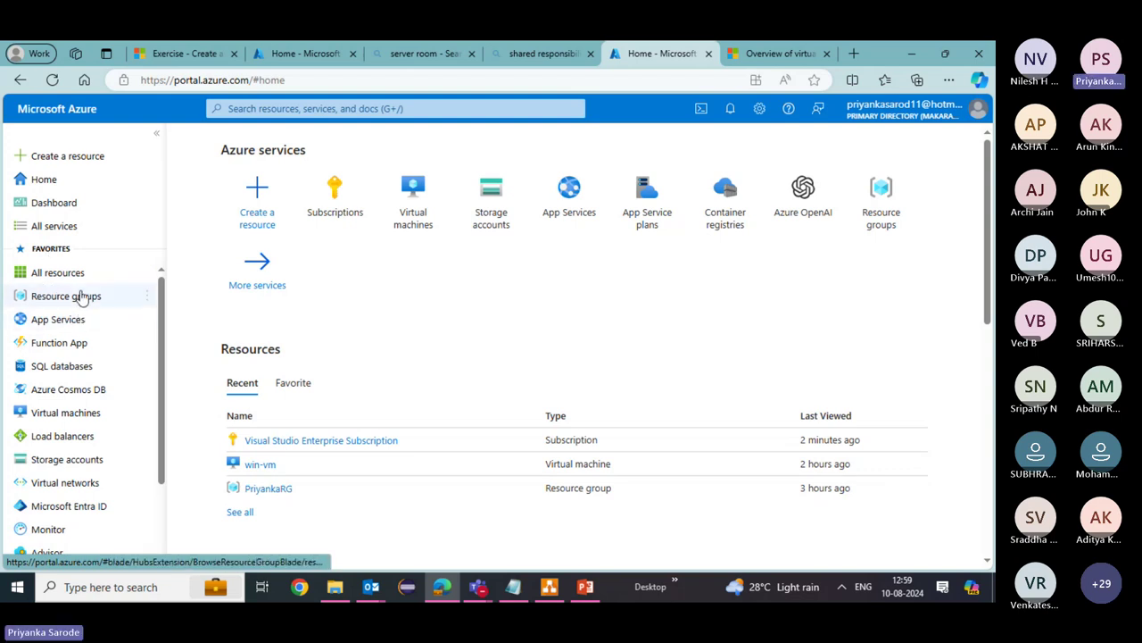
Search 'virtual machine' and open the Virtual machines service page listing win-vm.
mouse_move(79, 295)
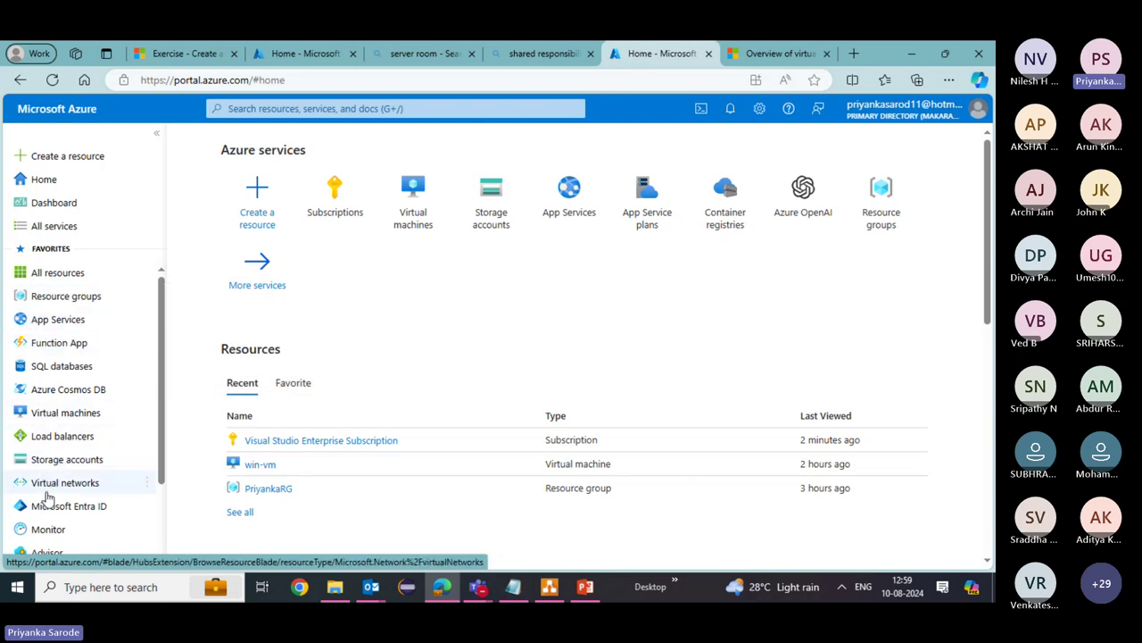
mouse_move(52, 502)
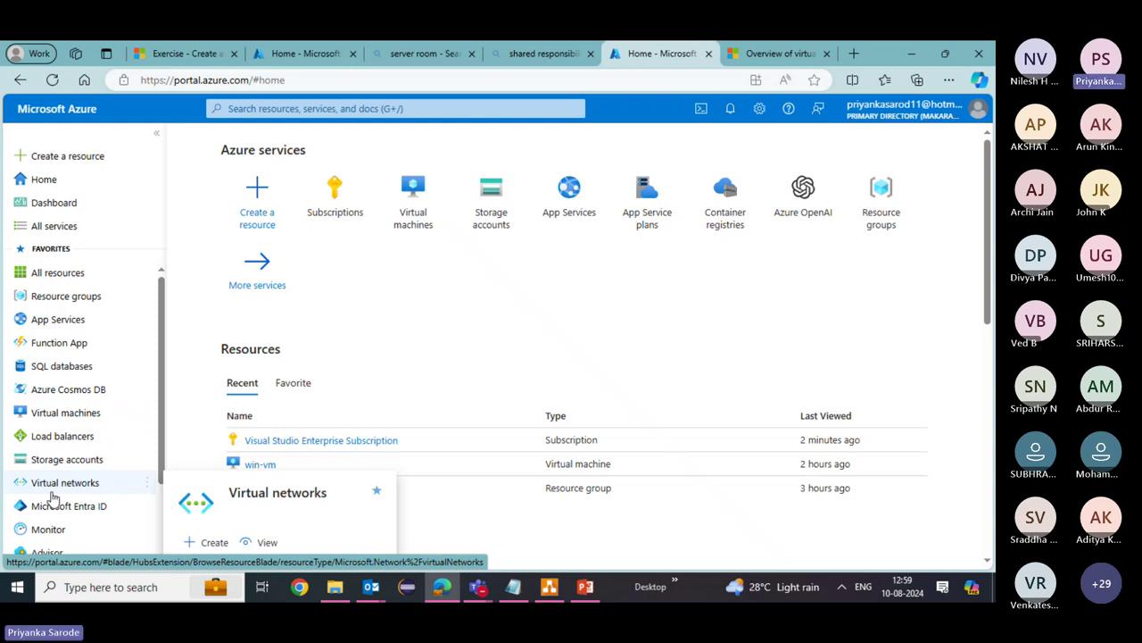
left_click(282, 108)
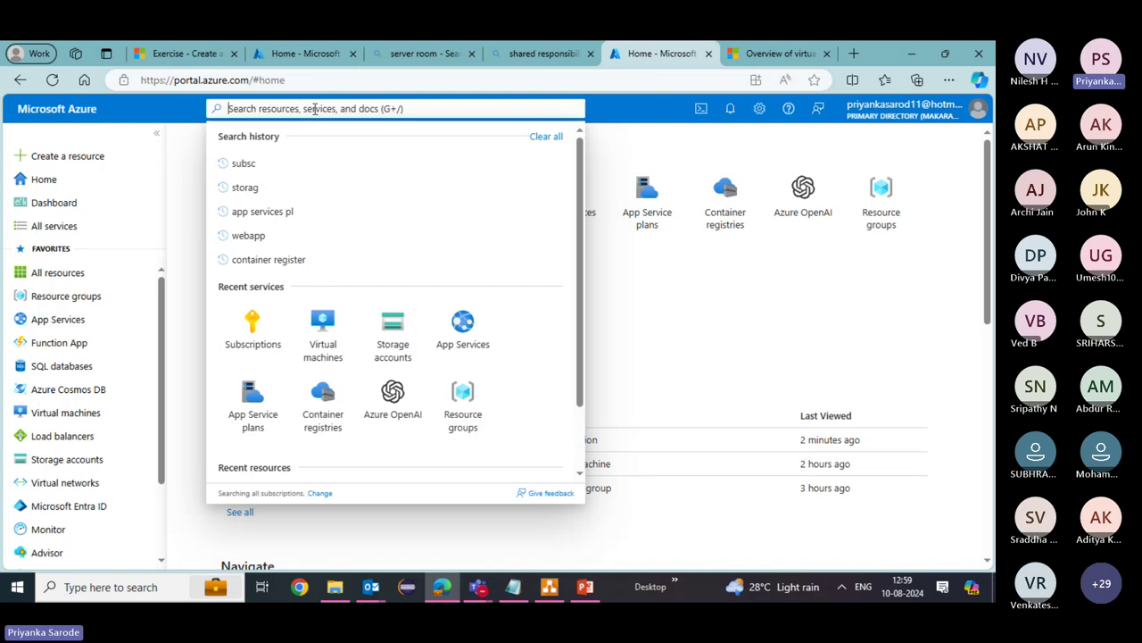
type("virtua")
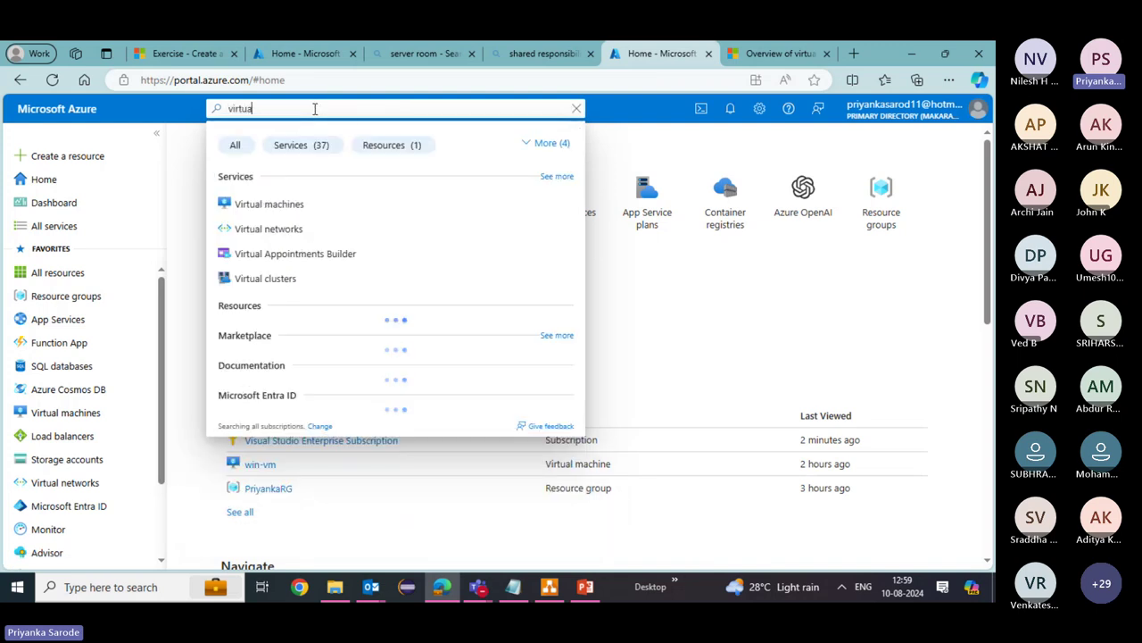
type("l m")
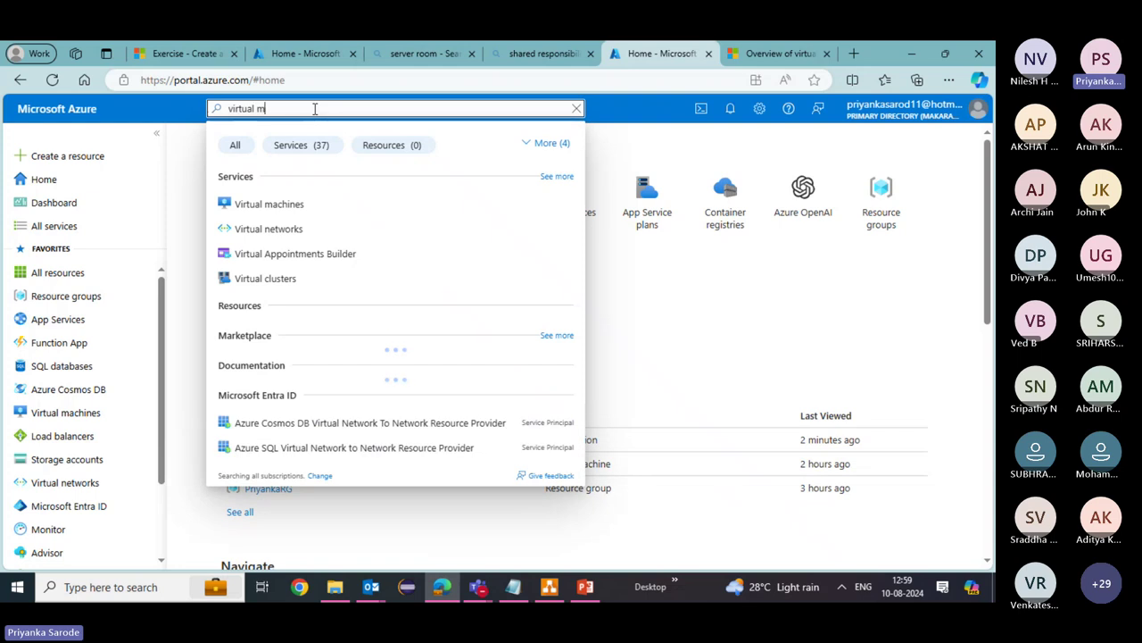
type("achine")
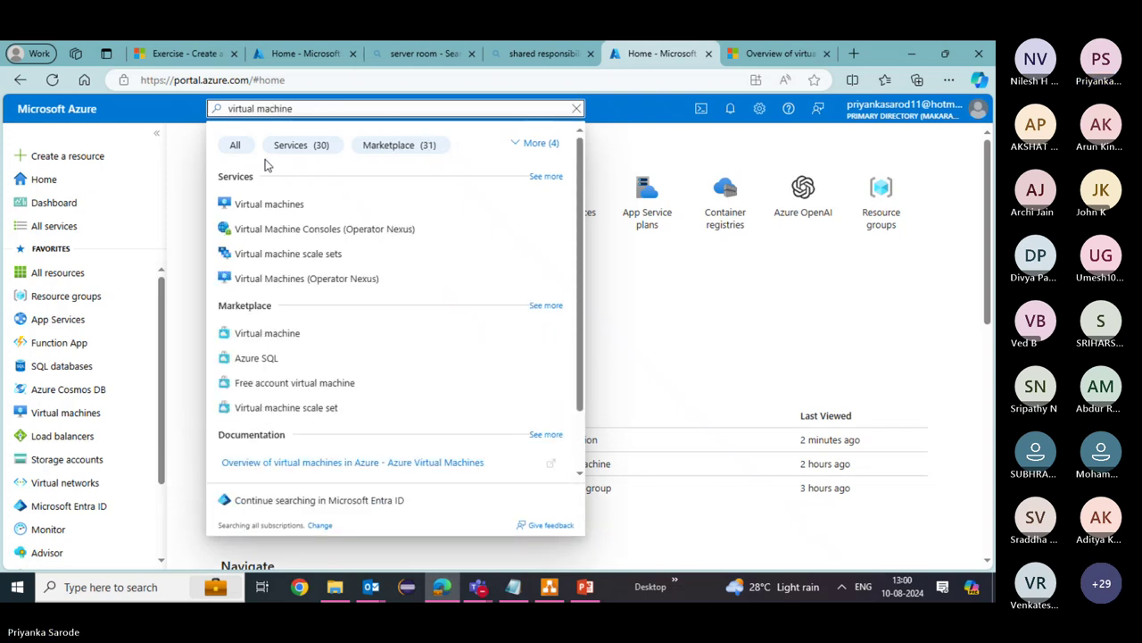
left_click(260, 208)
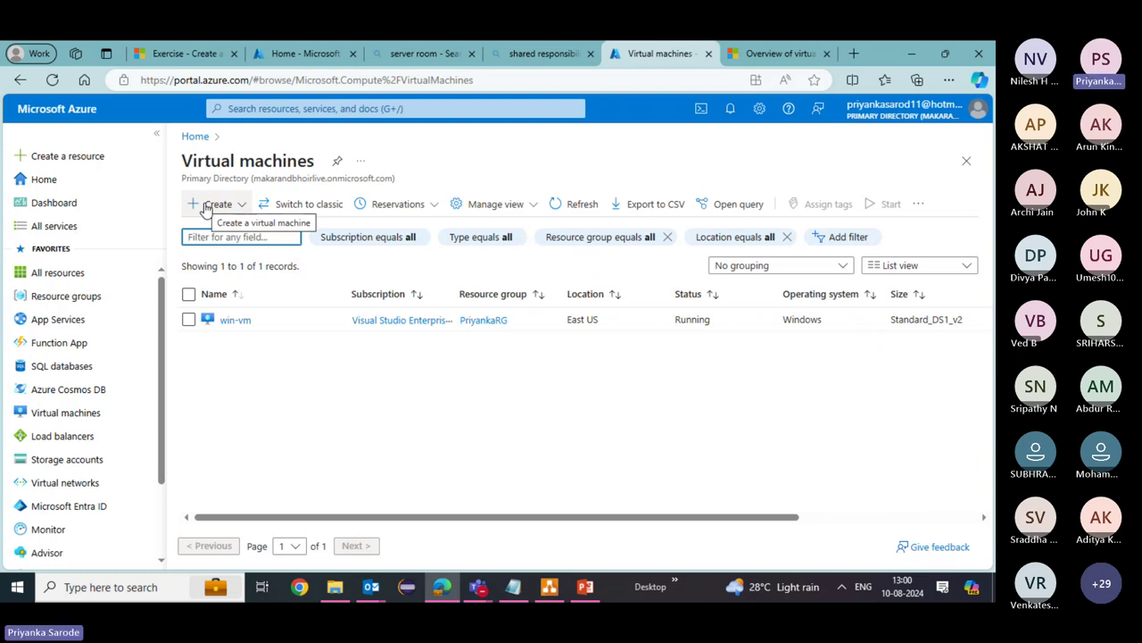
Look at the + Create options for a virtual machine, then dismiss the list.
left_click(205, 207)
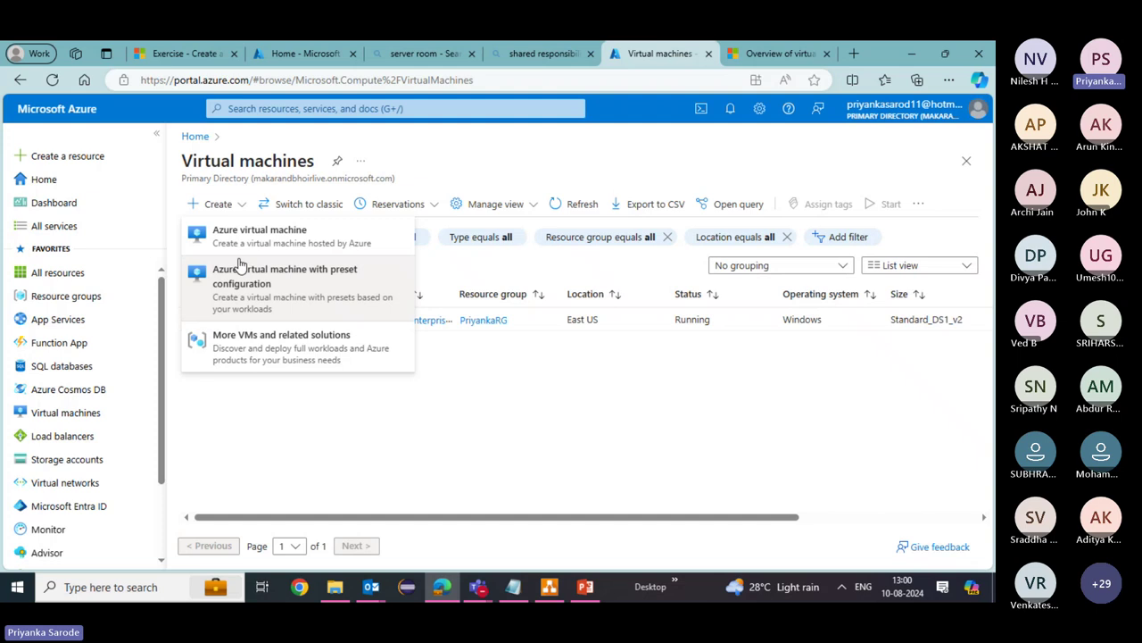
key("Escape")
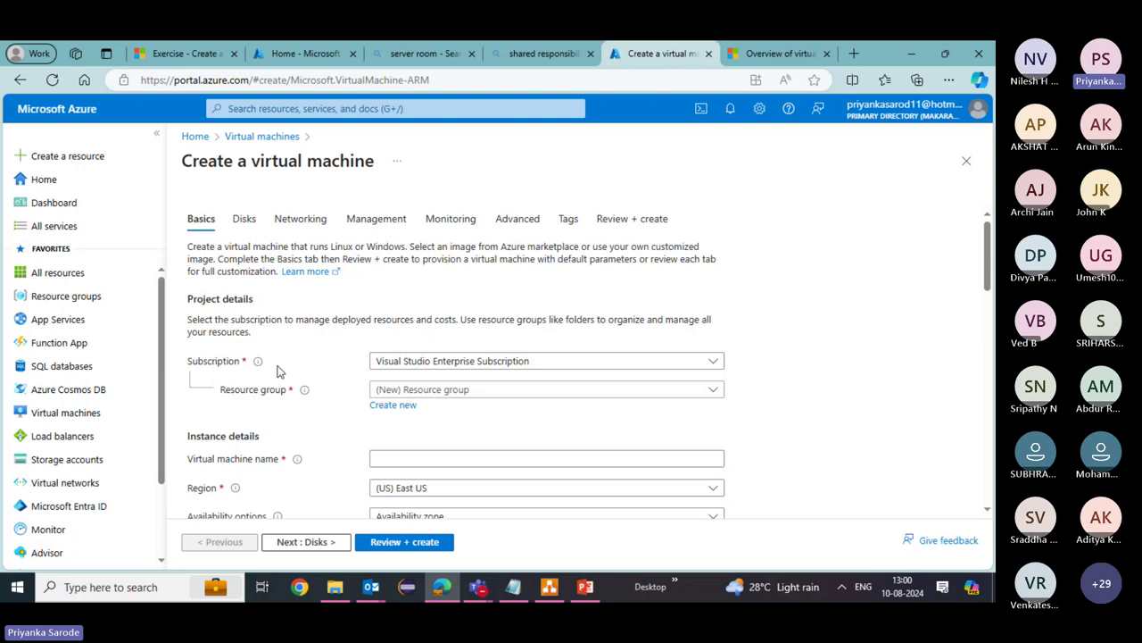
left_click(604, 361)
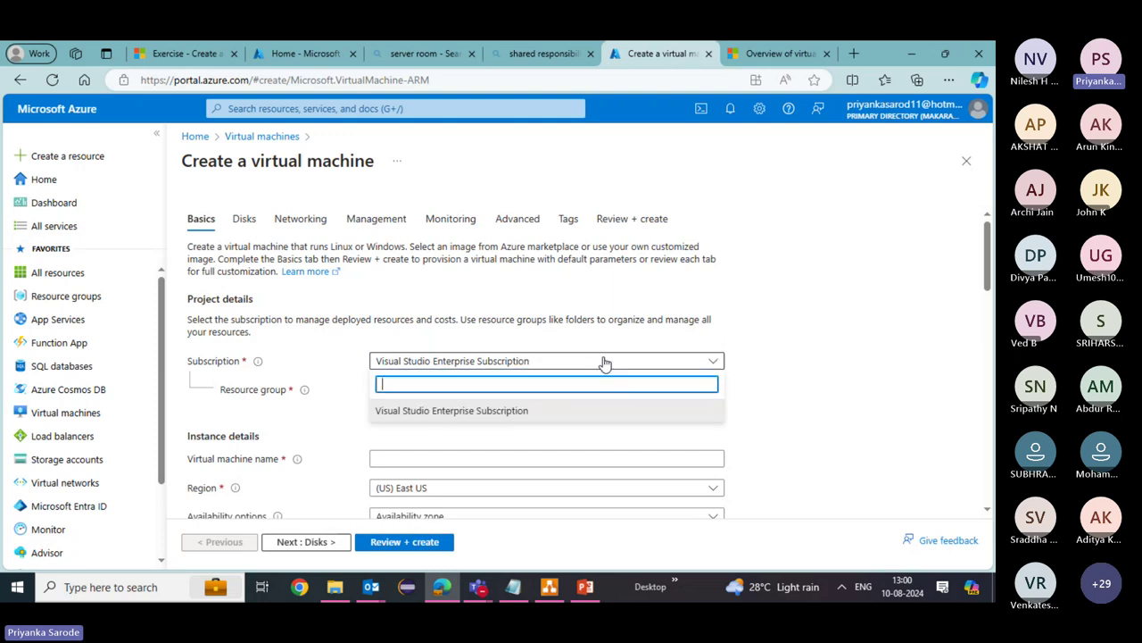
left_click(604, 361)
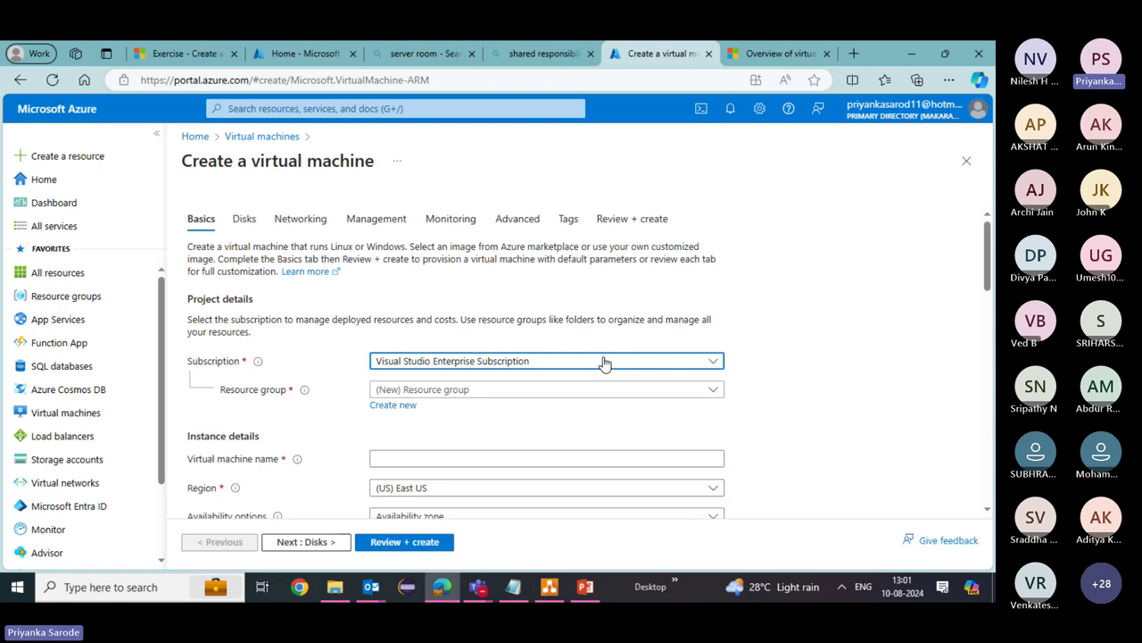
left_click(604, 361)
left_click(508, 409)
left_click(539, 365)
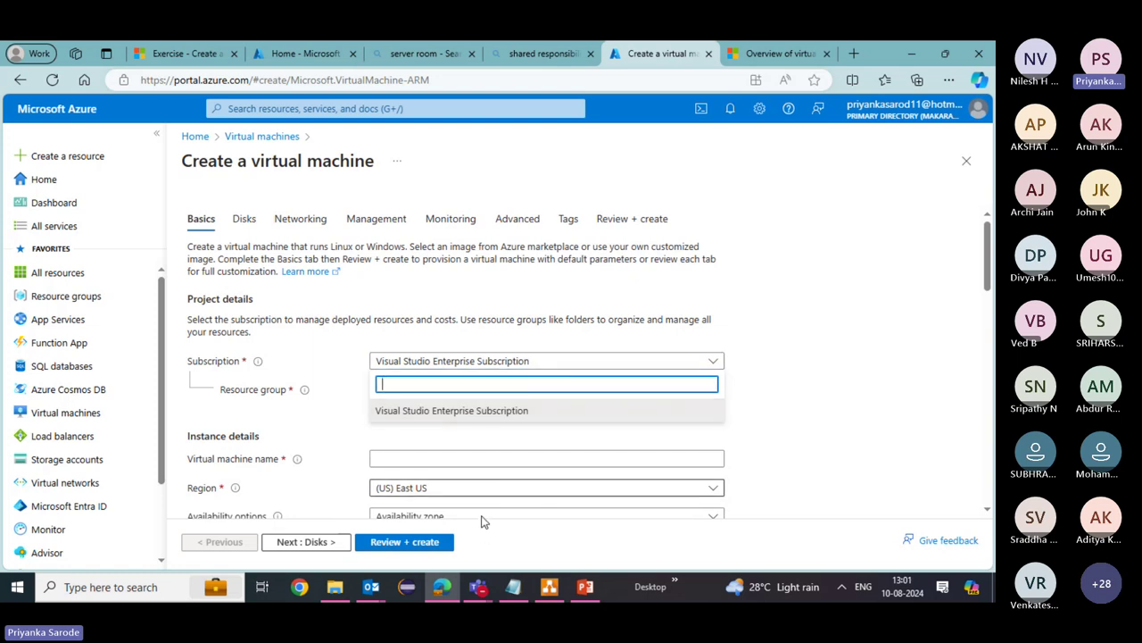
left_click(476, 410)
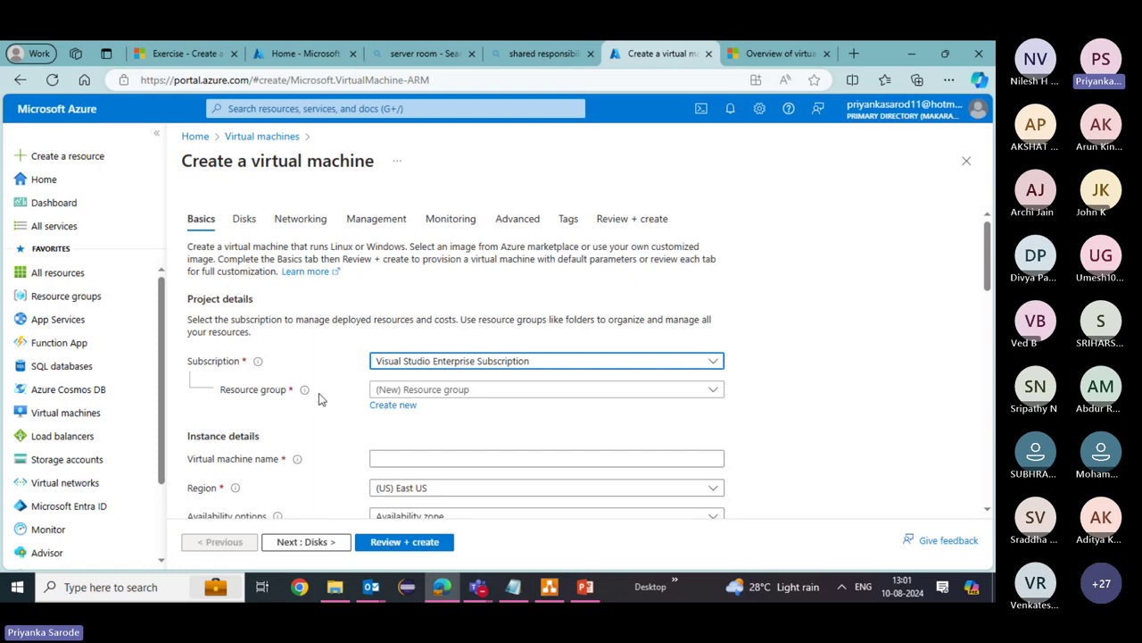
Try a new resource group 'Az', then after the permissions error pick the existing group.
left_click(490, 391)
left_click(491, 391)
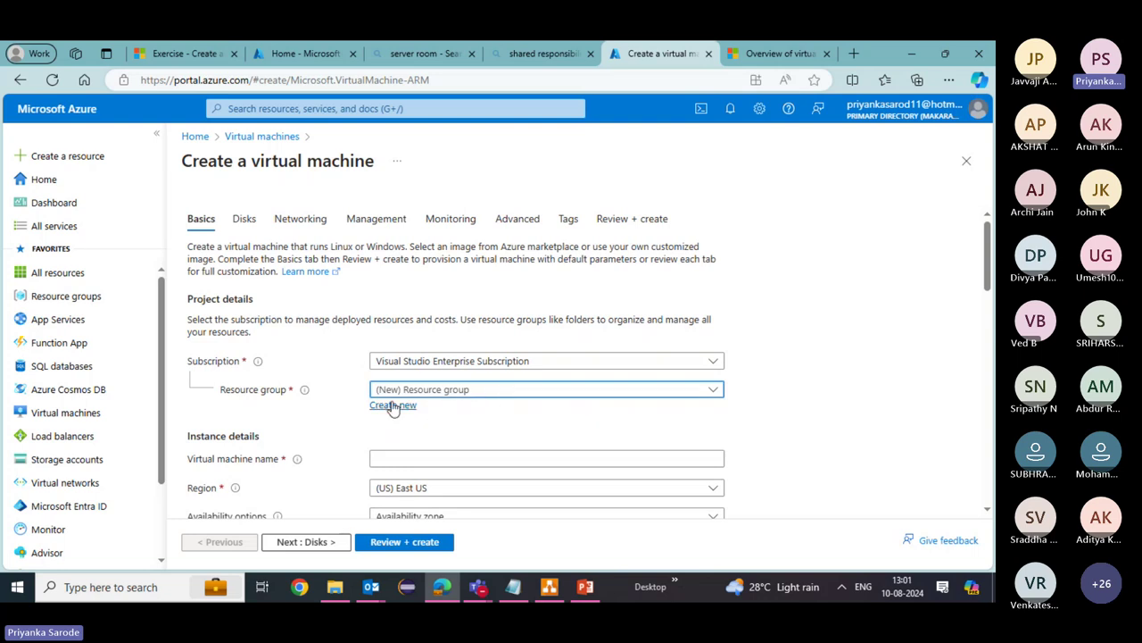
left_click(393, 407)
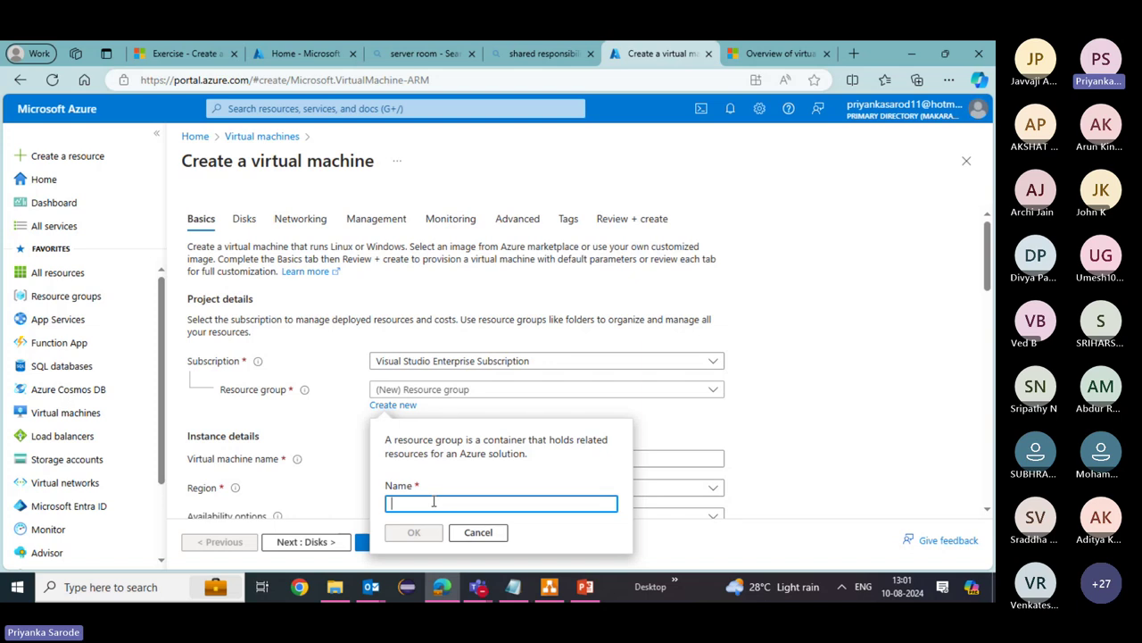
type("Az")
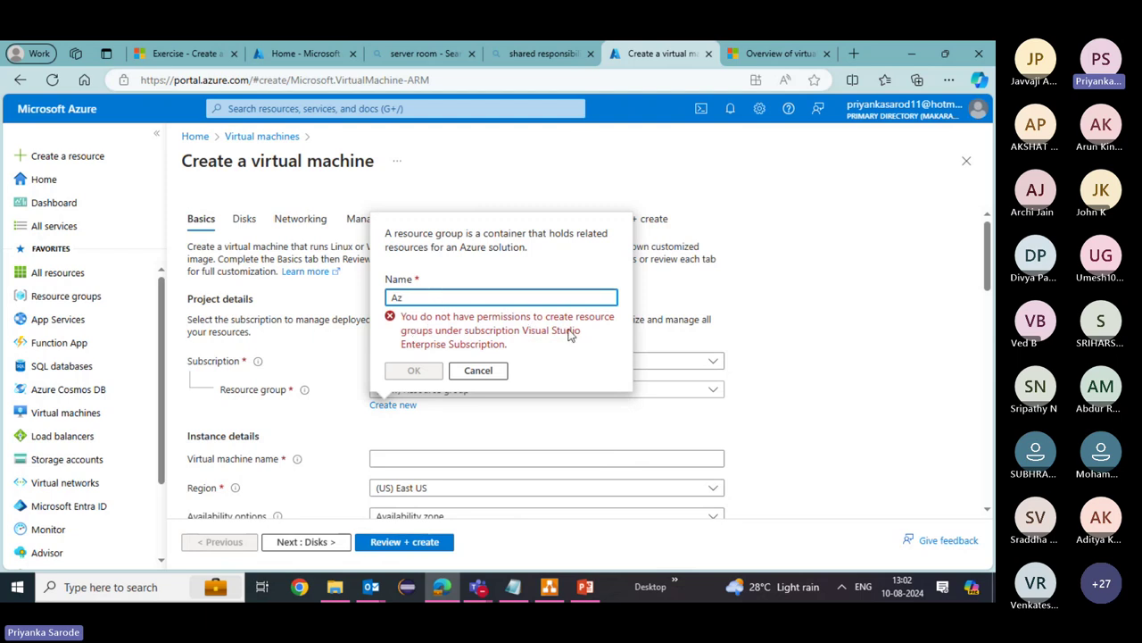
left_click(485, 373)
left_click(714, 390)
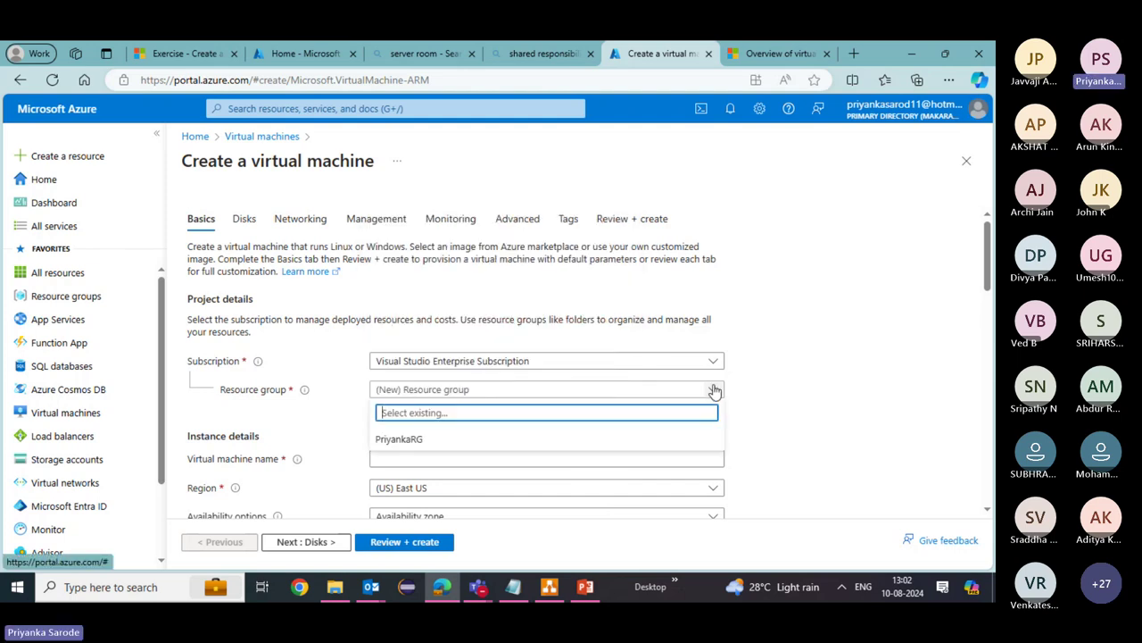
left_click(404, 441)
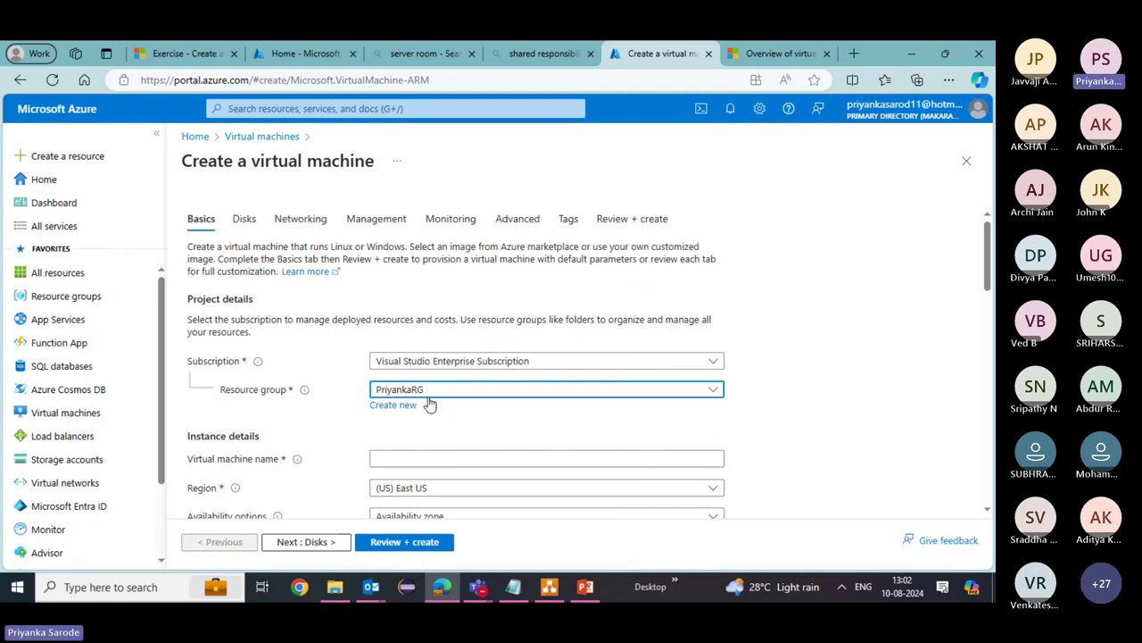
Name the virtual machine vm-01 and keep (US) East US as its region.
scroll(513, 432, "down", 3)
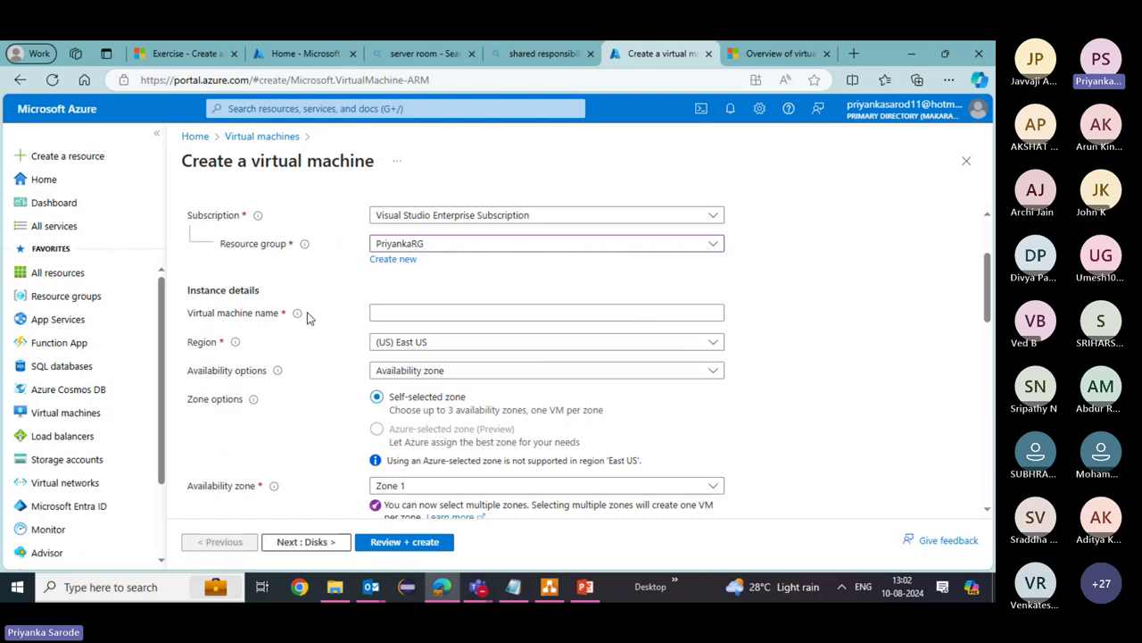
left_click(376, 314)
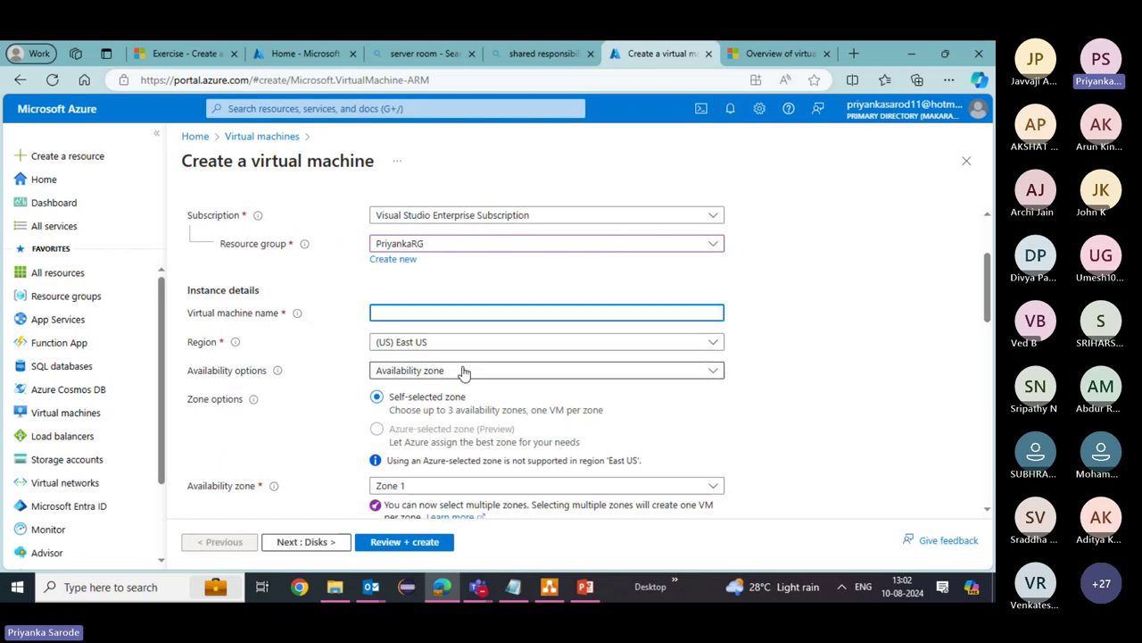
type("vm-01")
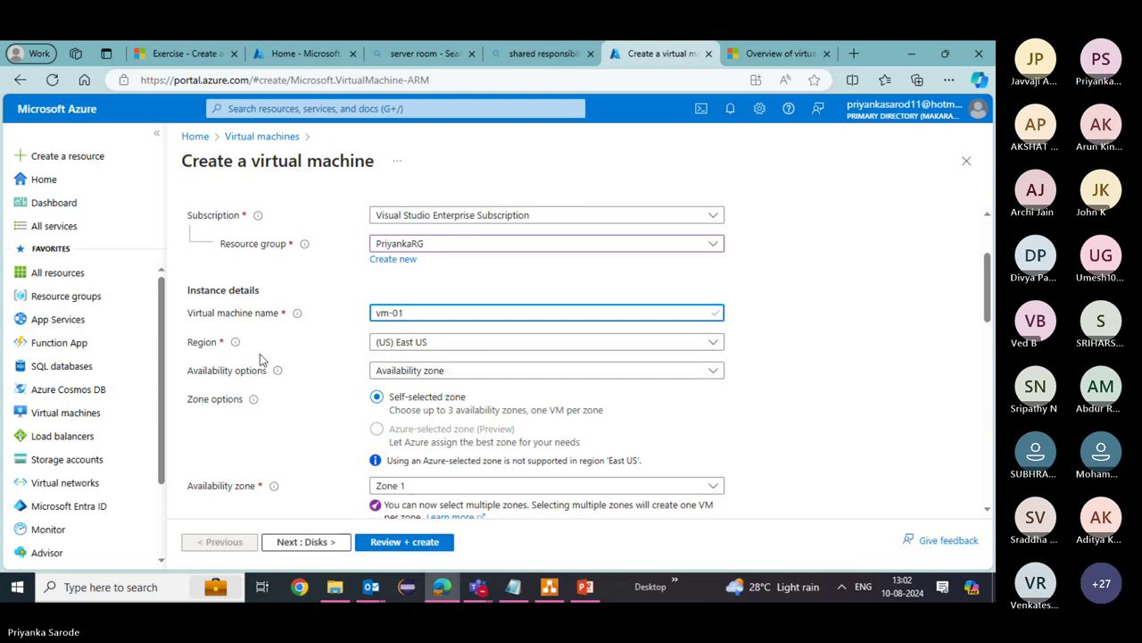
left_click(429, 342)
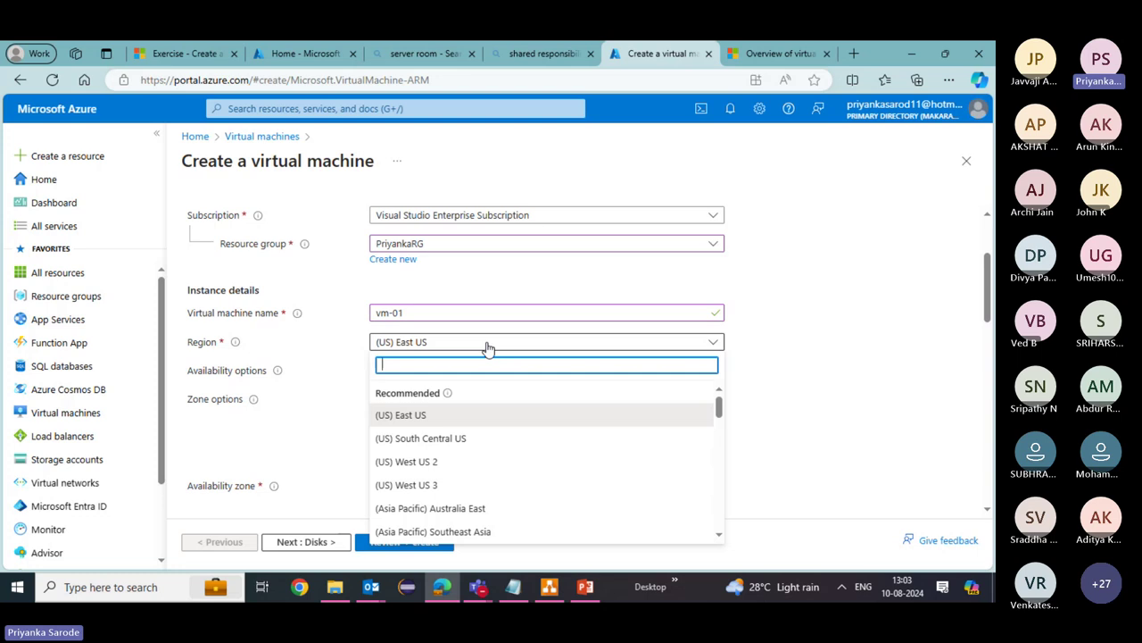
left_click(460, 421)
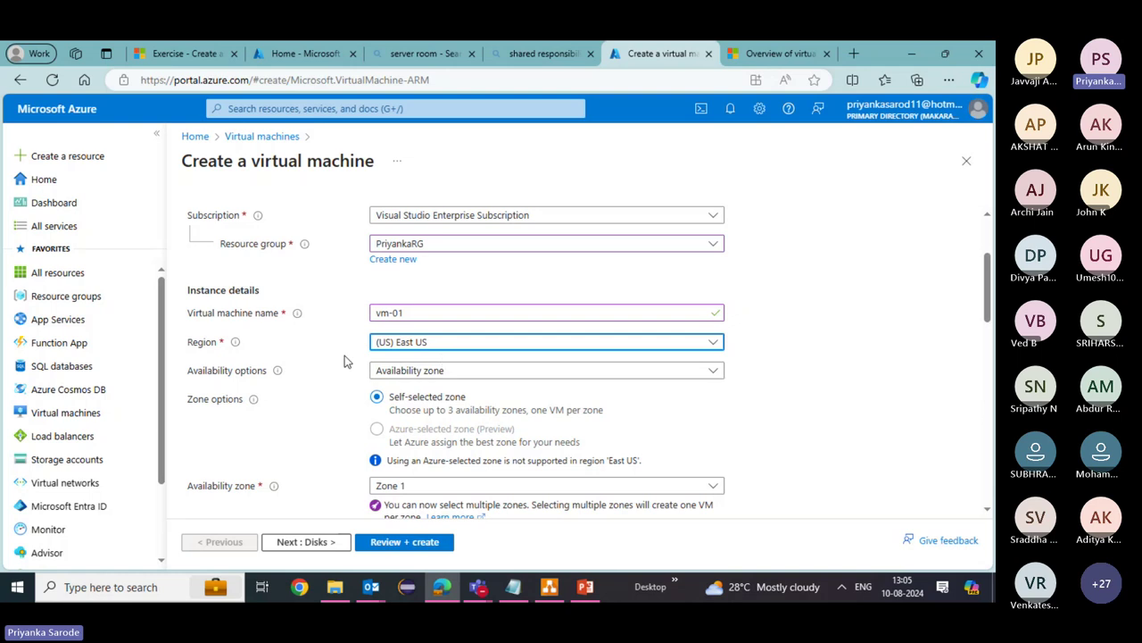
Set Availability options to Virtual machine scale set and check that no existing scale set is listed.
left_click(462, 374)
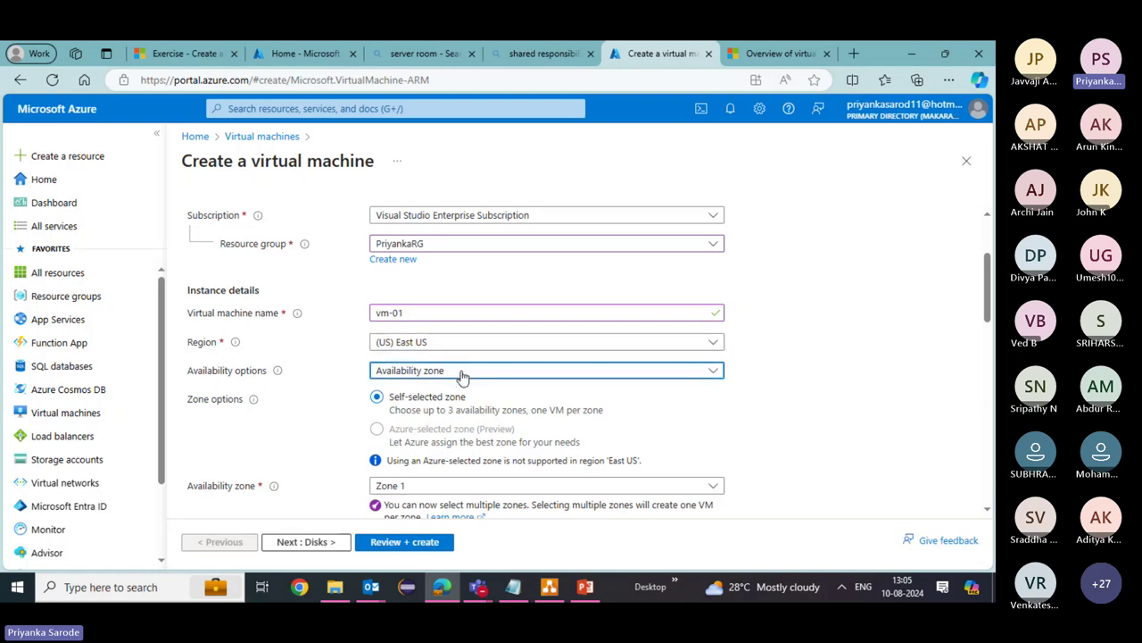
left_click(461, 375)
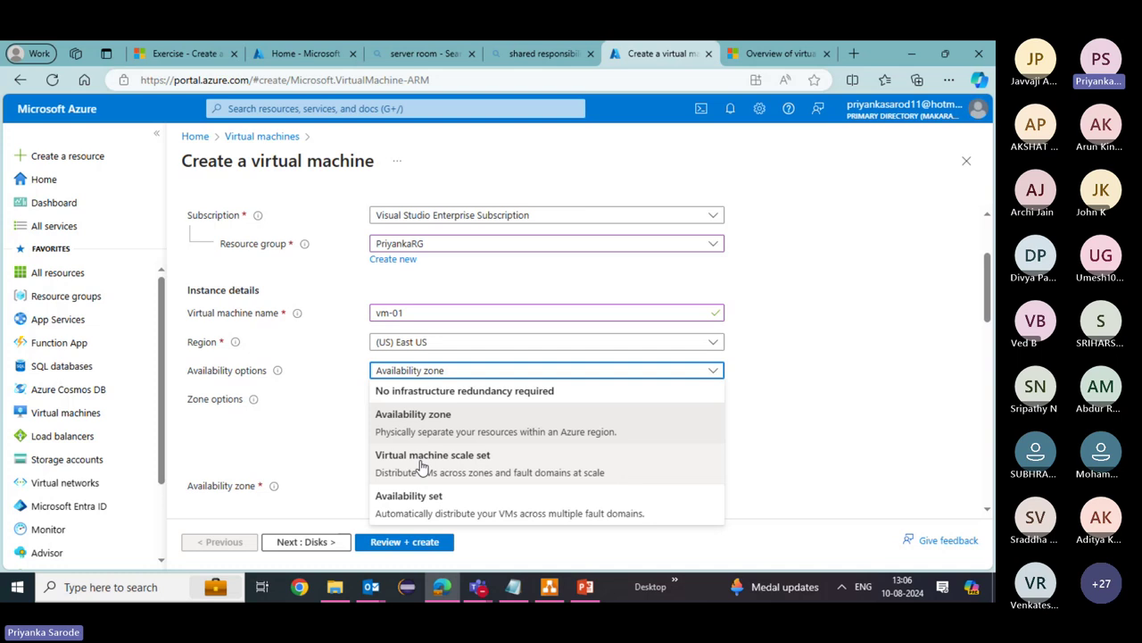
left_click(421, 465)
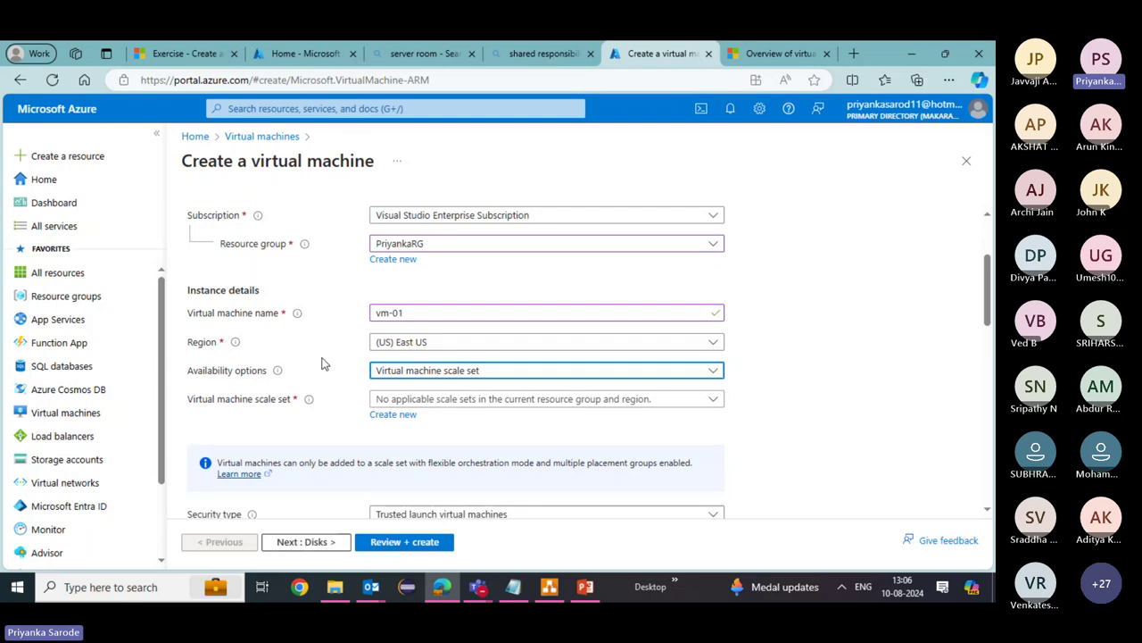
left_click(453, 407)
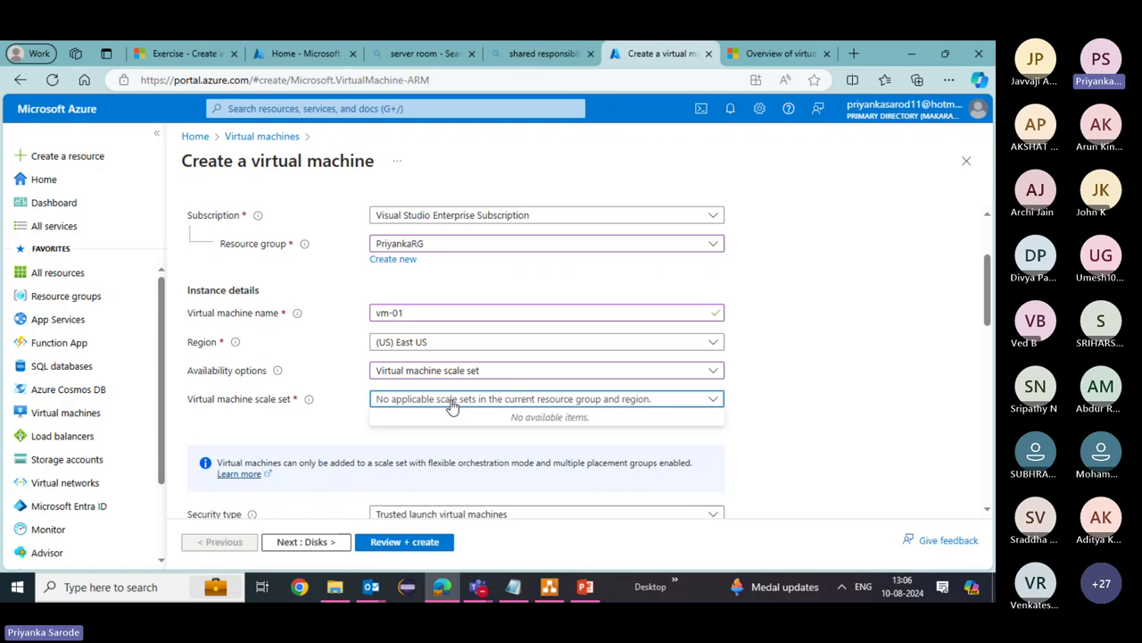
left_click(323, 377)
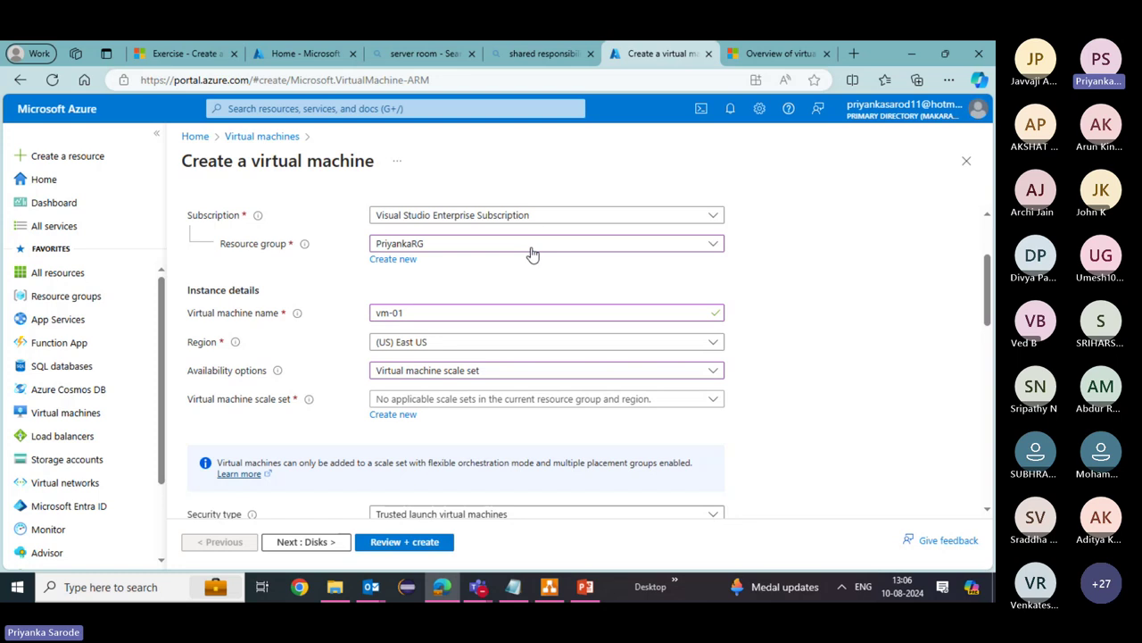
Set Availability options to No infrastructure redundancy required and Security type to Standard.
left_click(485, 374)
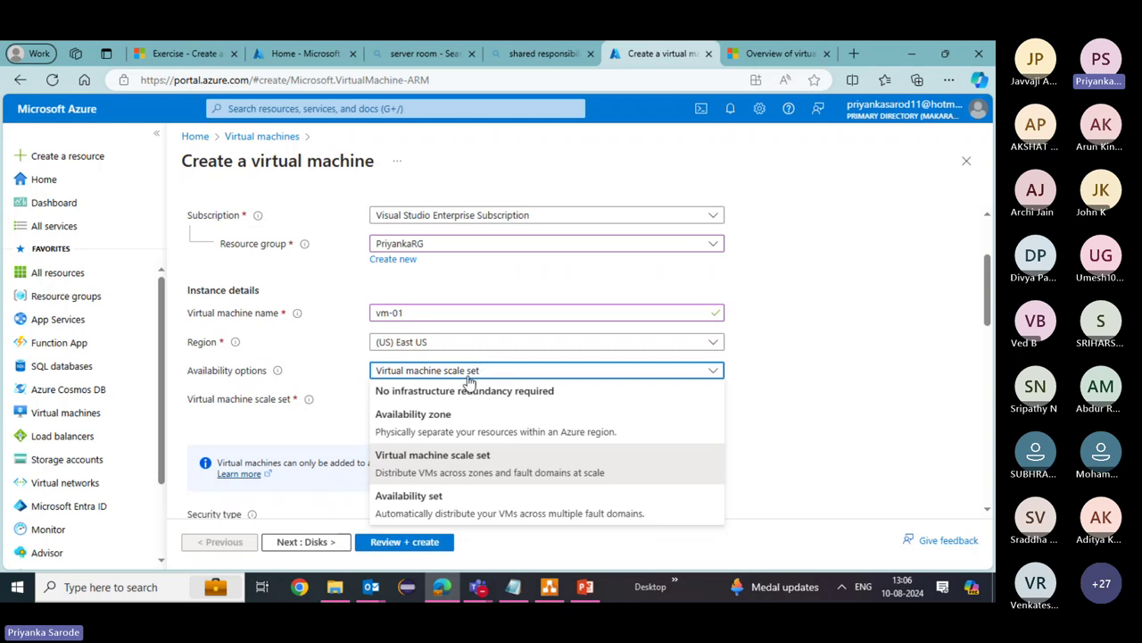
left_click(446, 393)
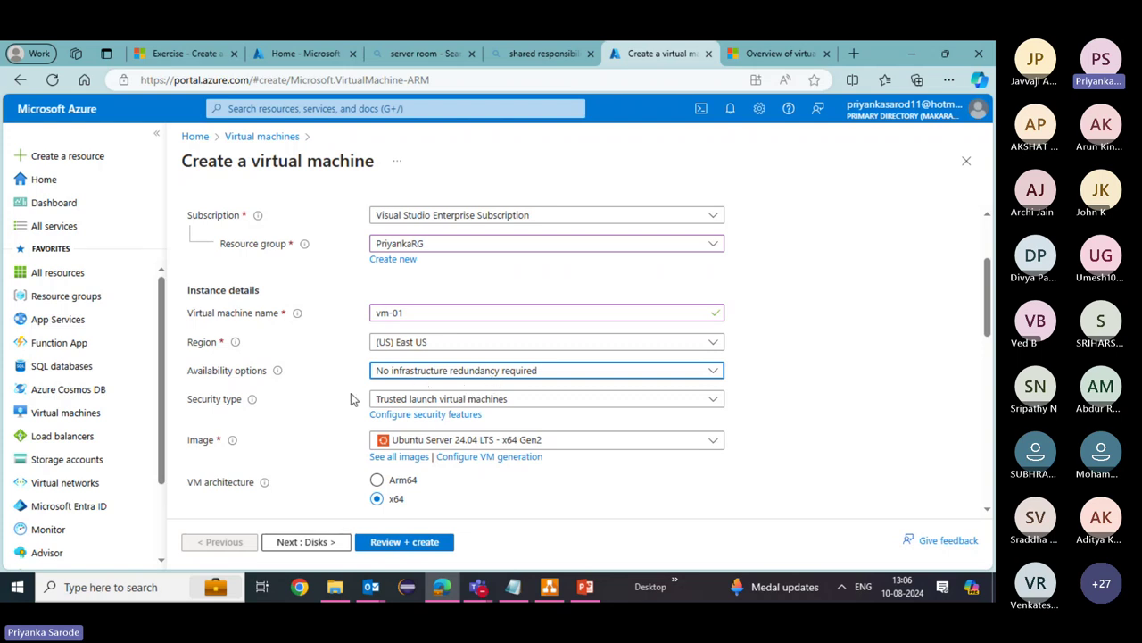
left_click(523, 402)
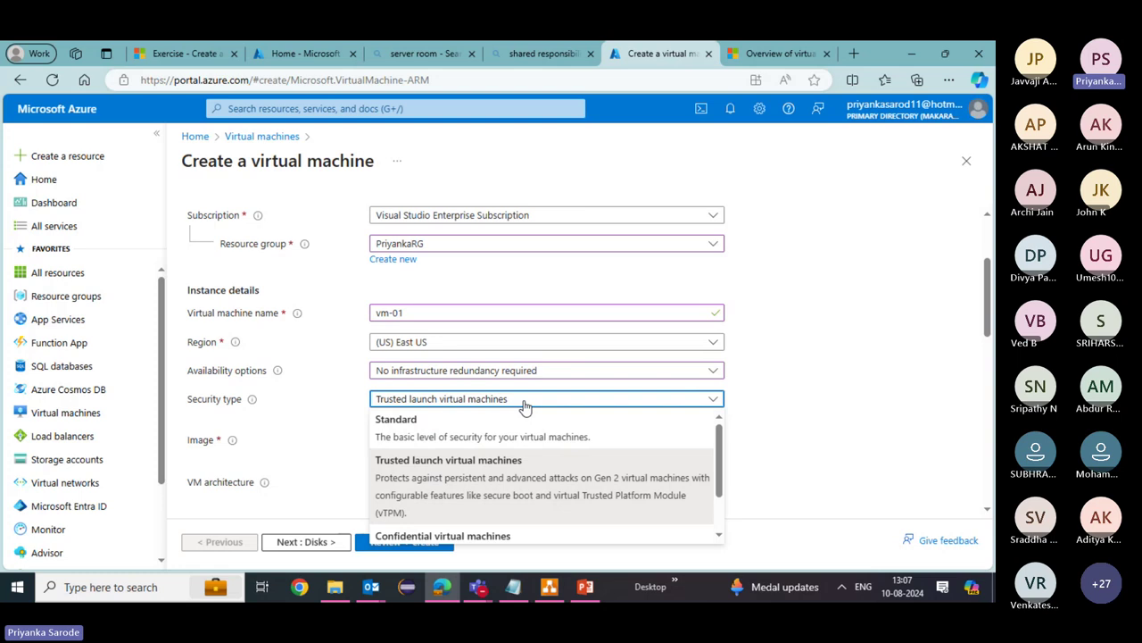
left_click(476, 439)
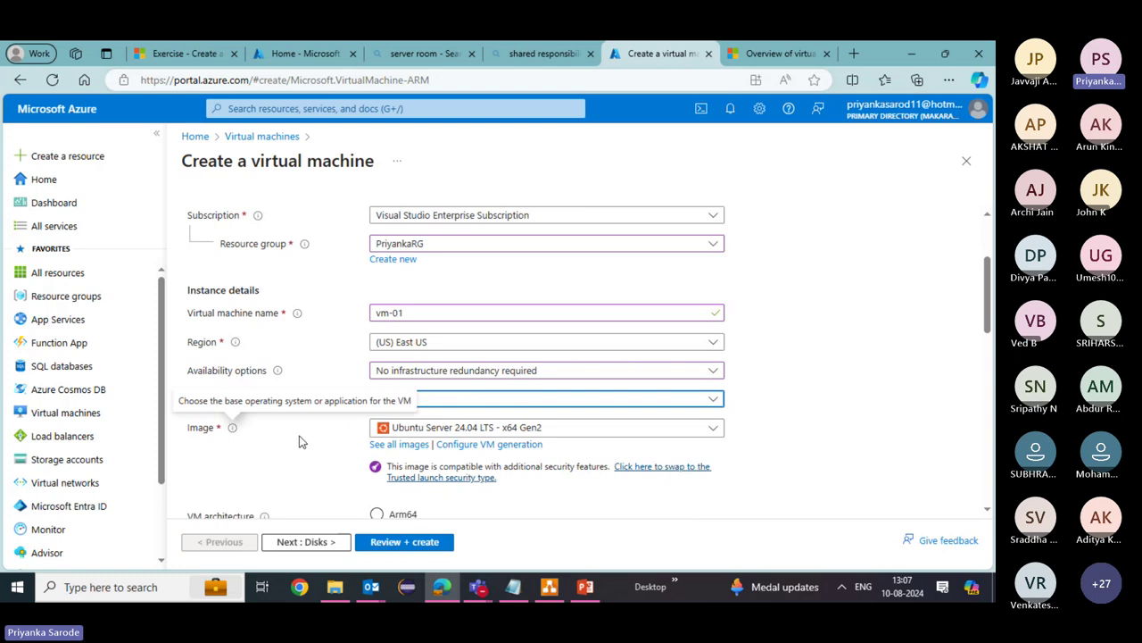
Open the See all images marketplace, then switch to the Virtual machines in Azure overview article.
left_click(407, 448)
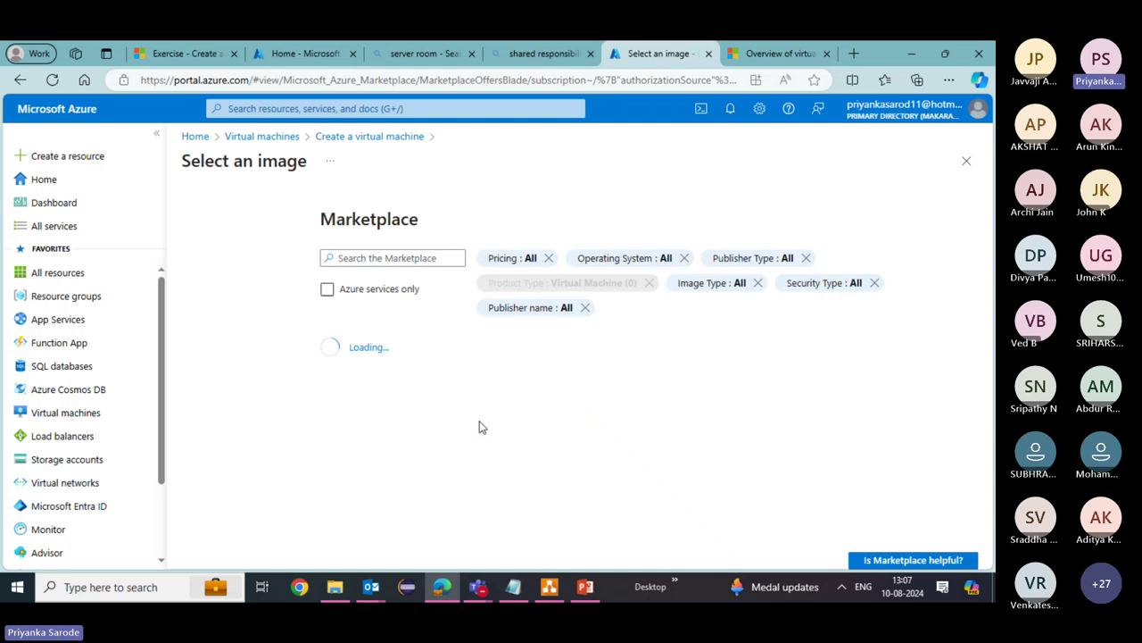
left_click(808, 55)
Read the VM overview down to Sizes and pricing and follow the link to VM sizes.
scroll(107, 357, "down", 1)
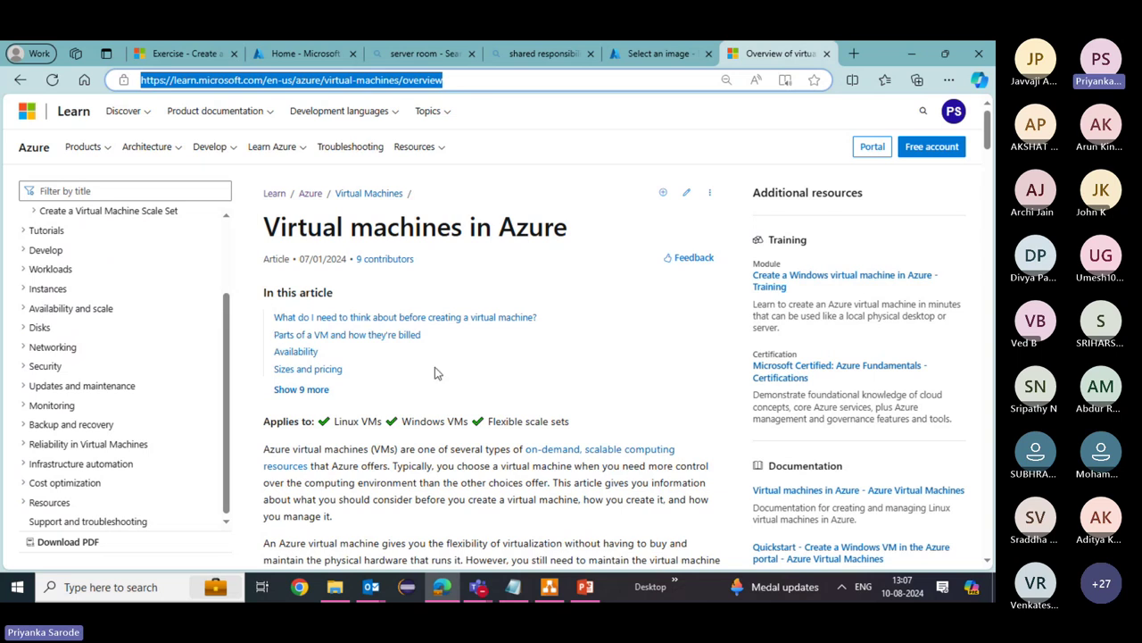
scroll(435, 367, "down", 1)
scroll(434, 373, "down", 2)
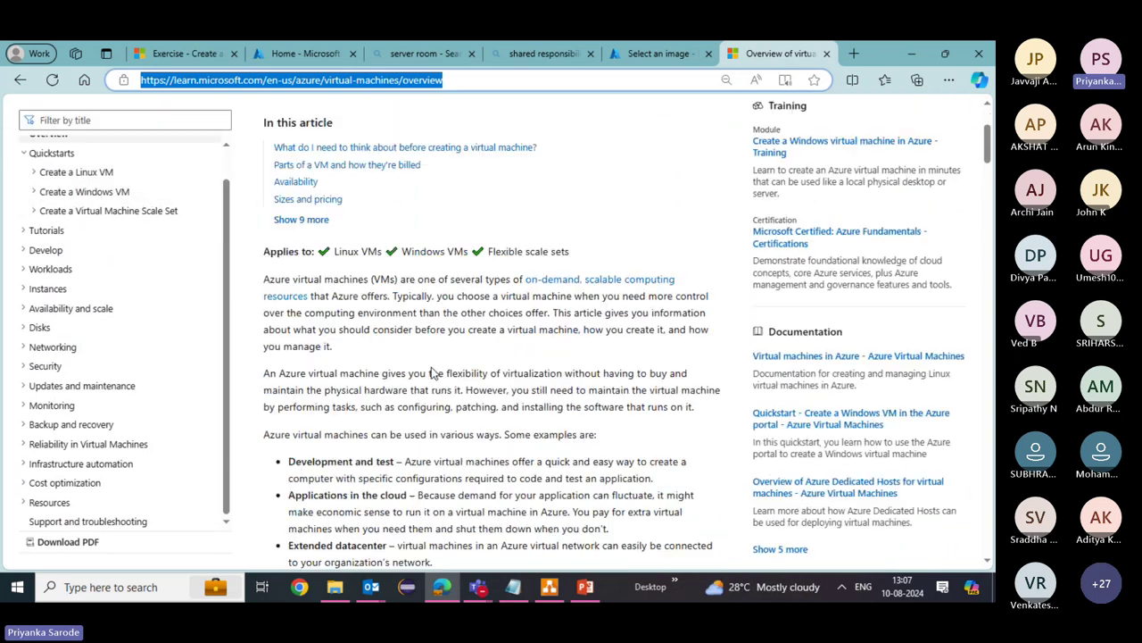
scroll(431, 373, "down", 5)
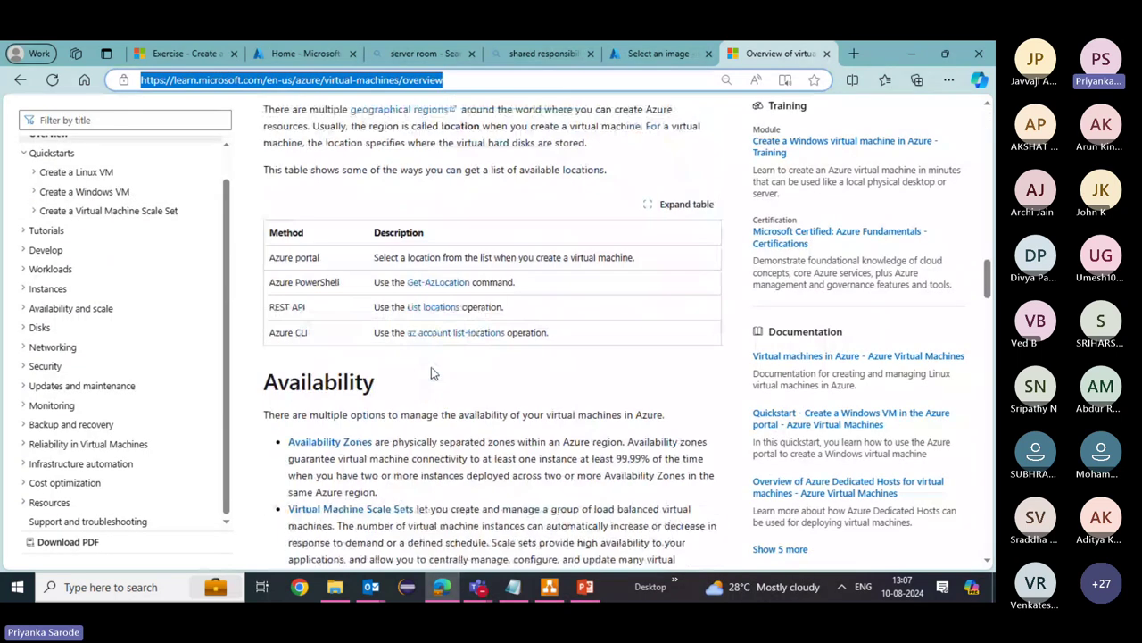
scroll(431, 366, "down", 3)
scroll(433, 364, "down", 2)
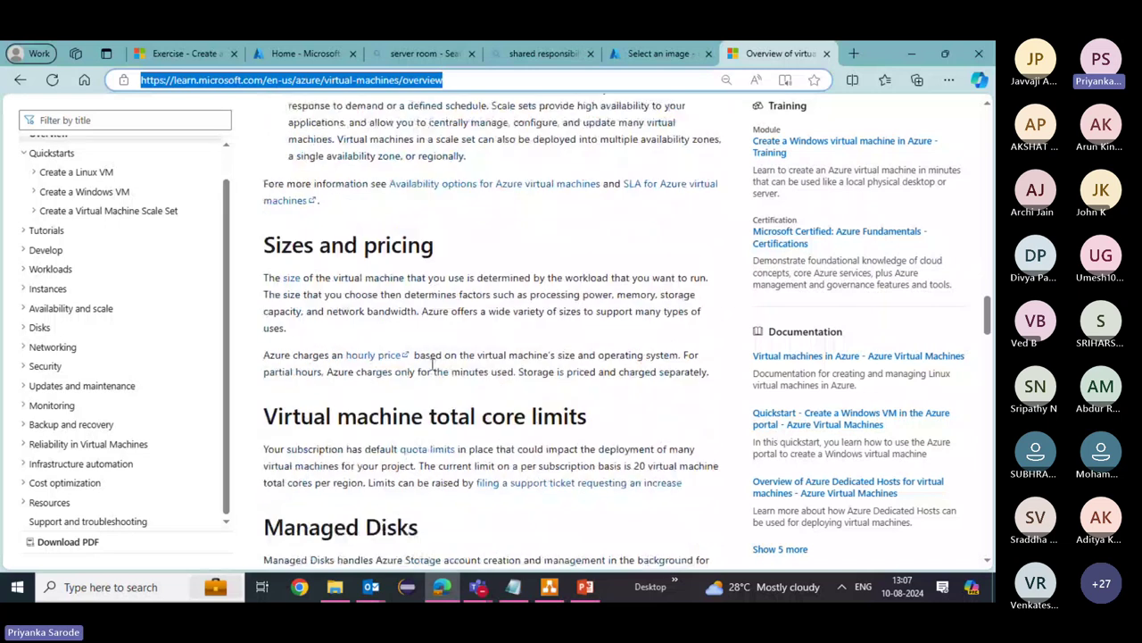
scroll(401, 271, "down", 2)
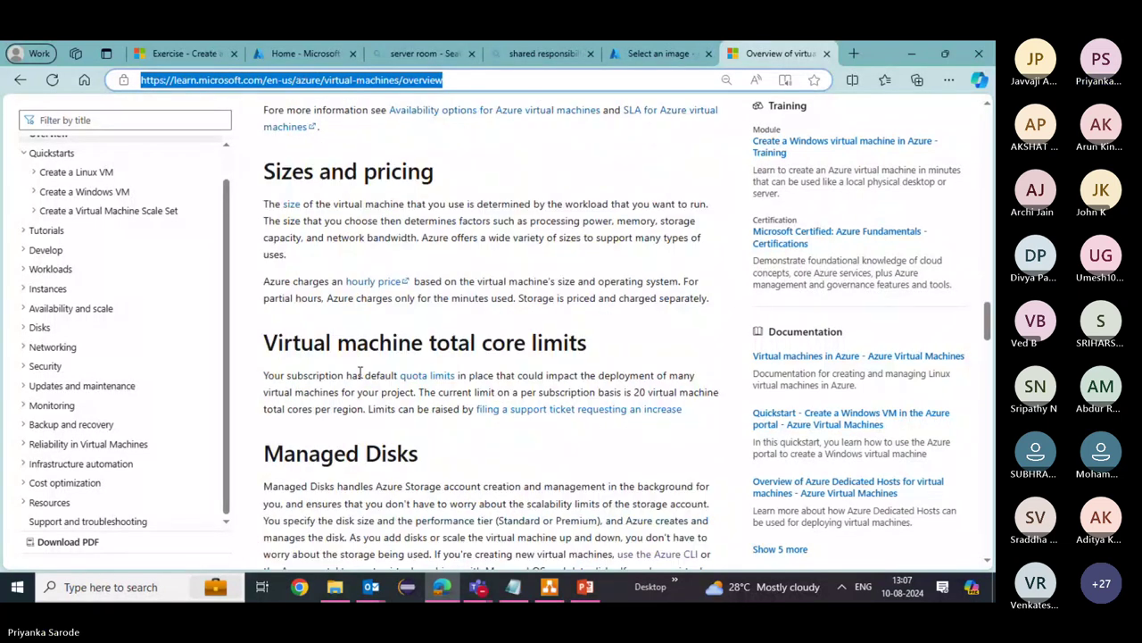
scroll(360, 373, "down", 8)
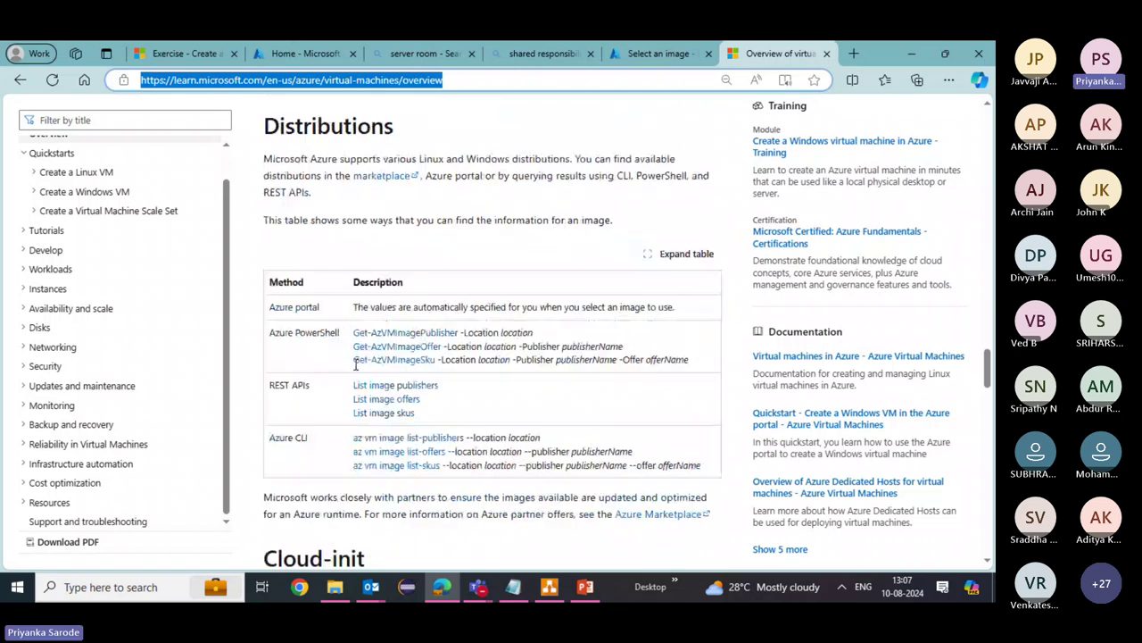
scroll(339, 366, "down", 4)
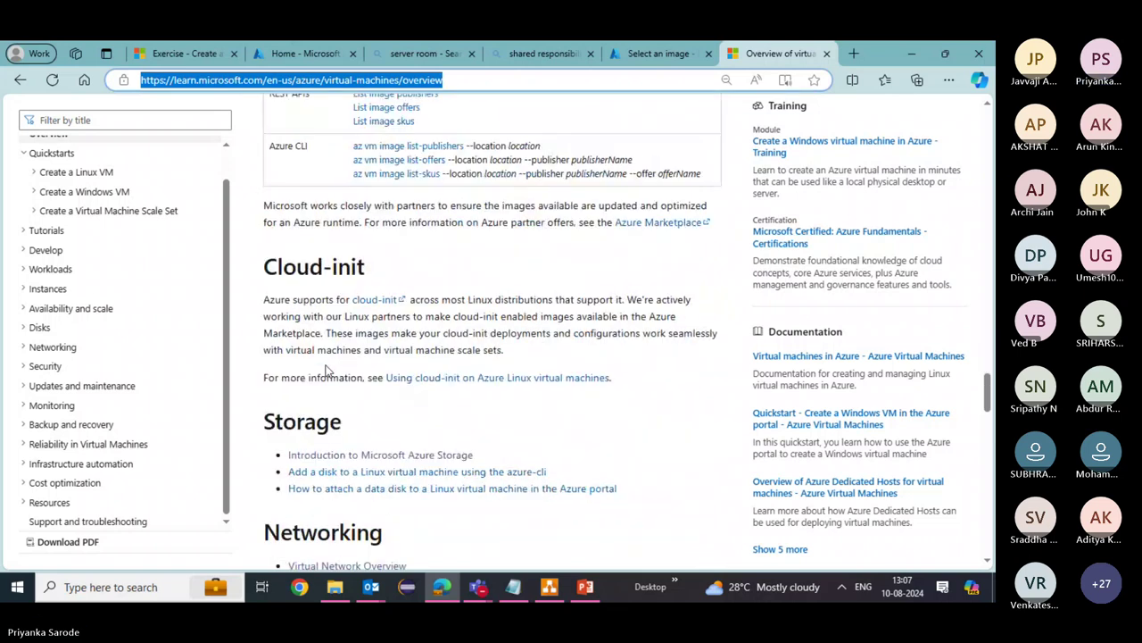
scroll(327, 369, "down", 2)
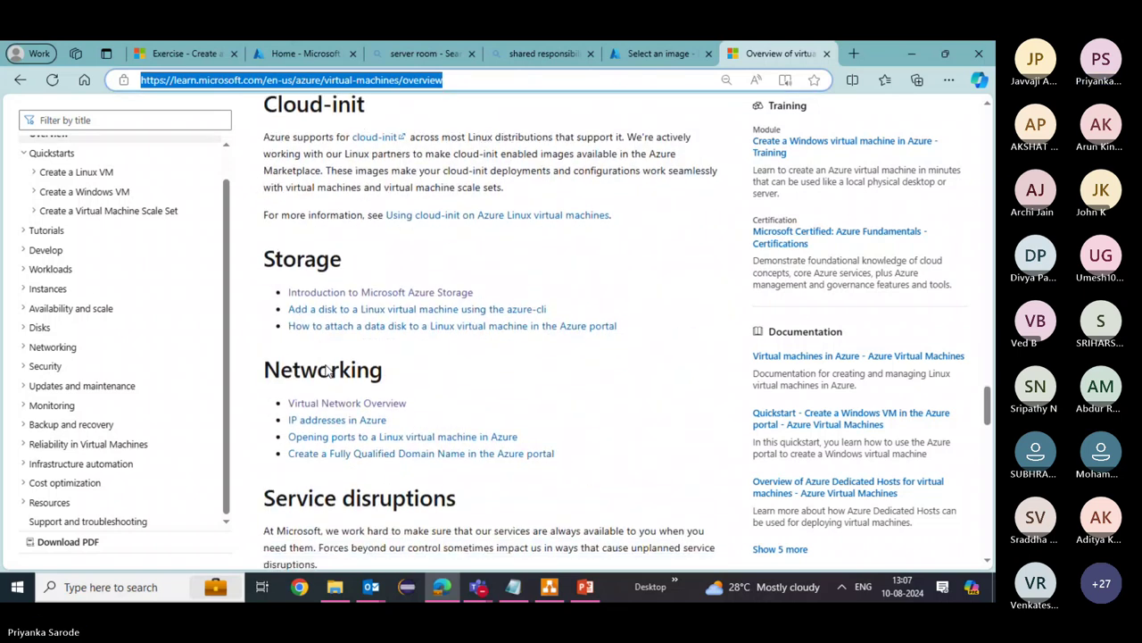
scroll(326, 369, "down", 2)
scroll(327, 370, "up", 10)
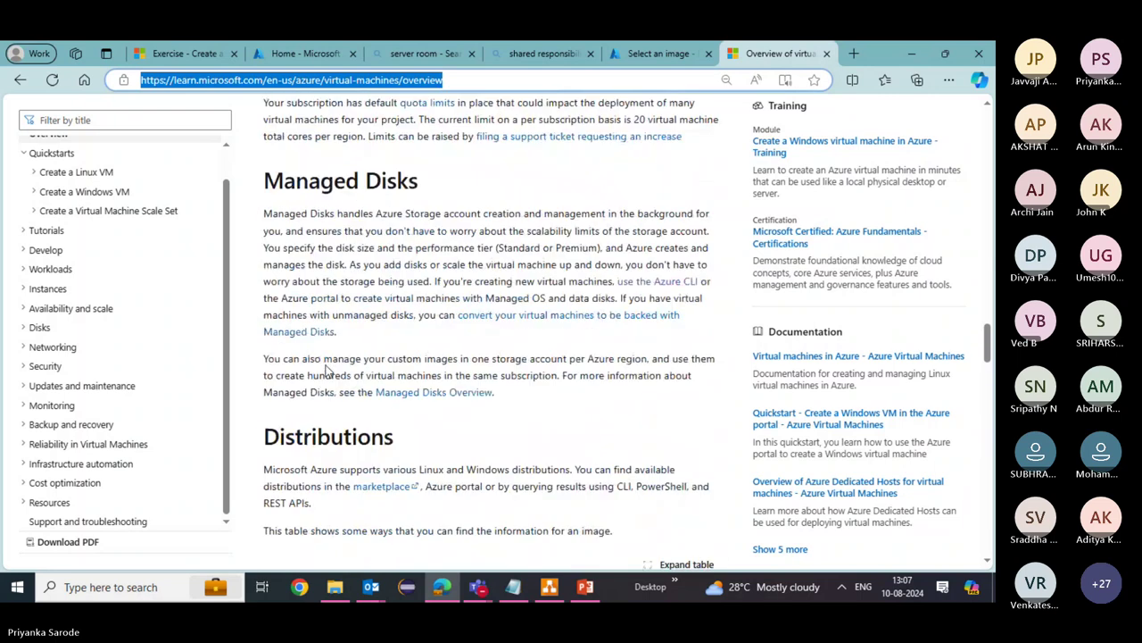
scroll(327, 369, "up", 5)
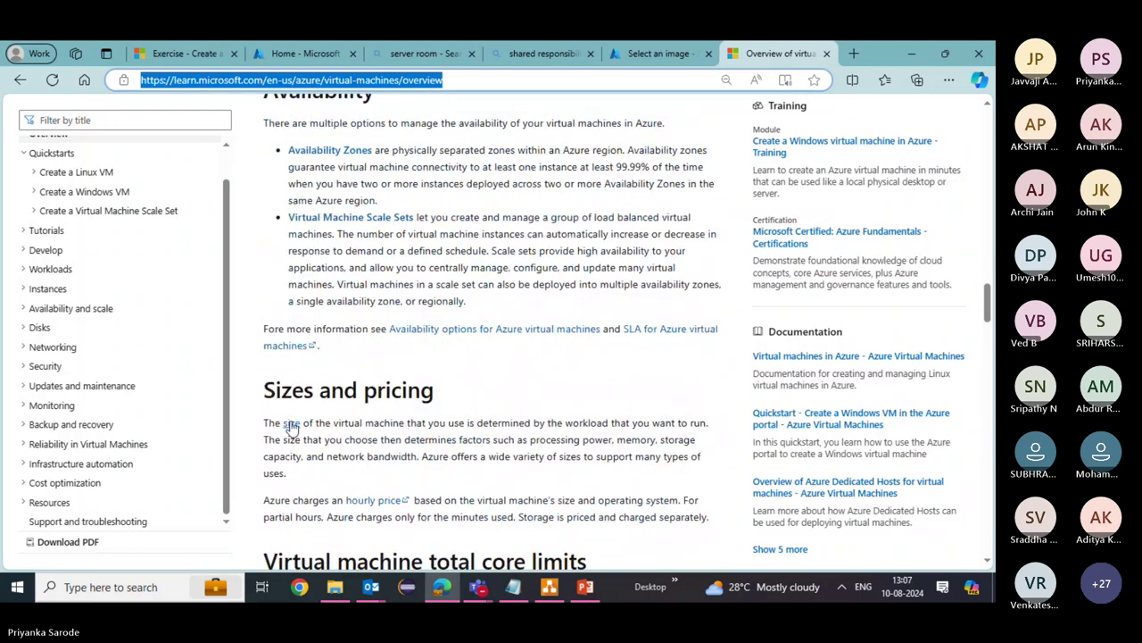
left_click(292, 427)
Open the 'Sizes for virtual machines in Azure' article and scroll to the name structure breakdown.
left_click(292, 426)
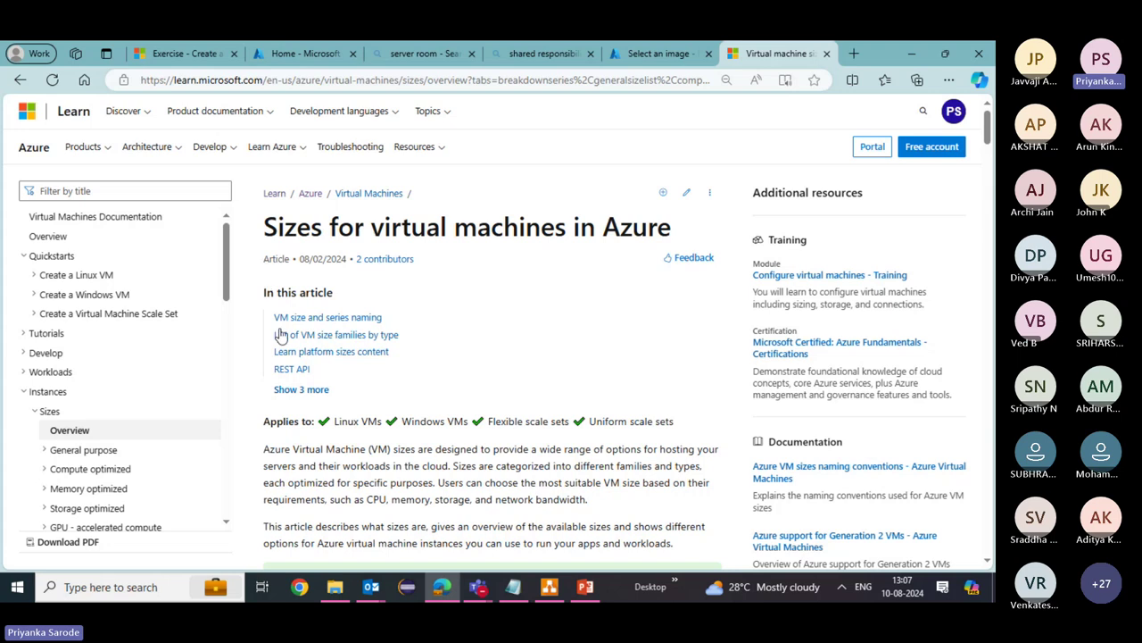
scroll(433, 327, "down", 5)
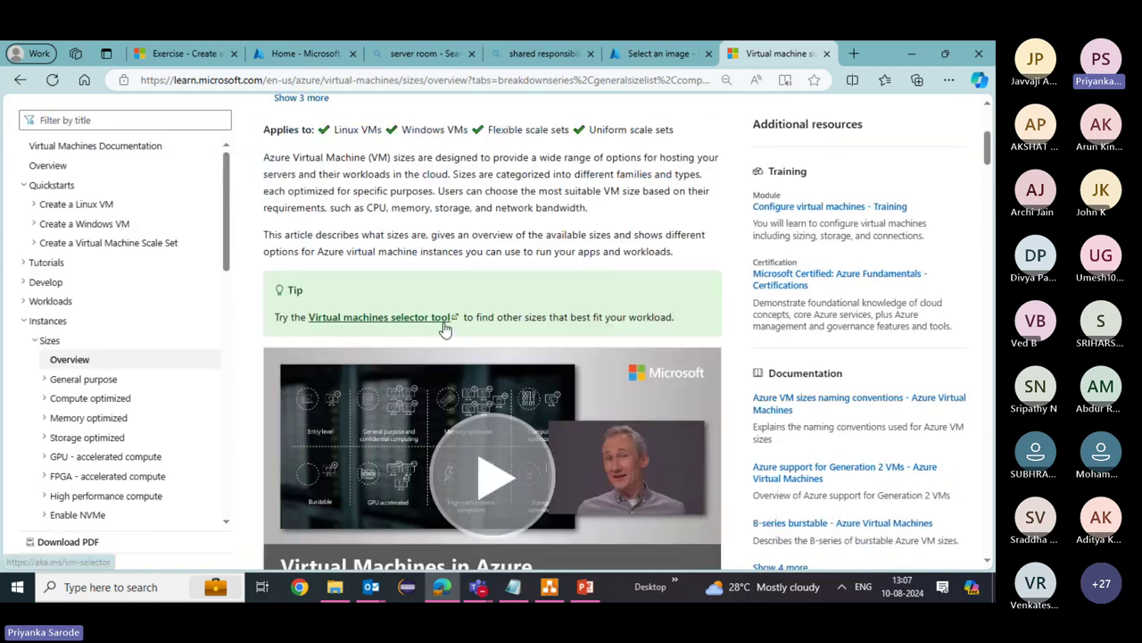
scroll(446, 331, "down", 3)
scroll(446, 327, "down", 5)
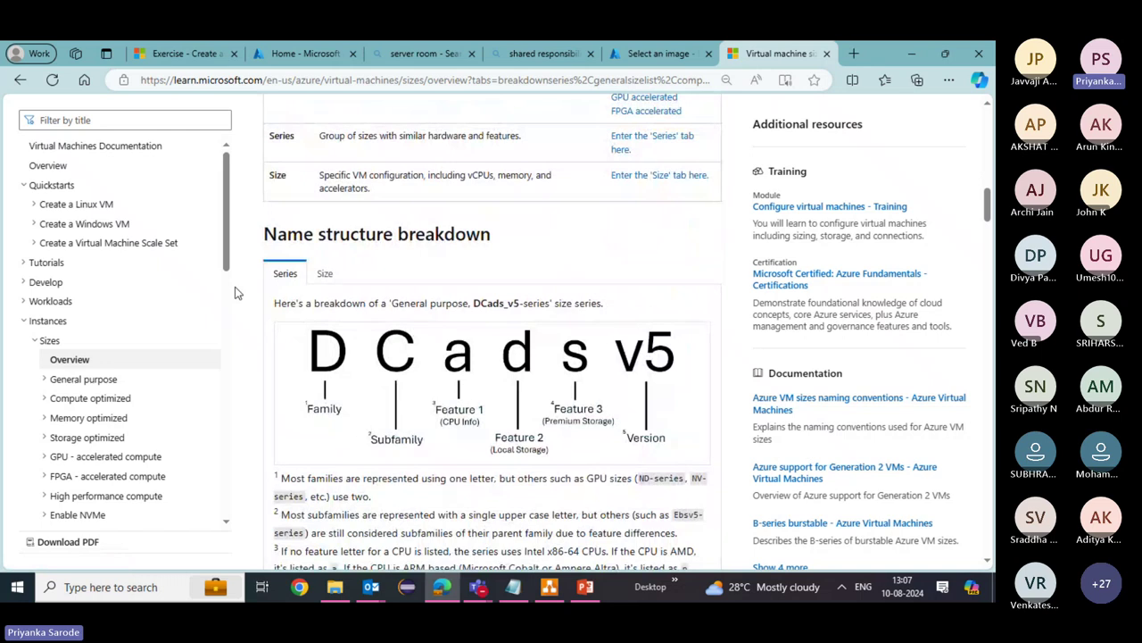
Show the Size breakdown of a full VM size name, then scroll to the General purpose families.
left_click(326, 276)
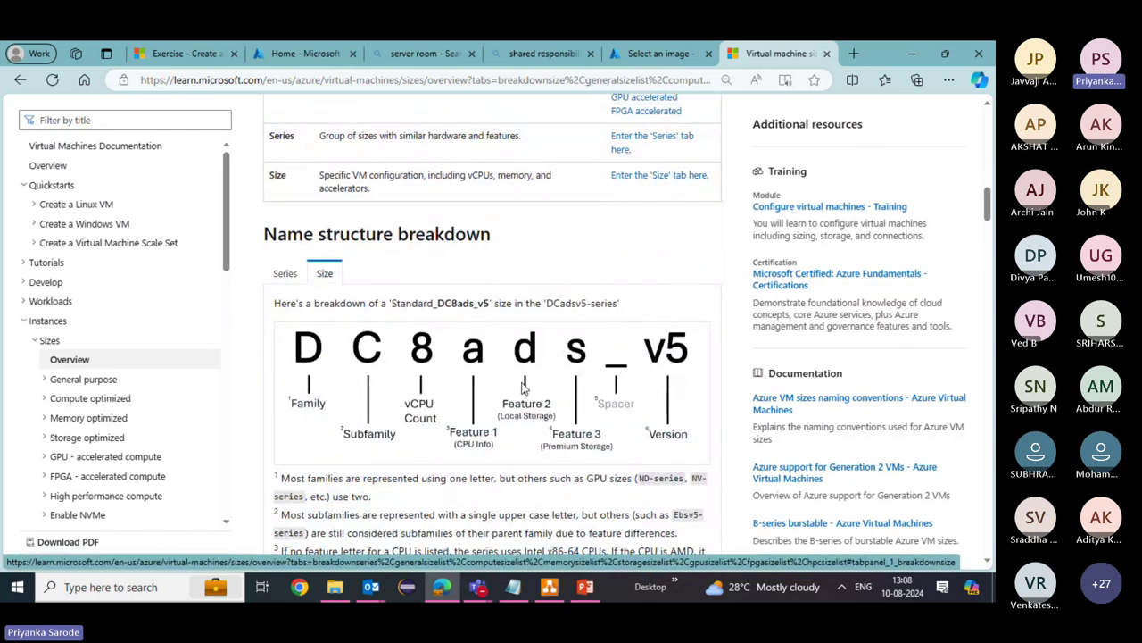
scroll(521, 389, "down", 3)
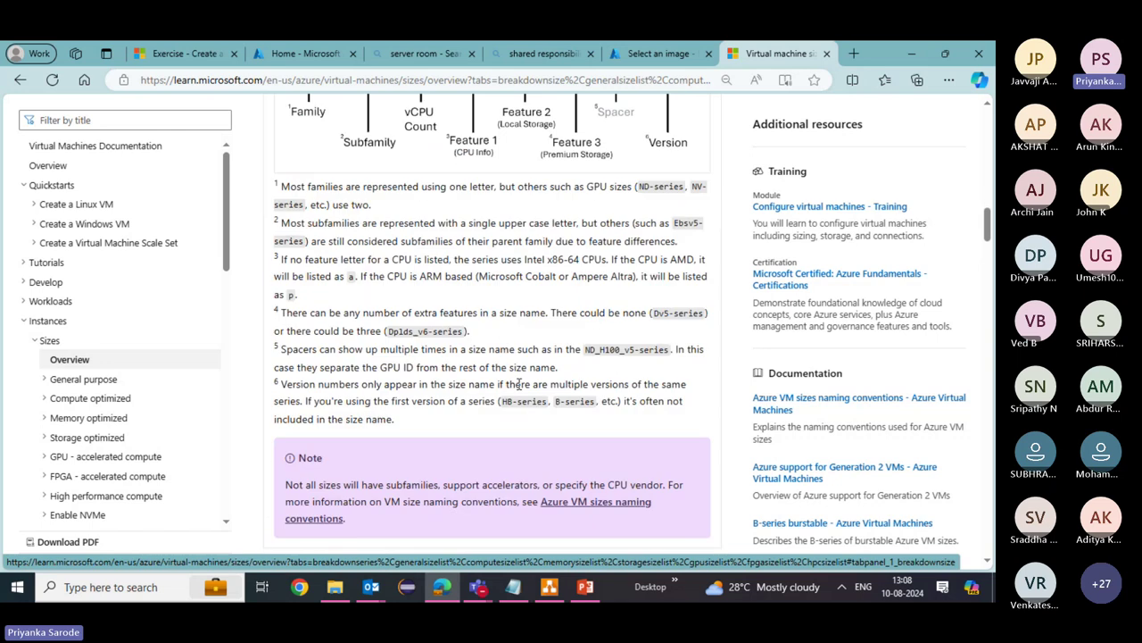
scroll(521, 386, "down", 4)
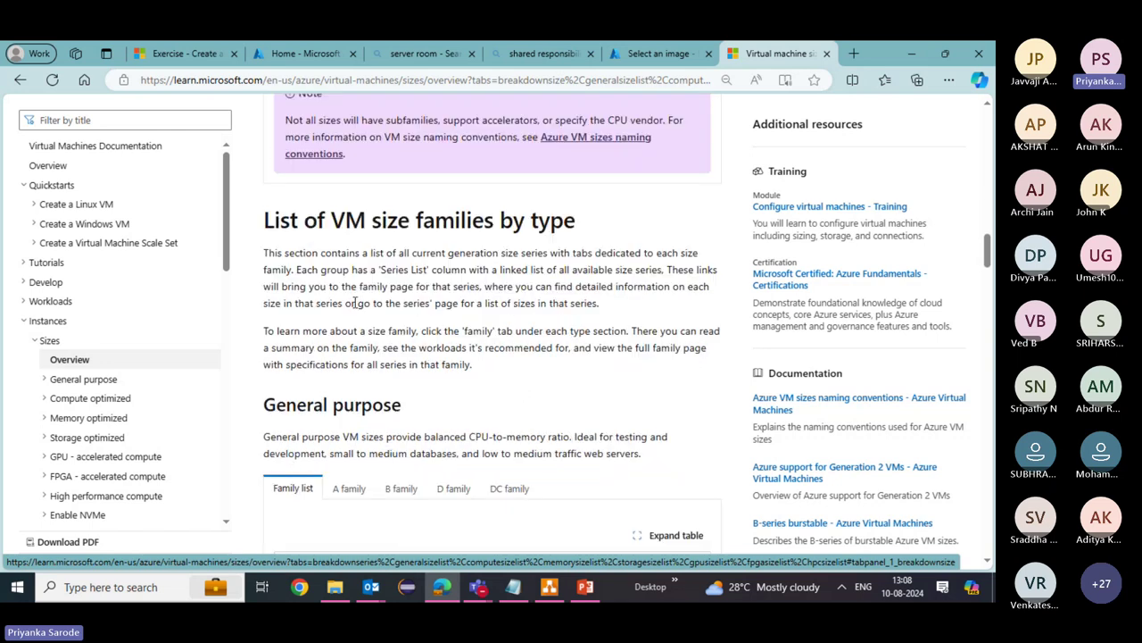
scroll(460, 314, "down", 1)
scroll(460, 314, "down", 2)
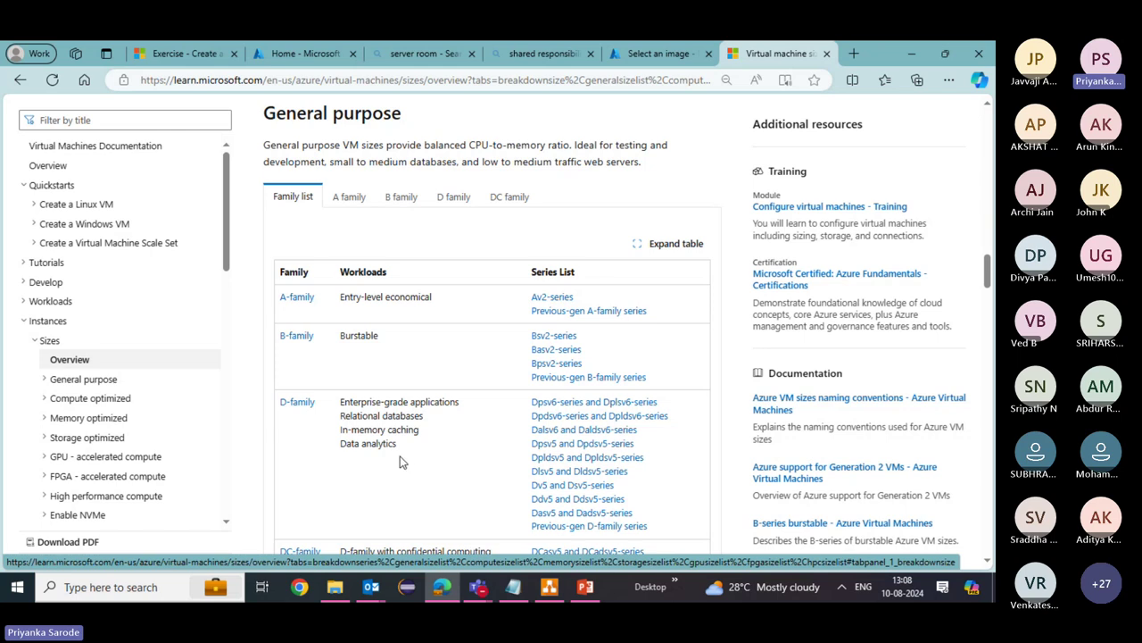
scroll(400, 461, "down", 1)
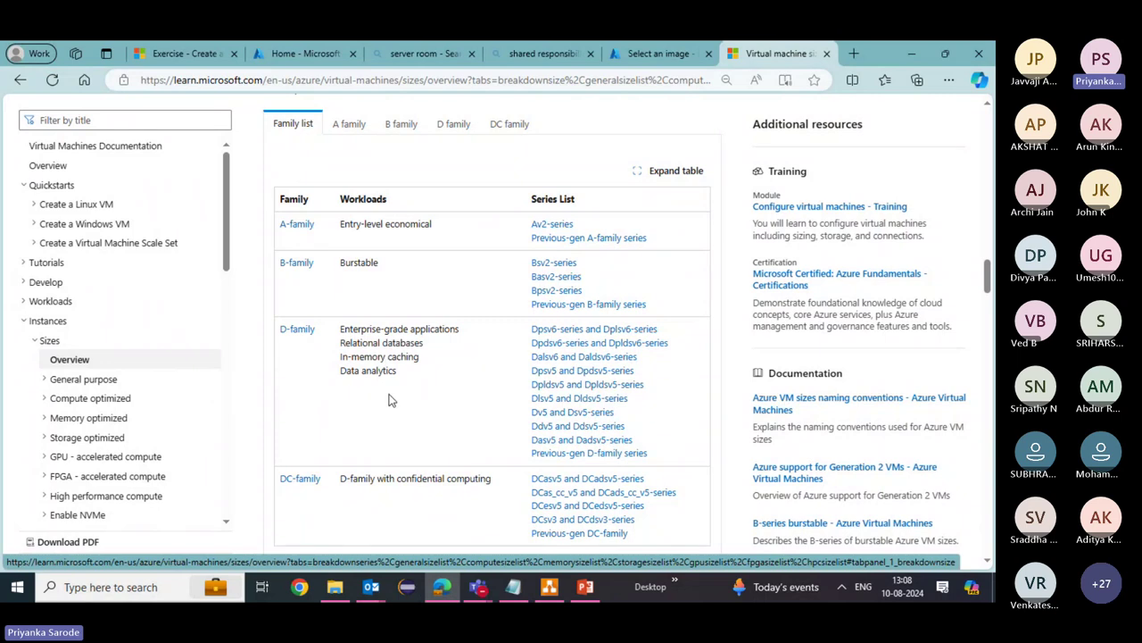
From the General purpose sizes overview, review the memory-optimized, storage-optimized L-family and GPU-accelerated VM families.
left_click(84, 380)
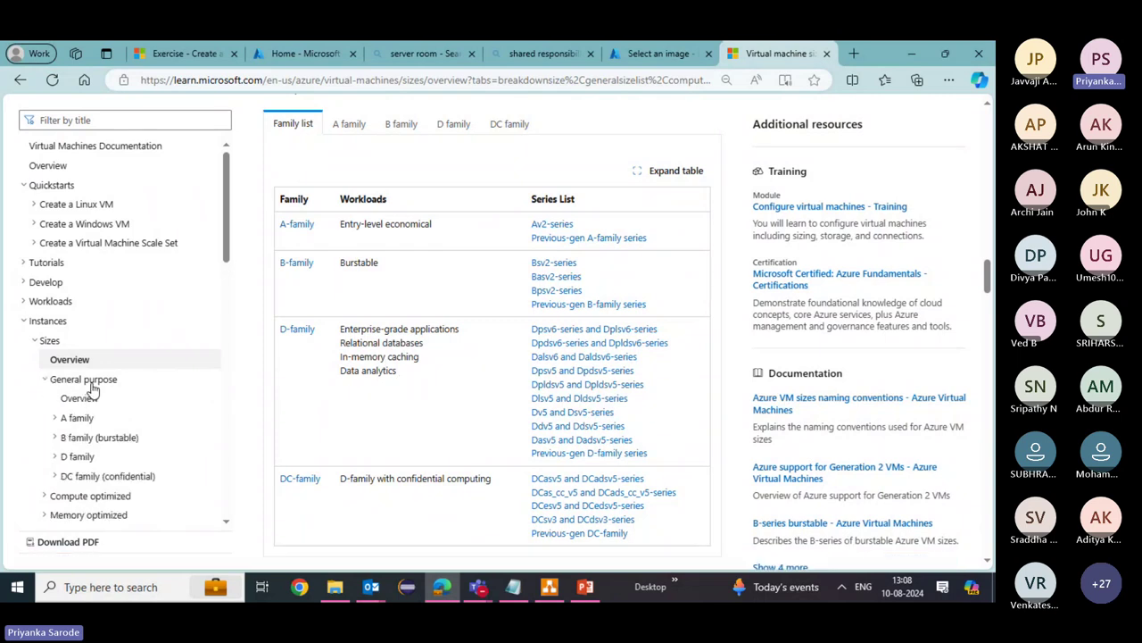
left_click(81, 398)
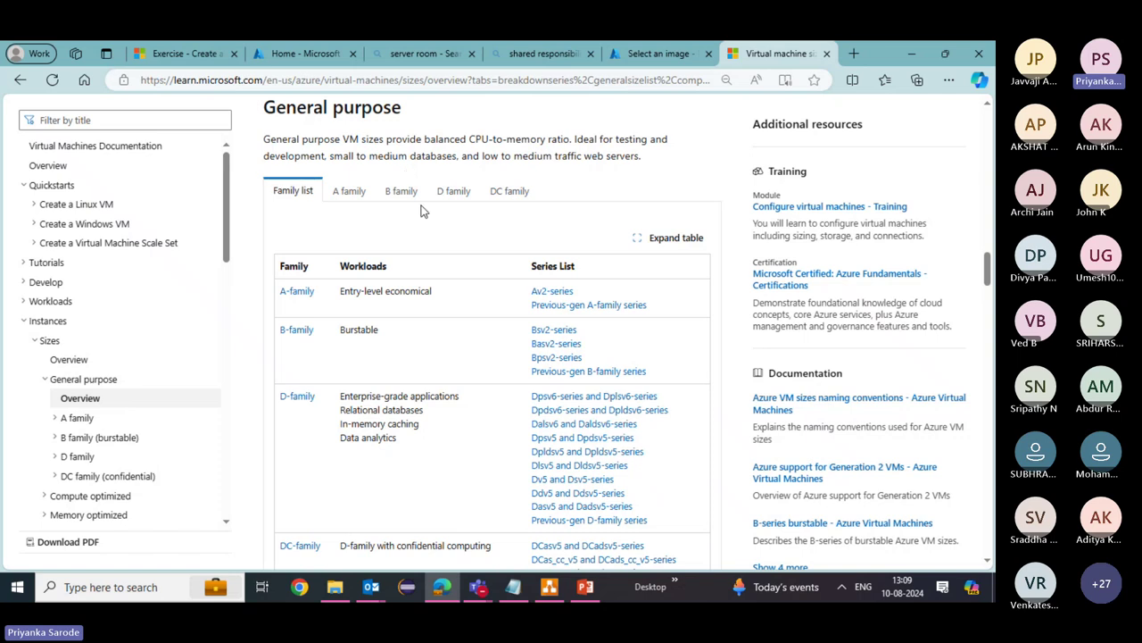
scroll(424, 212, "down", 15)
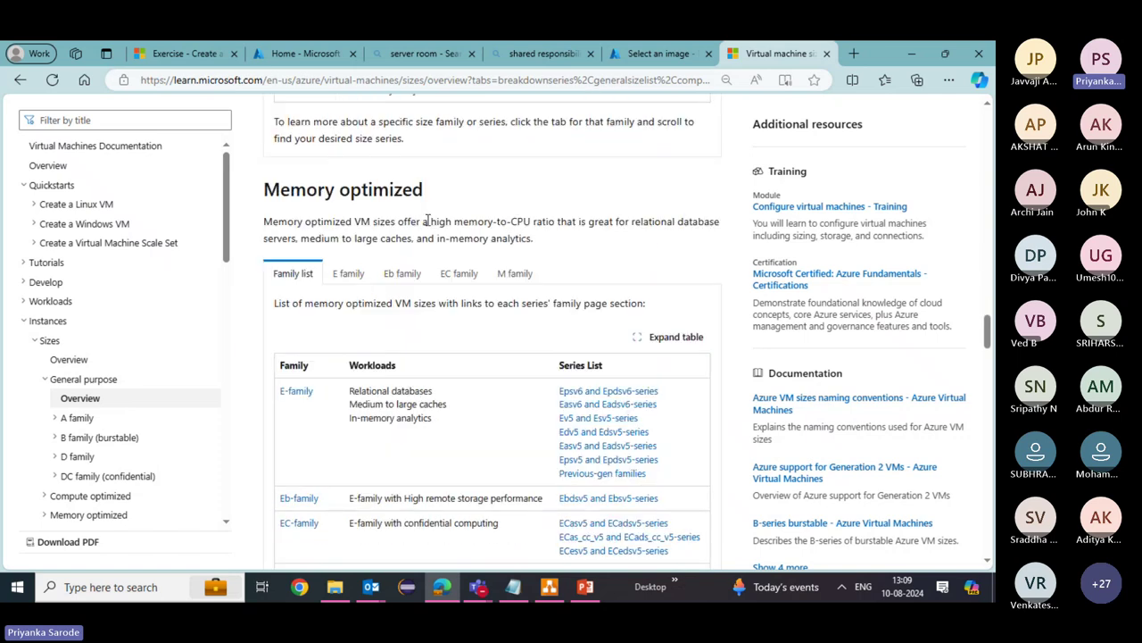
scroll(427, 220, "down", 8)
scroll(462, 253, "down", 3)
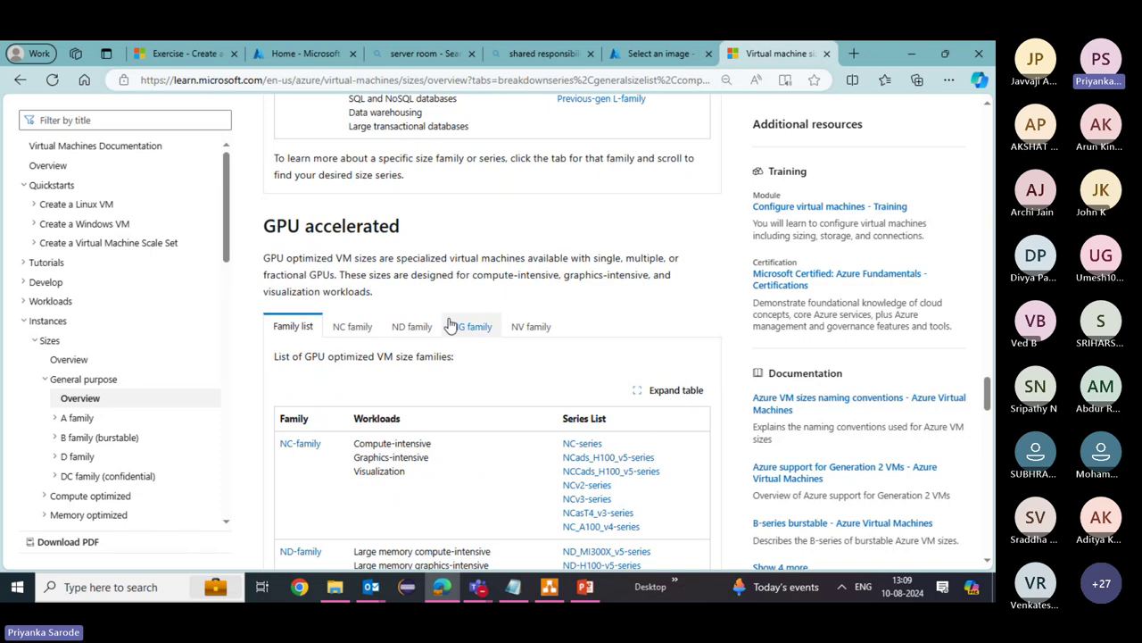
scroll(534, 255, "up", 1)
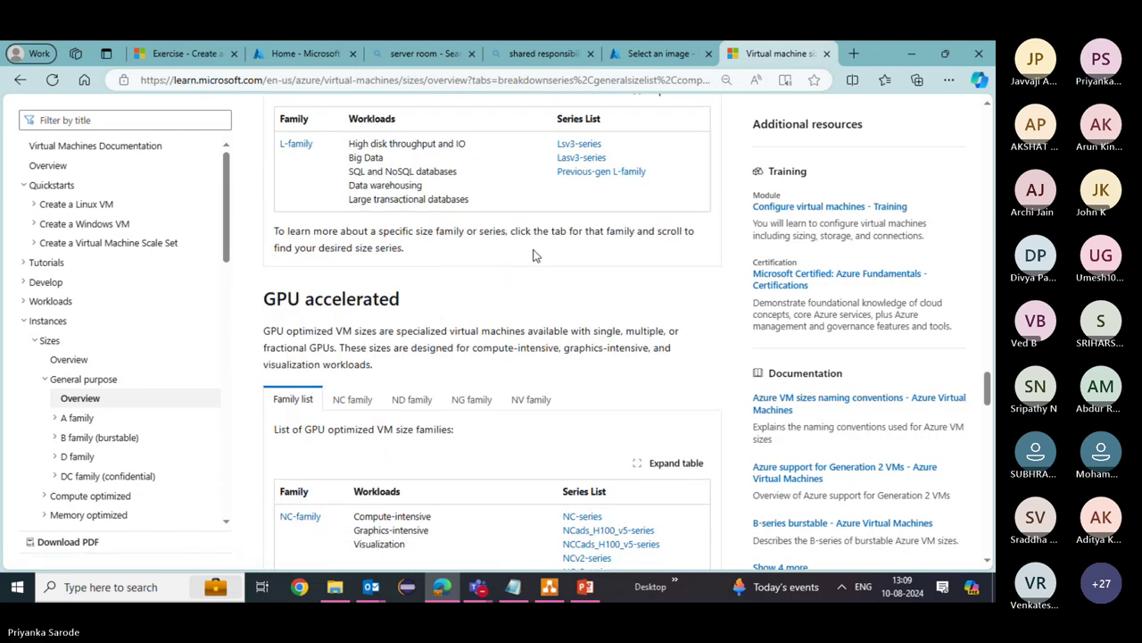
scroll(534, 255, "up", 2)
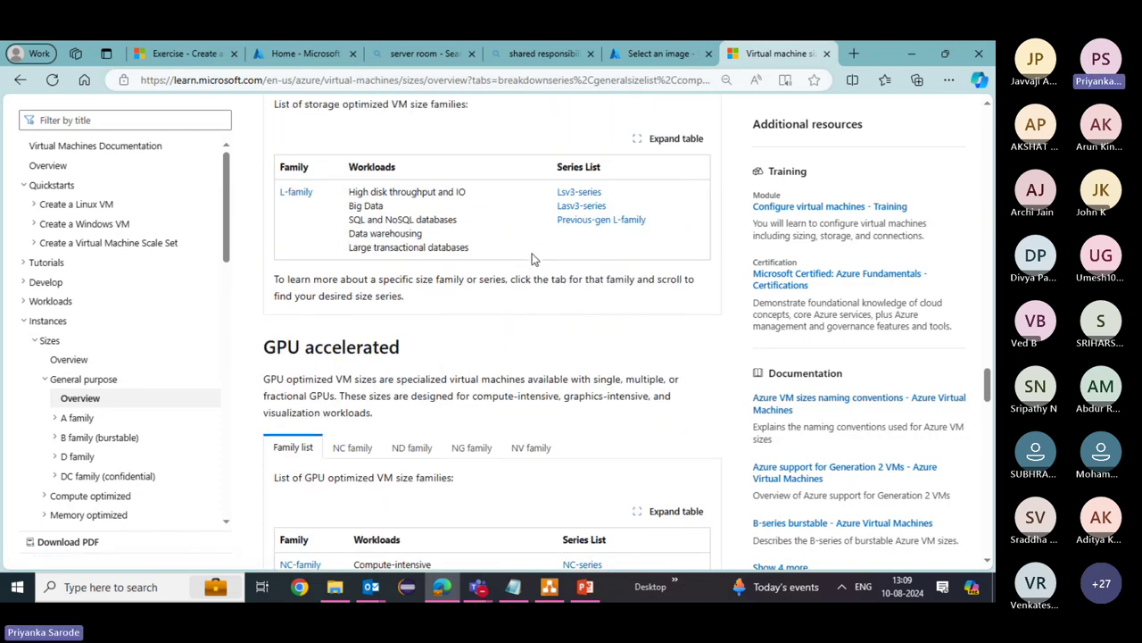
Back on 'Select an image', browse the Marketplace VM images such as Windows Server, Windows 11, Ubuntu and Debian.
left_click(663, 52)
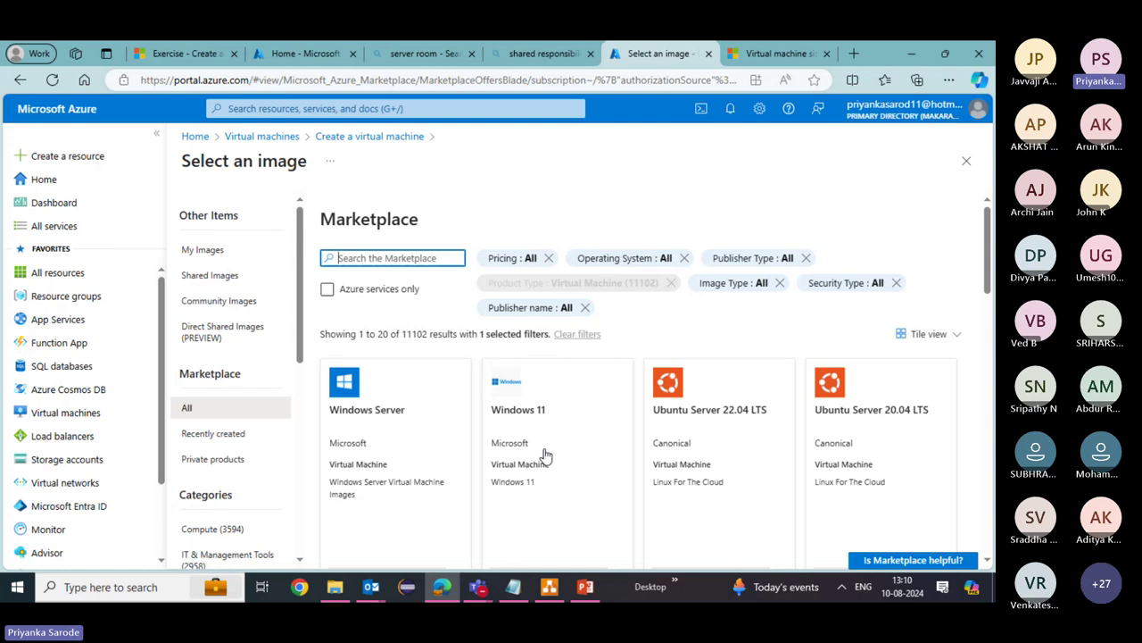
scroll(704, 462, "down", 3)
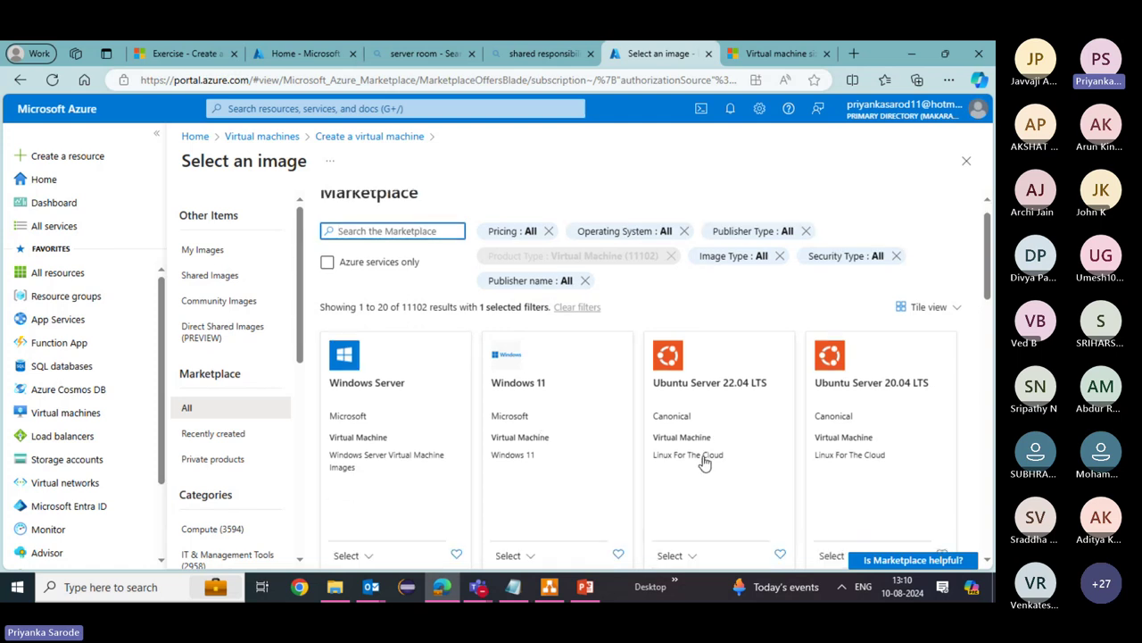
scroll(443, 429, "down", 1)
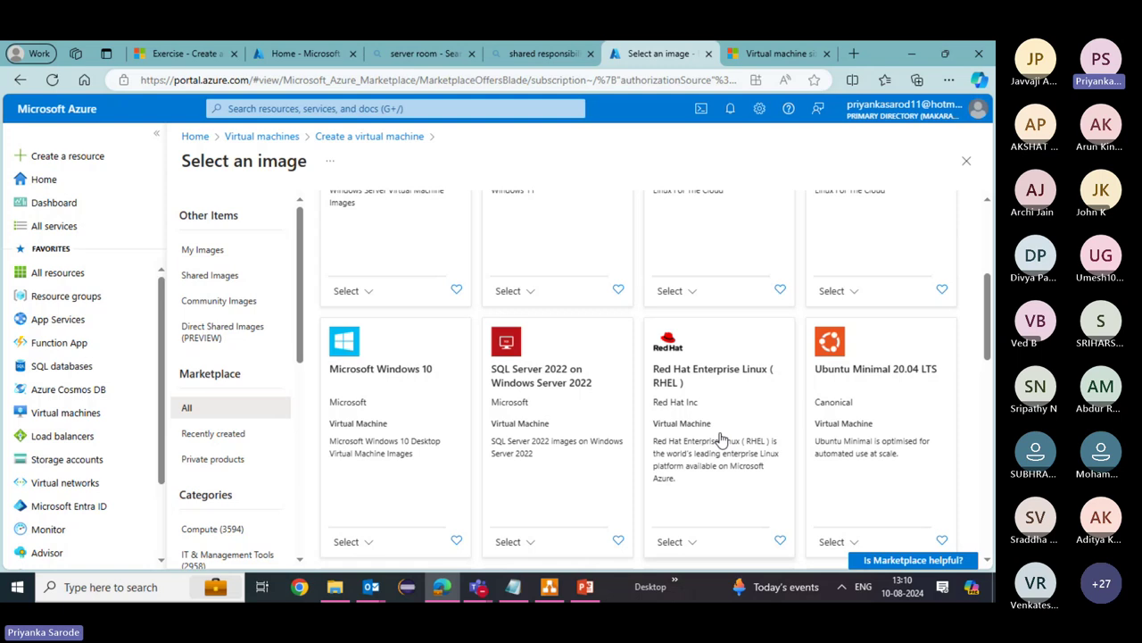
scroll(721, 437, "down", 5)
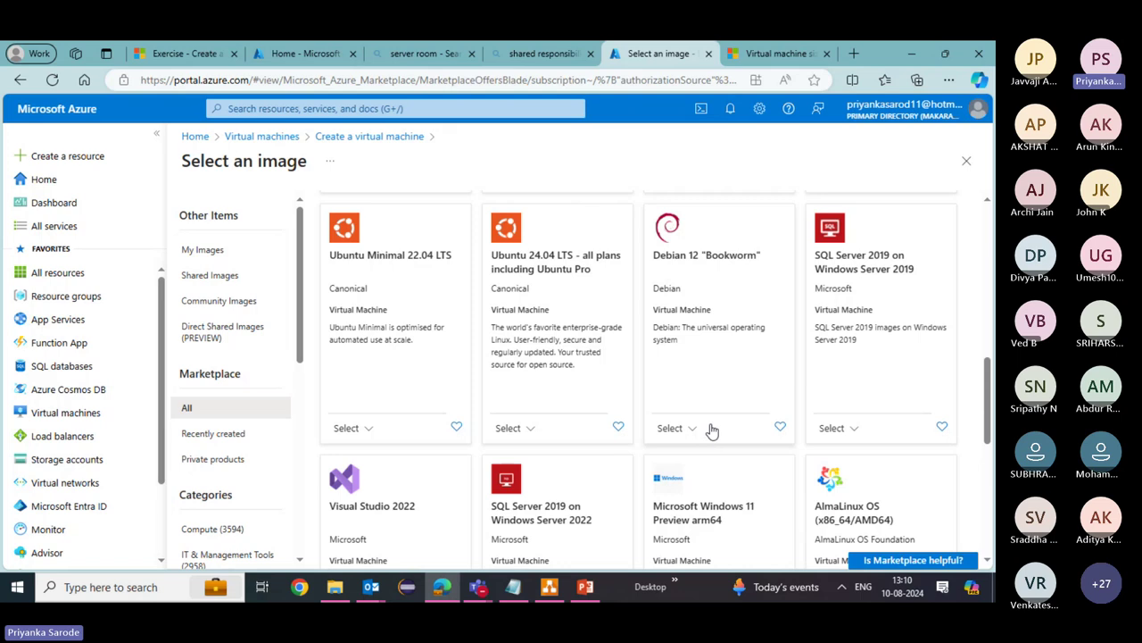
scroll(715, 416, "up", 8)
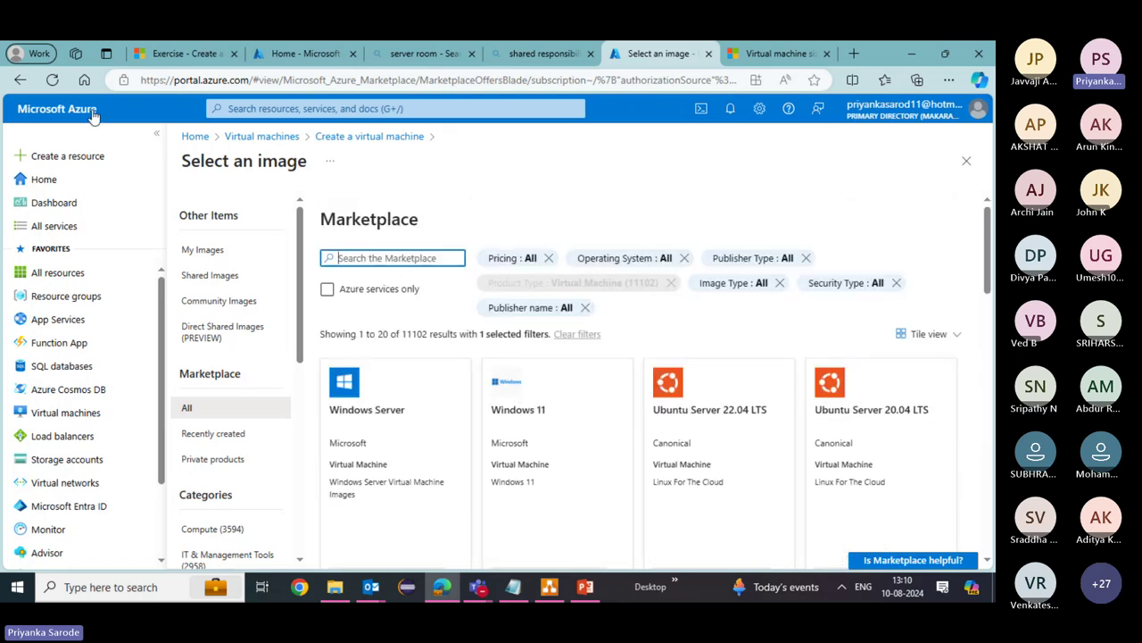
Leave the image marketplace and discard the unsaved VM creation settings.
left_click(14, 83)
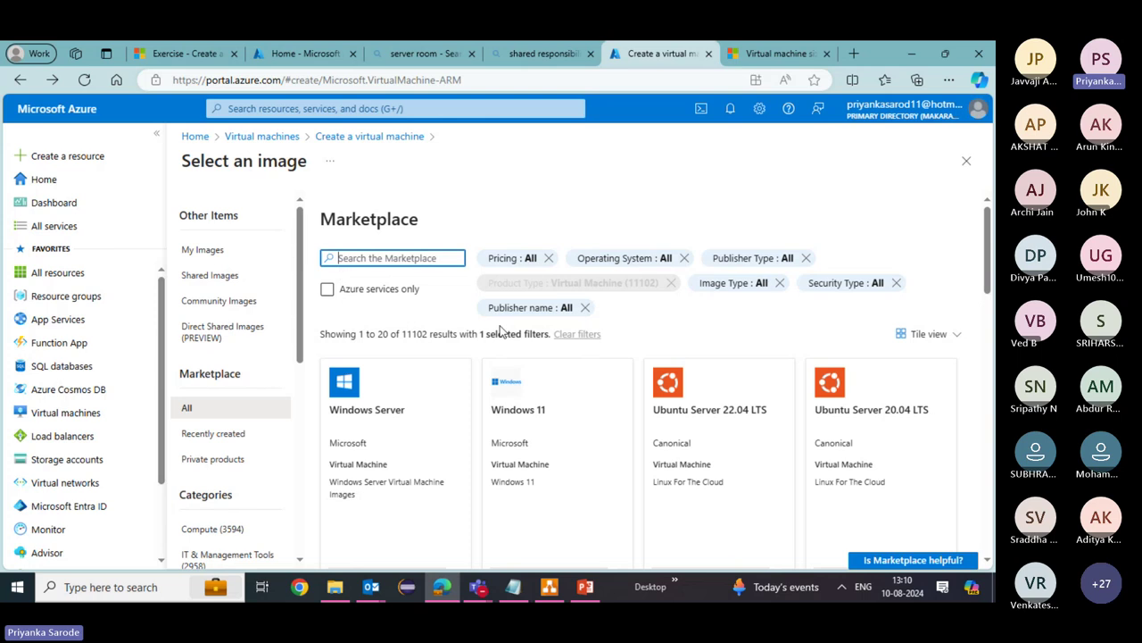
left_click(20, 80)
left_click(576, 160)
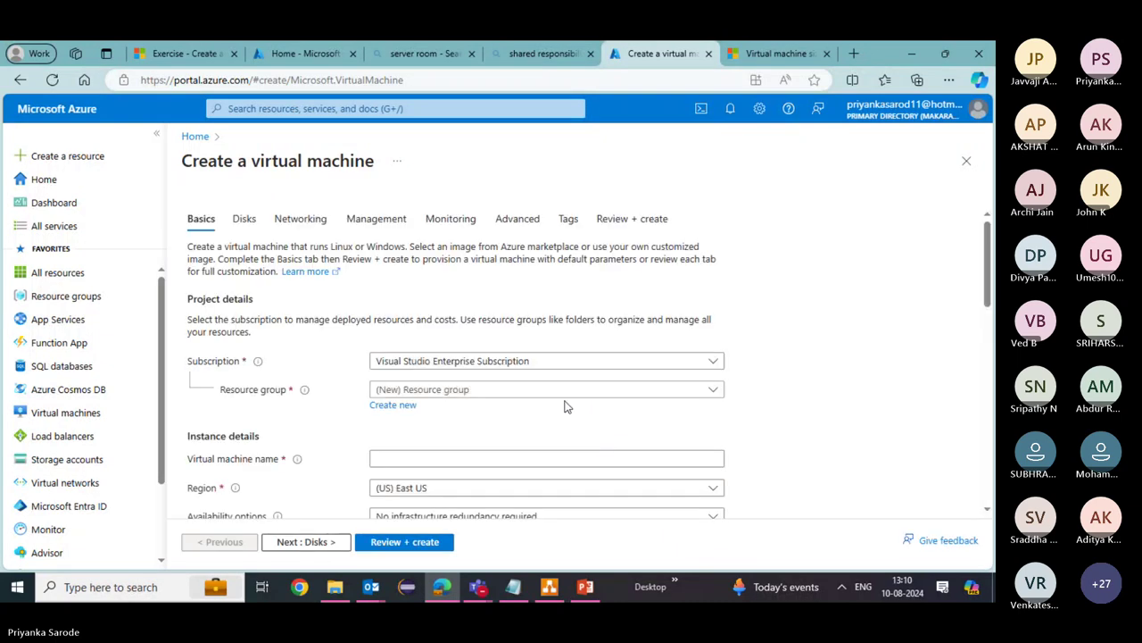
Choose the existing resource group, name the VM vm-01 and keep region (US) East US.
left_click(557, 390)
left_click(426, 438)
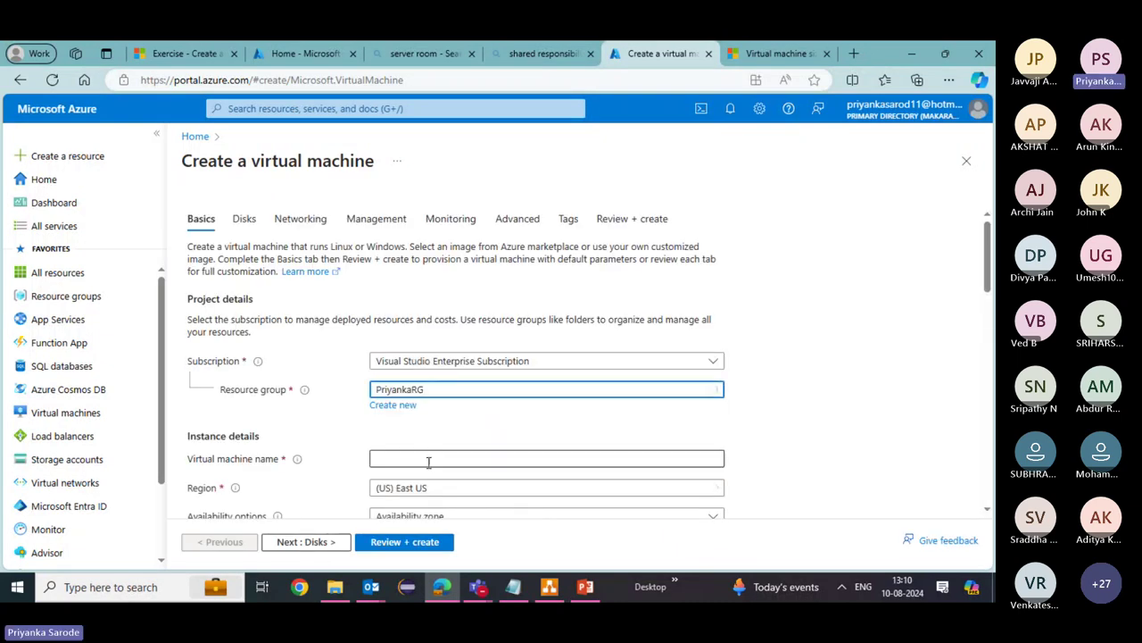
left_click(428, 461)
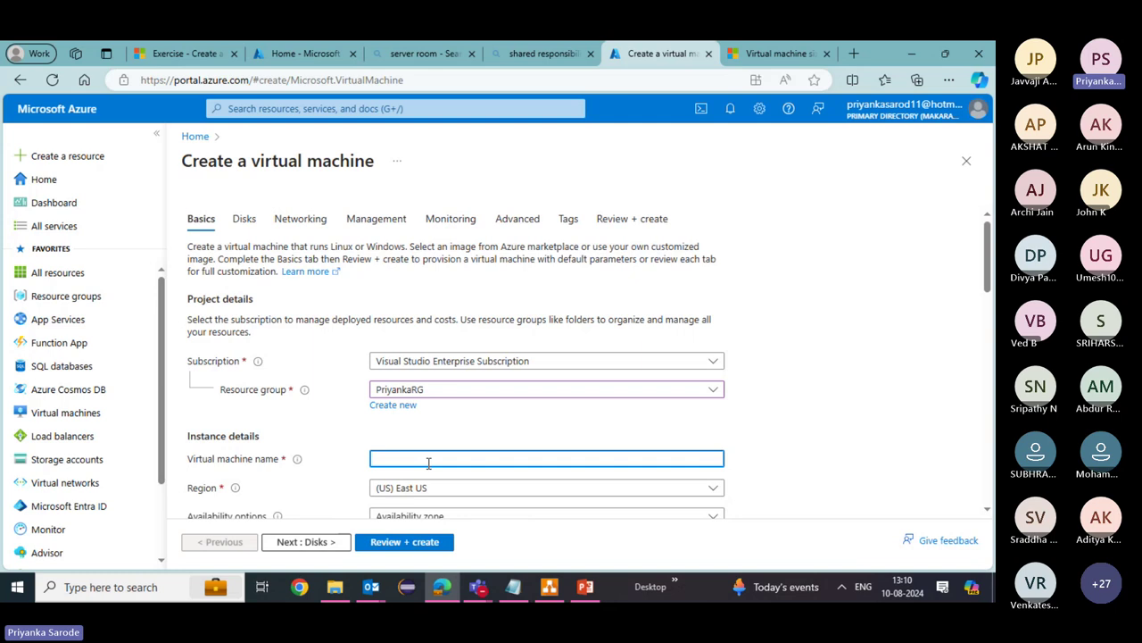
type("vm-01")
scroll(446, 468, "down", 1)
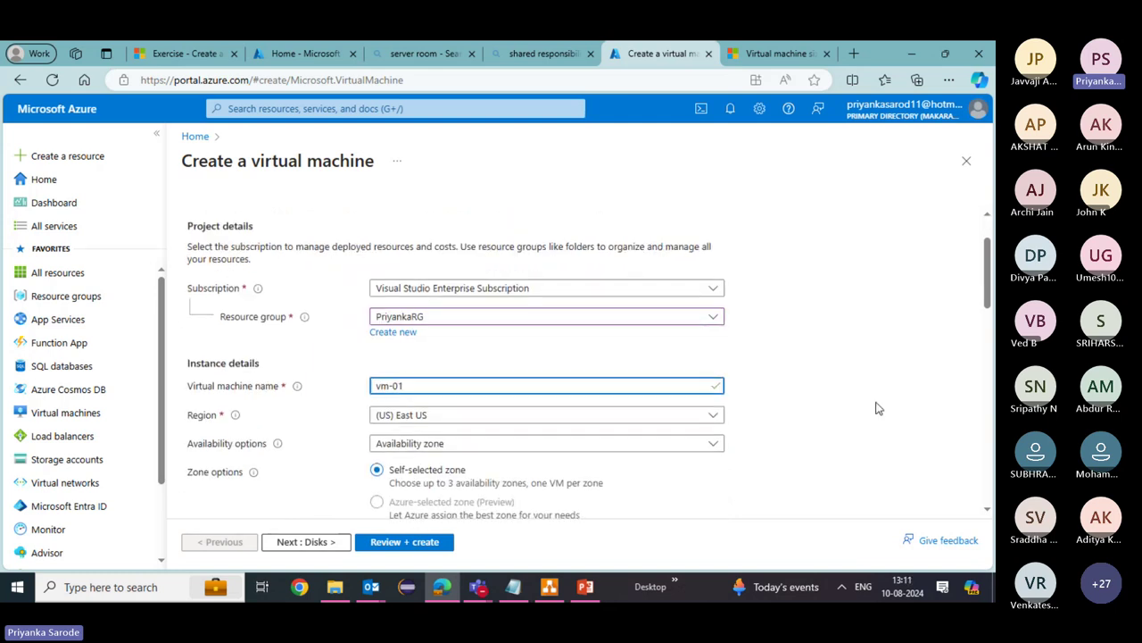
left_click(661, 416)
left_click(660, 416)
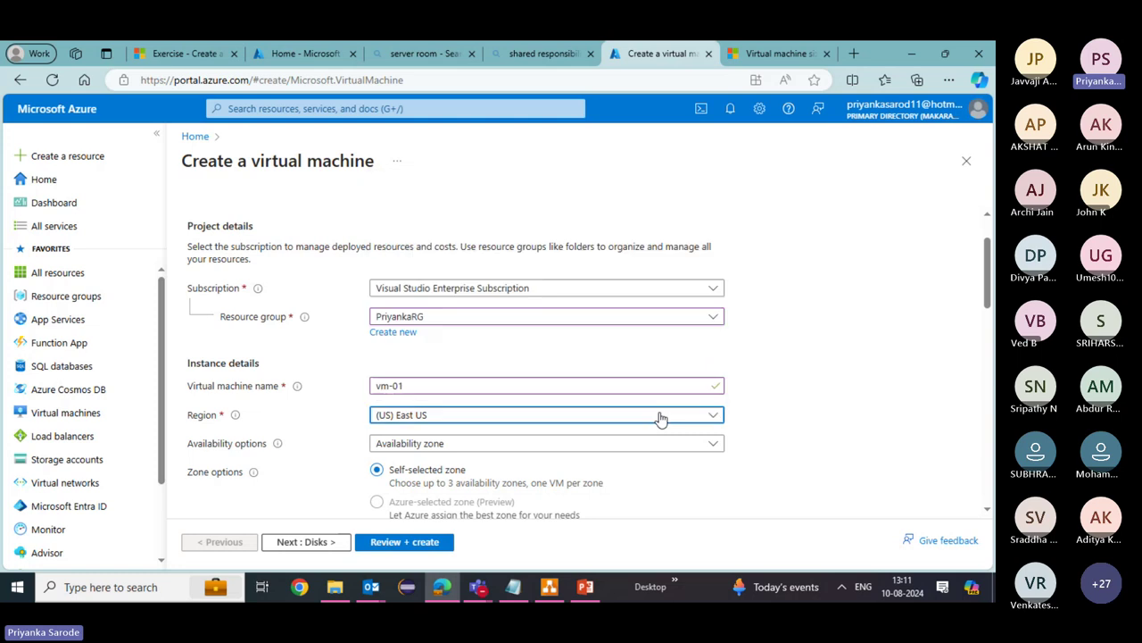
left_click(657, 415)
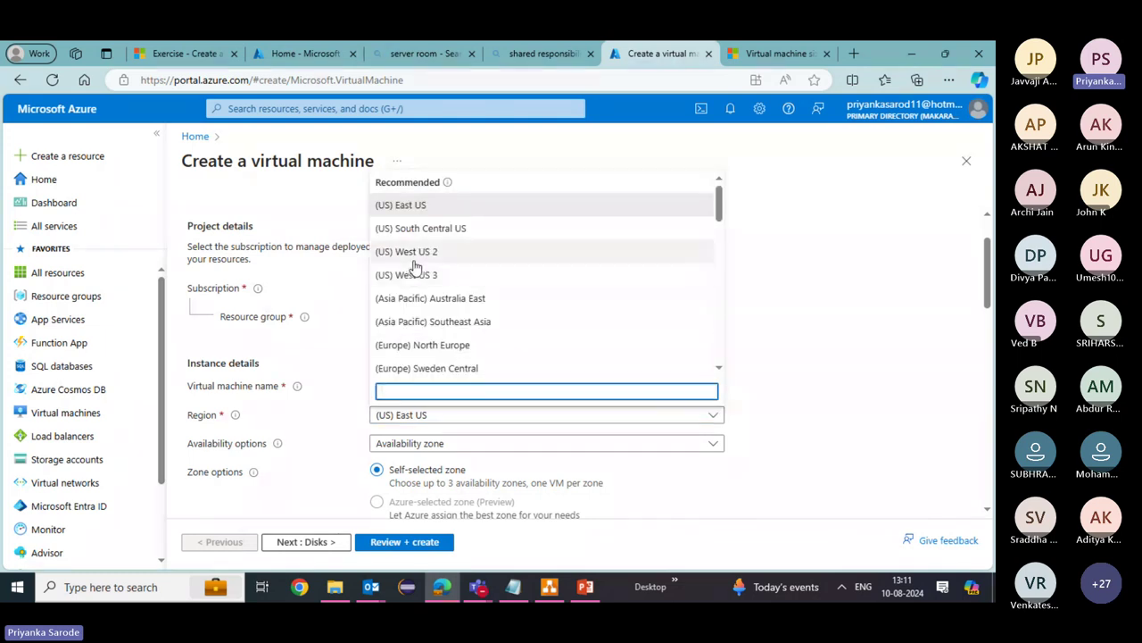
left_click(412, 211)
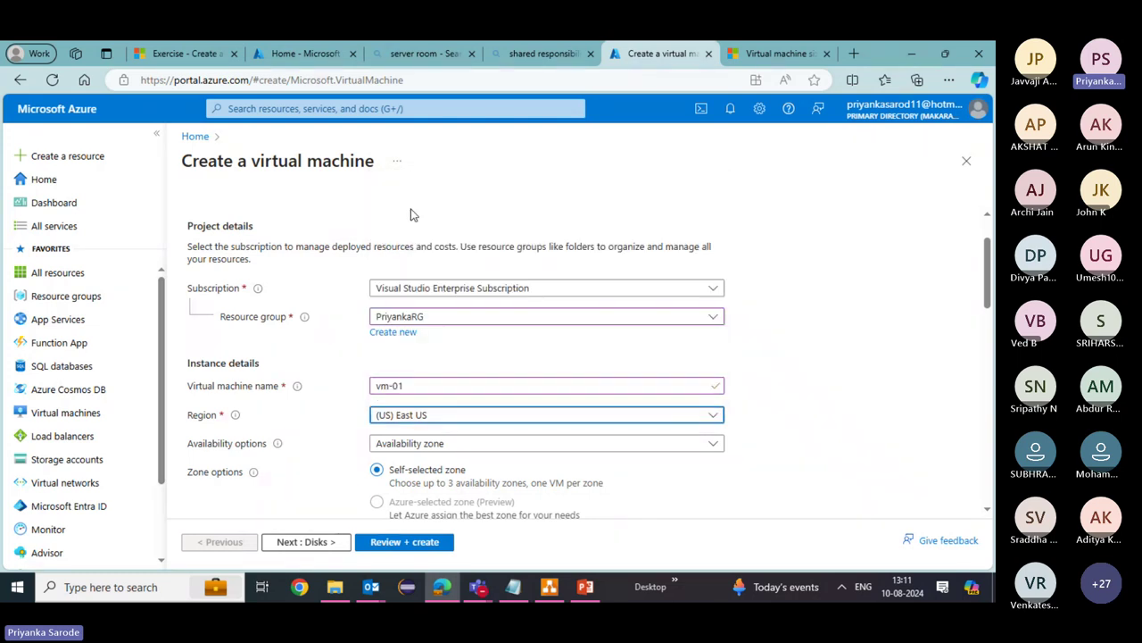
scroll(735, 400, "down", 3)
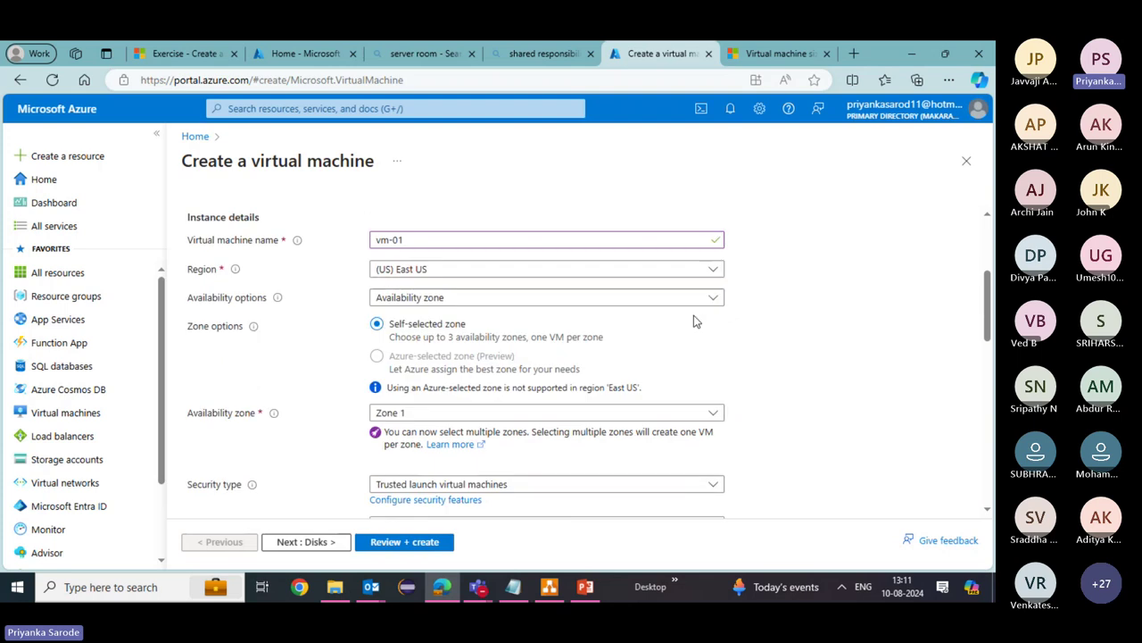
Set availability to 'No infrastructure redundancy required' and security type to Standard.
left_click(678, 301)
left_click(495, 321)
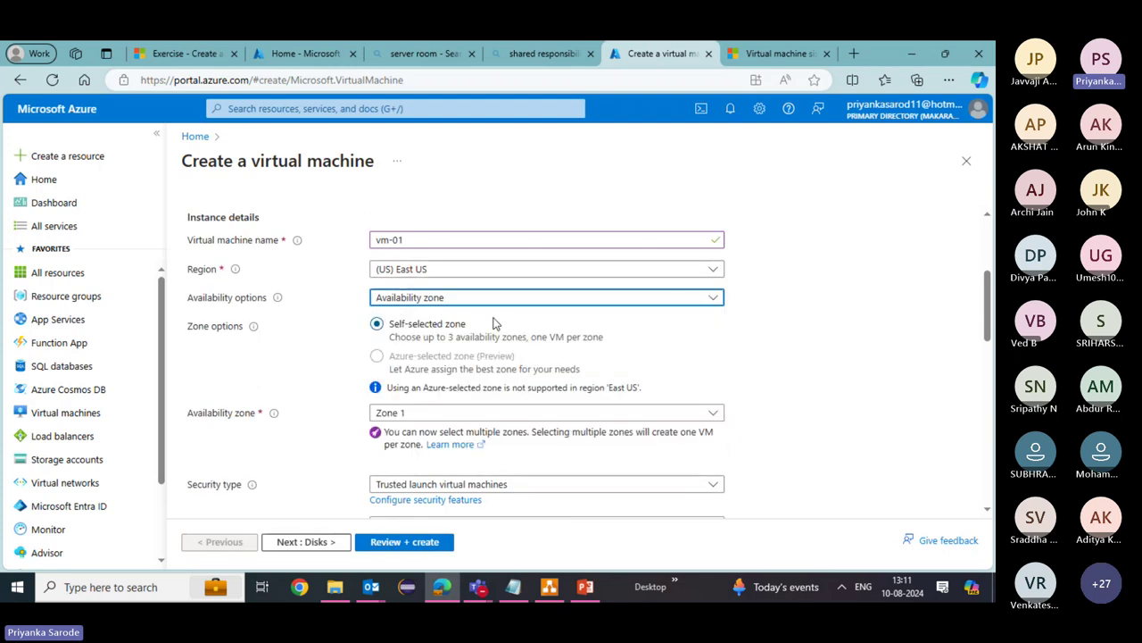
left_click(489, 326)
left_click(436, 369)
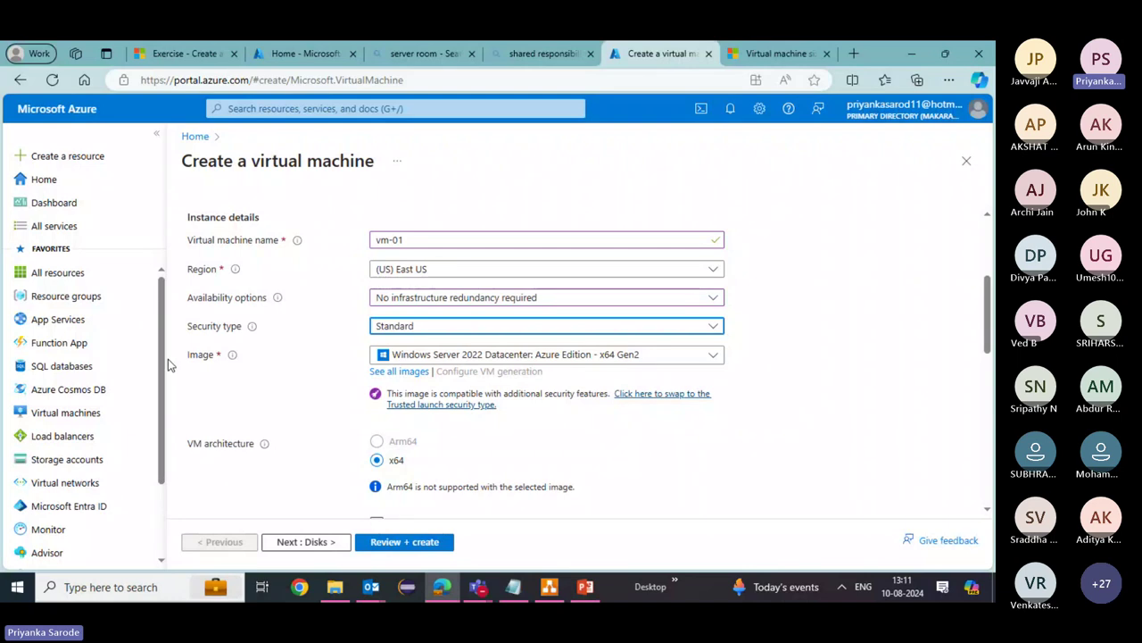
Select the Windows Server 2022 Datacenter: Azure Edition Hotpatch - x64 Gen2 image.
left_click(447, 356)
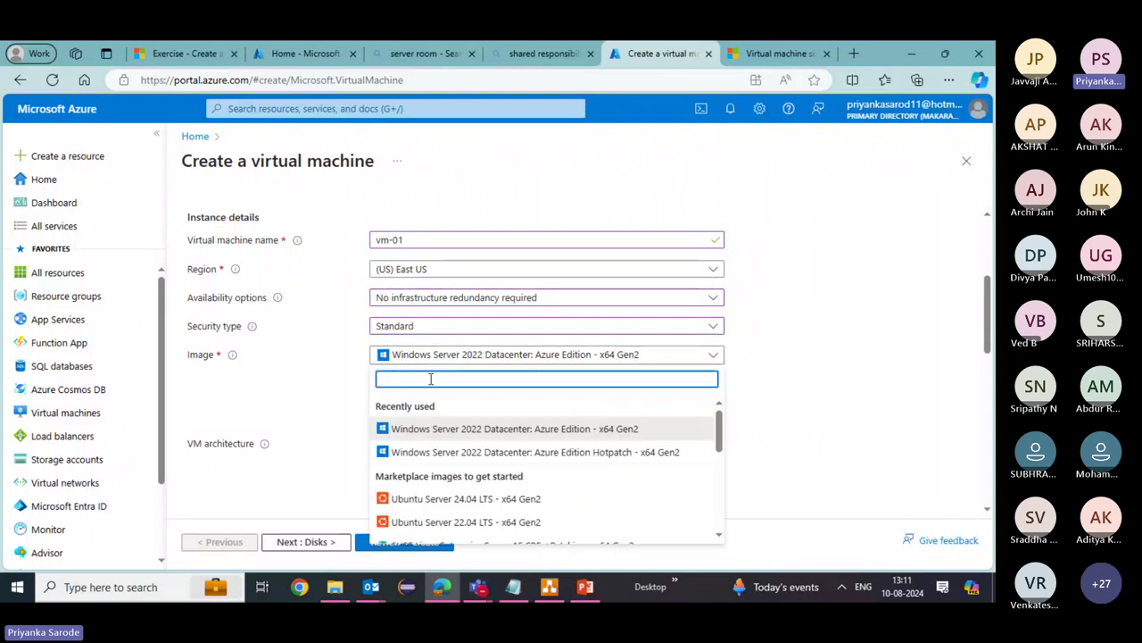
left_click(722, 435)
mouse_move(723, 435)
left_mouse_down()
mouse_move(722, 505)
mouse_move(724, 433)
left_mouse_up()
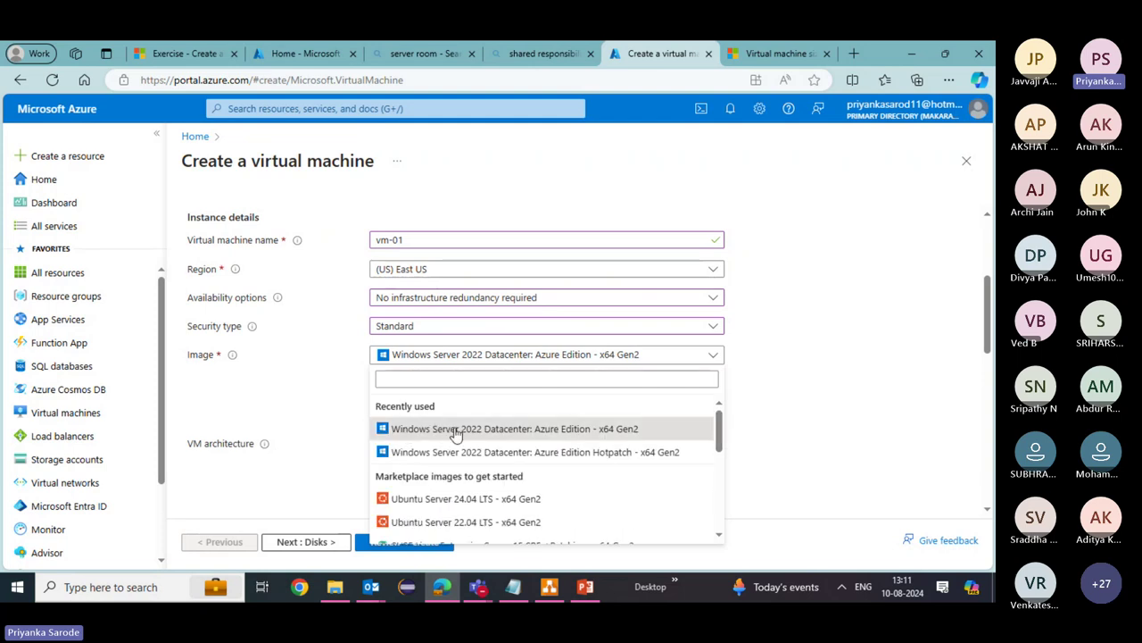
left_click(509, 453)
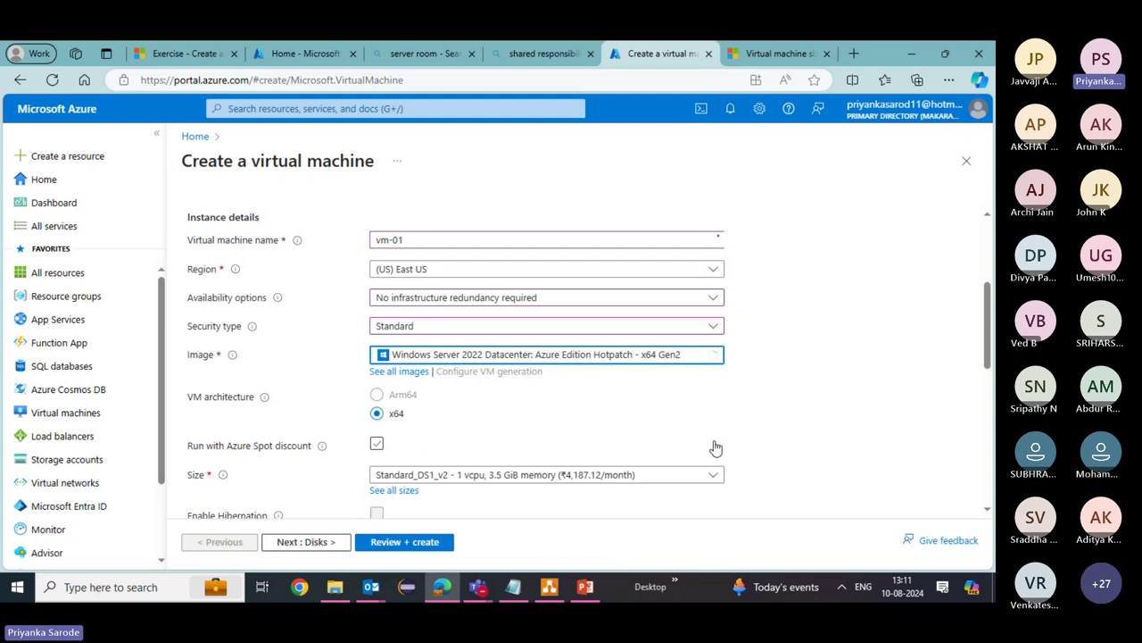
scroll(660, 422, "down", 2)
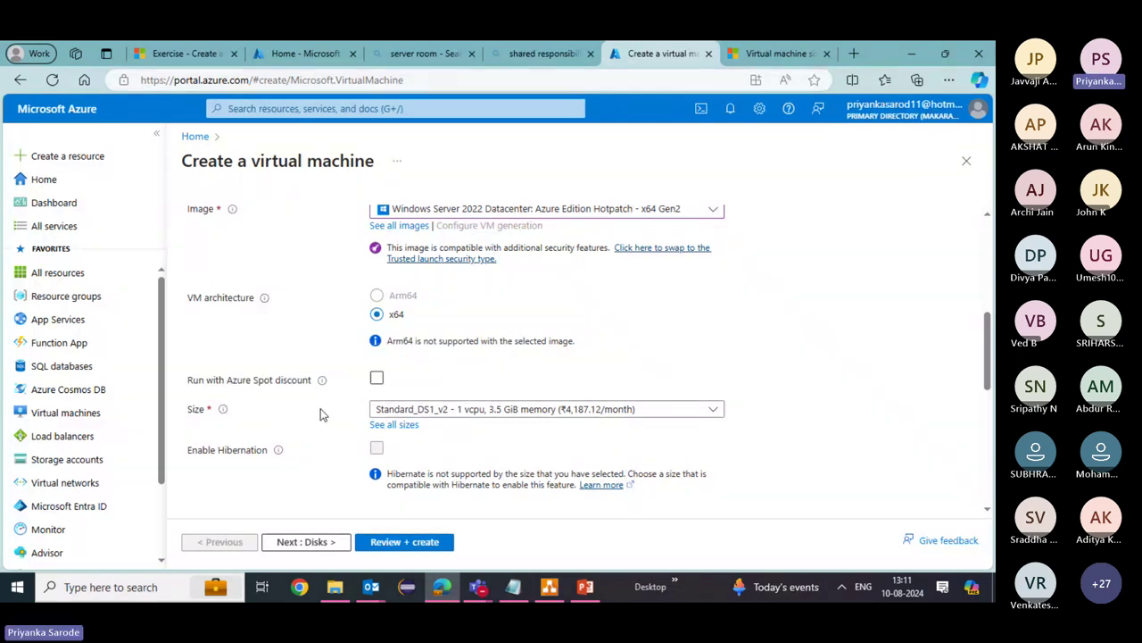
scroll(357, 419, "down", 1)
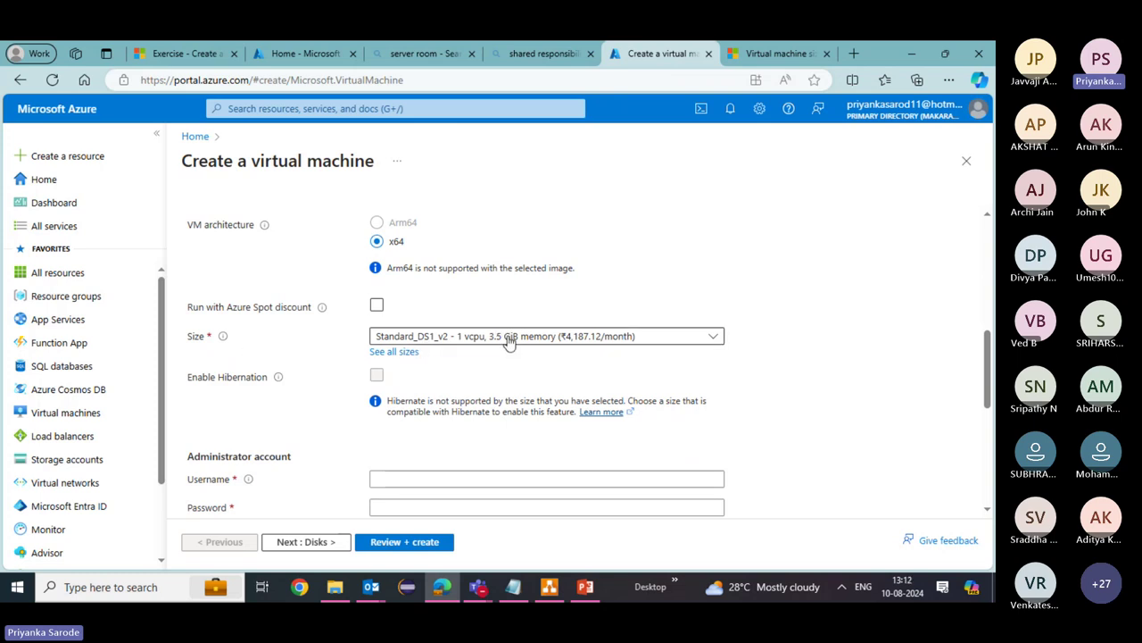
Show all 785 VM sizes with their monthly INR costs via 'See all sizes'.
left_click(508, 341)
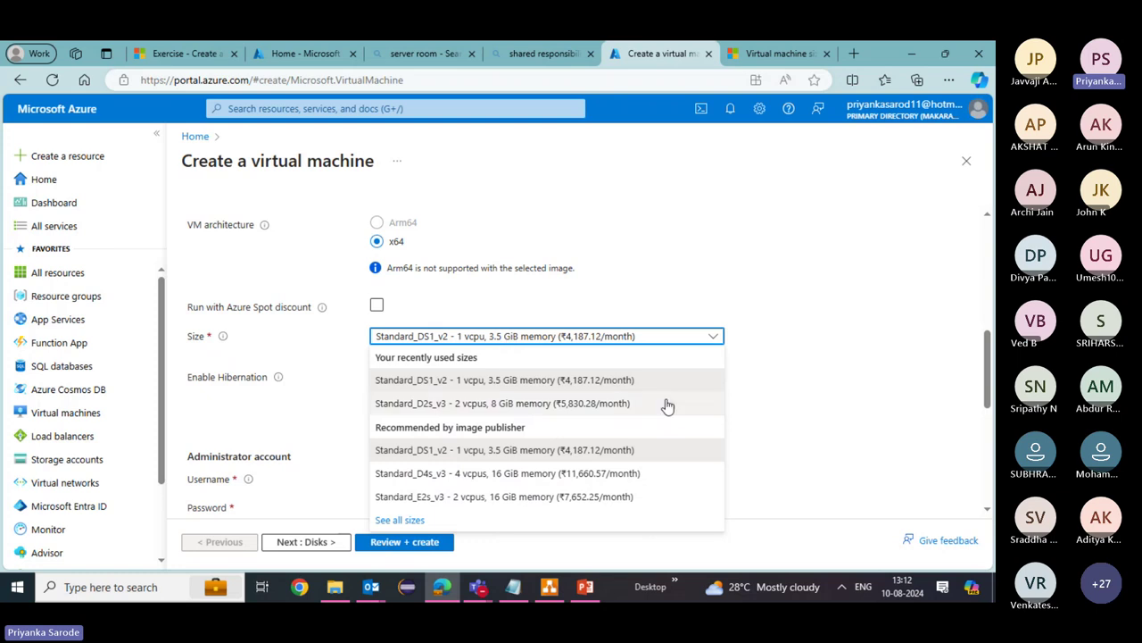
left_click(400, 520)
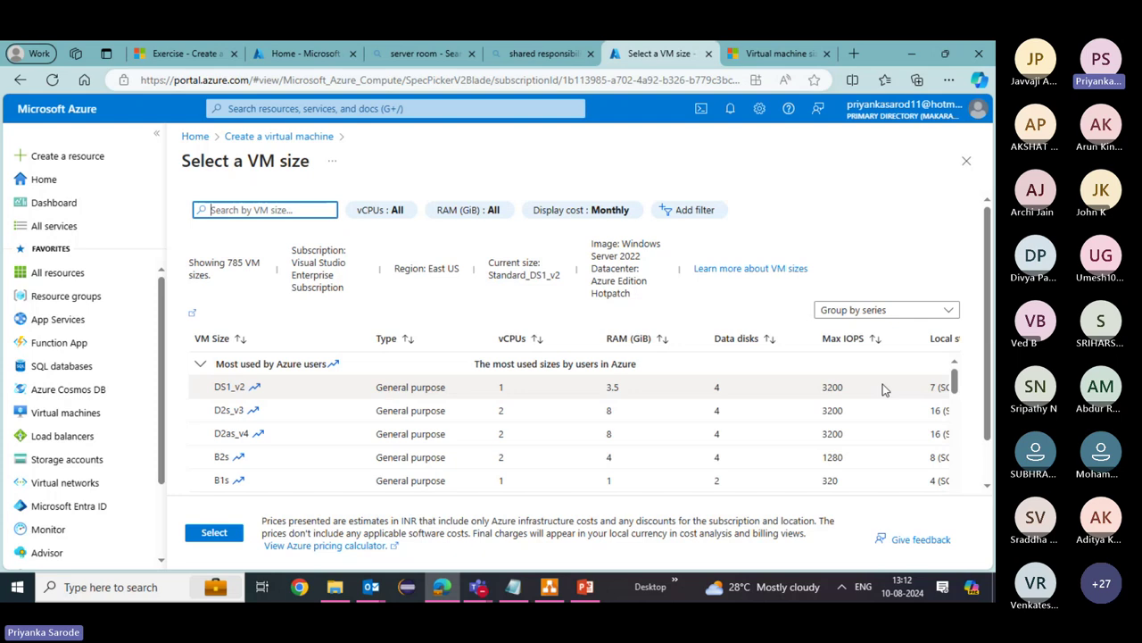
Keep the size list grouped by series and select Standard_DS1_v2 (1 vCPU, 3.5 GiB, ₹4,187.12/month).
left_click(883, 310)
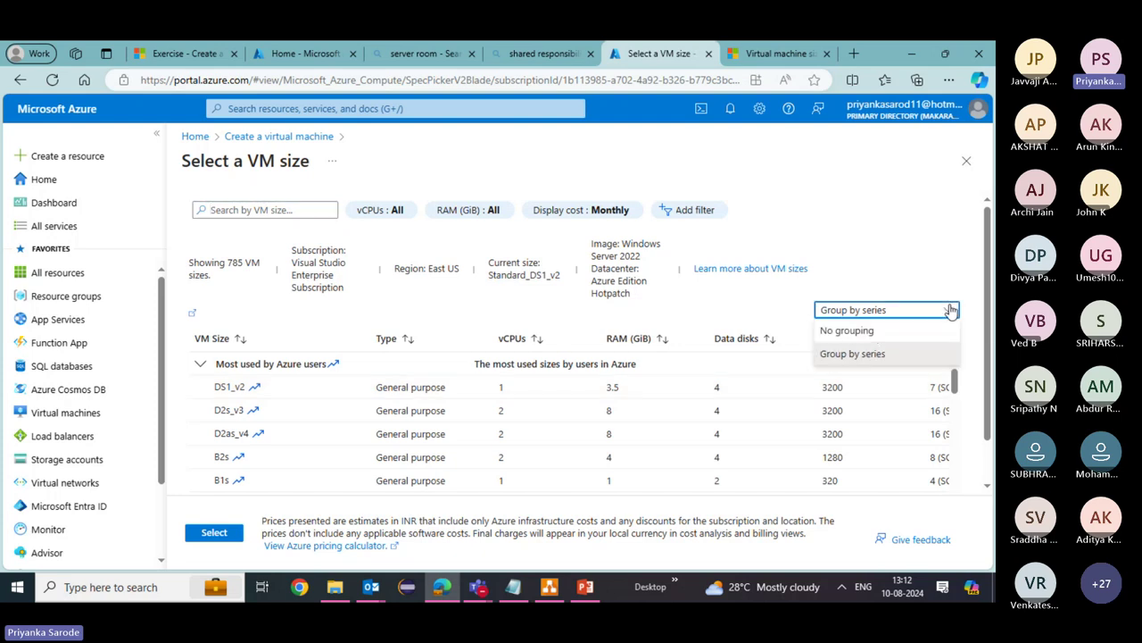
left_click(879, 366)
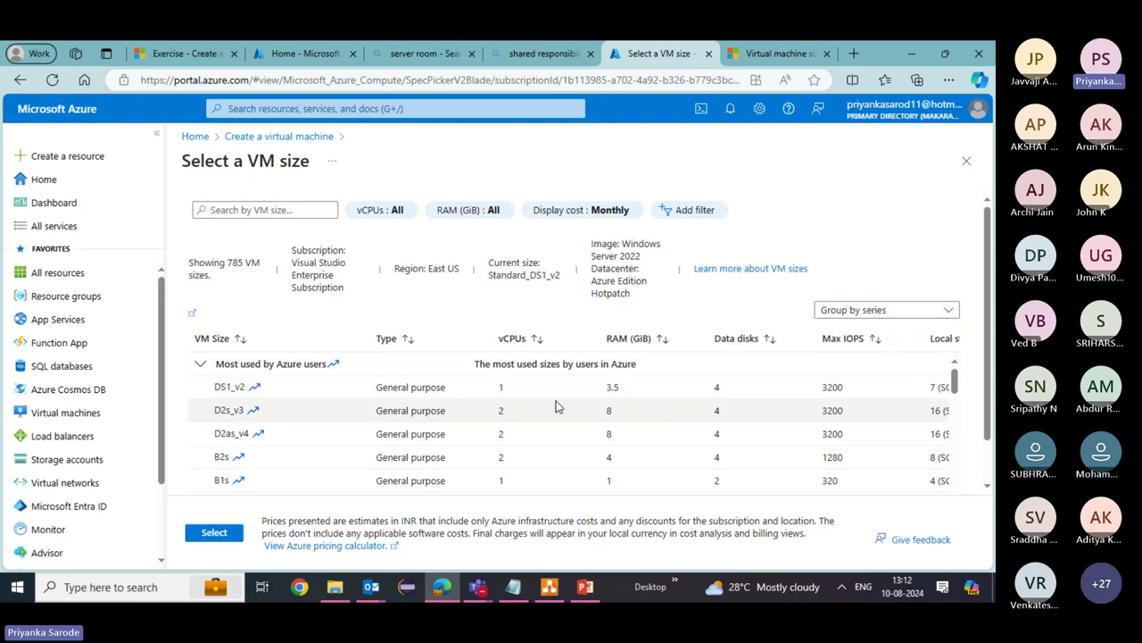
scroll(276, 434, "down", 15)
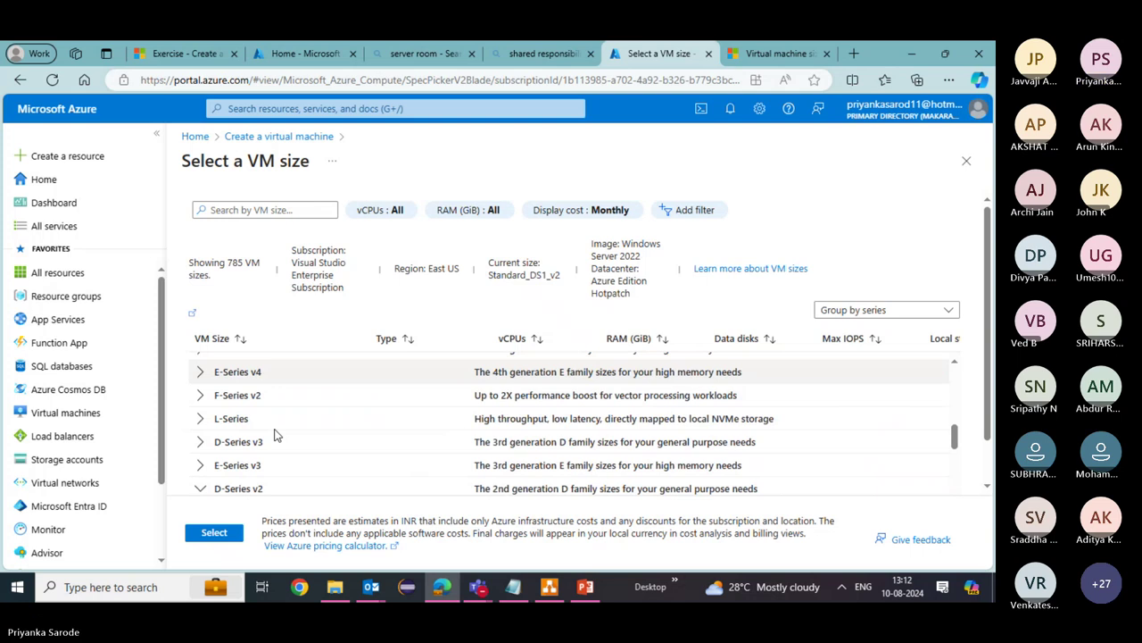
scroll(276, 432, "down", 2)
scroll(303, 442, "up", 5)
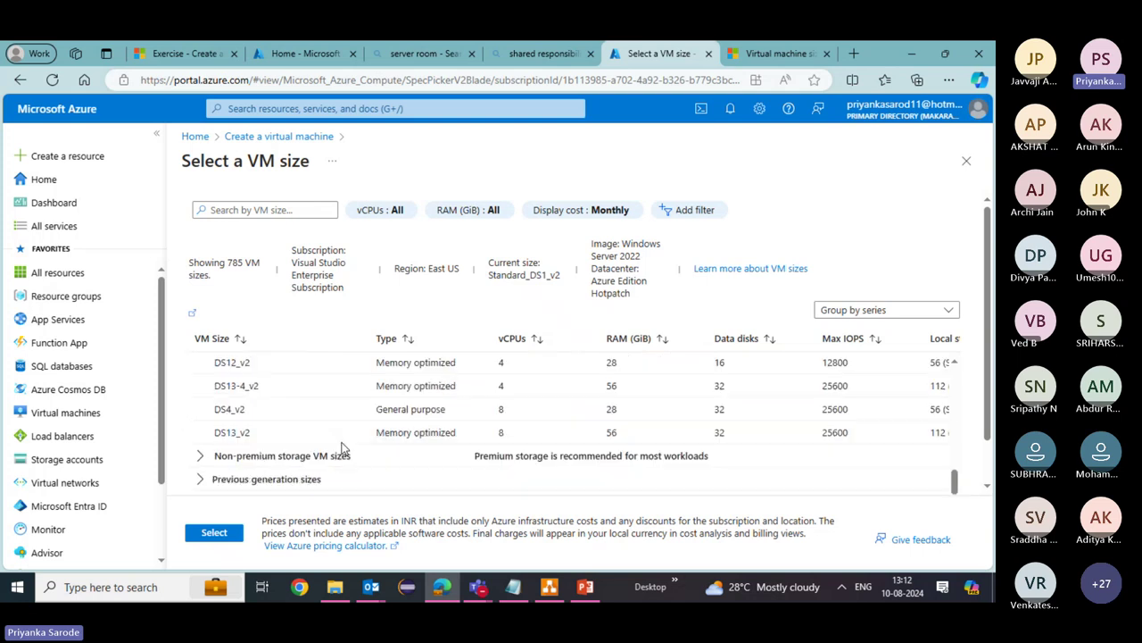
scroll(345, 443, "up", 10)
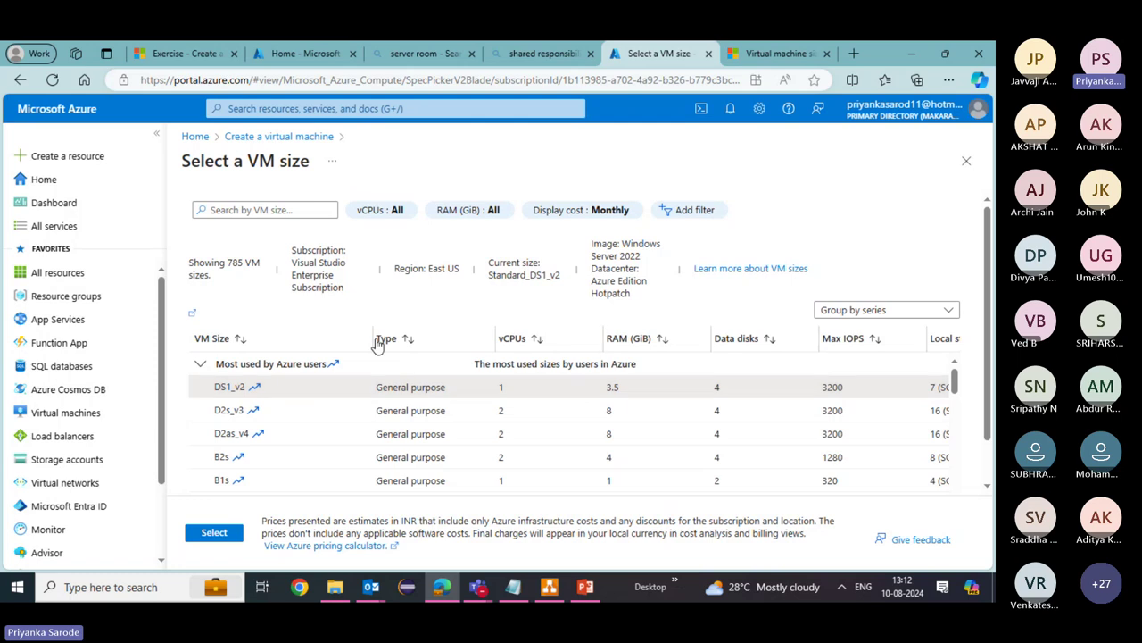
left_click(198, 536)
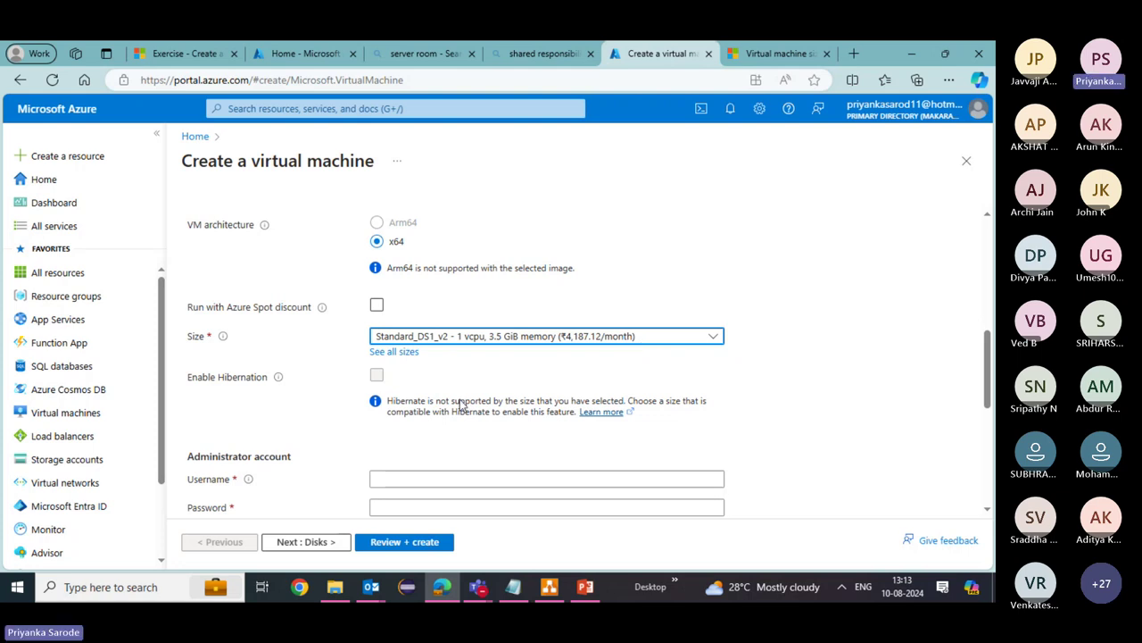
Set the administrator account username to azure-vm.
scroll(450, 414, "down", 3)
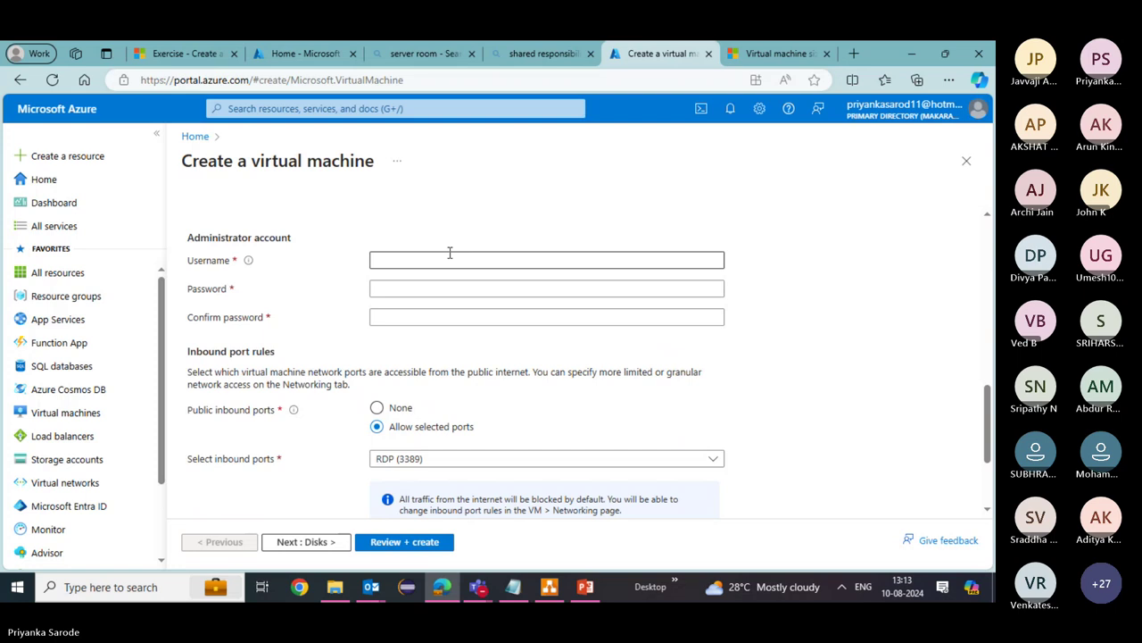
left_click_drag(186, 237, 303, 243)
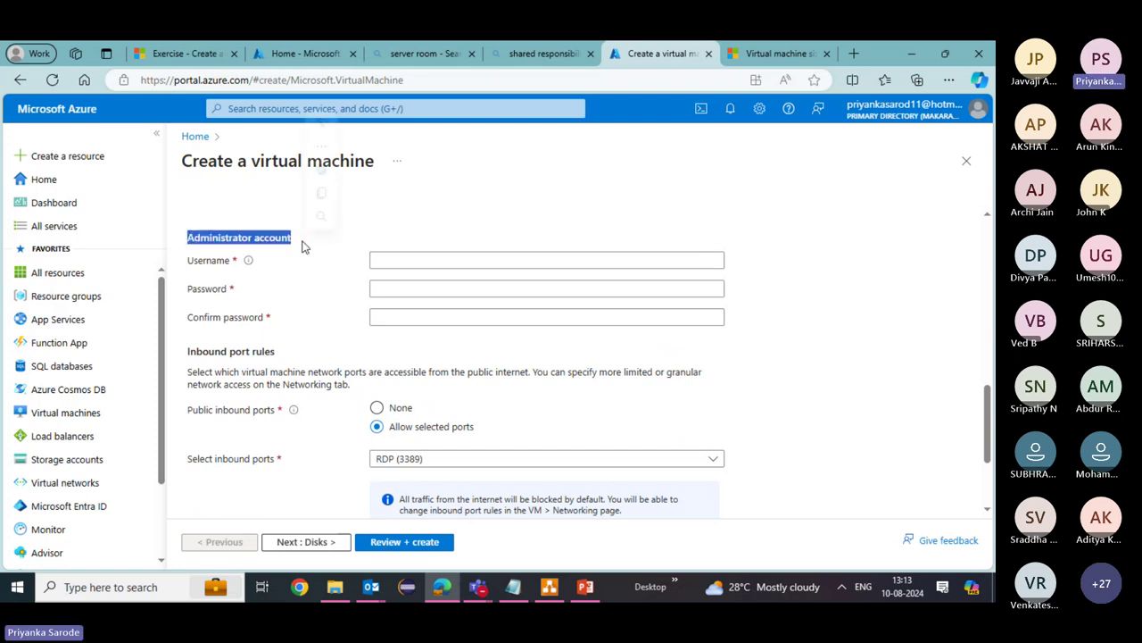
left_click(400, 257)
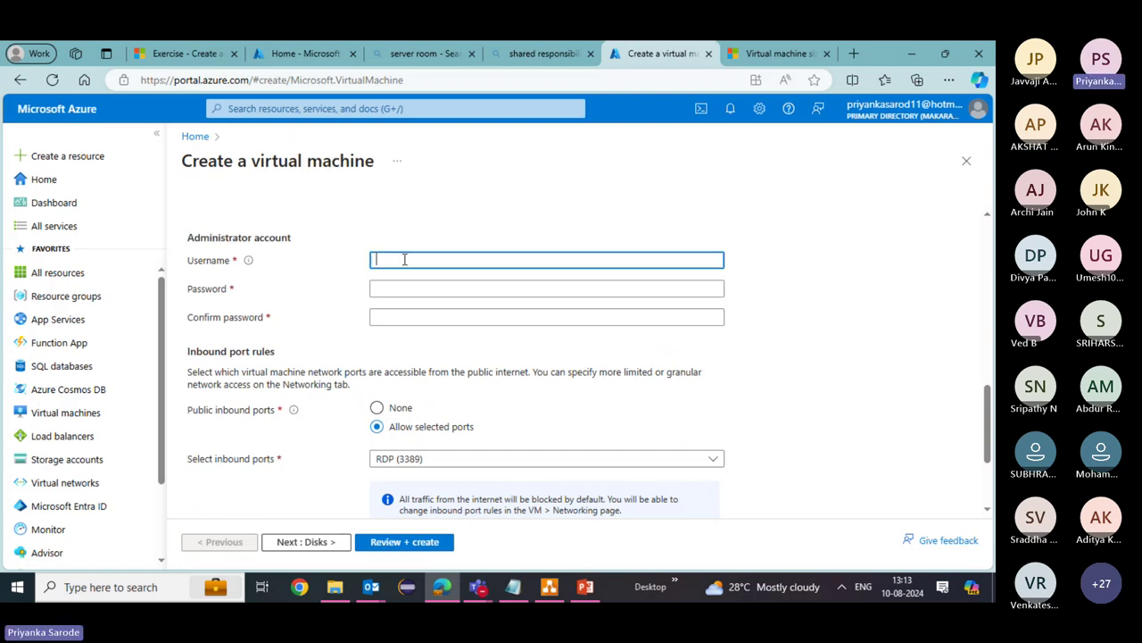
type("azure")
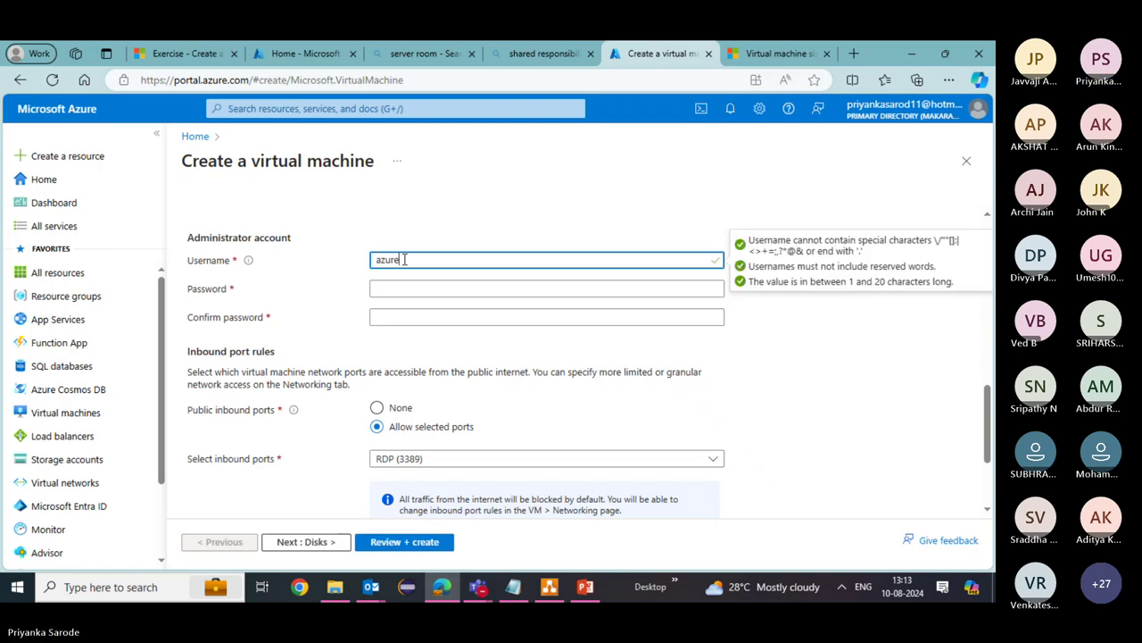
type("-vm")
Enter the administrator password, reveal it to verify, and fill in the matching confirmation.
left_click(400, 286)
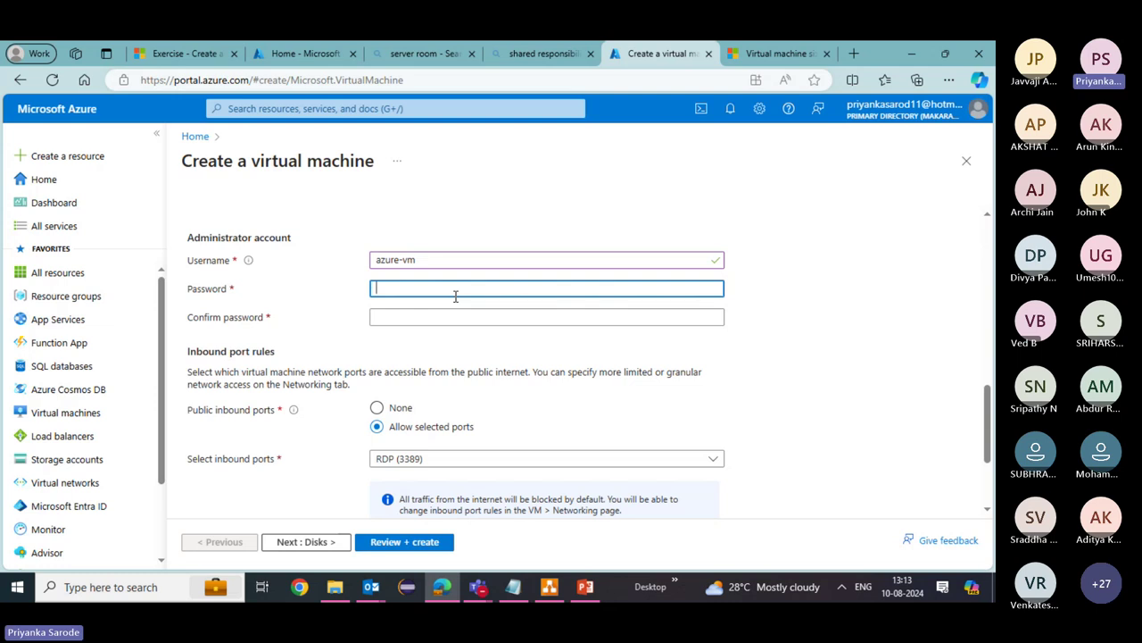
type("***********")
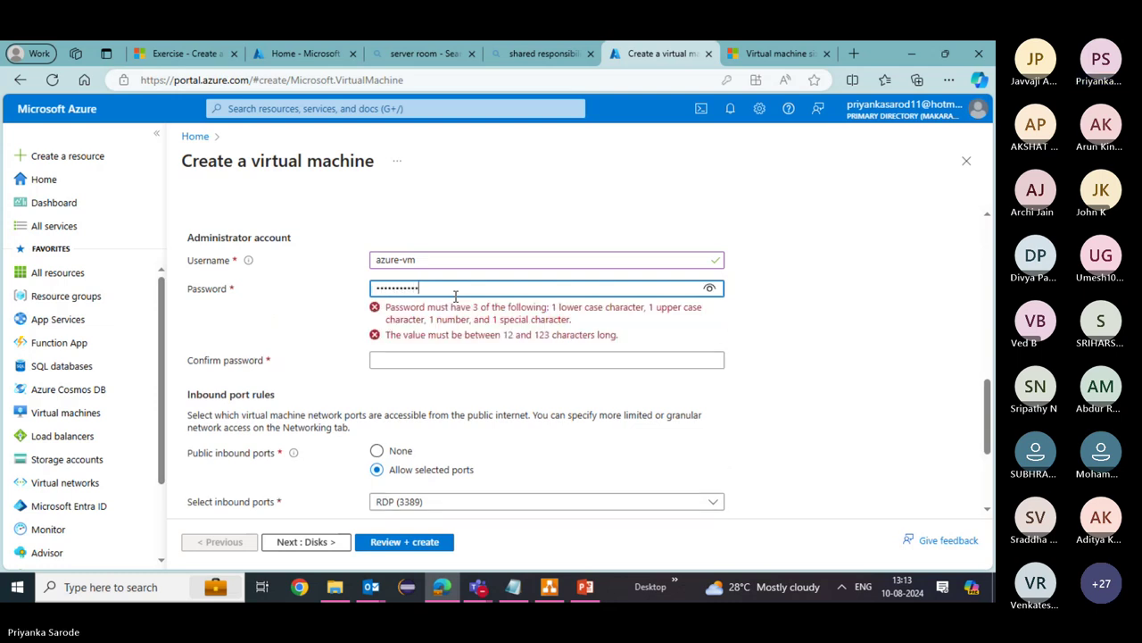
type("*")
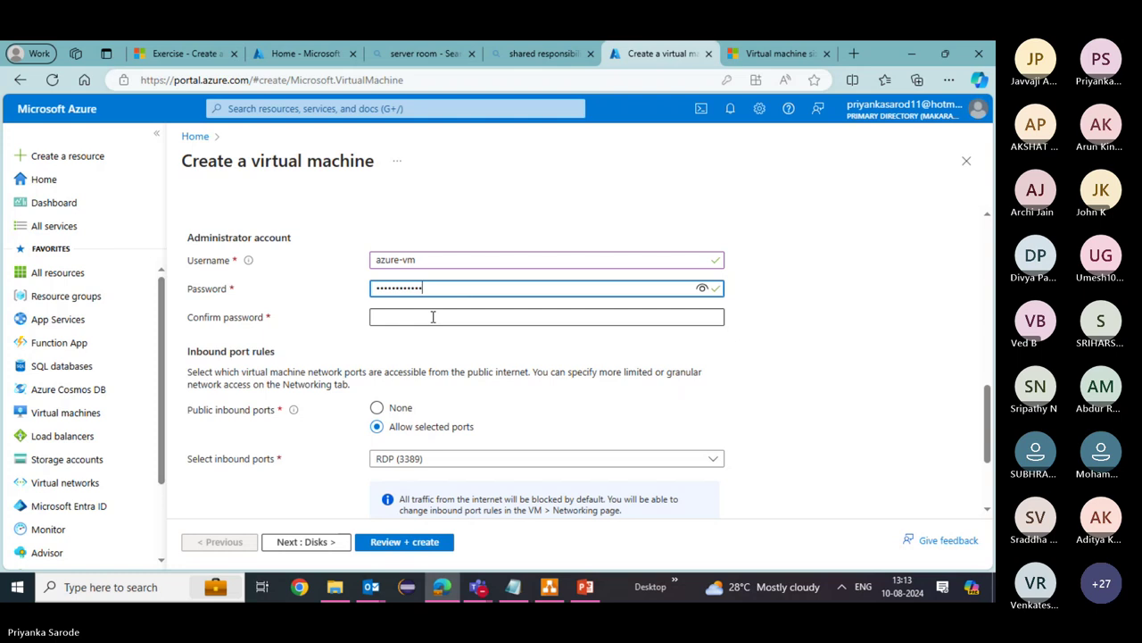
left_click(703, 288)
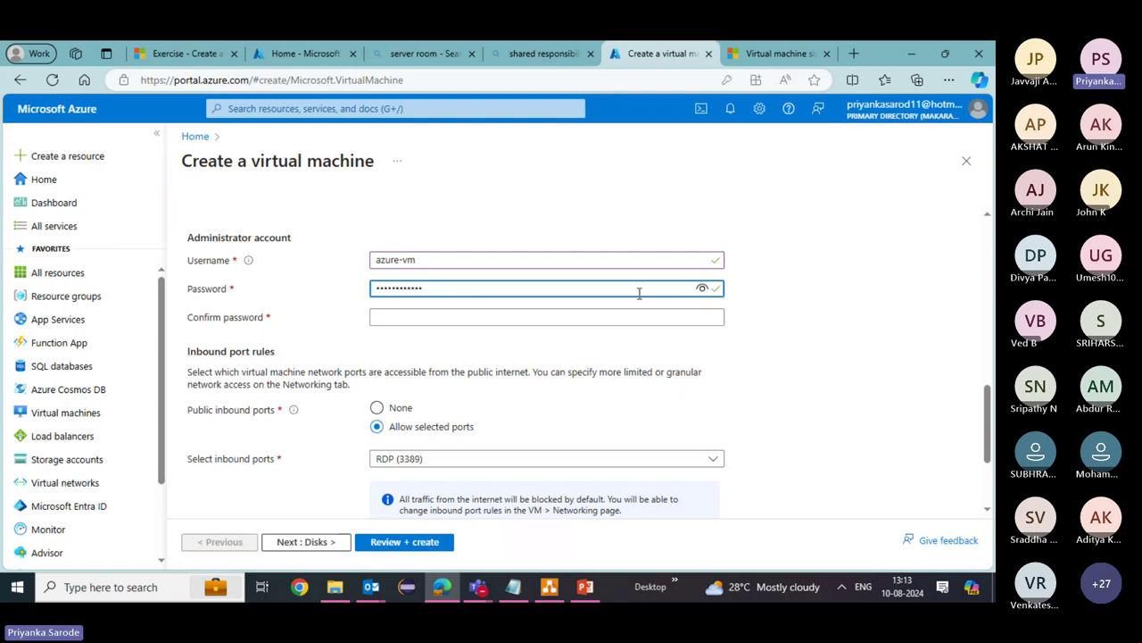
left_click(453, 316)
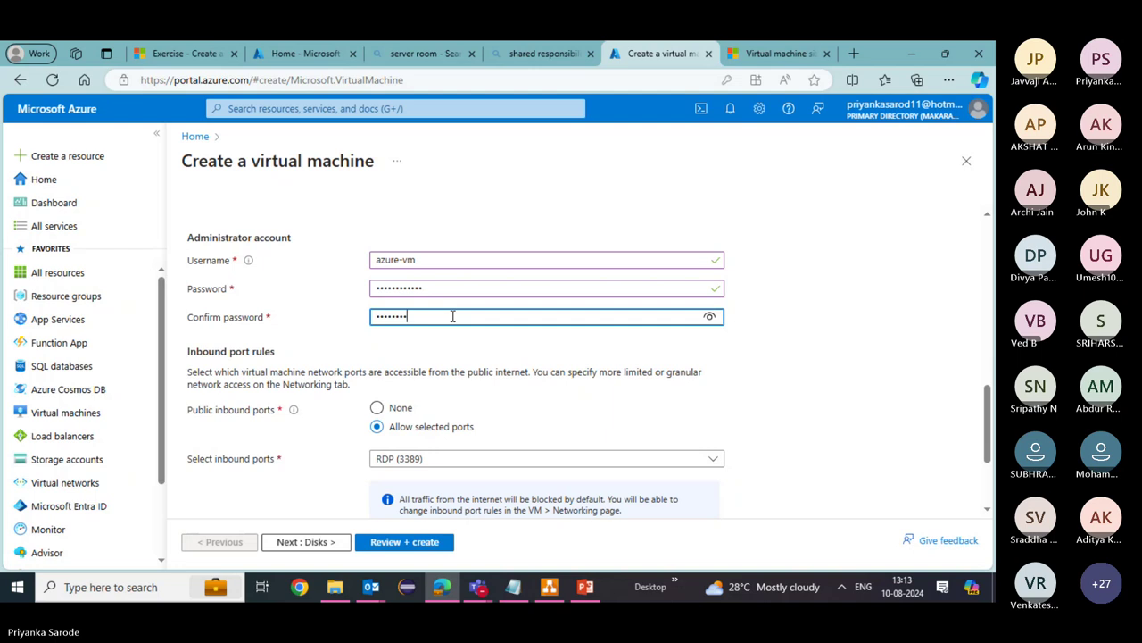
left_click(228, 437)
scroll(227, 437, "down", 3)
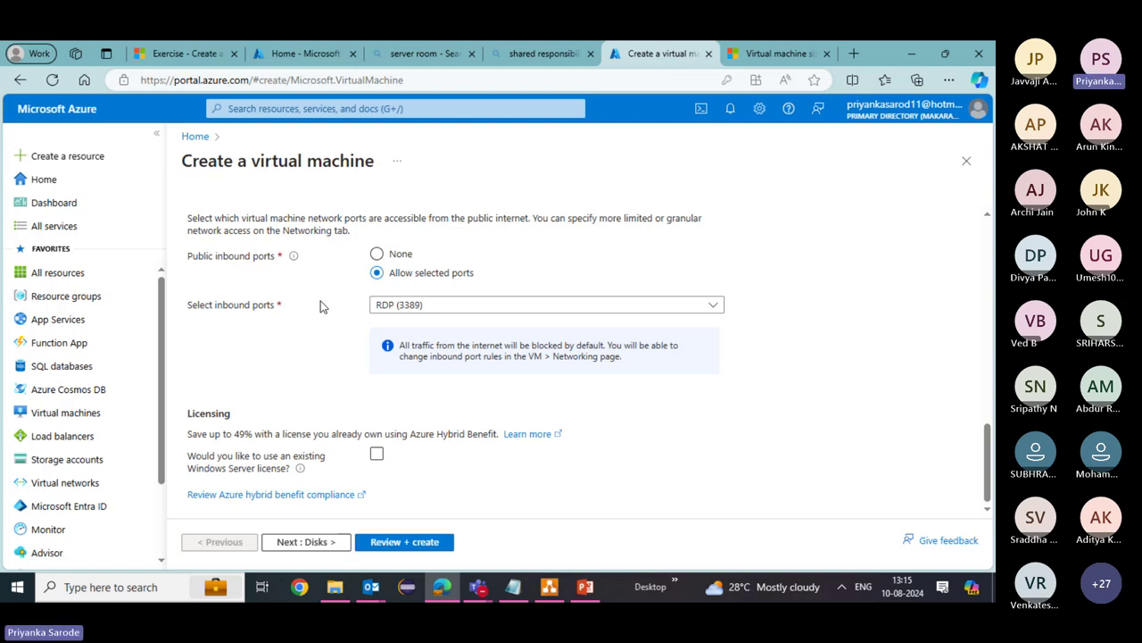
Allow only RDP (3389) as the inbound port, then proceed to the Disks settings.
left_click(436, 312)
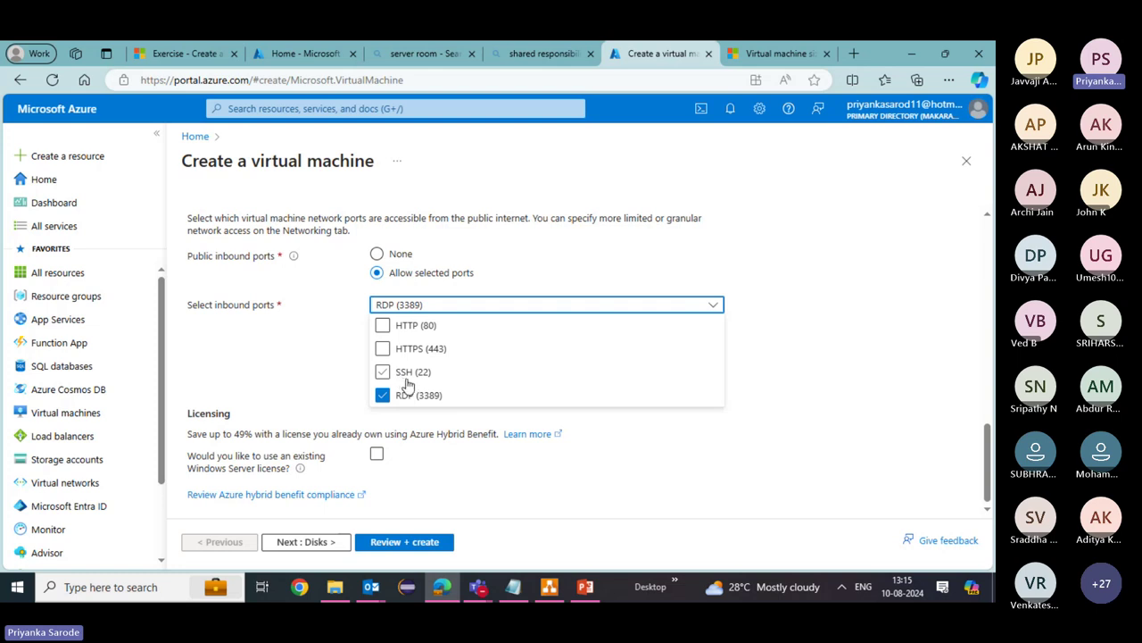
left_click(326, 361)
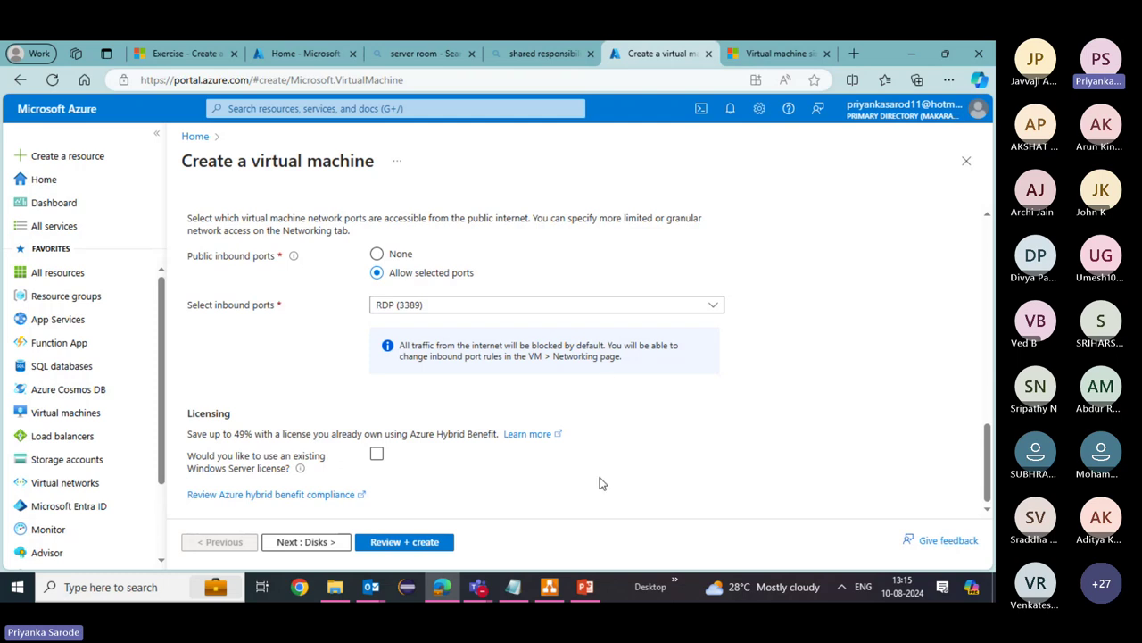
left_click(340, 538)
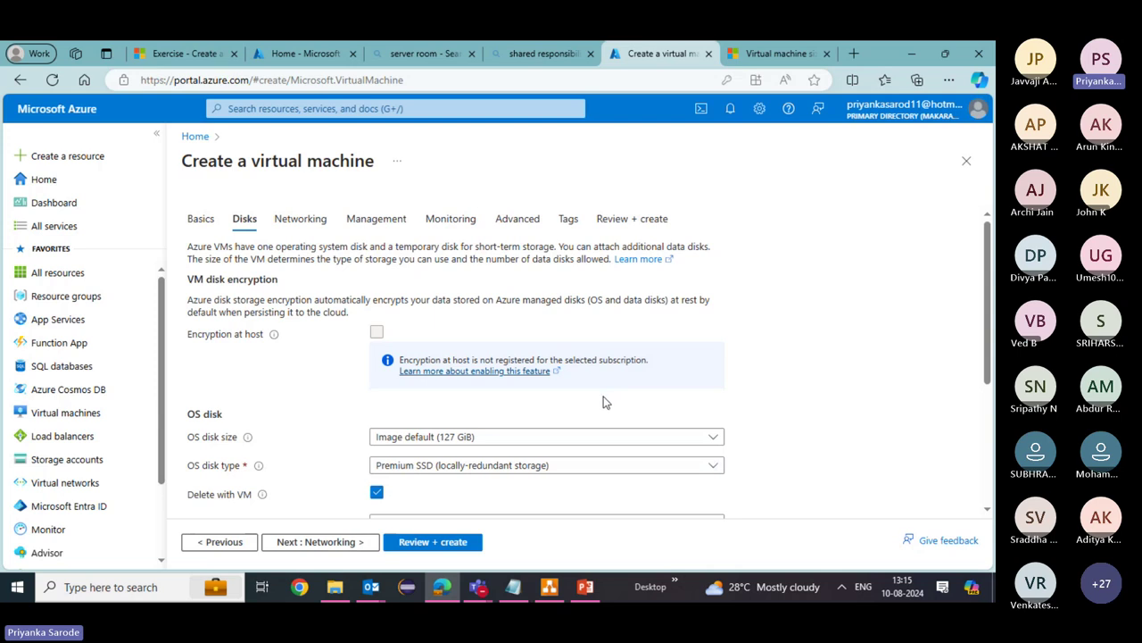
Keep the OS disk size at the 127 GiB image default.
scroll(603, 401, "down", 1)
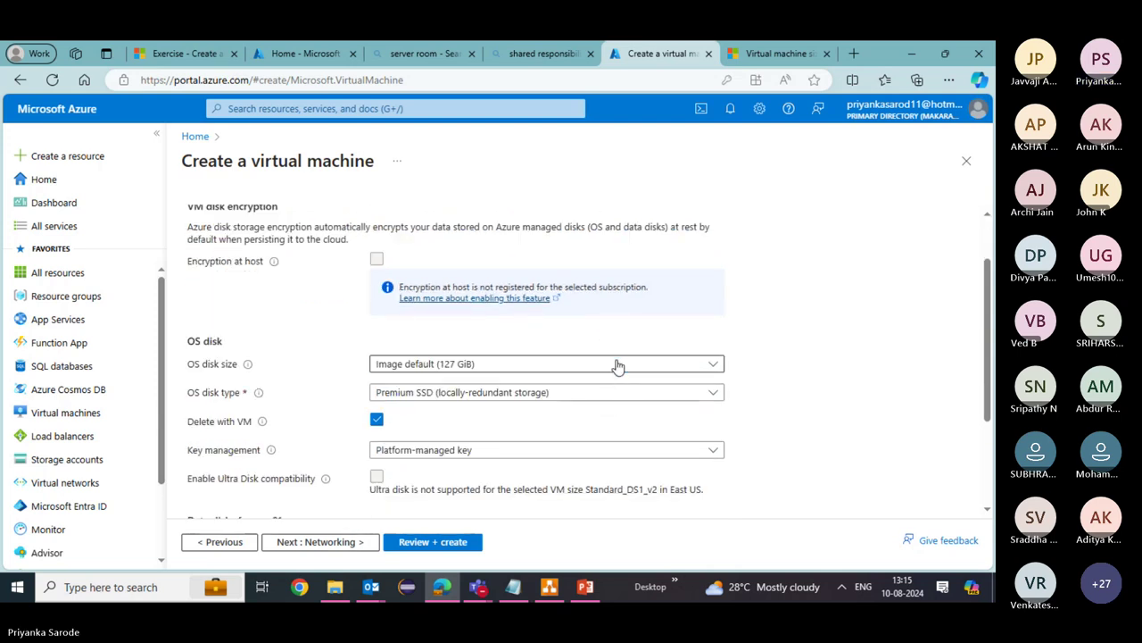
left_click(616, 364)
left_click(617, 364)
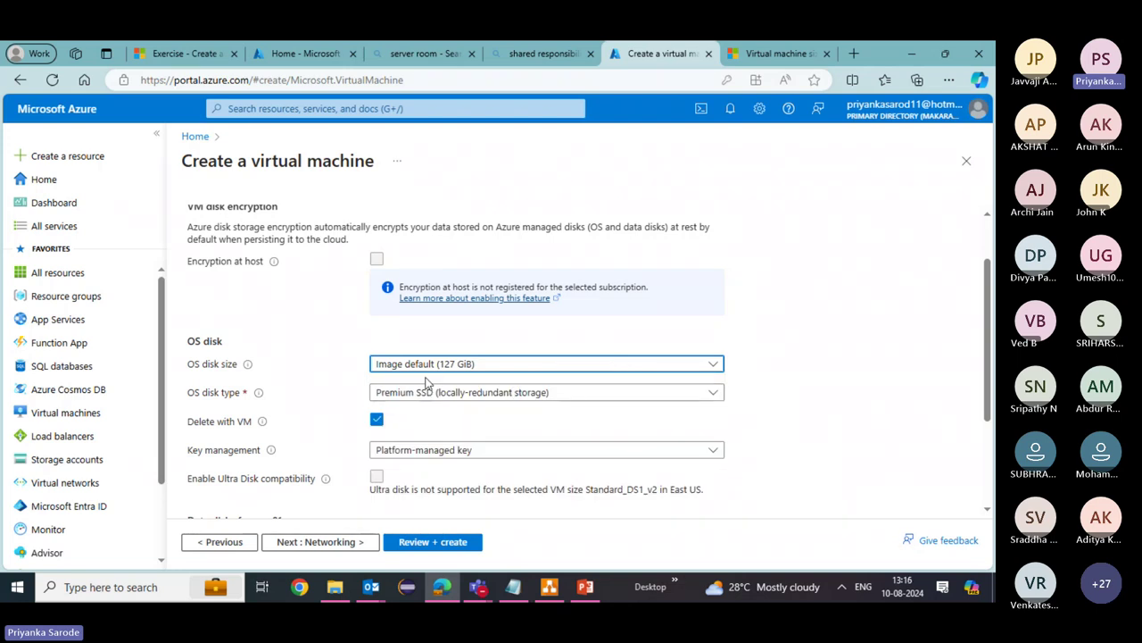
left_click(490, 365)
left_click(485, 382)
Set the OS disk type to Standard SSD (locally-redundant storage), still deleted with the VM.
left_click(472, 396)
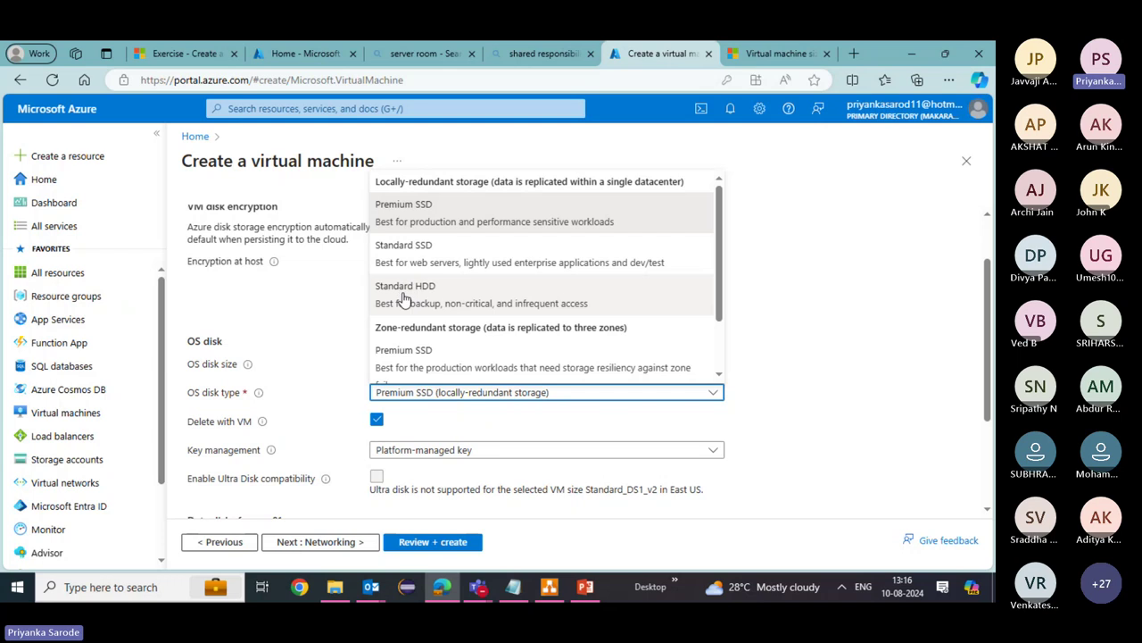
left_click(406, 250)
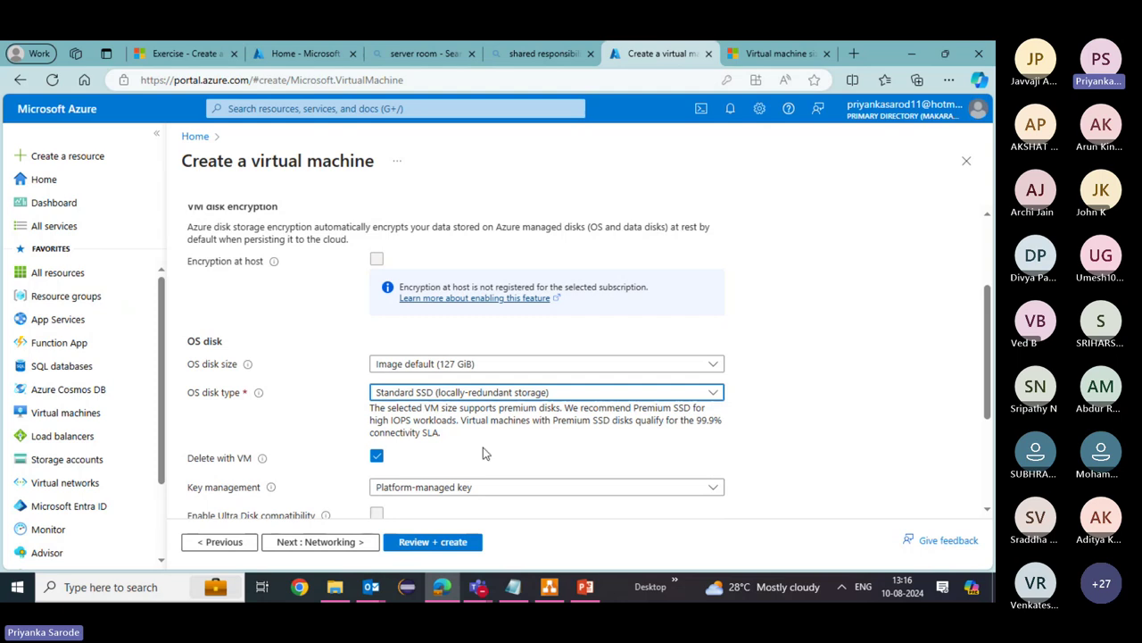
left_click(377, 456)
scroll(448, 441, "down", 1)
left_click(377, 383)
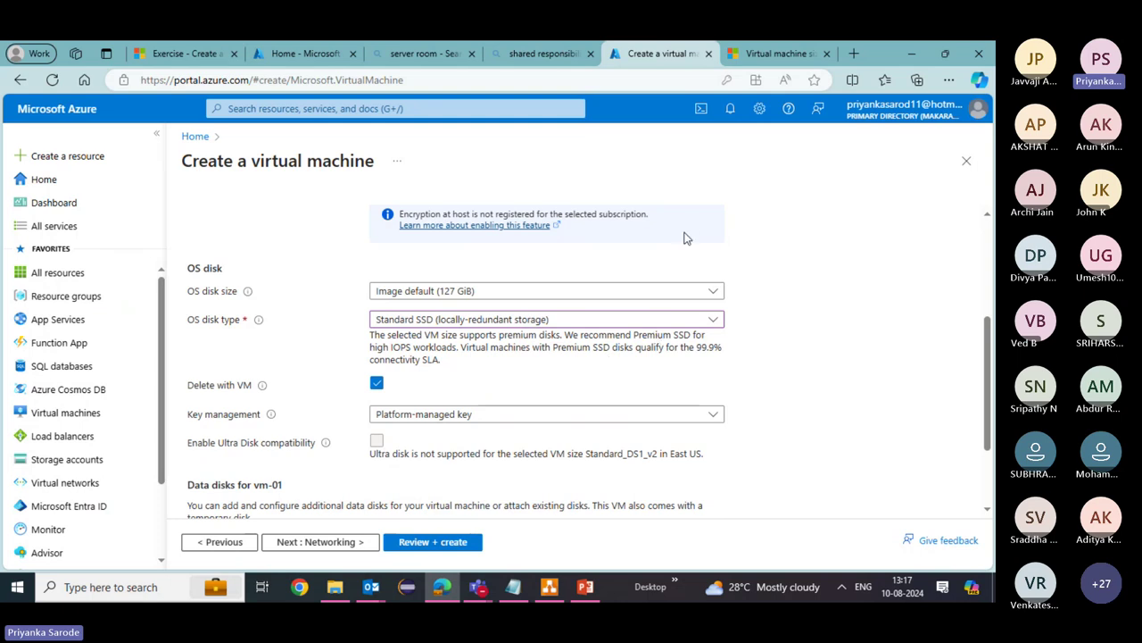
Bring the Azure Simplified AZ-900 Teams meeting to the front and unmute the microphone.
key("alt+Tab")
key("alt+Tab")
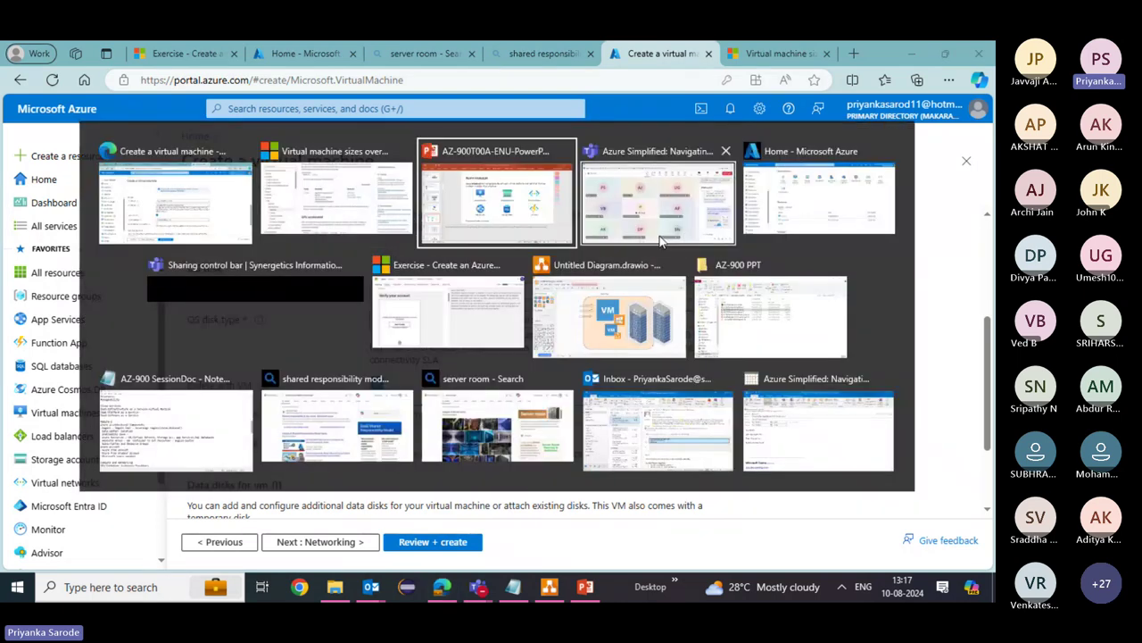
left_click(661, 236)
key("alt+Tab")
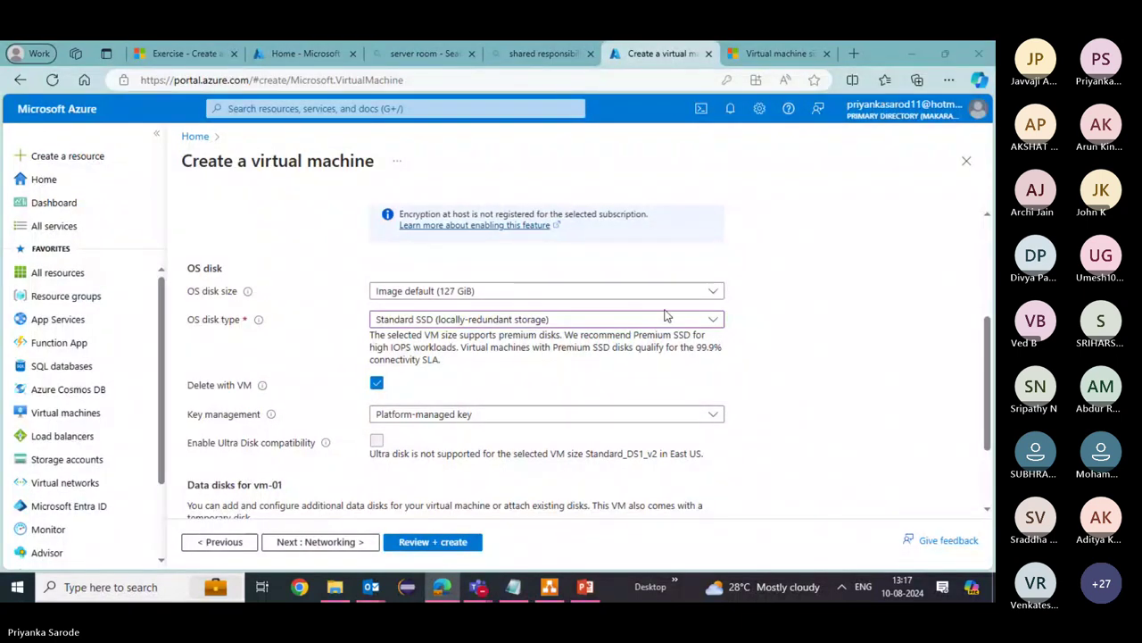
key("alt+Tab")
left_click(820, 112)
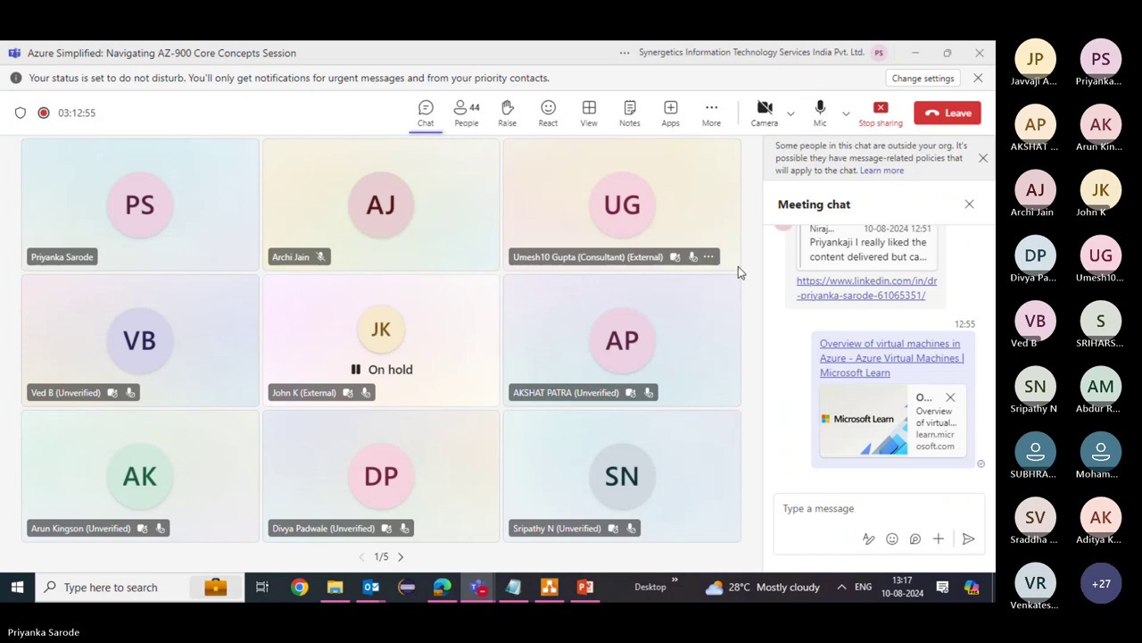
Switch back from Teams to the vm-01 Disks settings in Azure Portal.
key("alt+Tab")
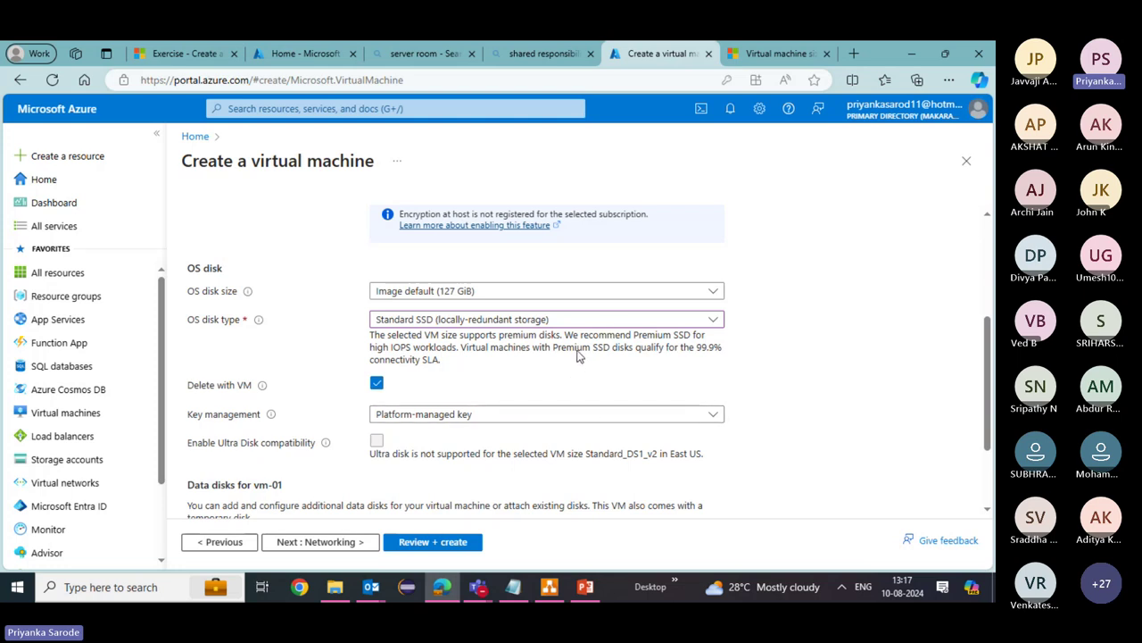
scroll(511, 397, "down", 3)
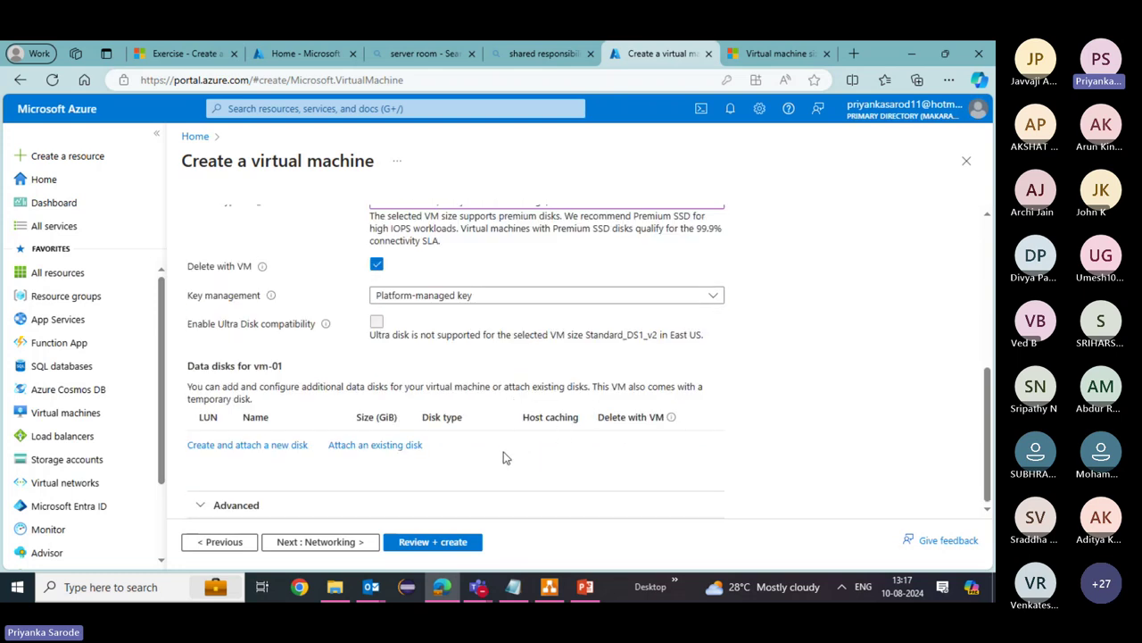
Advance vm-01 from the Disks tab to the Networking tab.
left_click(290, 541)
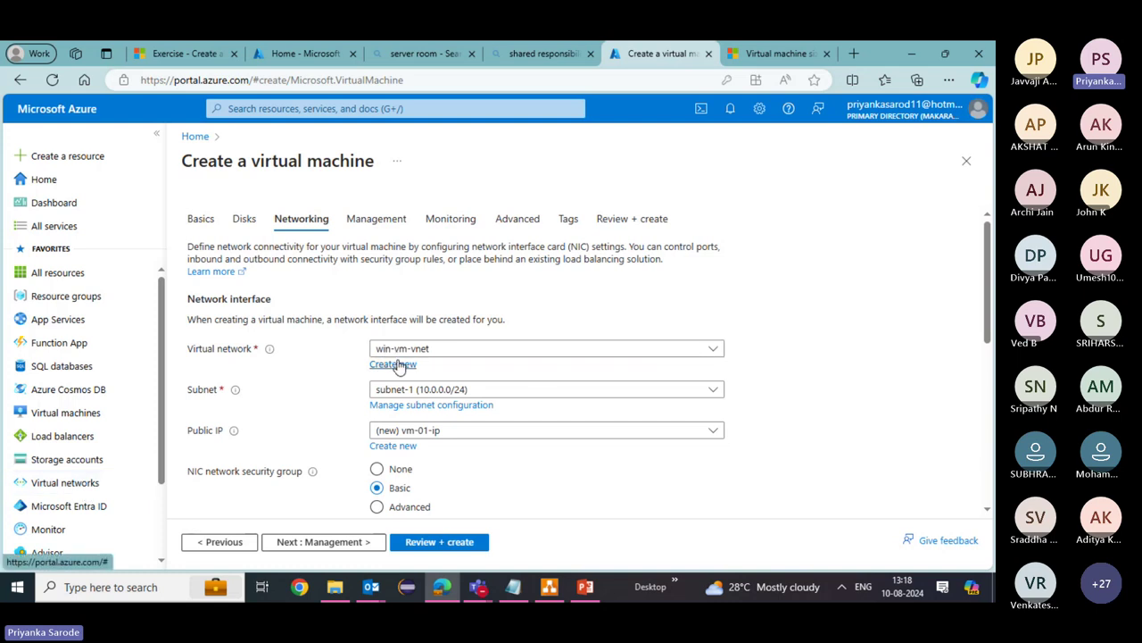
Start a new virtual network and name it vnet-1.
left_click(393, 364)
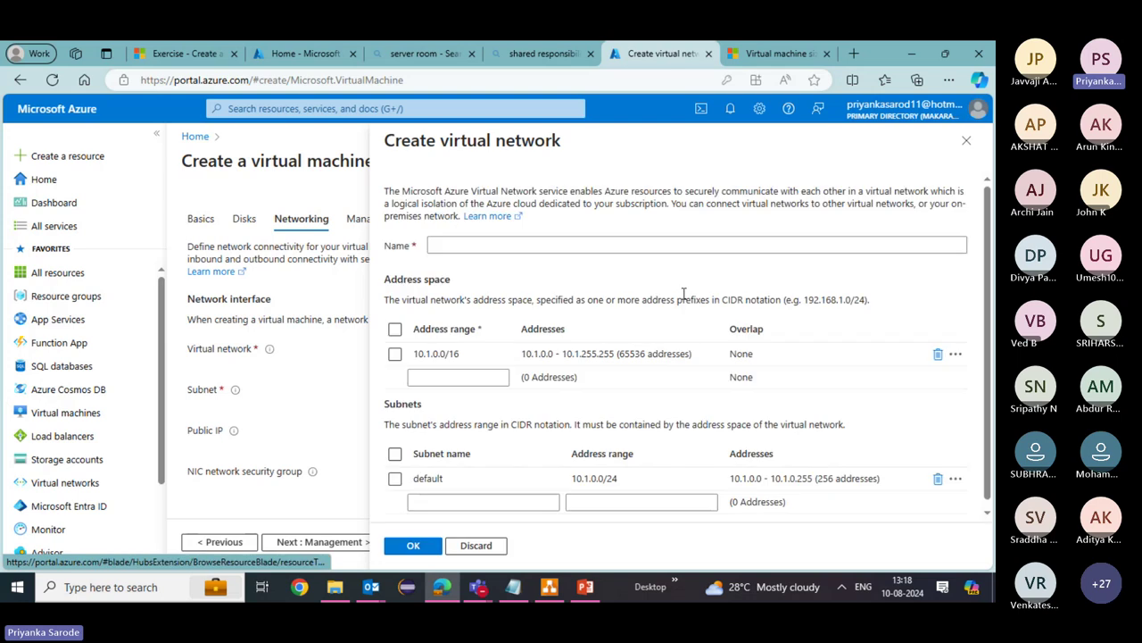
type("v")
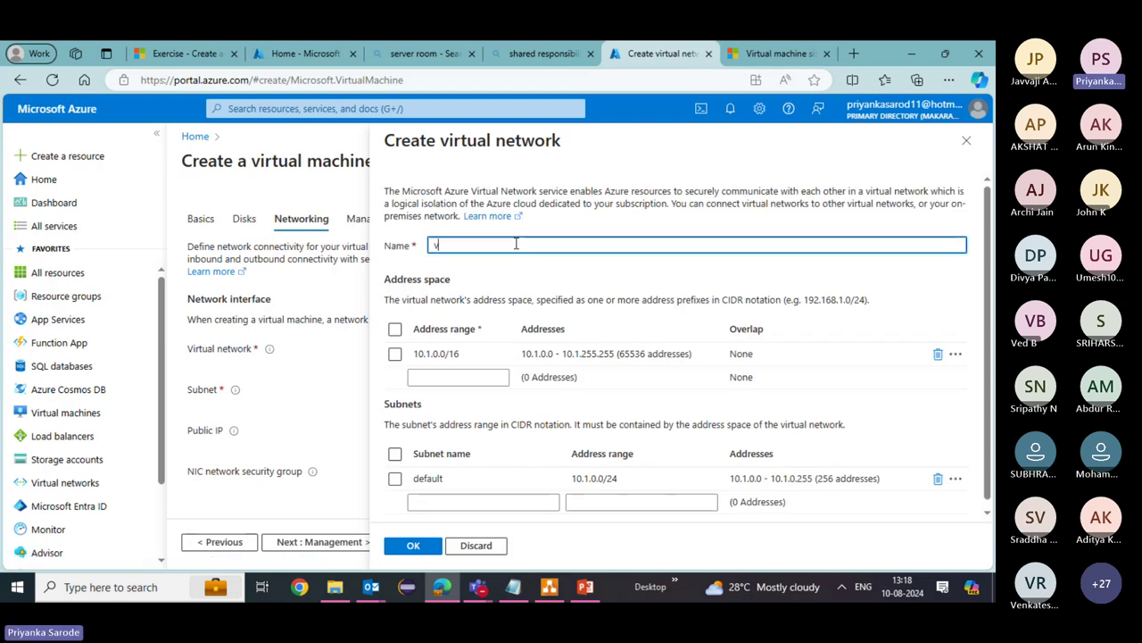
type("m-")
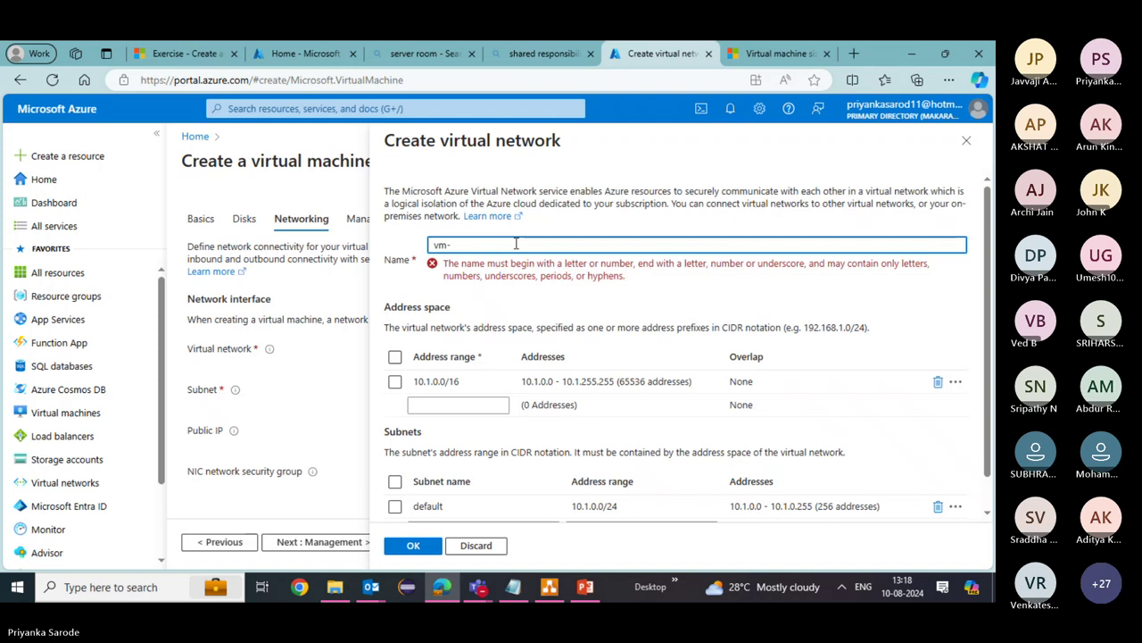
key("BackSpace")
key("BackSpace")
type("ne")
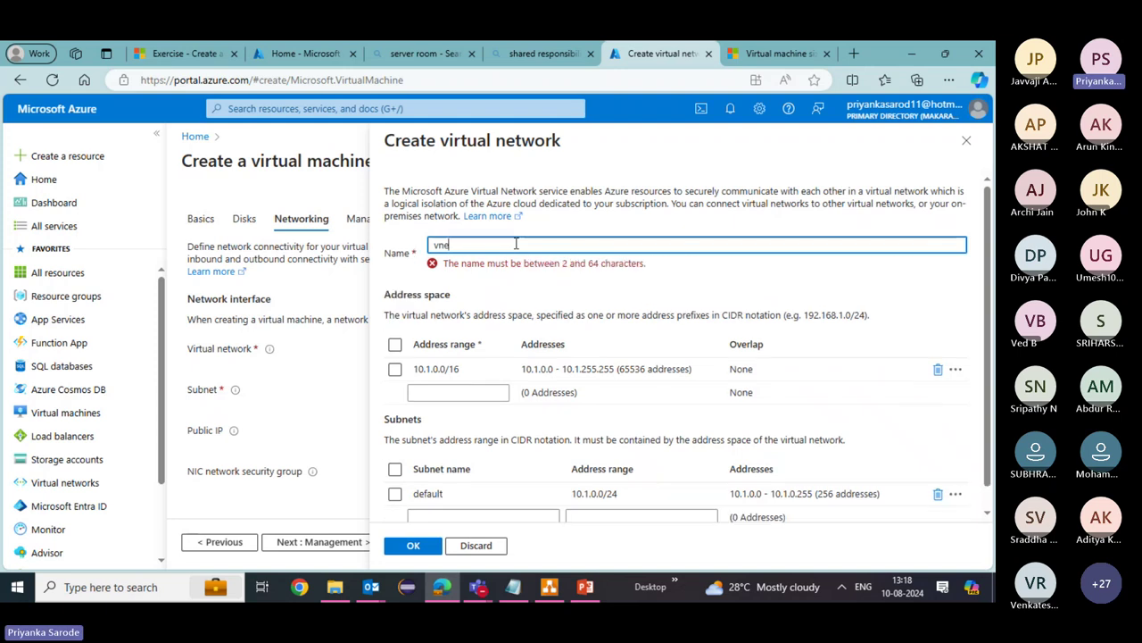
type("t-1")
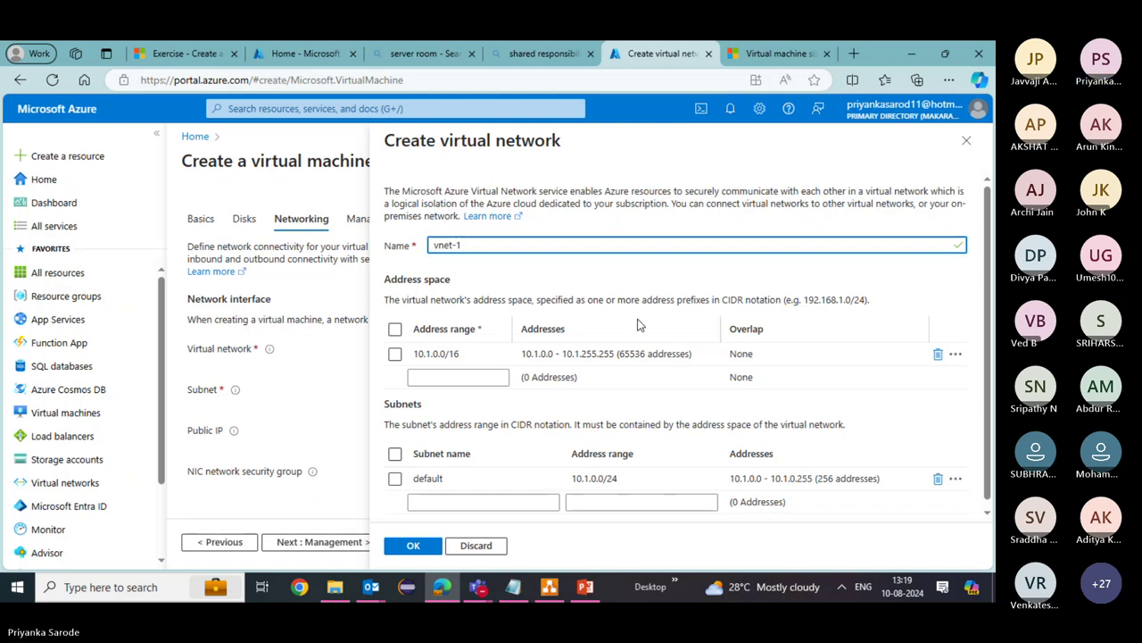
Delete the default subnet and discard the vnet-1 draft, keeping win-vm-vnet.
left_click(460, 354)
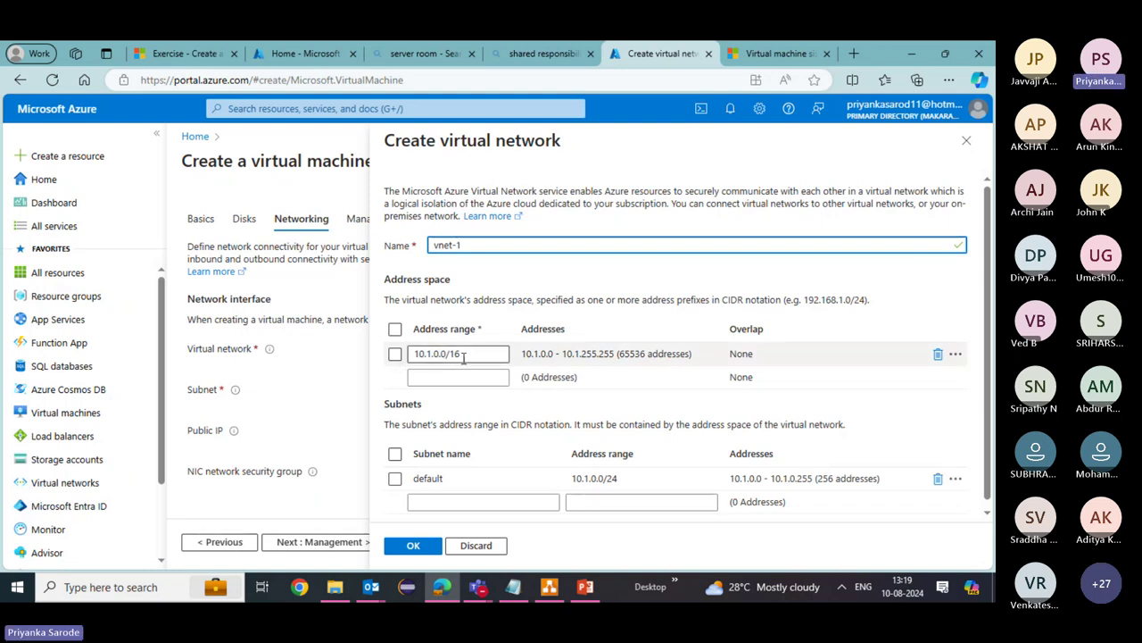
triple_click(458, 353)
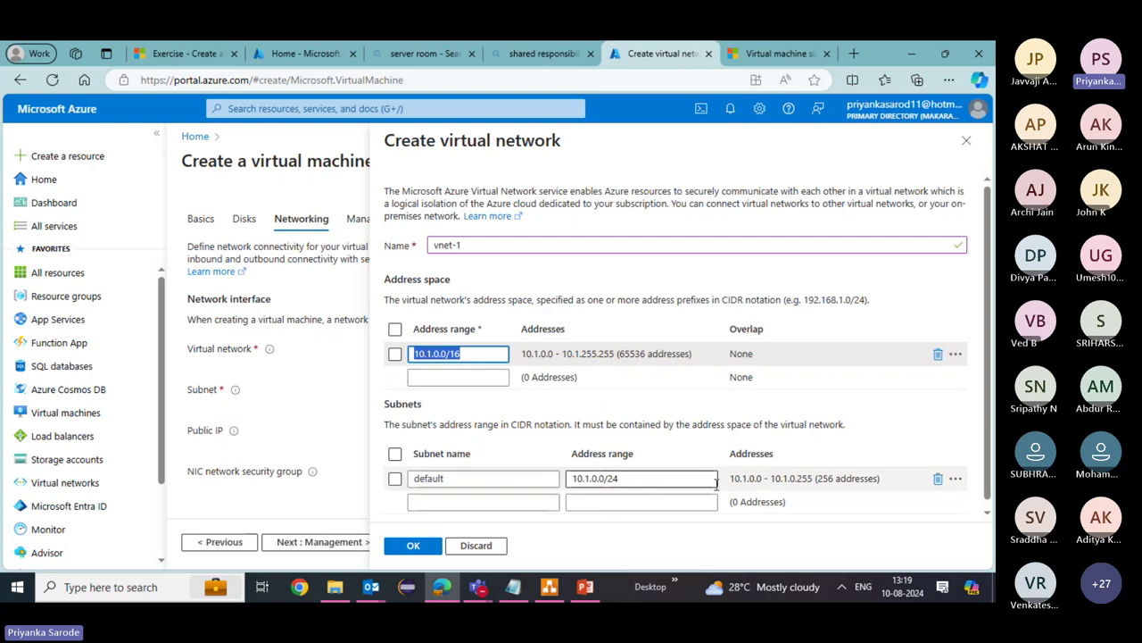
left_click(938, 479)
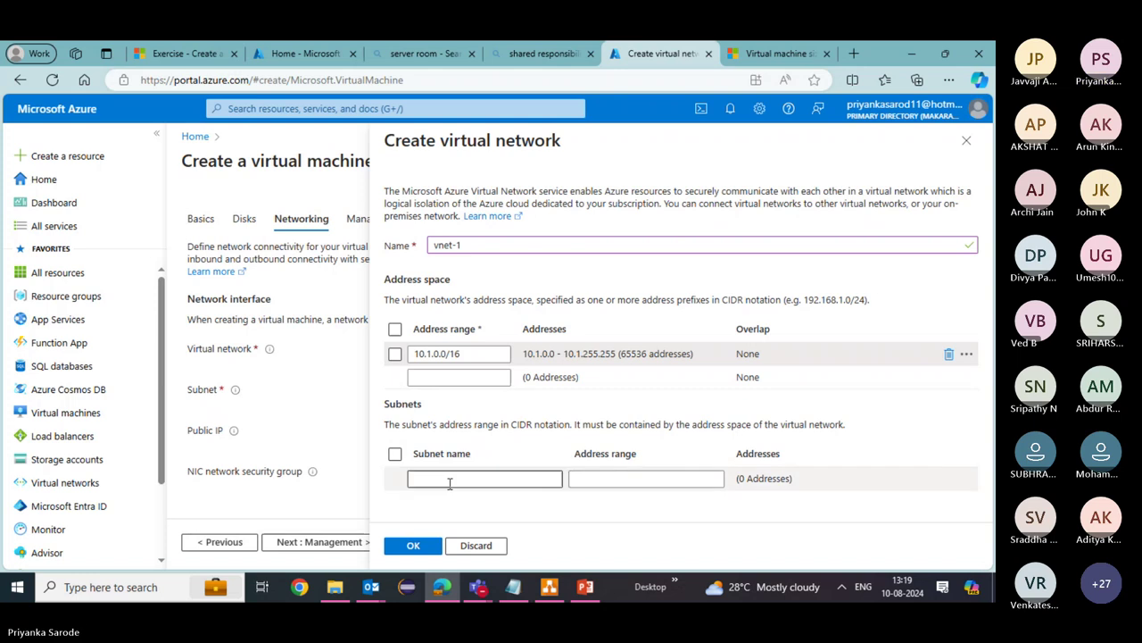
left_click(394, 455)
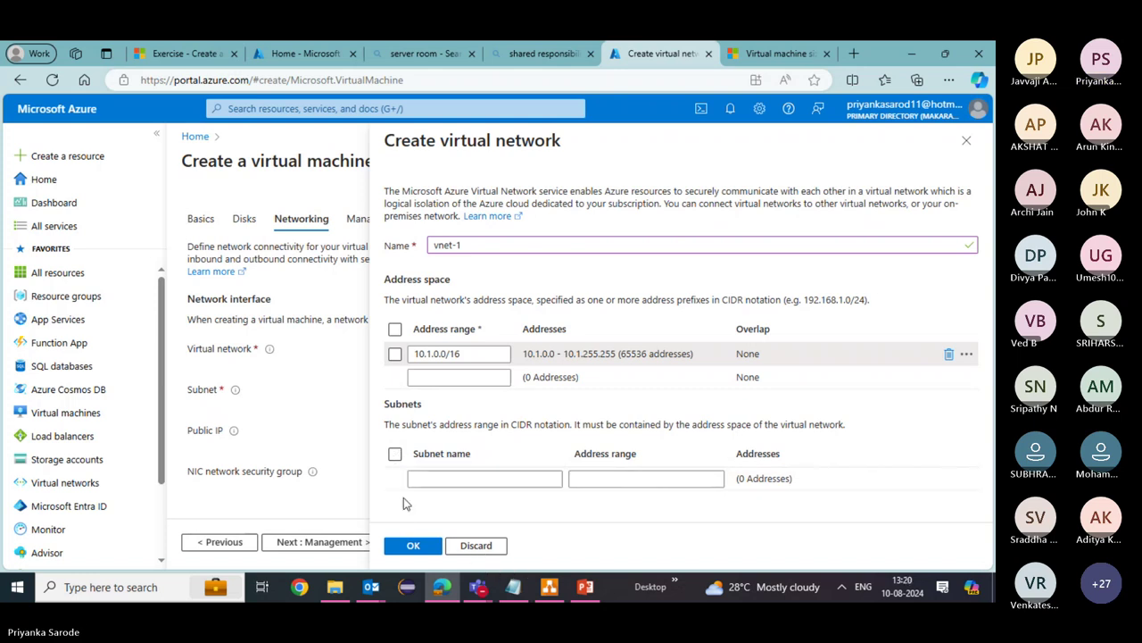
left_click(484, 549)
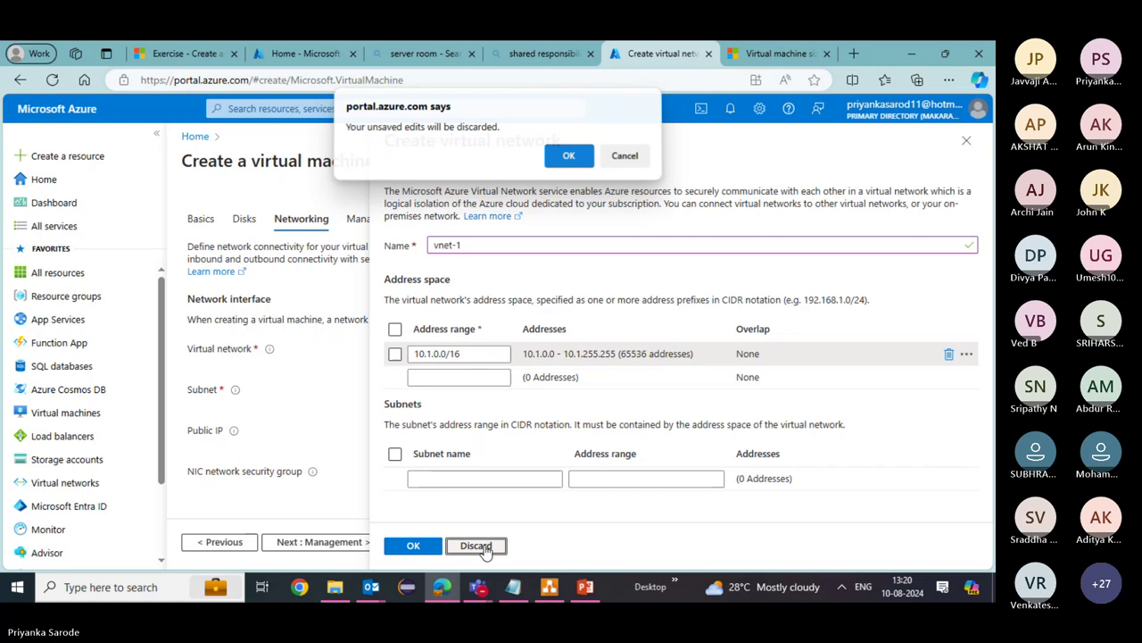
left_click(569, 161)
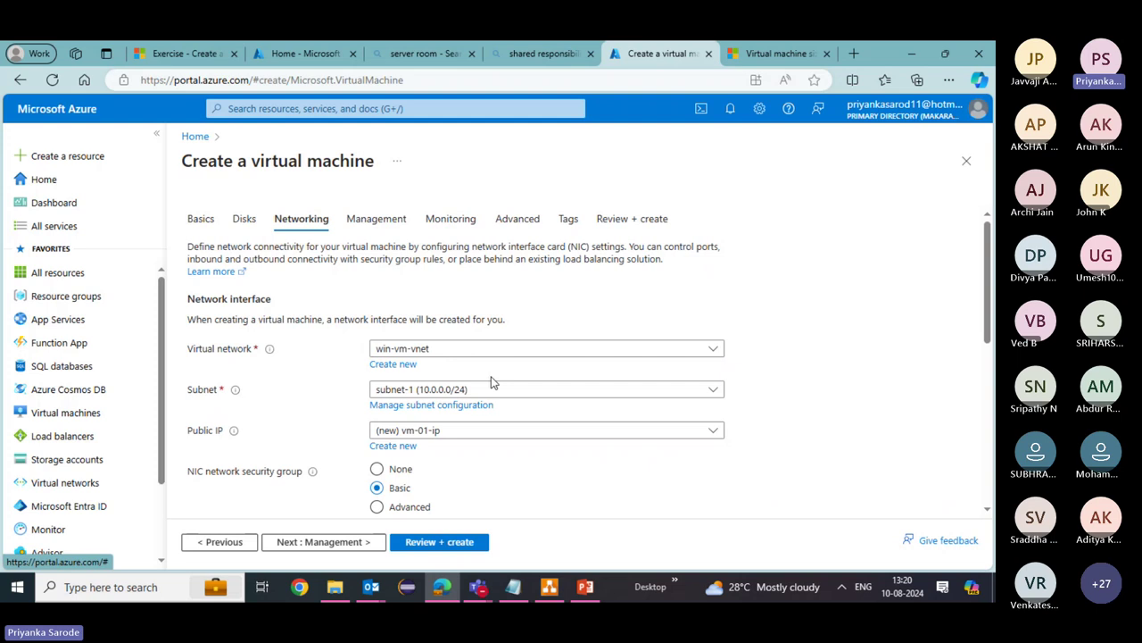
Inspect win-vm-vnet's subnets and the Add a subnet range and size options, adding nothing.
left_click(446, 407)
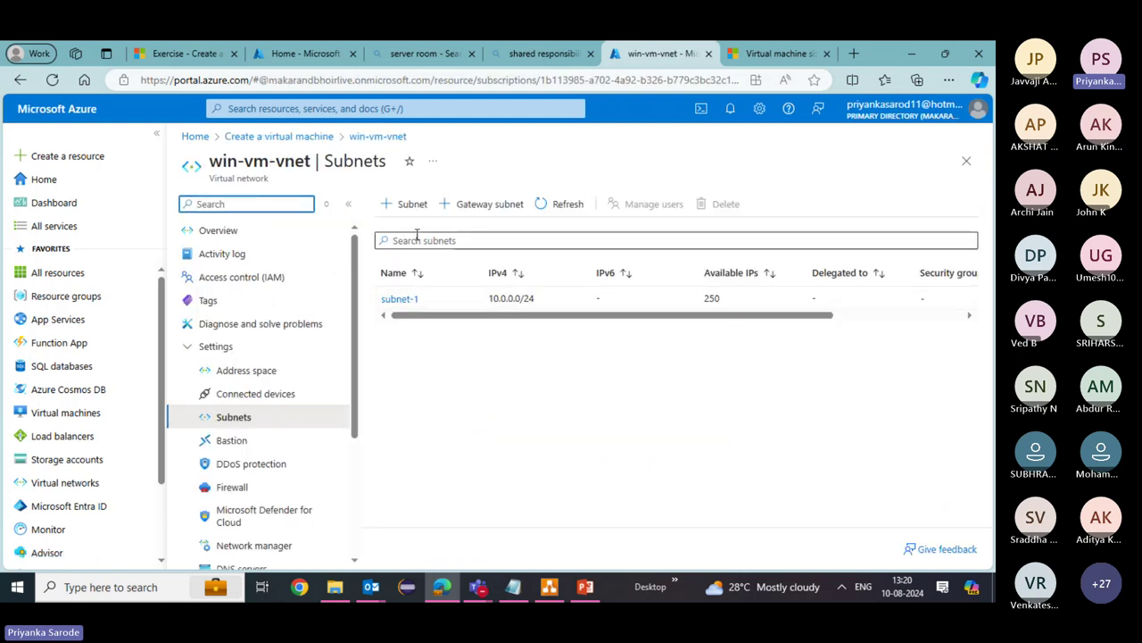
left_click(409, 206)
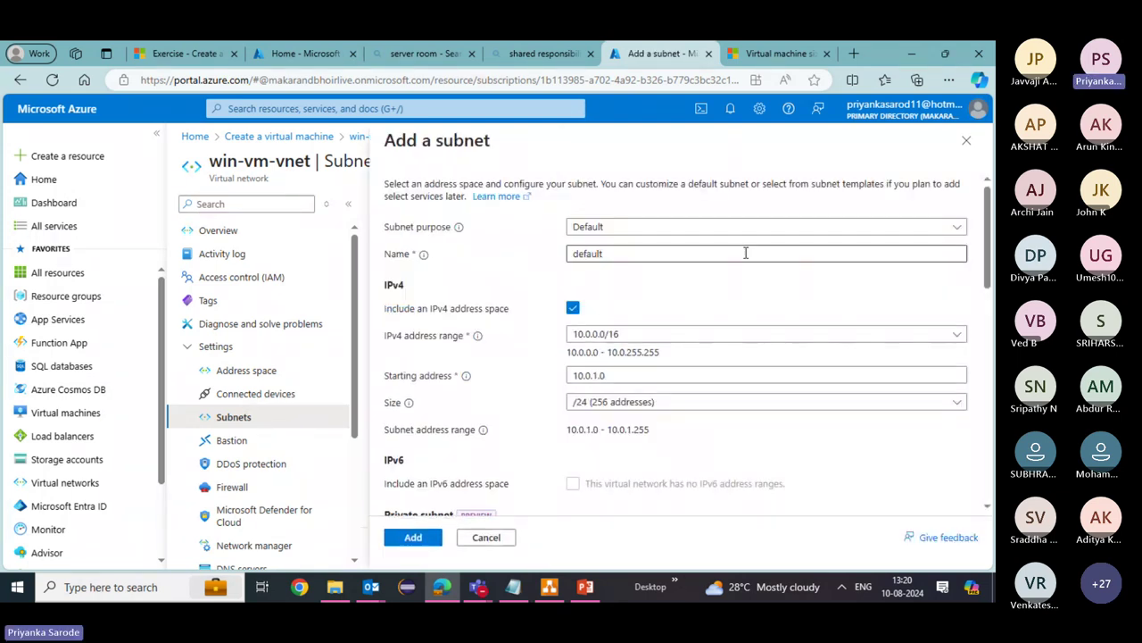
left_click(959, 342)
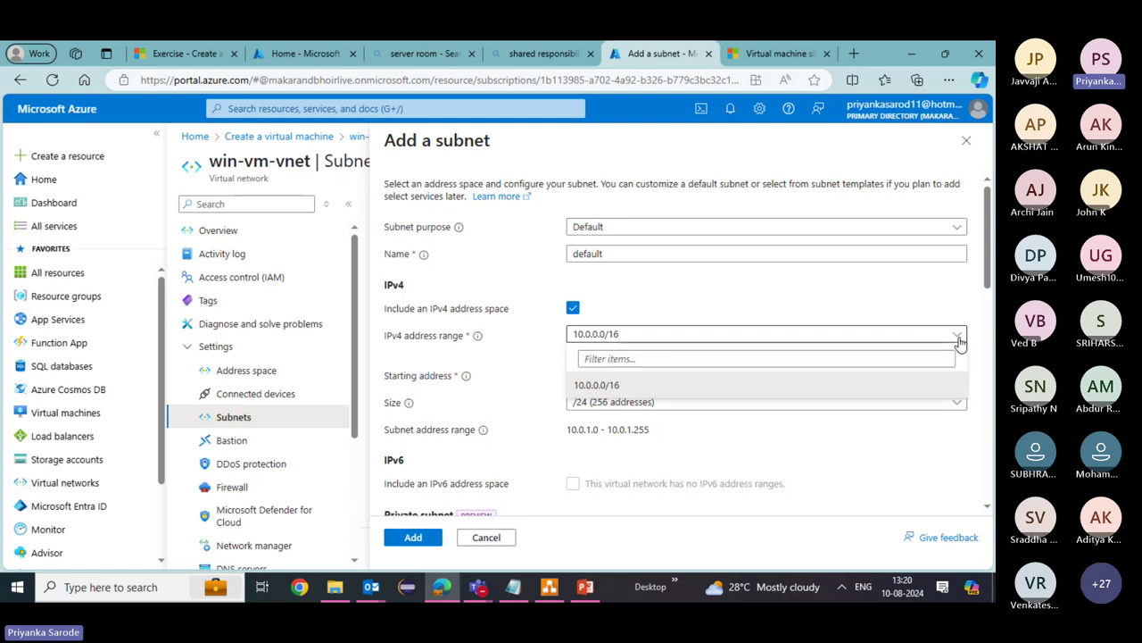
left_click(955, 385)
left_click(951, 402)
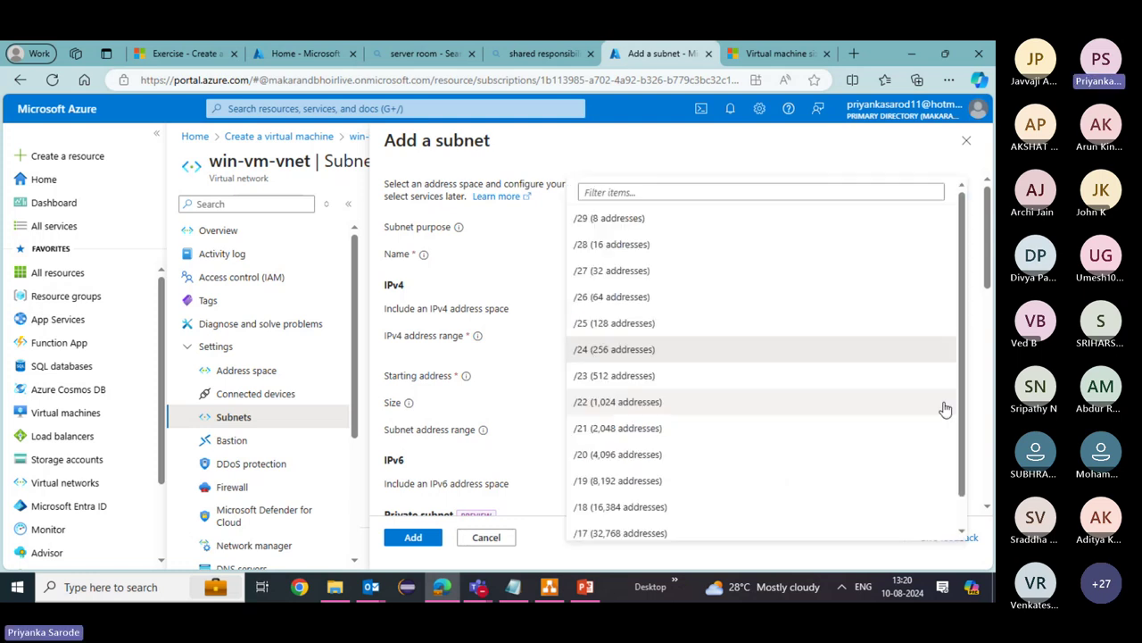
scroll(661, 522, "down", 1)
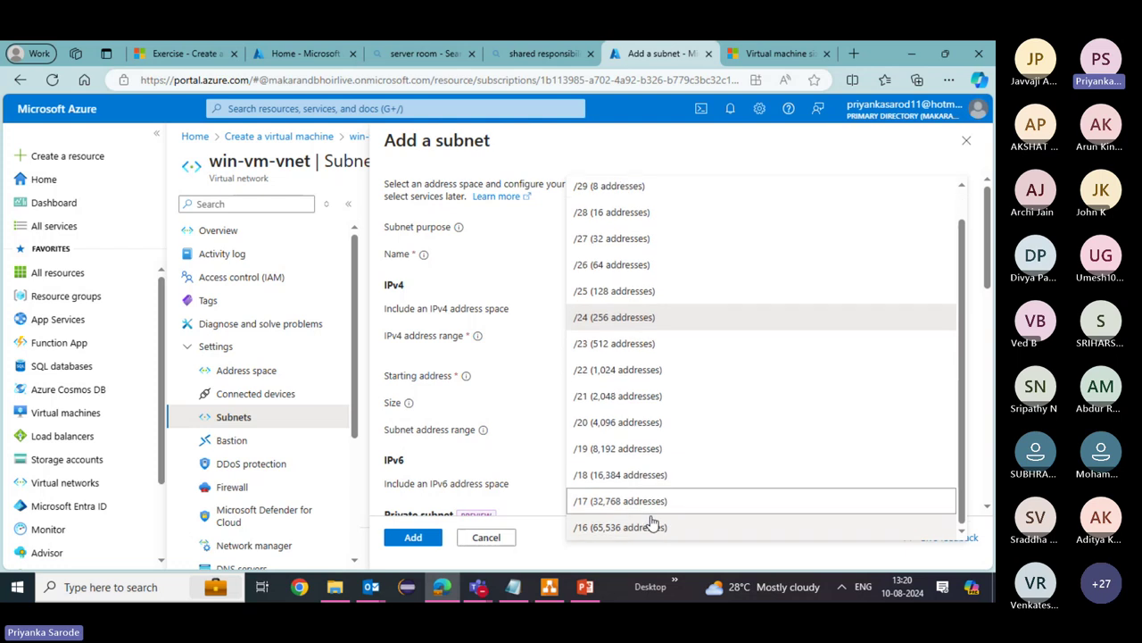
scroll(652, 522, "up", 1)
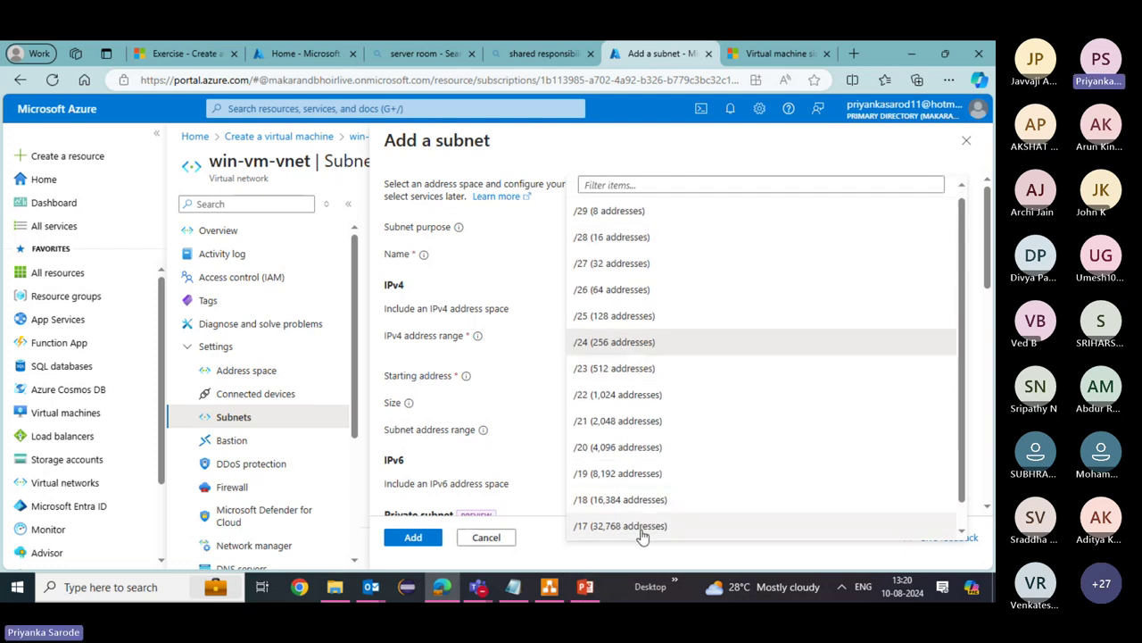
scroll(614, 526, "down", 1)
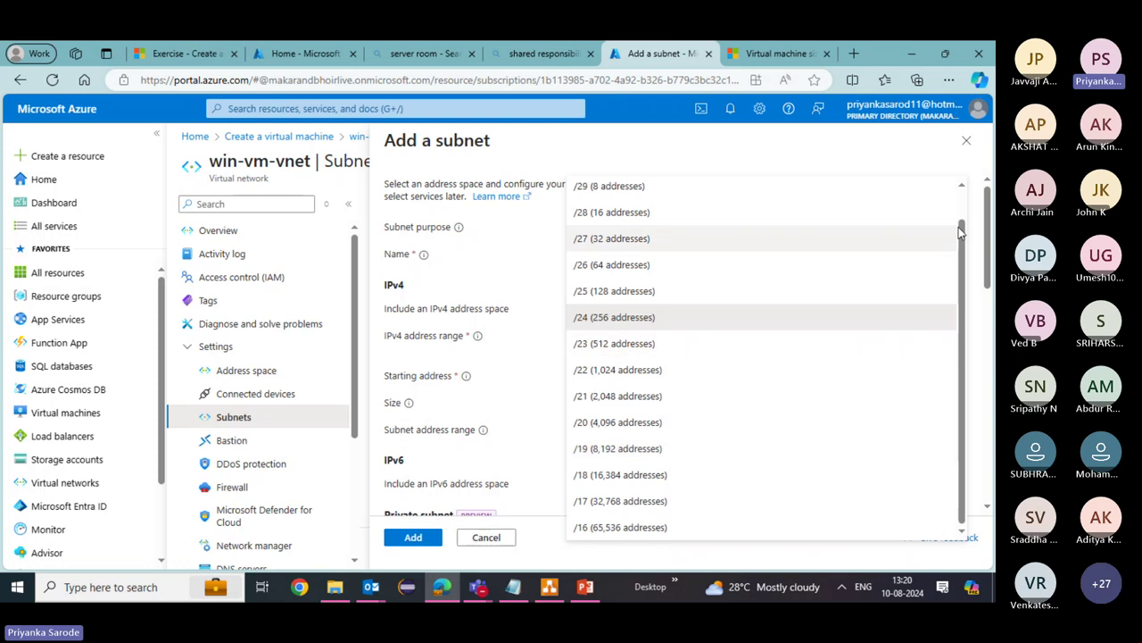
scroll(964, 181, "up", 1)
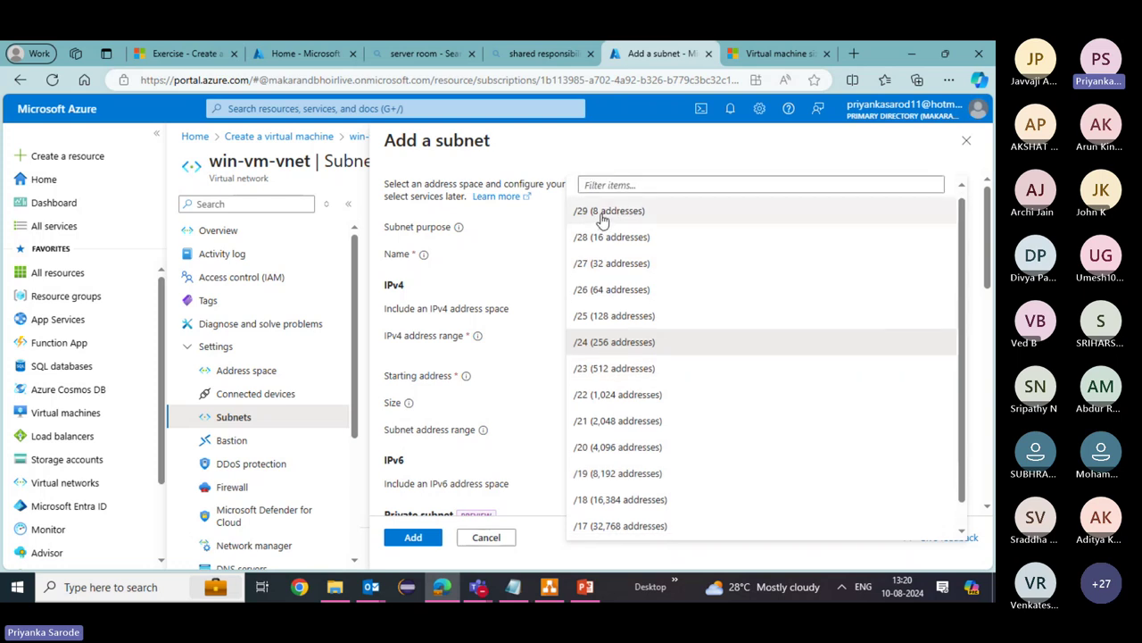
left_click(495, 231)
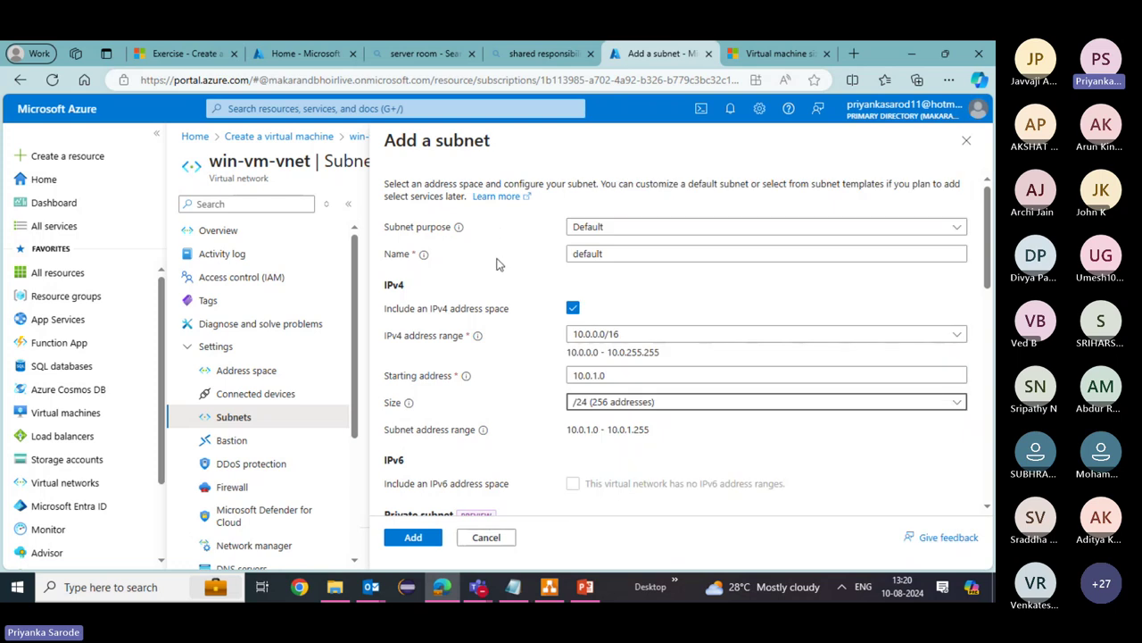
left_click(968, 141)
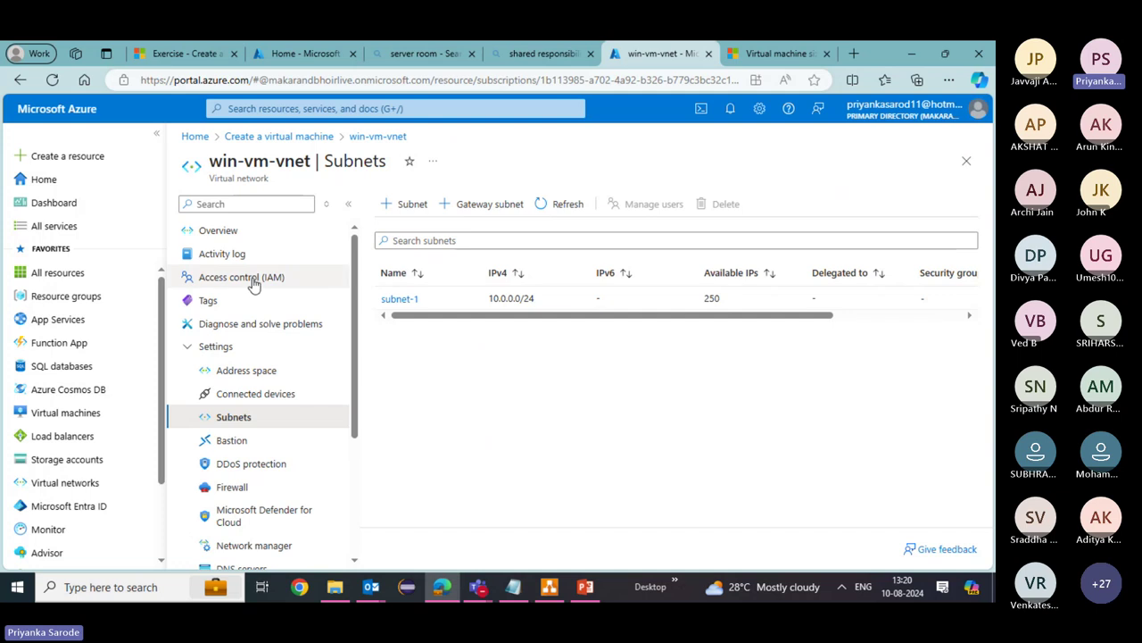
Create virtual network vnet-01 for the VM with subnet renamed to subnet-01 (10.1.0.0/24).
left_click(278, 138)
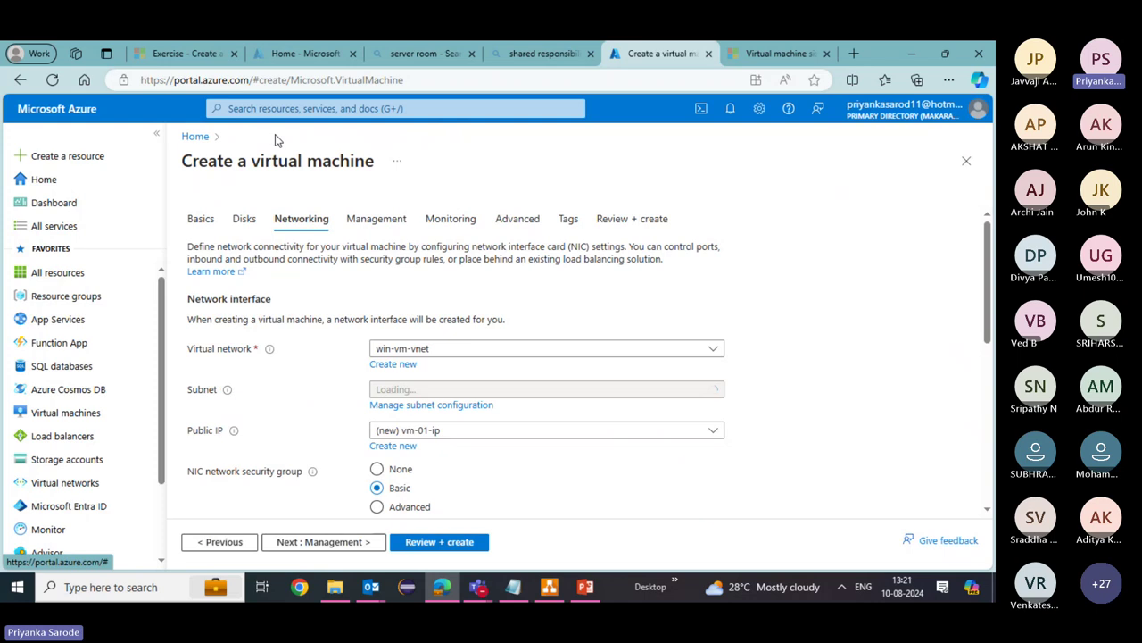
left_click(392, 363)
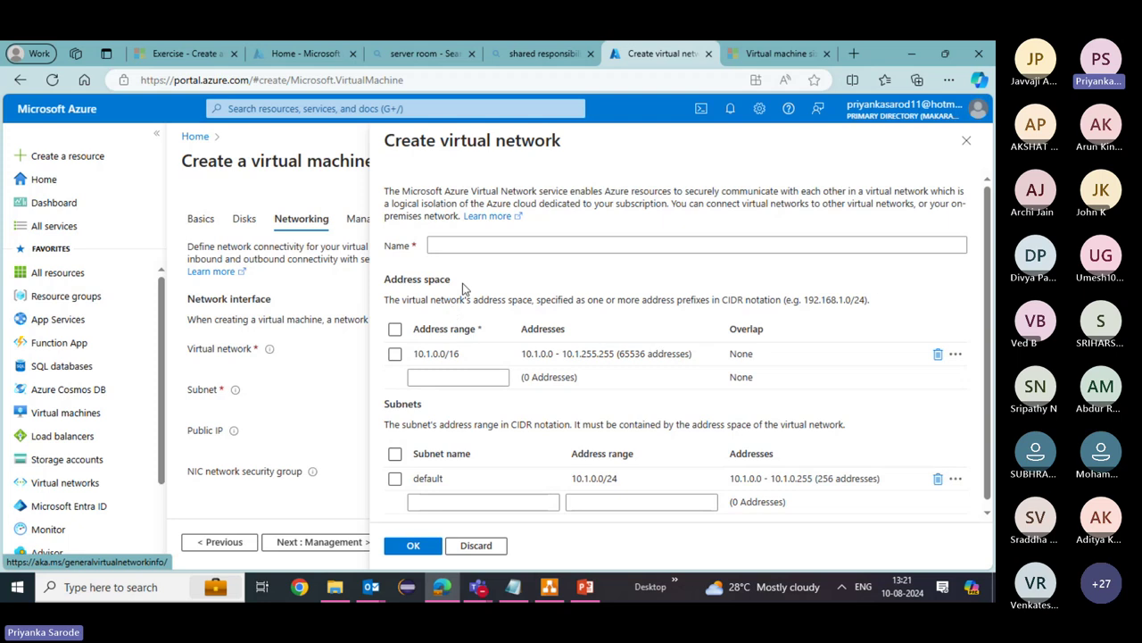
left_click(470, 243)
type("vne")
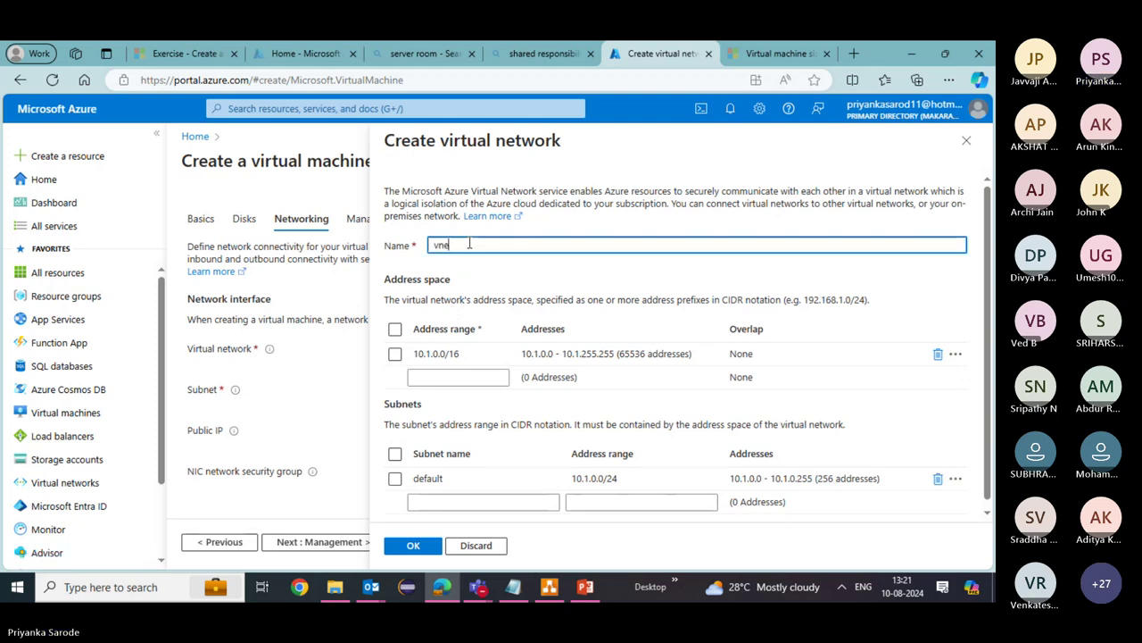
type("t-vm")
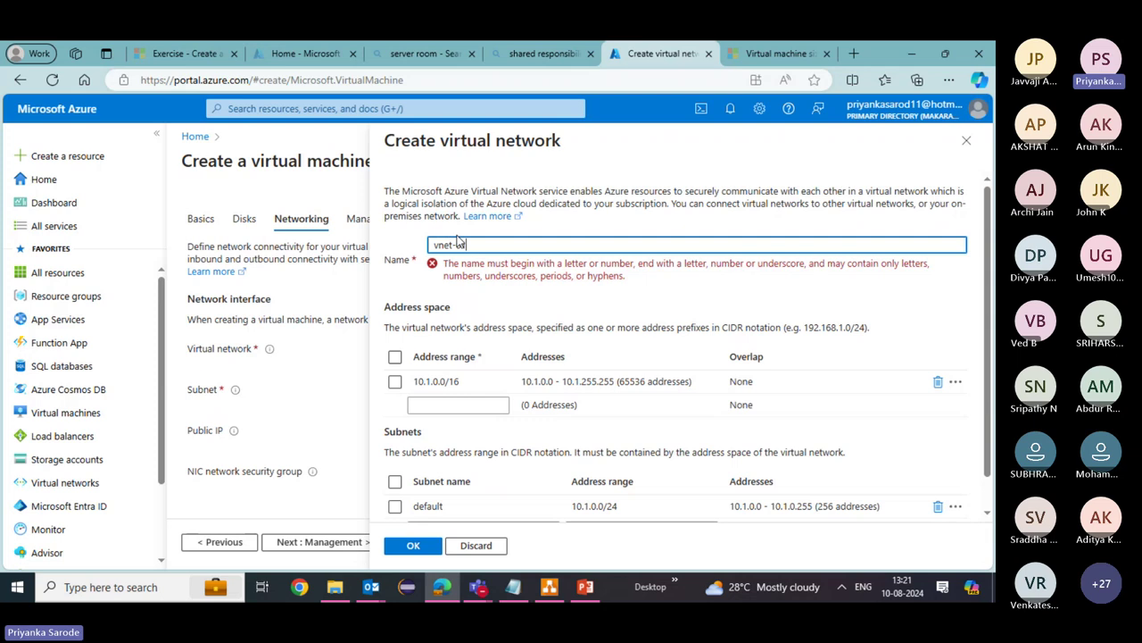
left_click(434, 478)
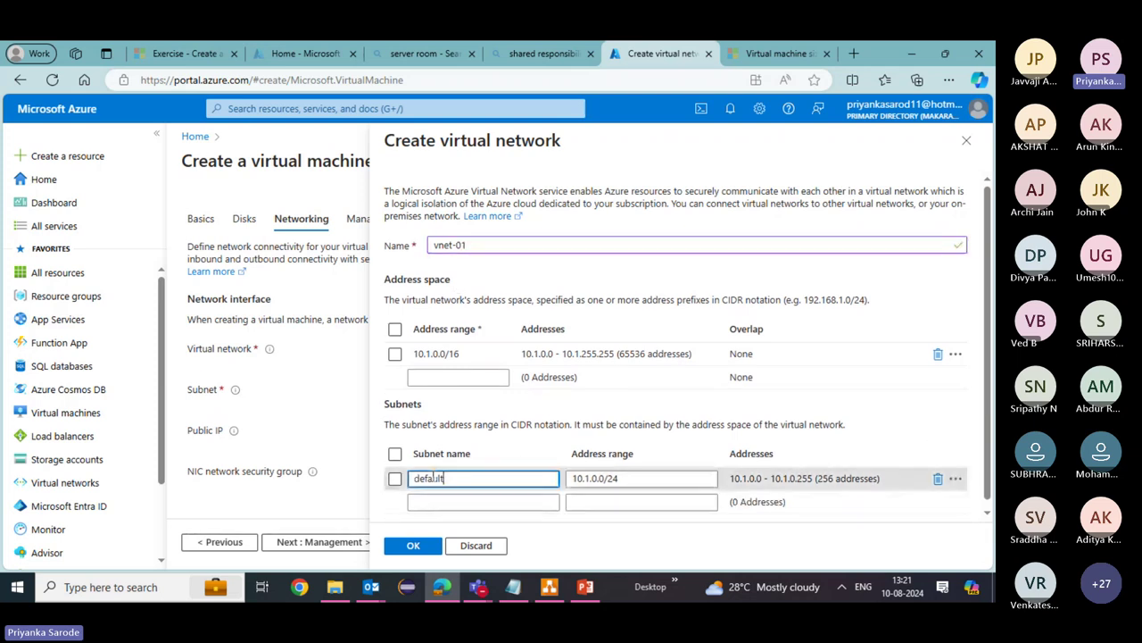
double_click(436, 478)
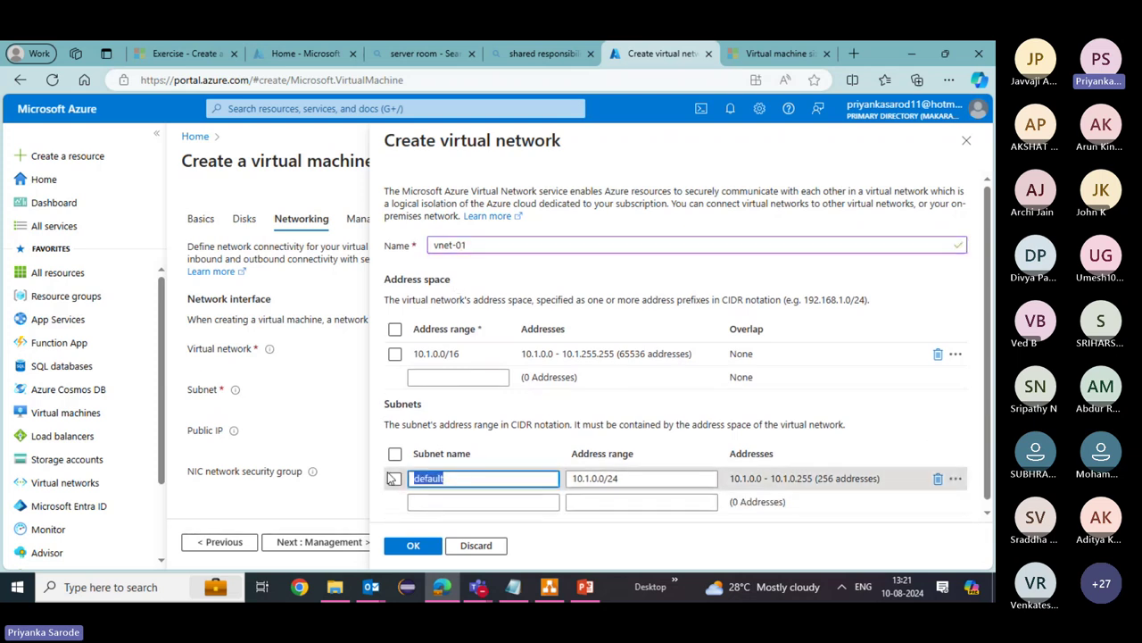
type("subnet-01")
left_click(410, 548)
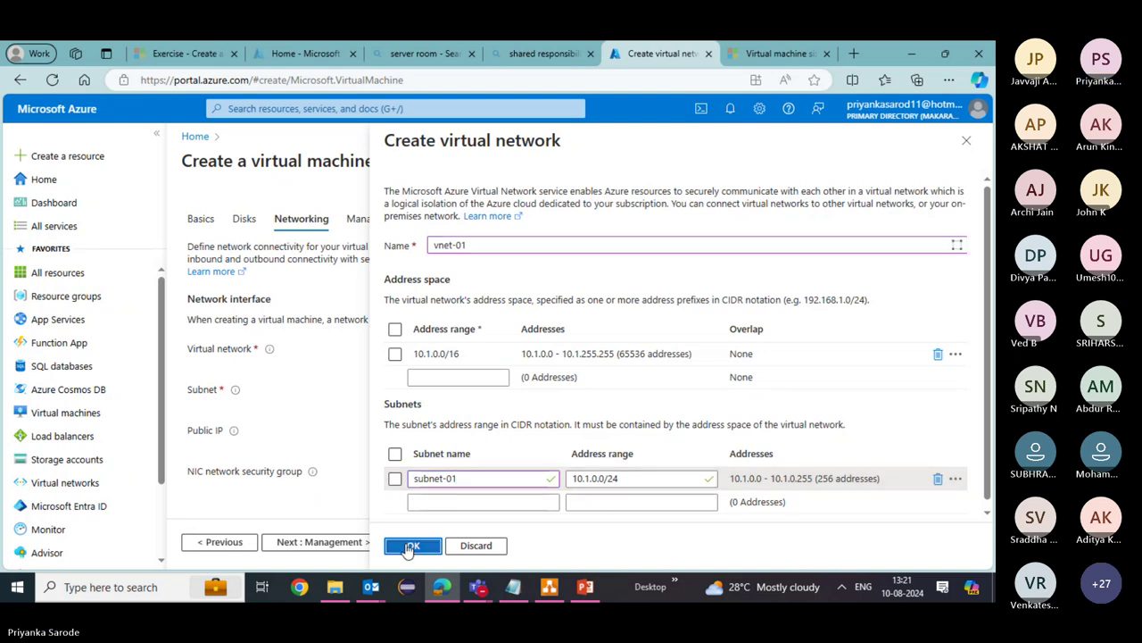
Review the updated networking settings, then switch to the draw.io diagram.
scroll(888, 336, "down", 5)
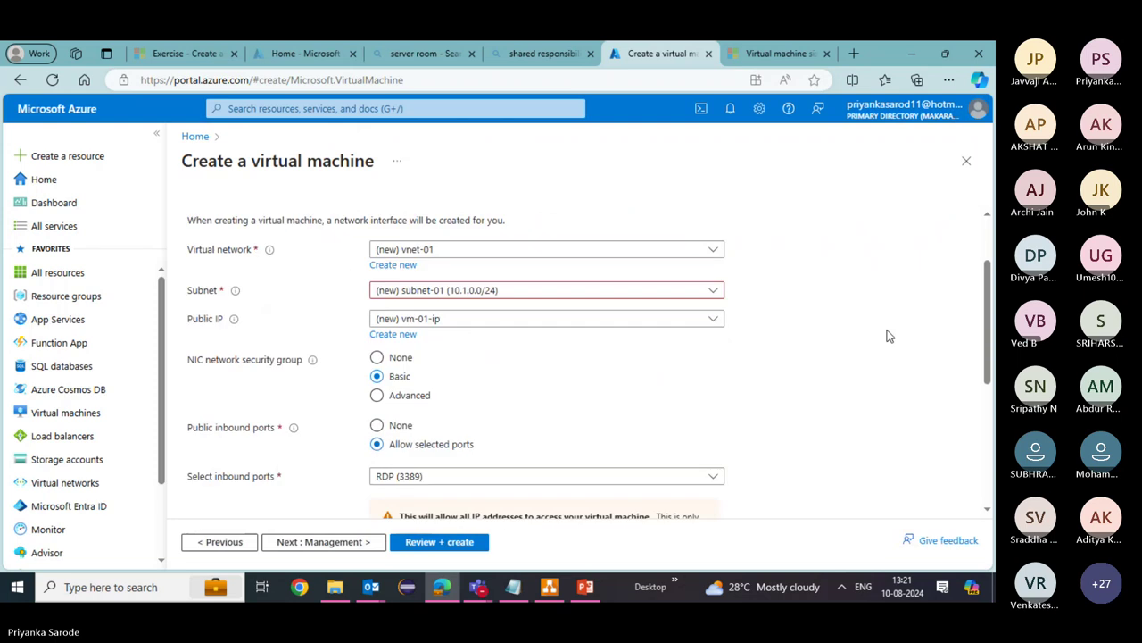
scroll(888, 336, "up", 1)
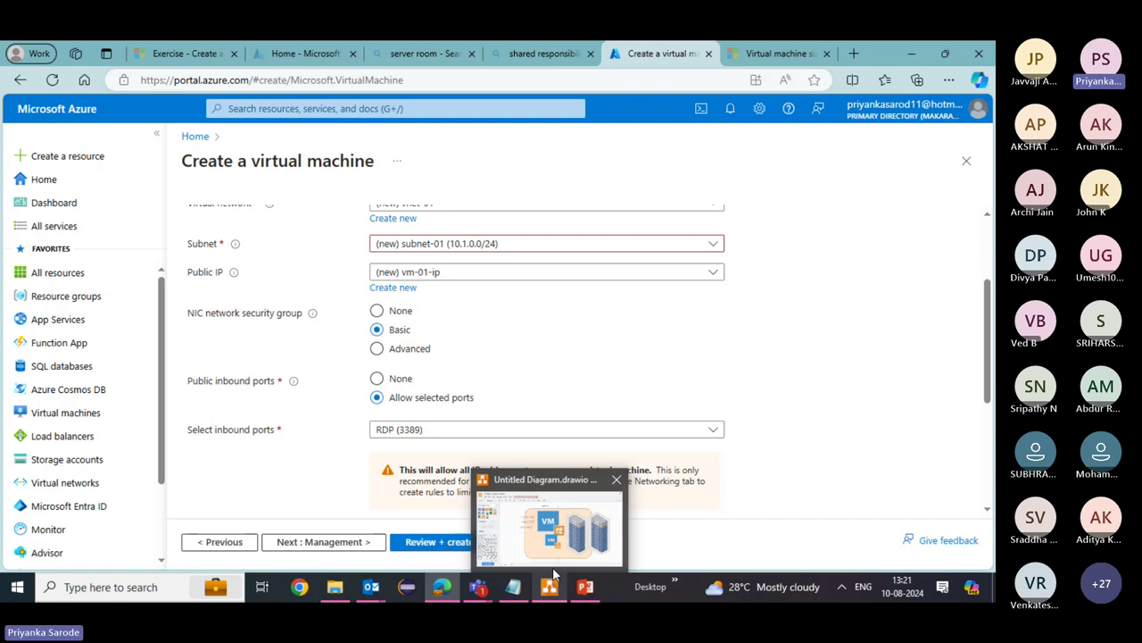
left_click(572, 509)
Delete the arrows, both server racks and the Linux VM group from WEST-US.
left_click(464, 293)
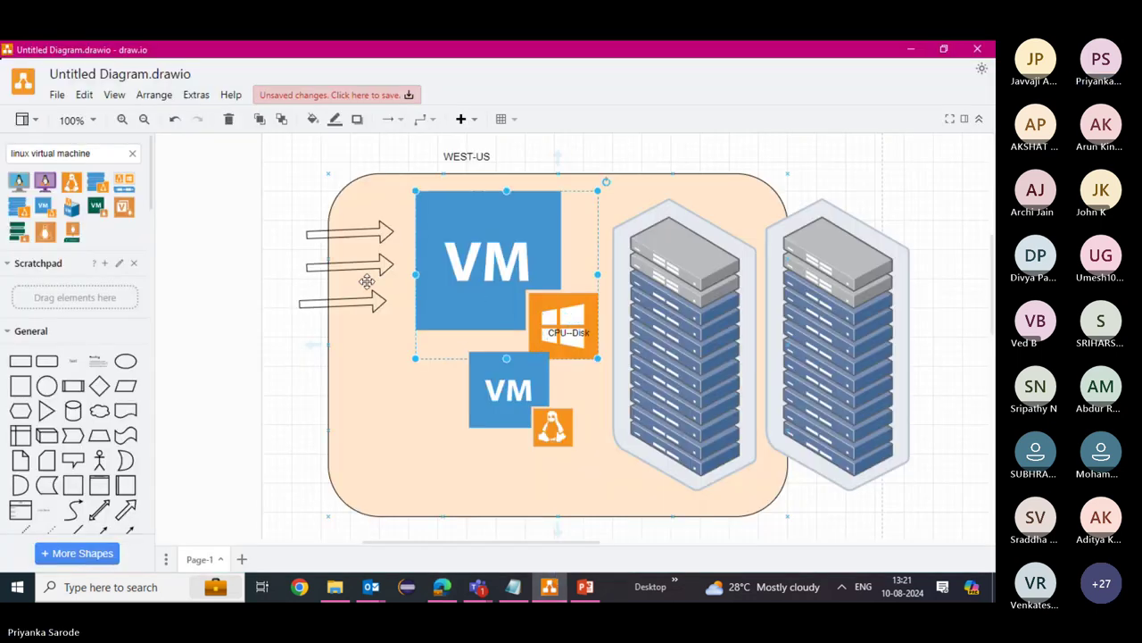
left_click(353, 238)
key("Delete")
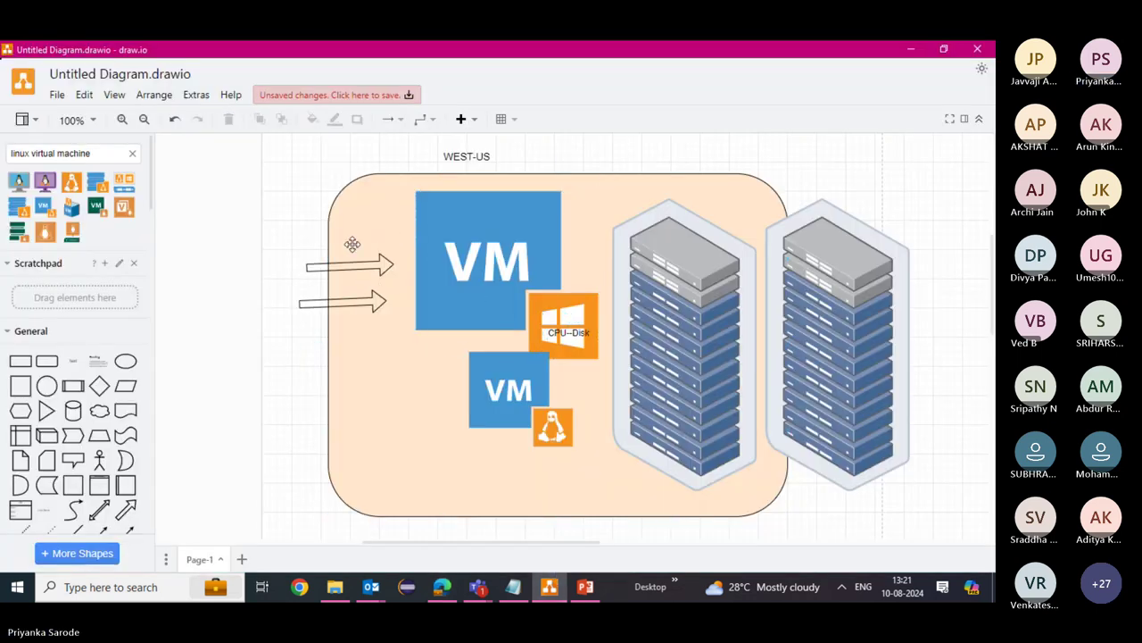
left_click(350, 265)
key("Delete")
left_click(356, 302)
key("Delete")
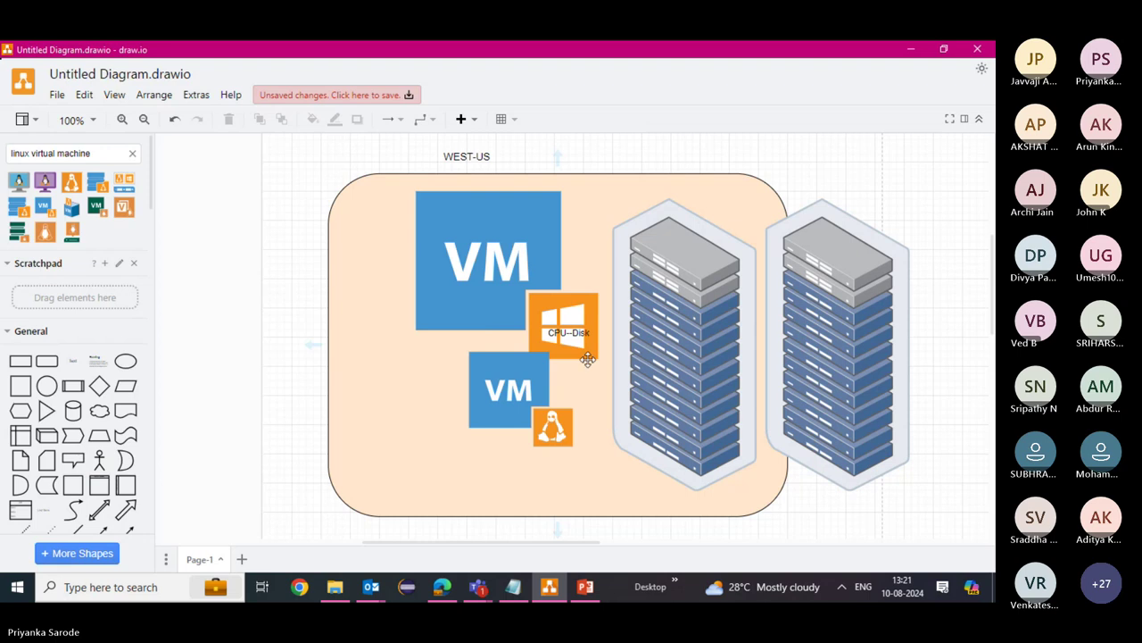
left_click(520, 400)
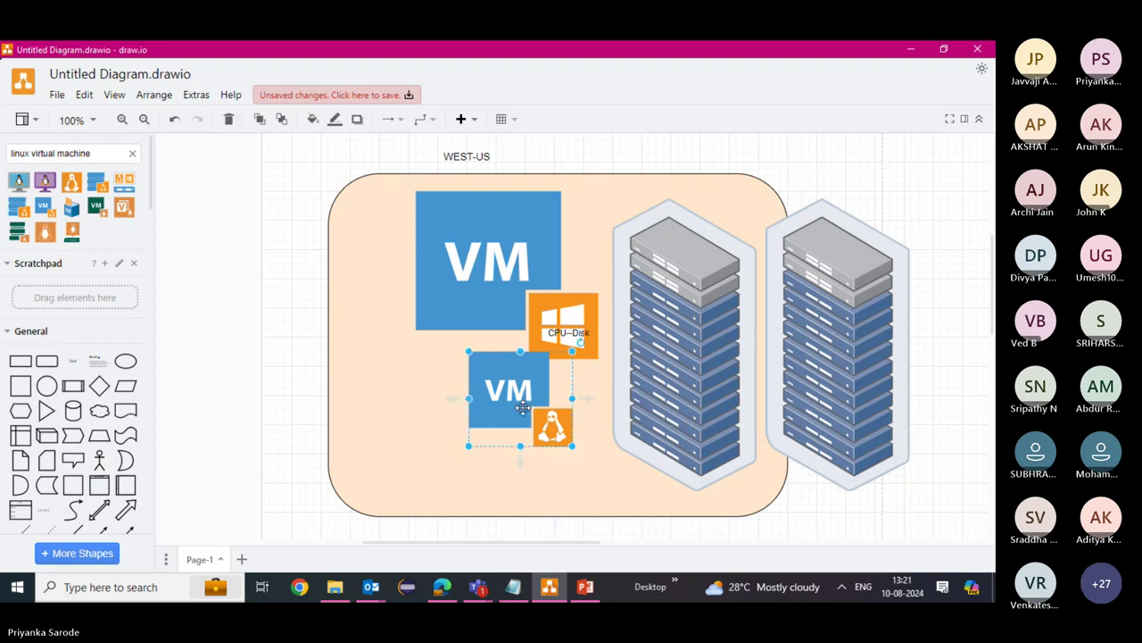
left_click(681, 364)
key("Delete")
left_click(734, 214)
left_click(514, 399)
key("Delete")
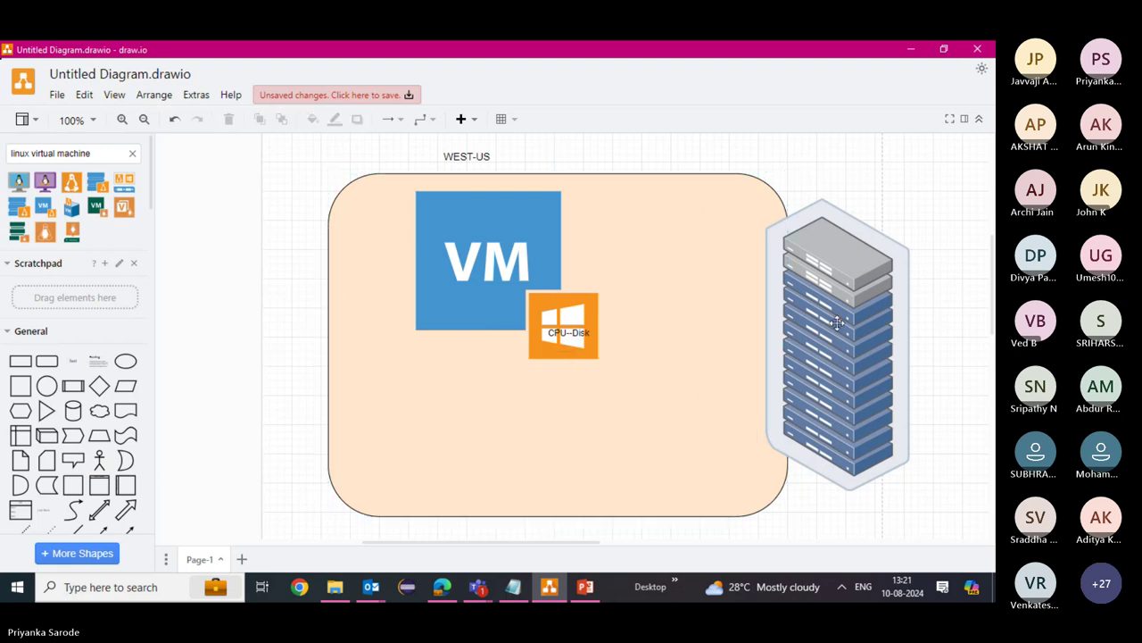
left_click(837, 324)
key("Delete")
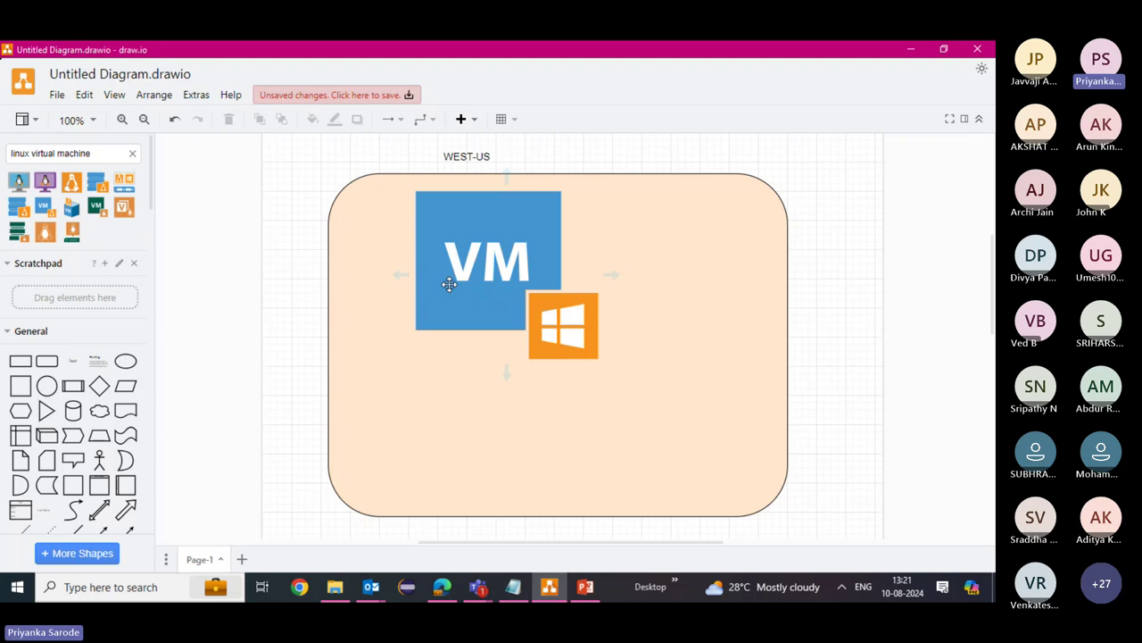
Move the Windows VM lower and place a Network Interface Card shape at its right edge.
left_click_drag(453, 281, 461, 350)
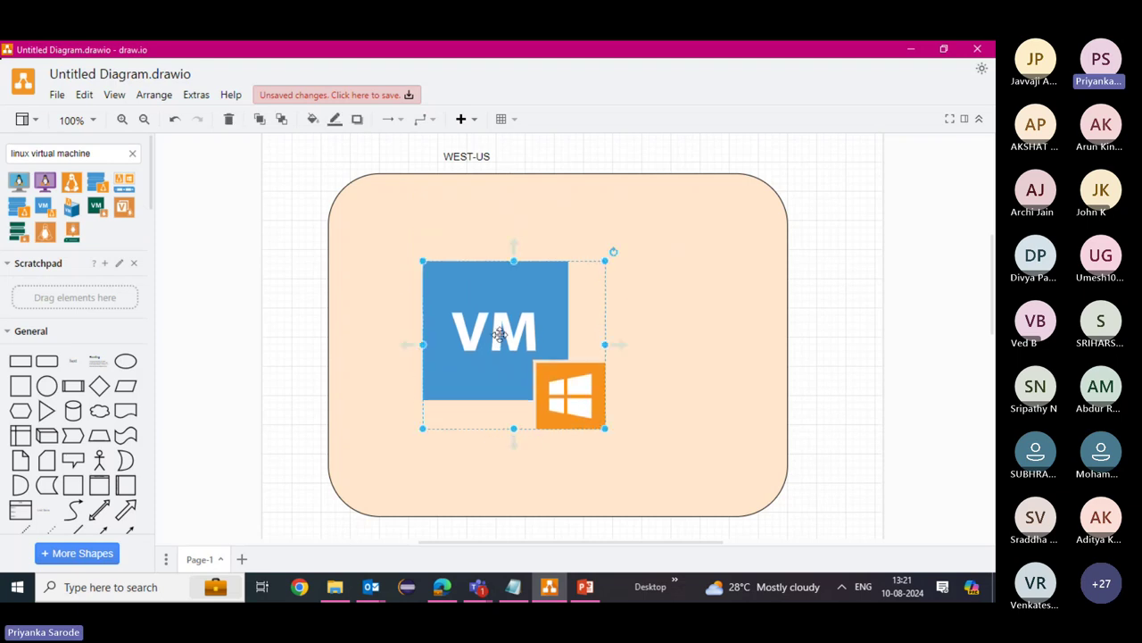
left_click(129, 157)
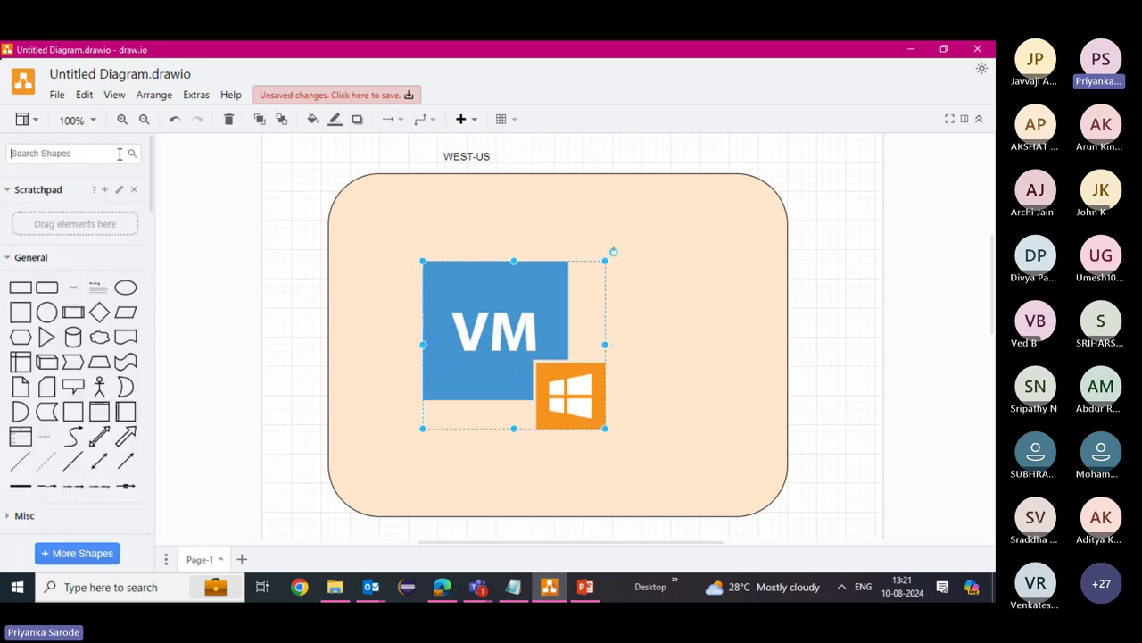
type("virtu")
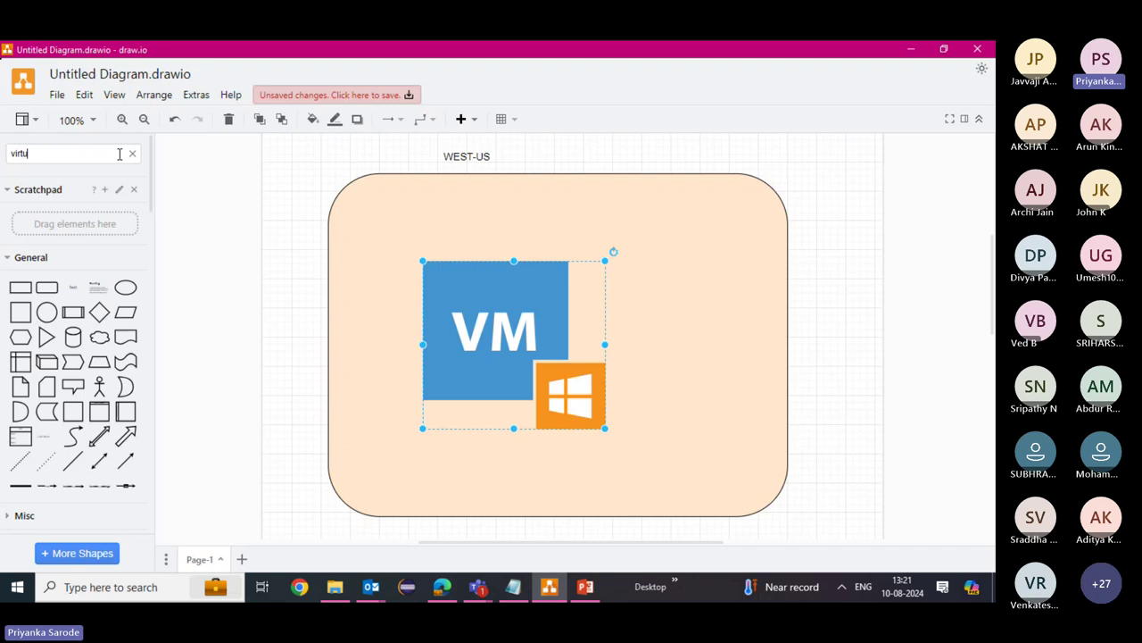
type("al net")
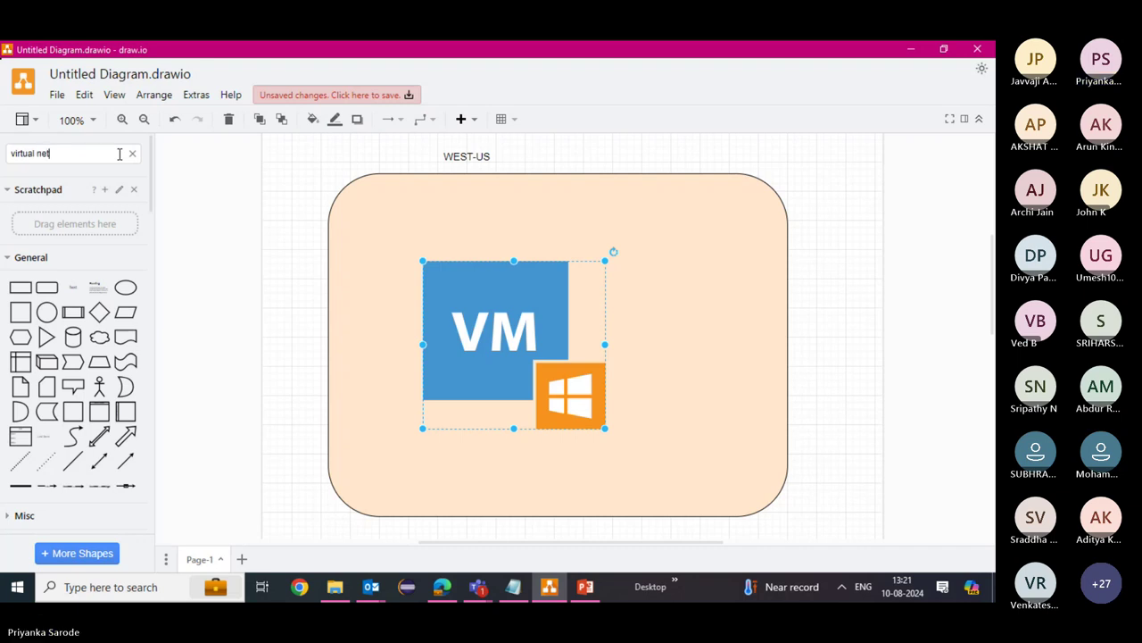
key("BackSpace")
key("BackSpace")
key("BackSpace")
key("BackSpace")
key("BackSpace")
key("BackSpace")
key("BackSpace")
key("BackSpace")
key("BackSpace")
key("BackSpace")
type("n")
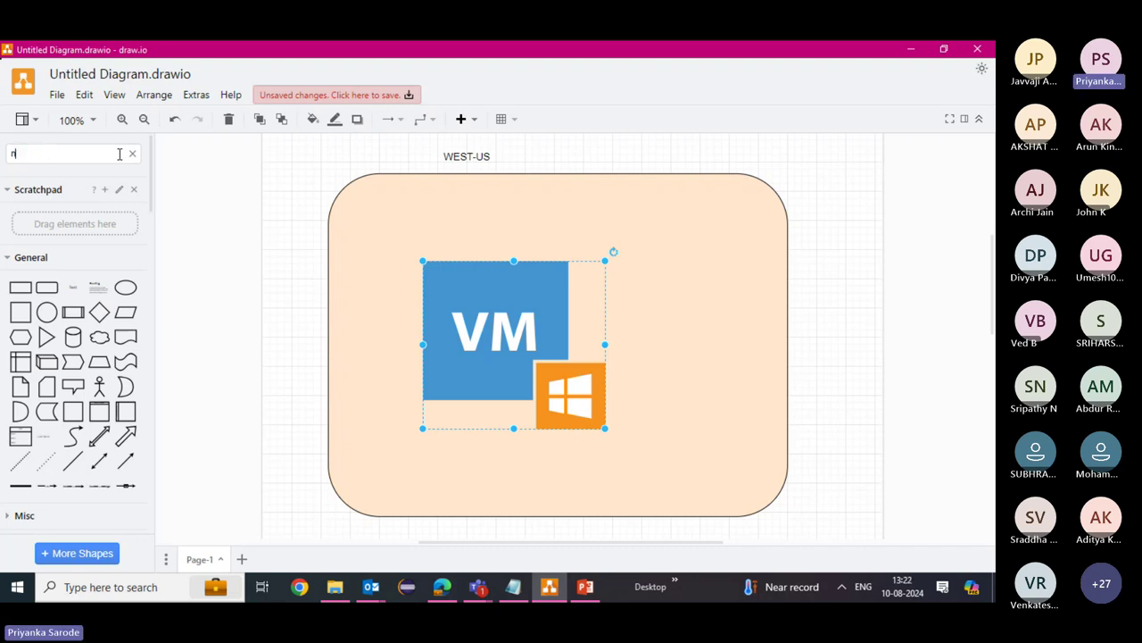
type("etwork i")
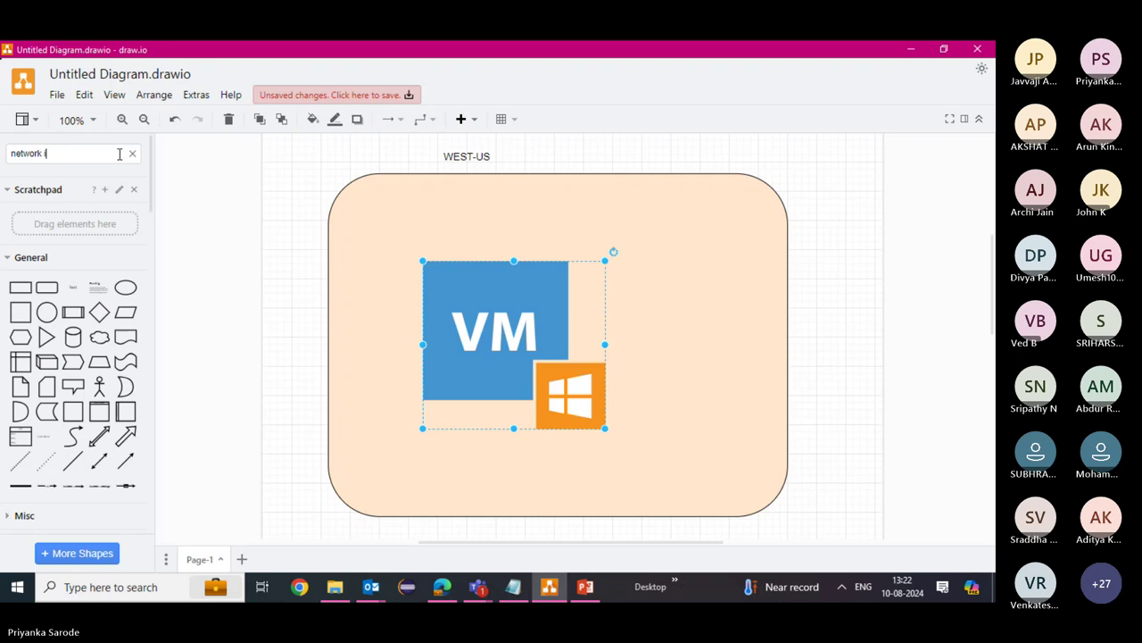
type("nterface card")
key("Return")
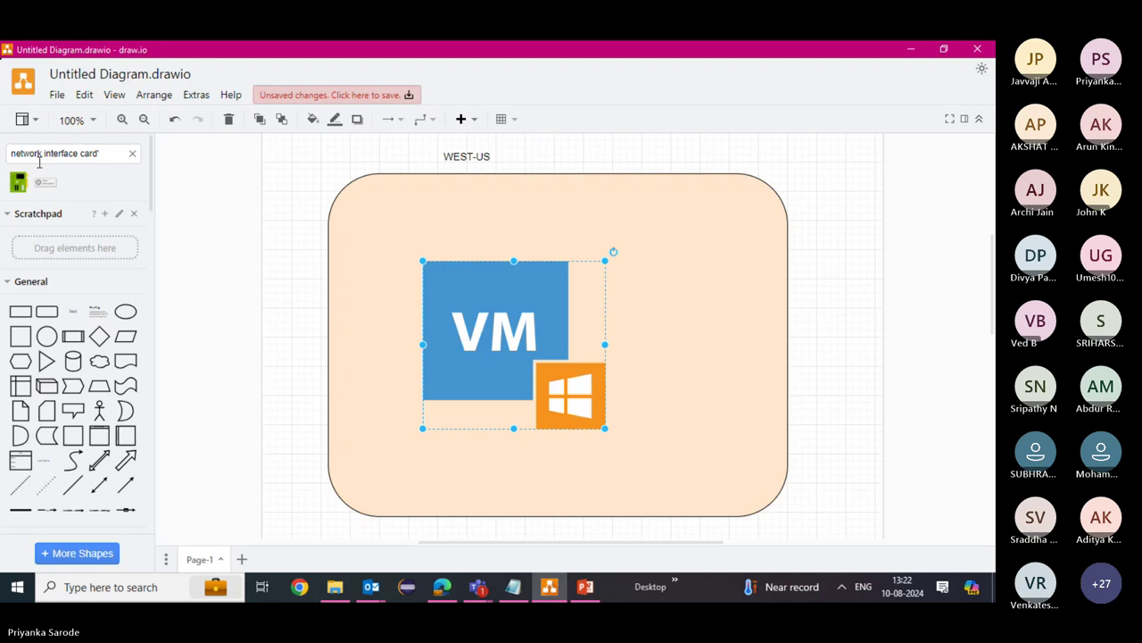
left_click(20, 186)
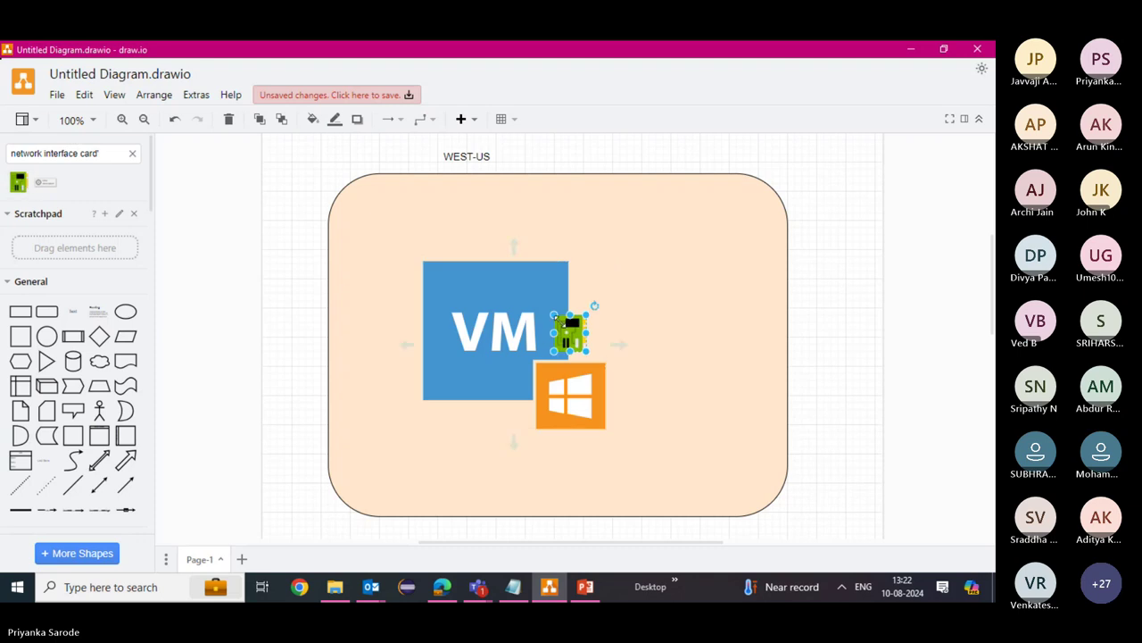
left_click_drag(553, 312, 575, 317)
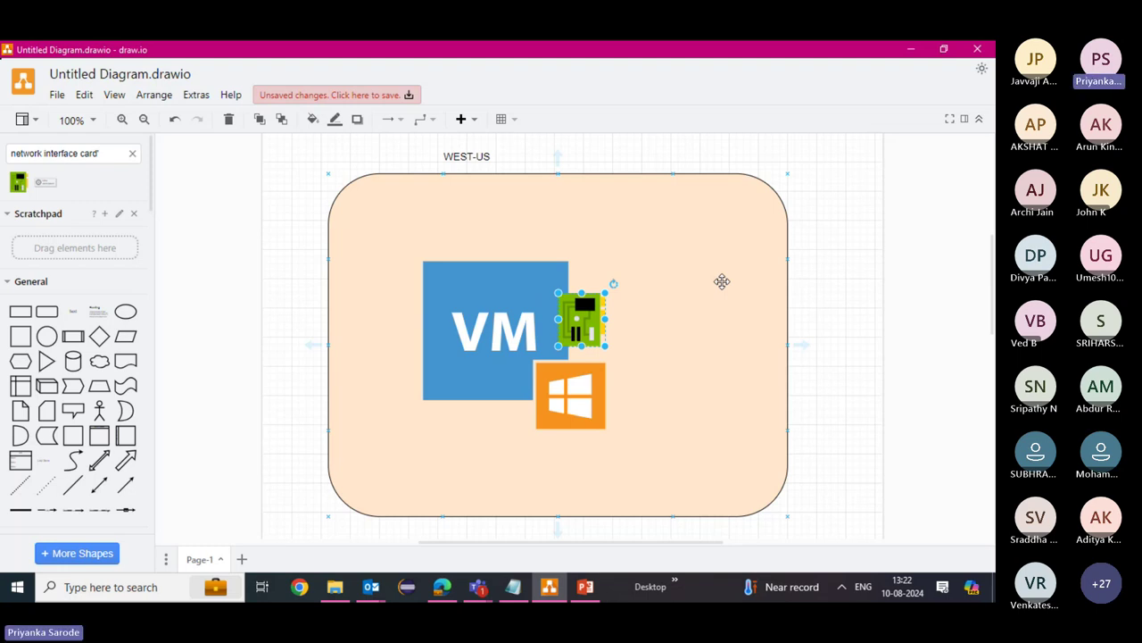
Search shapes for 'network security group' and drag the shield onto the Windows VM.
key("alt+Tab")
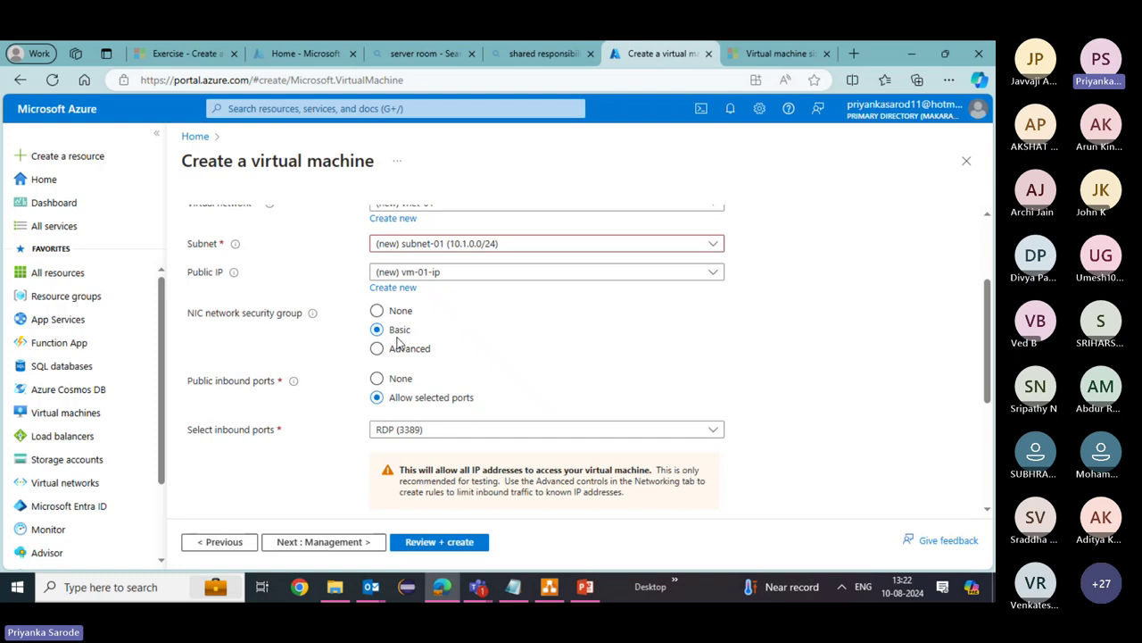
key("alt+Tab")
left_click(642, 362)
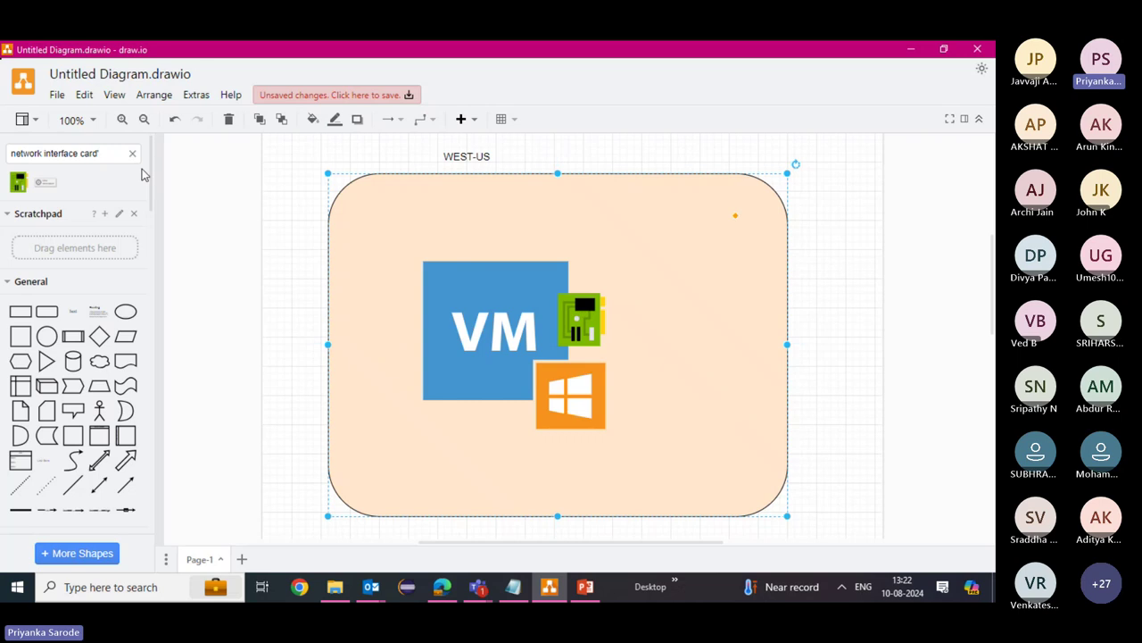
key("BackSpace")
key("BackSpace")
key("BackSpace")
key("BackSpace")
key("BackSpace")
key("BackSpace")
key("BackSpace")
key("BackSpace")
key("BackSpace")
key("BackSpace")
key("BackSpace")
key("BackSpace")
key("BackSpace")
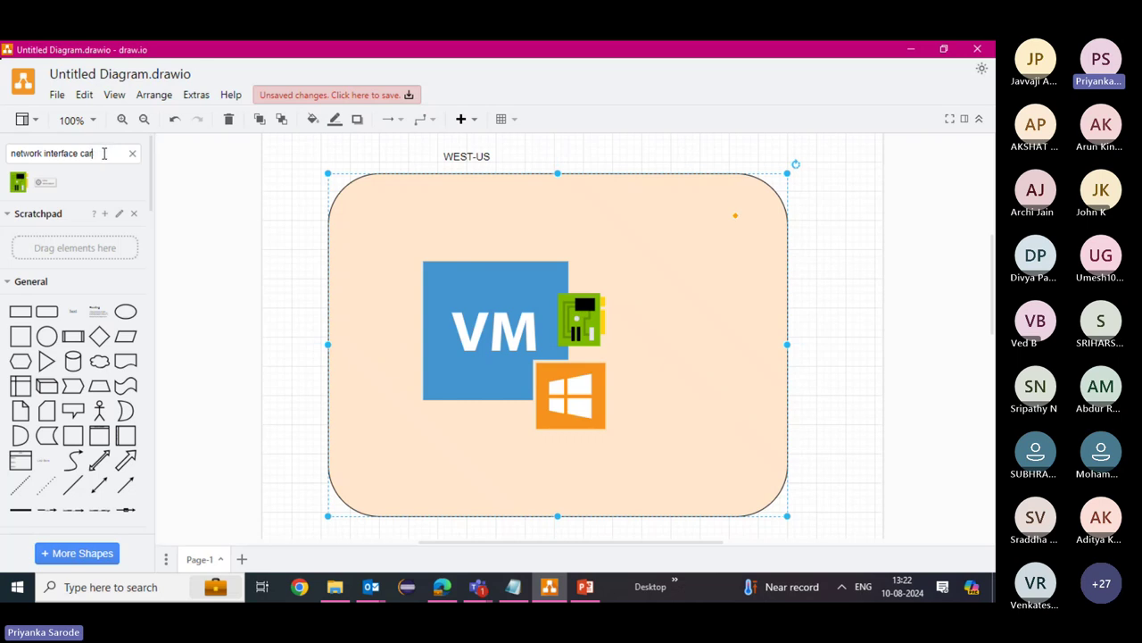
type("s")
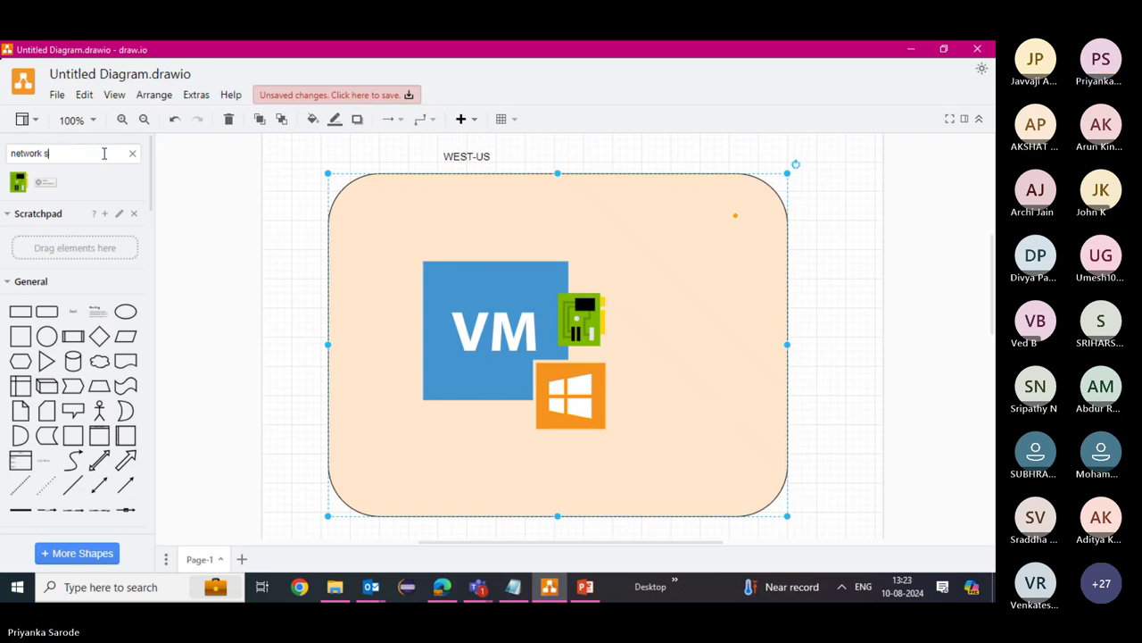
type("ecurity group")
key("Return")
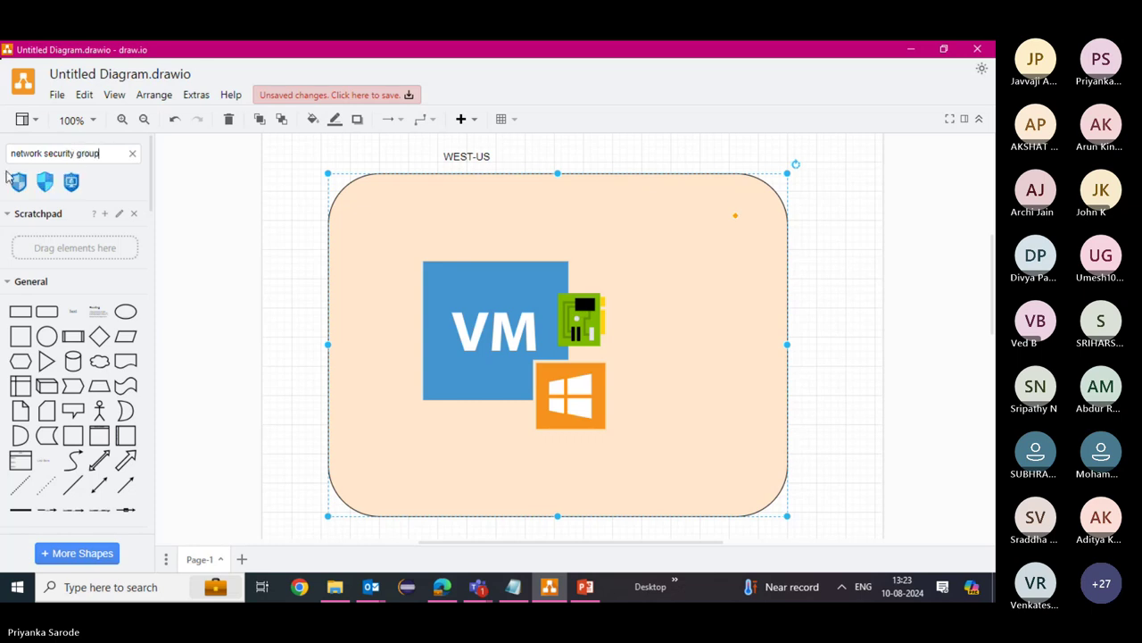
mouse_move(13, 189)
left_click_drag(12, 190, 612, 283)
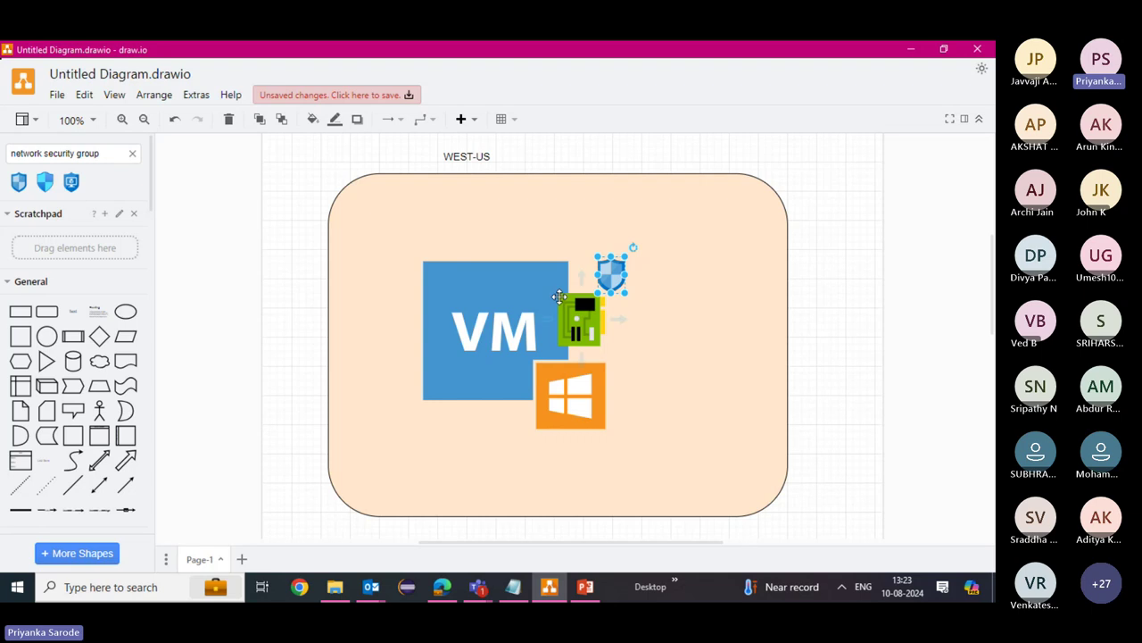
Set the shield above-right of the network card and return to the Azure VM form.
left_click_drag(612, 283, 654, 253)
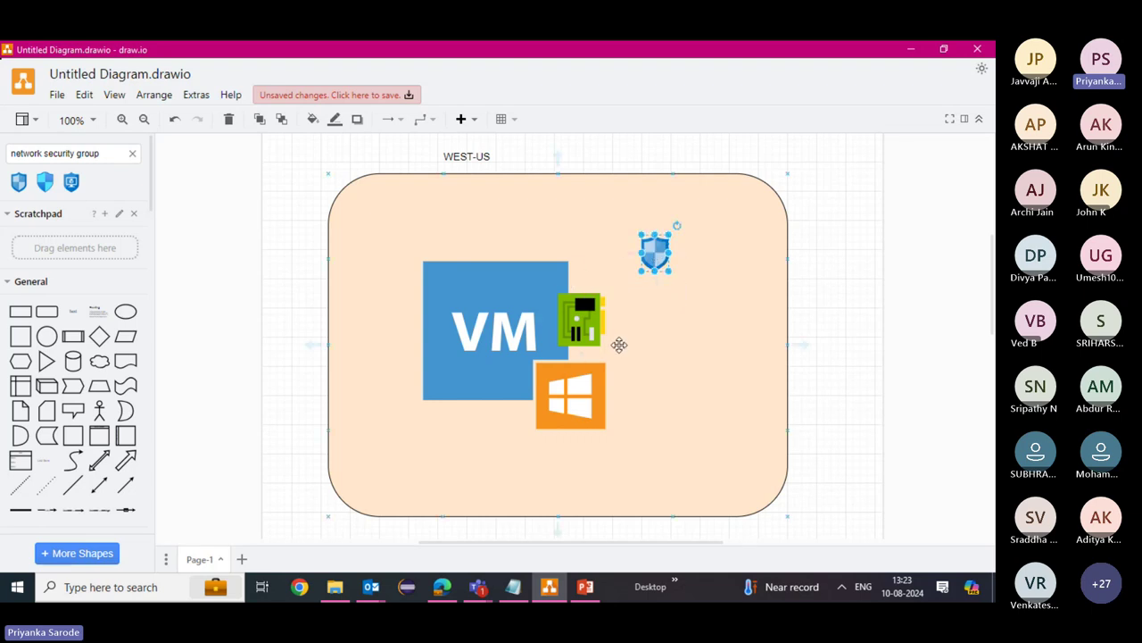
key("alt+Tab")
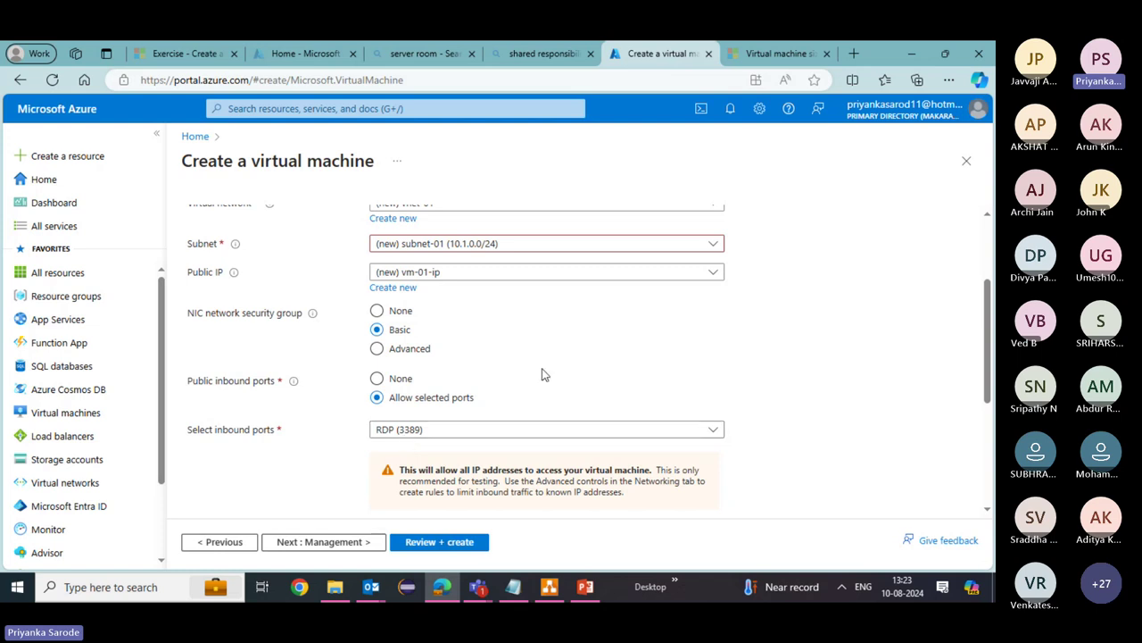
Step past the Management, Monitoring and Advanced tabs on their defaults to reach the Tags tab.
left_click(366, 541)
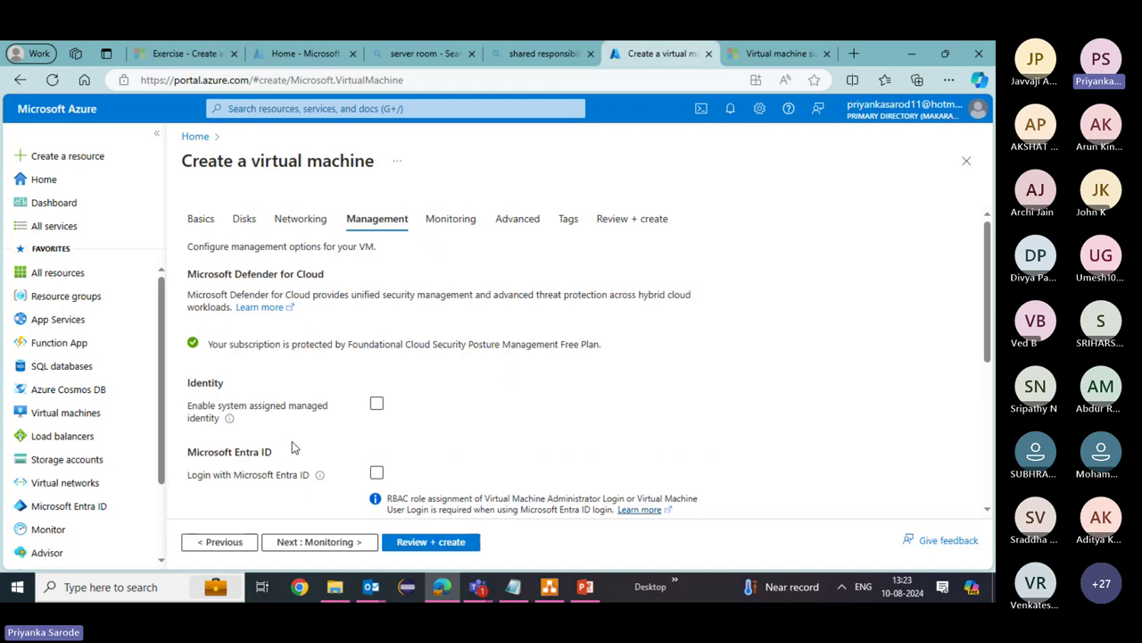
left_click(339, 546)
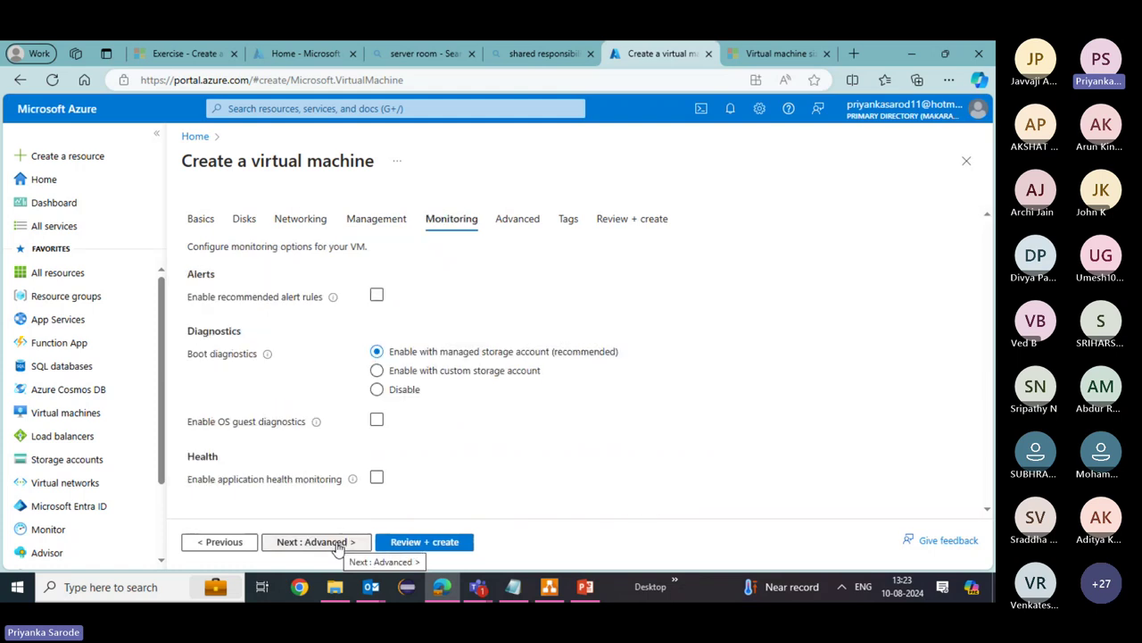
left_click(338, 546)
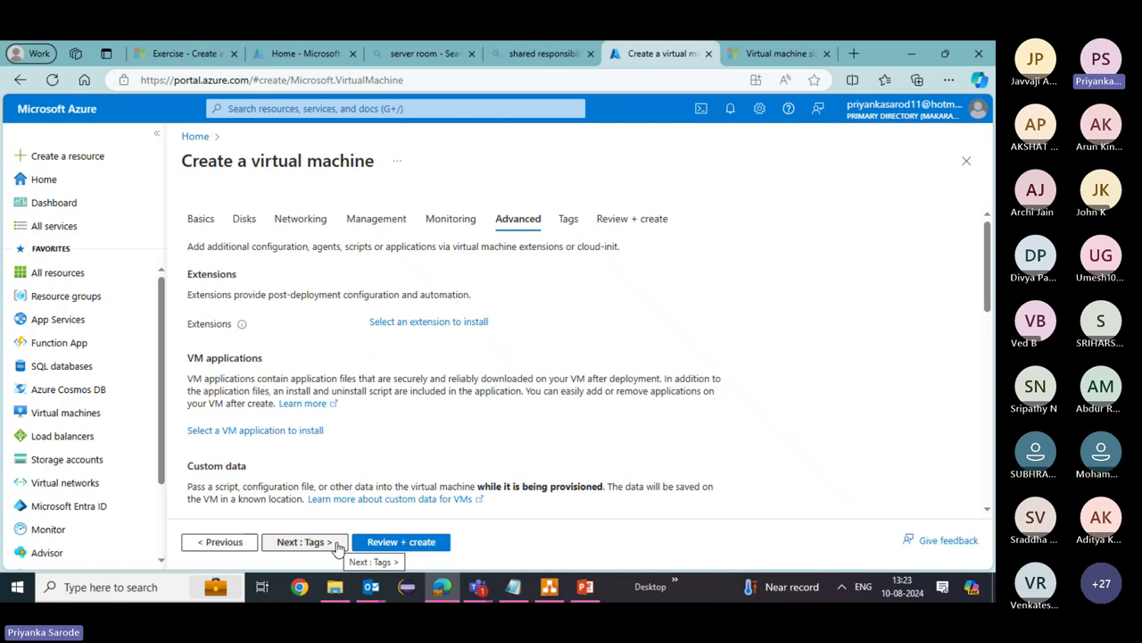
left_click(338, 546)
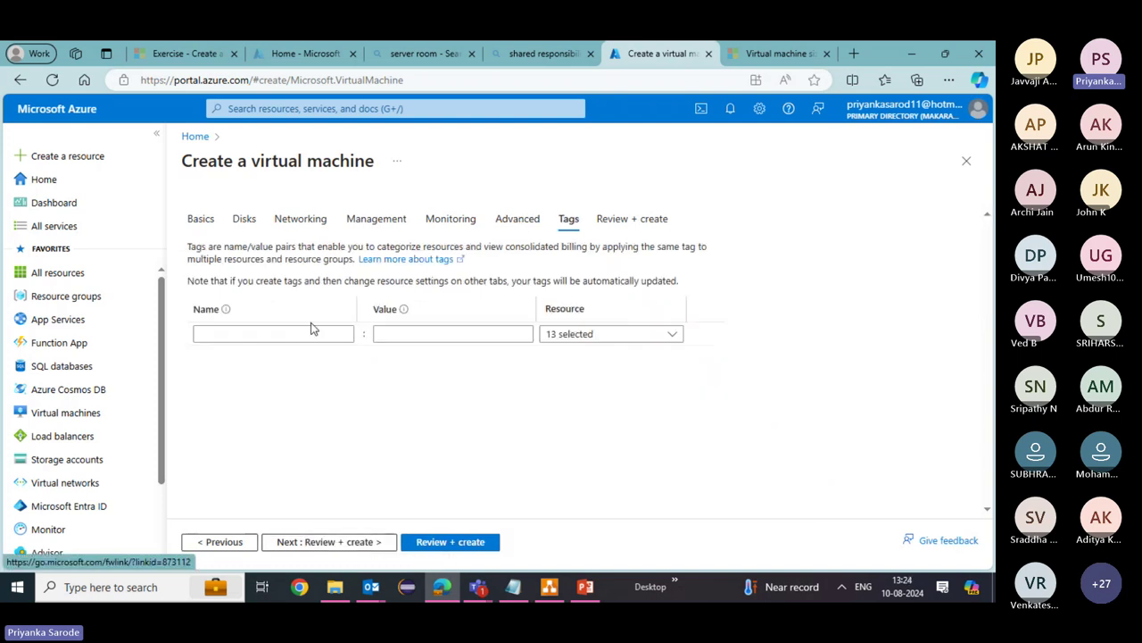
Add the tag az = pass, then go to Review + create, where validation passes at 5.7358 INR/hr.
left_click(297, 334)
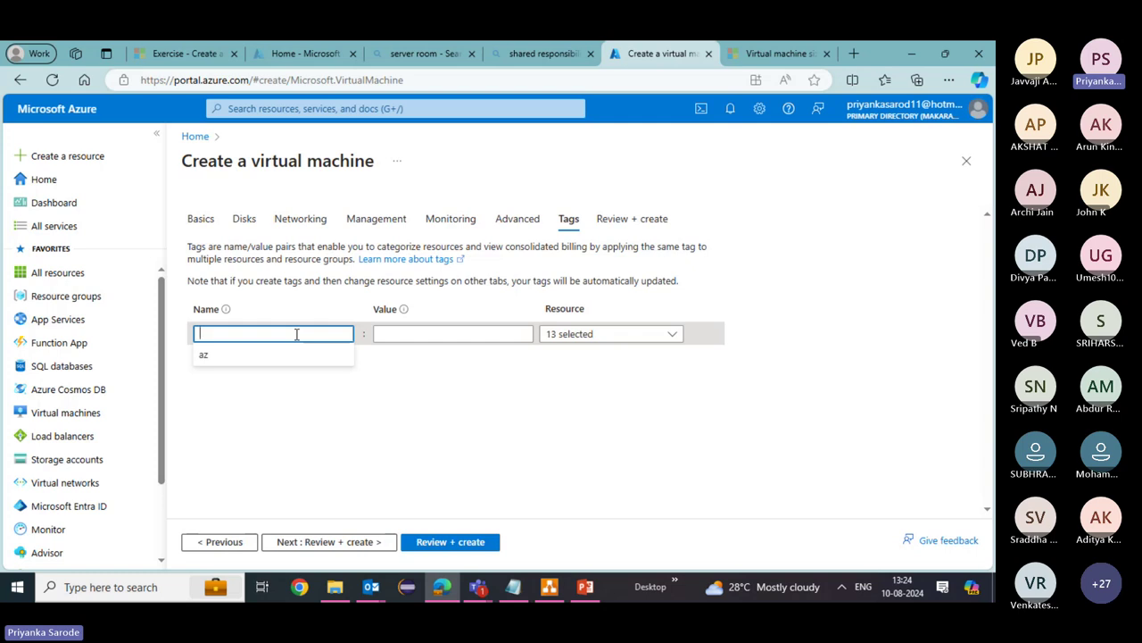
left_click(271, 359)
left_click(470, 333)
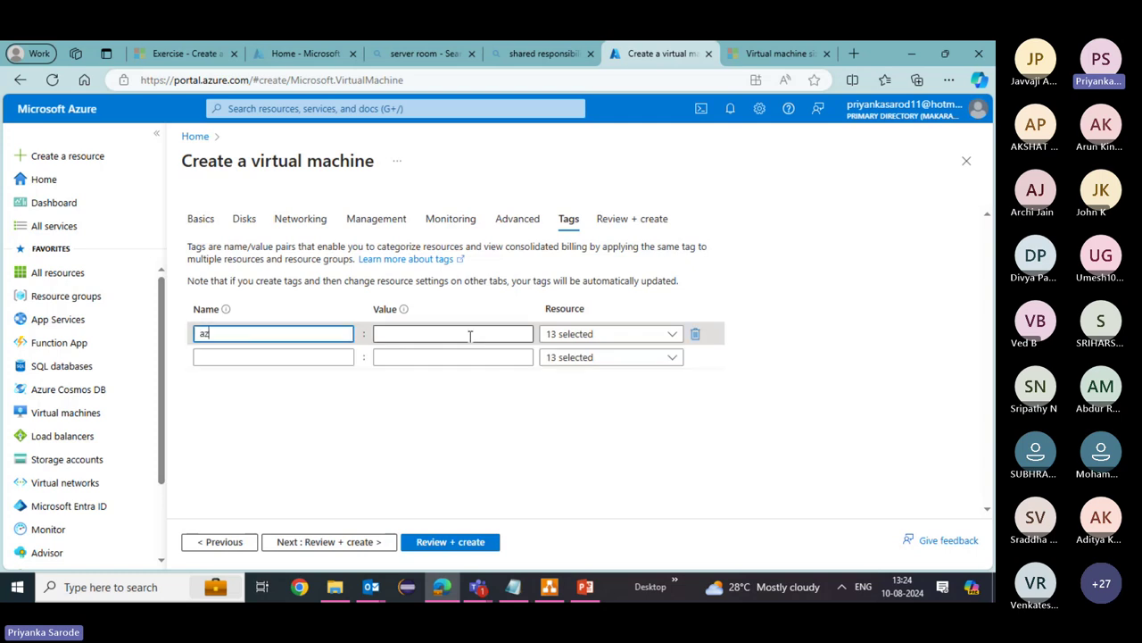
left_click(440, 356)
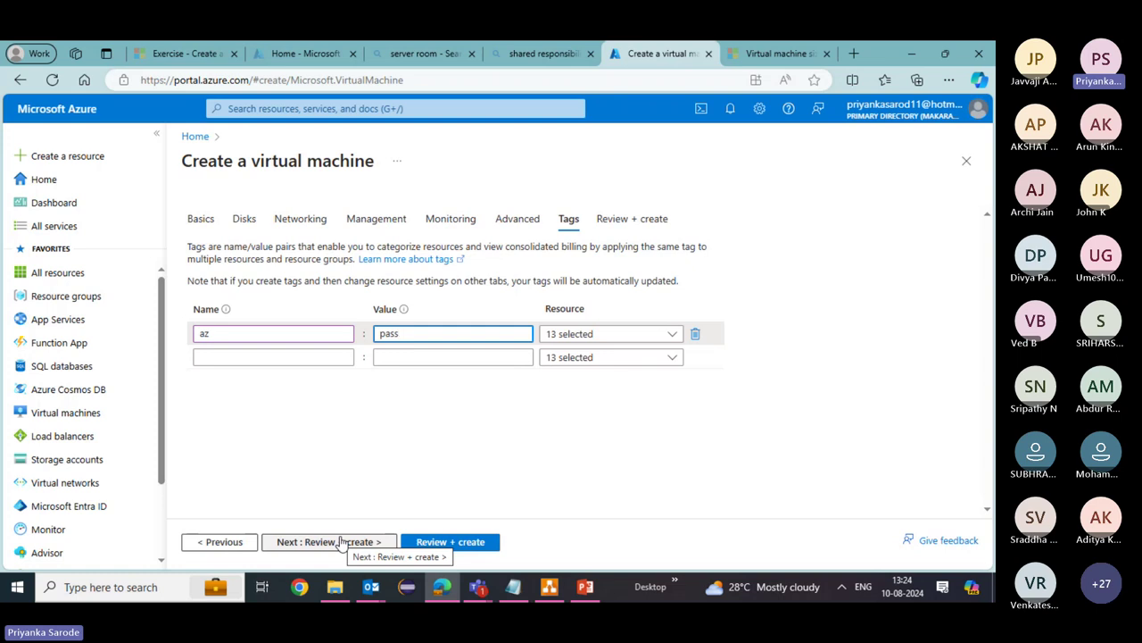
left_click(342, 541)
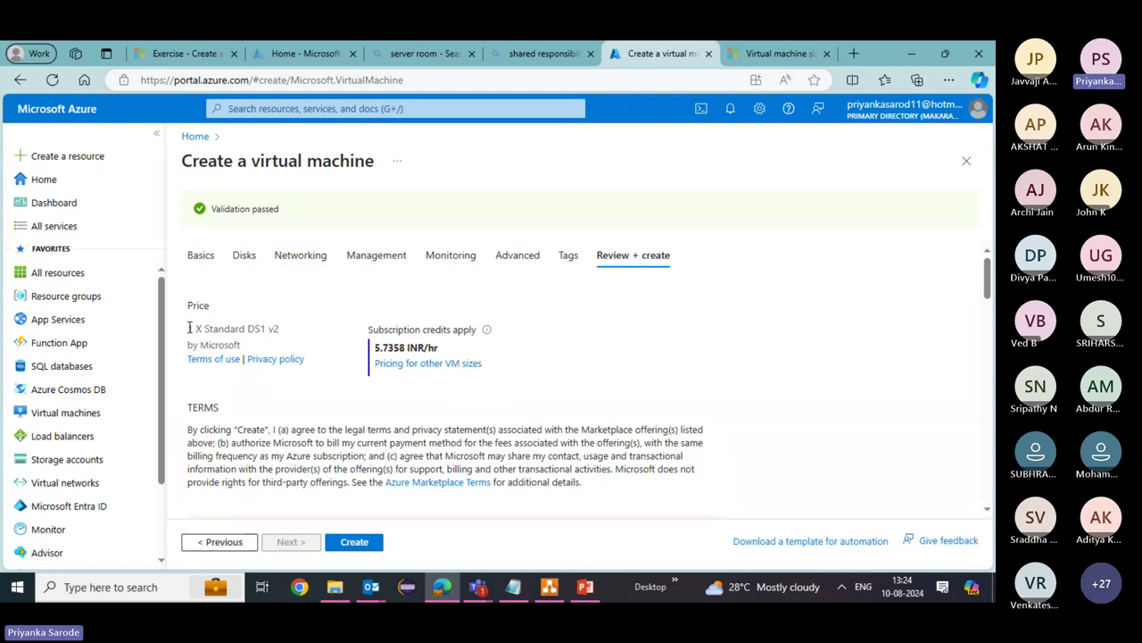
Highlight the Standard DS1 v2 size and the 5.7358 INR/hr price, then bring up the 'Pricing for other VM sizes' link menu.
left_click_drag(190, 328, 268, 348)
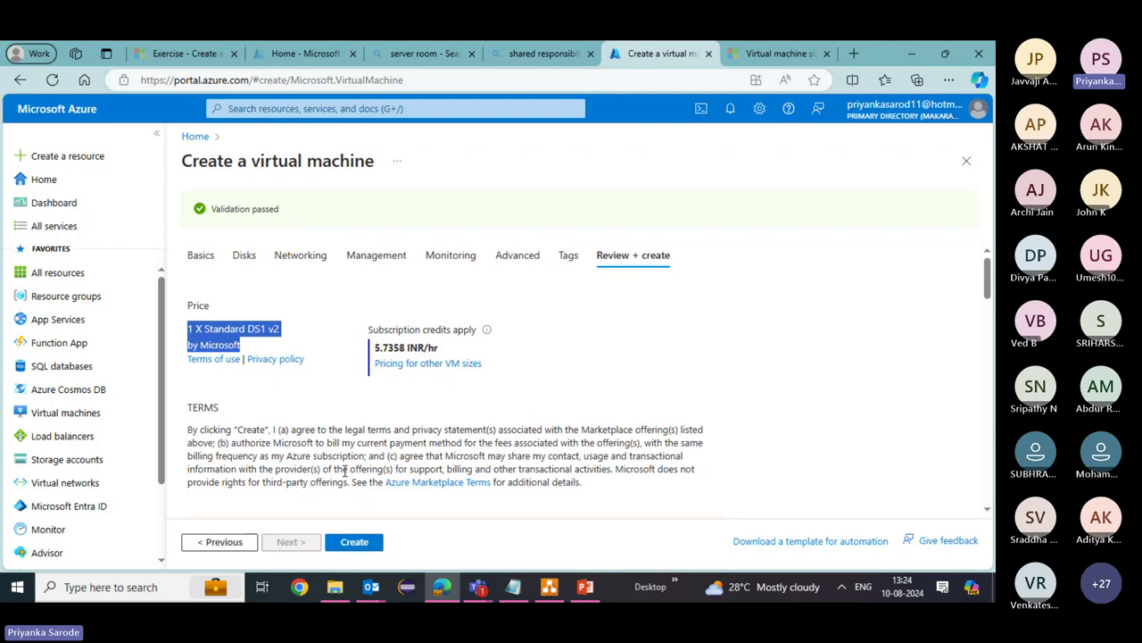
left_click(319, 396)
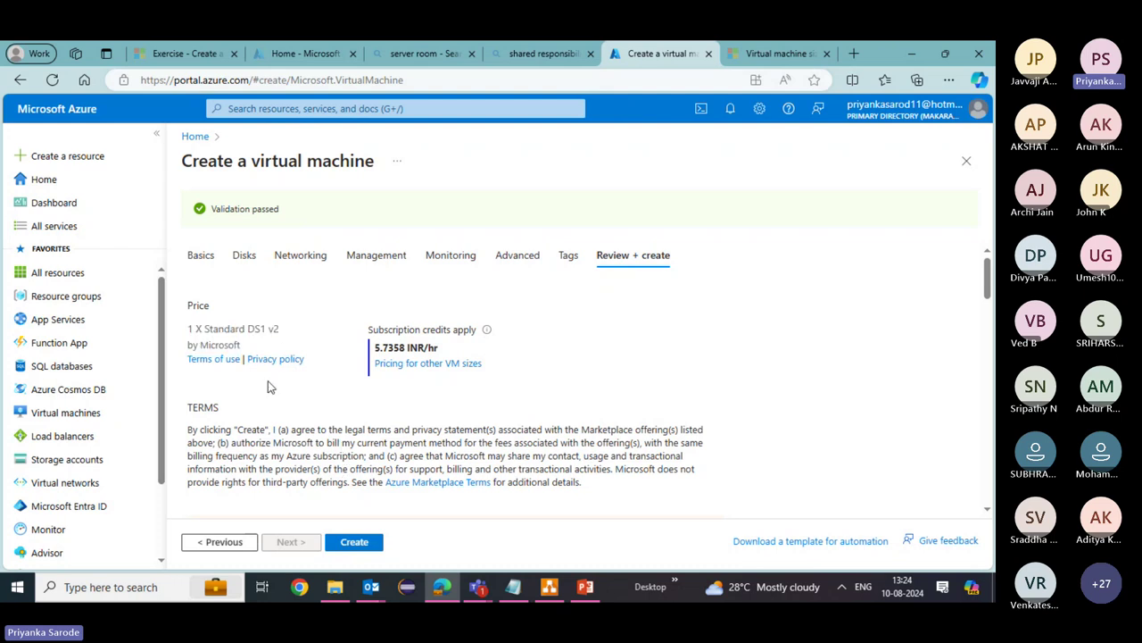
triple_click(383, 349)
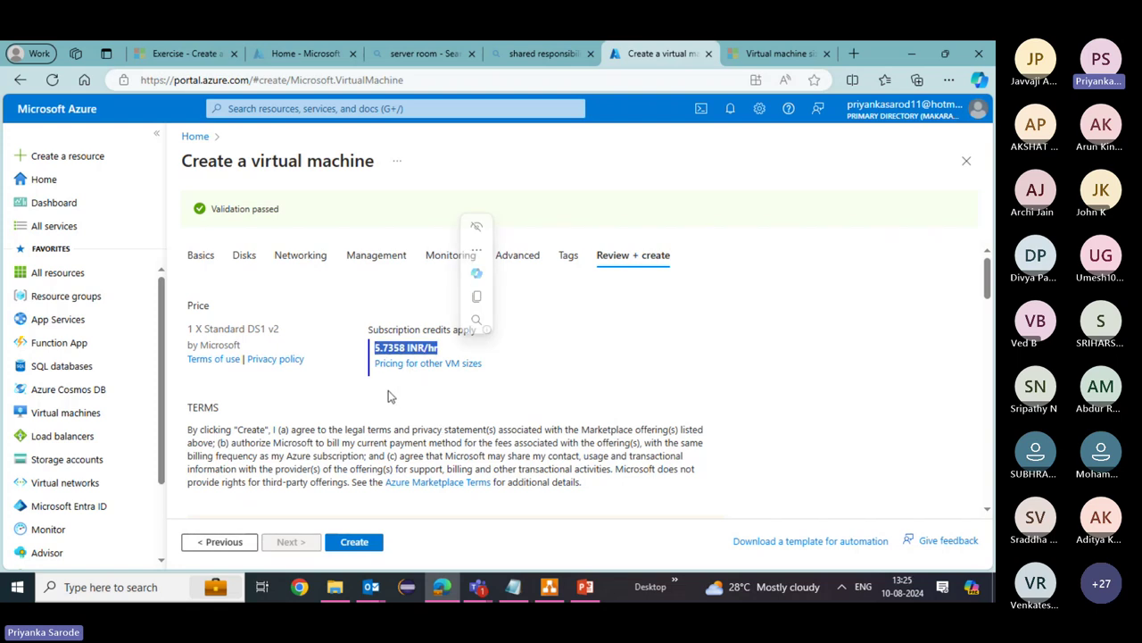
left_click(449, 402)
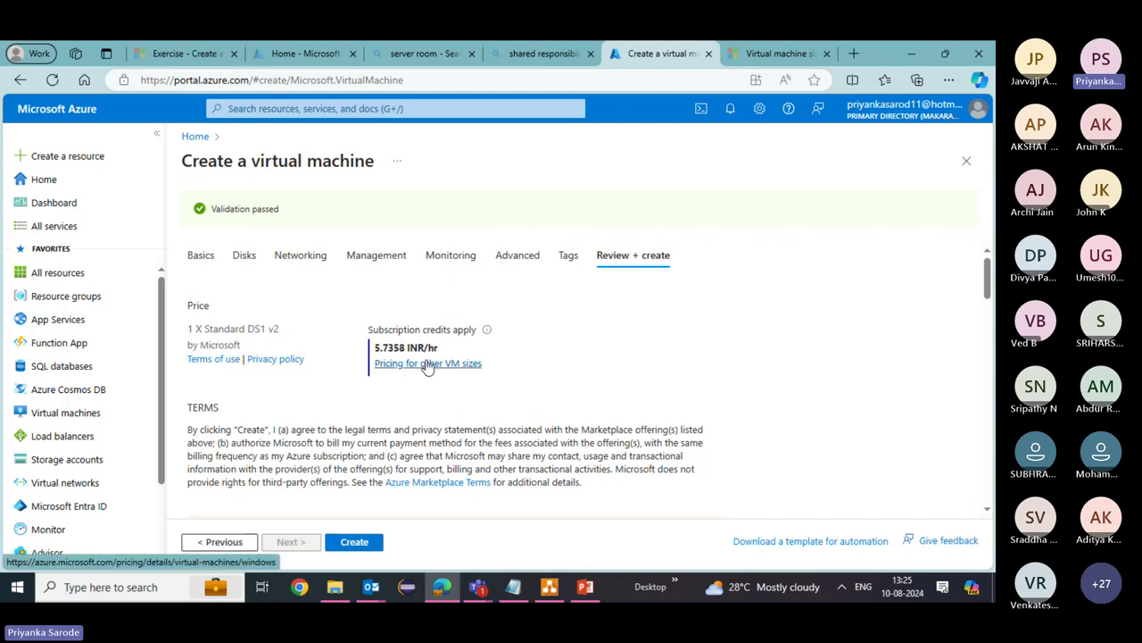
right_click(428, 367)
Open the Windows VM pricing page in a new tab and scroll to its filters.
left_click(496, 121)
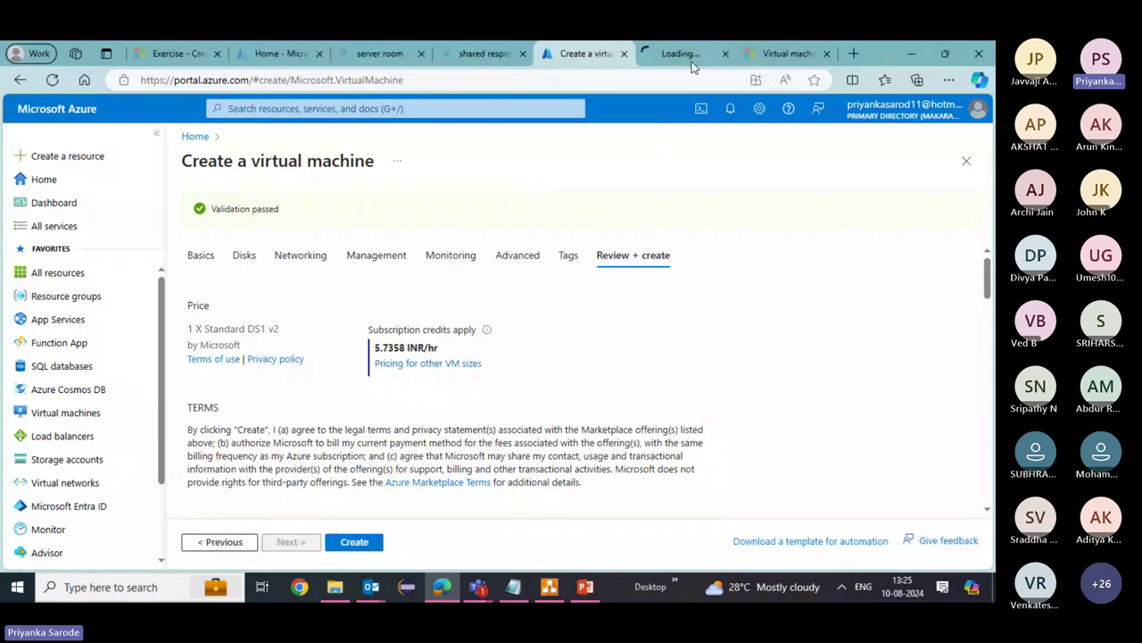
left_click(689, 56)
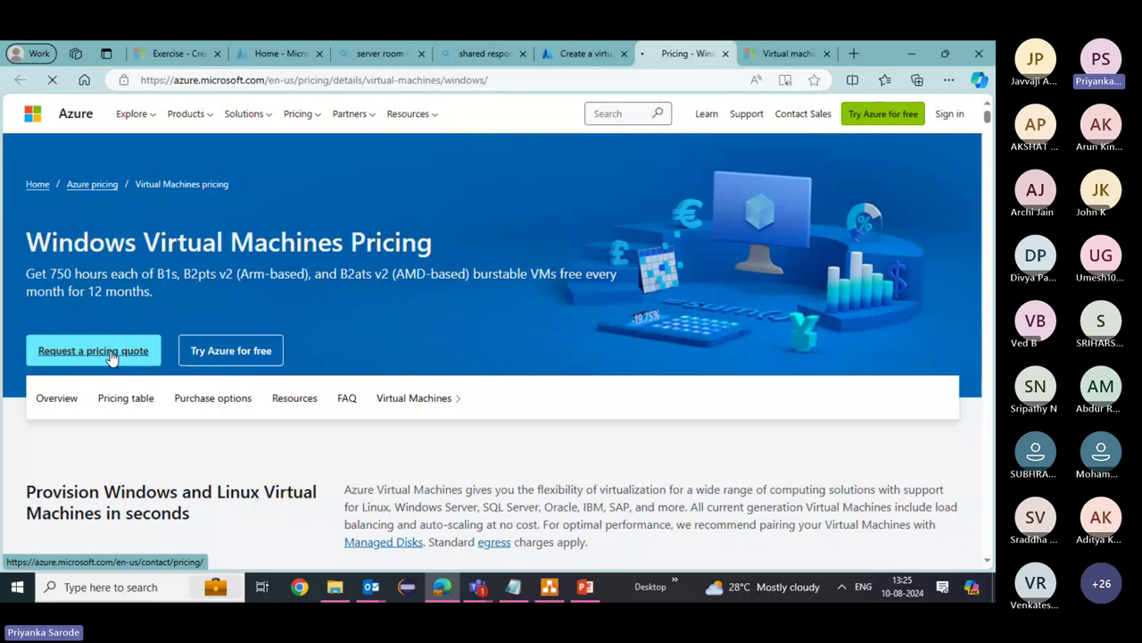
scroll(259, 417, "down", 1)
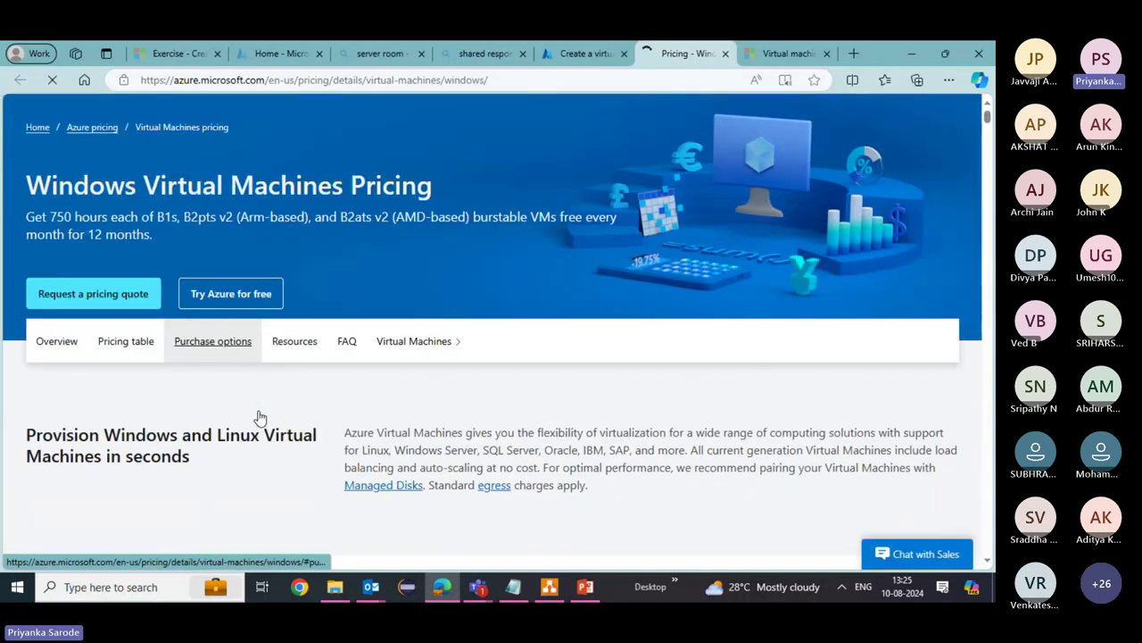
scroll(259, 418, "down", 12)
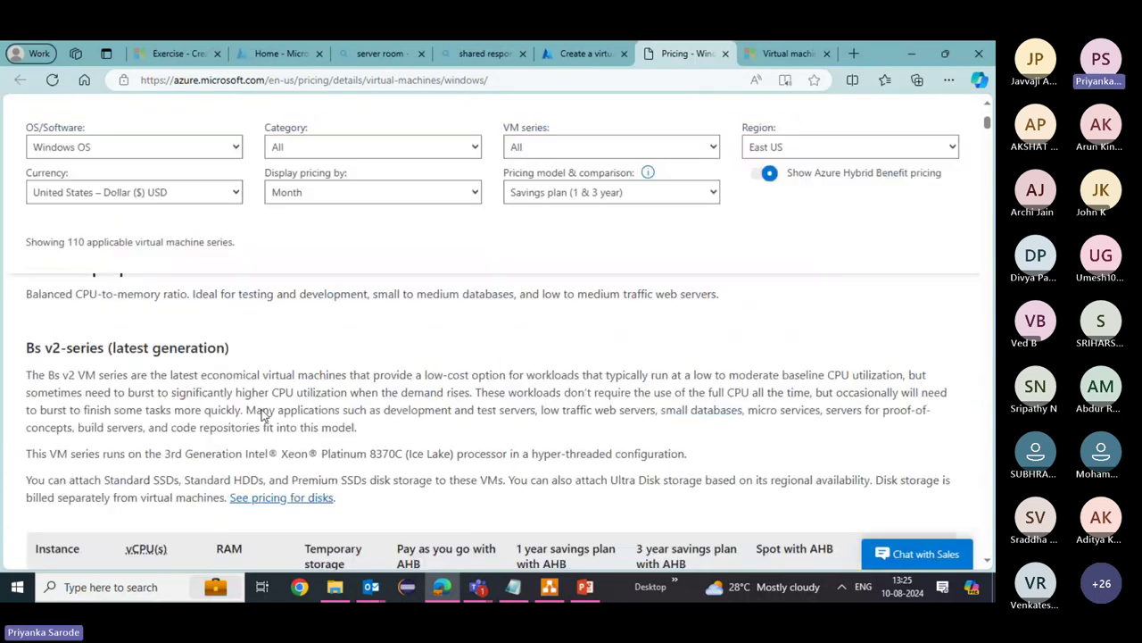
scroll(264, 415, "up", 2)
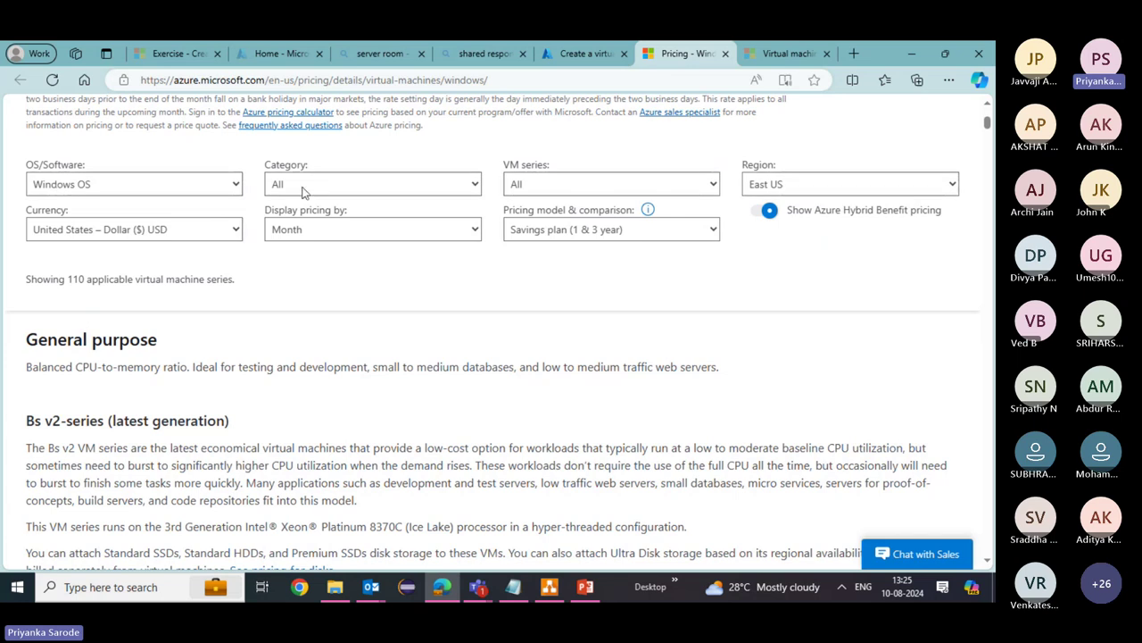
Set the pricing region to North Central US and browse the Bs v2-series price table.
left_click(848, 186)
left_click(796, 266)
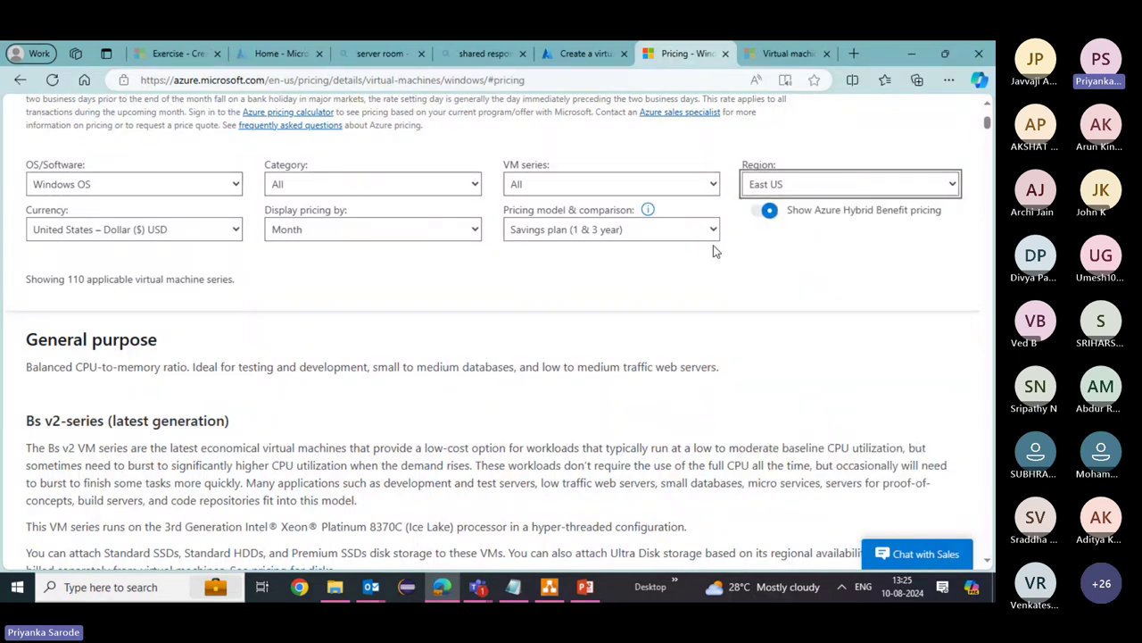
scroll(607, 236, "up", 4)
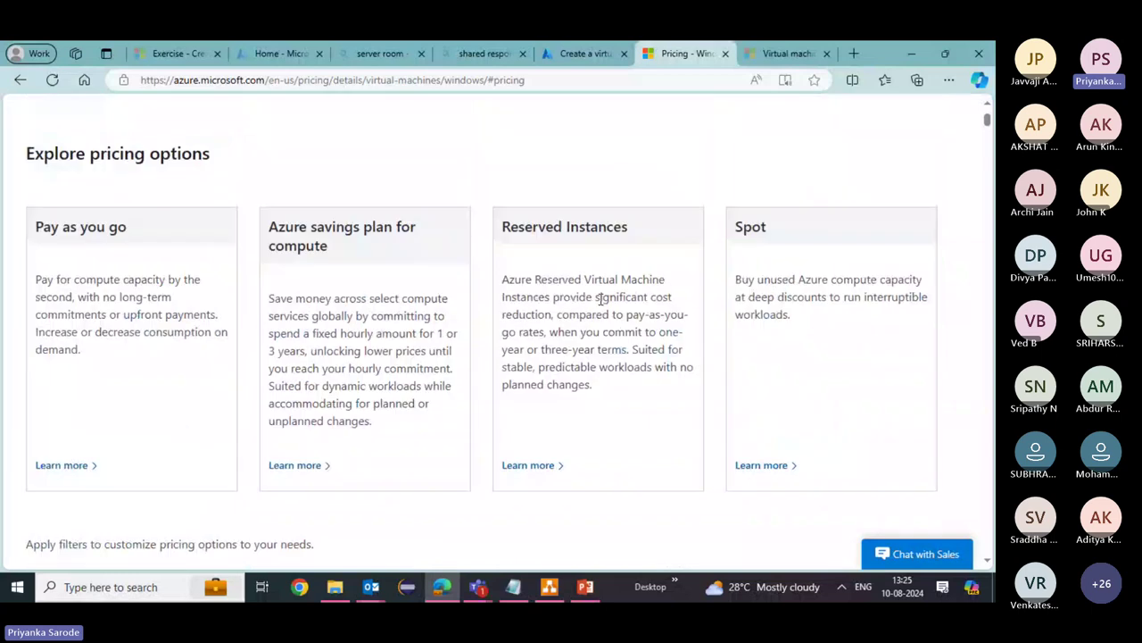
scroll(601, 299, "down", 2)
scroll(601, 299, "down", 4)
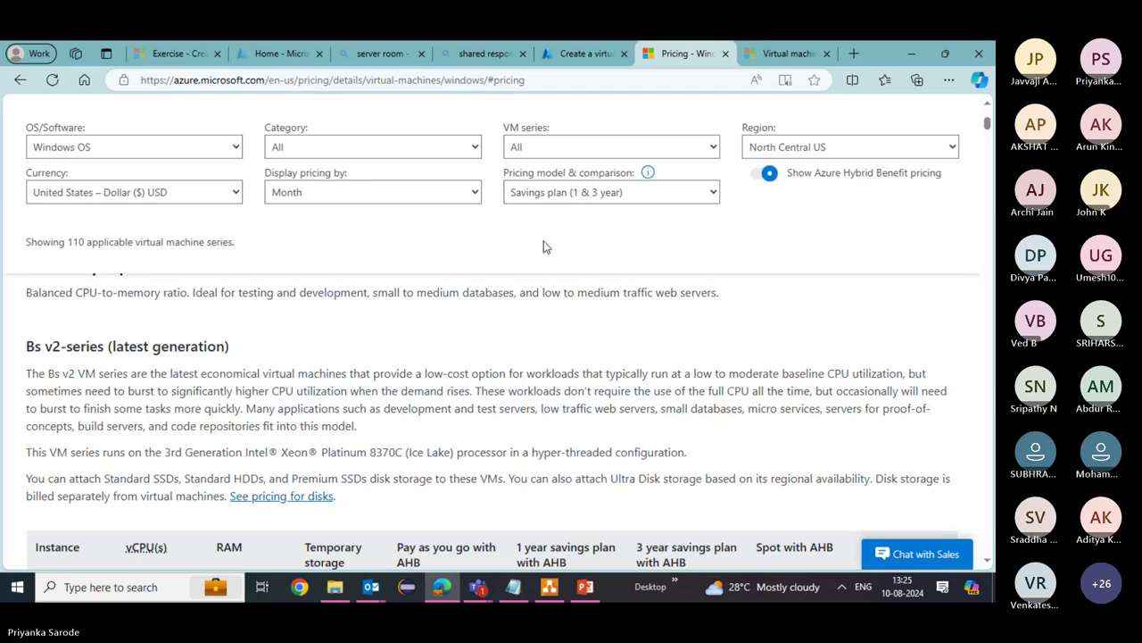
scroll(497, 265, "down", 3)
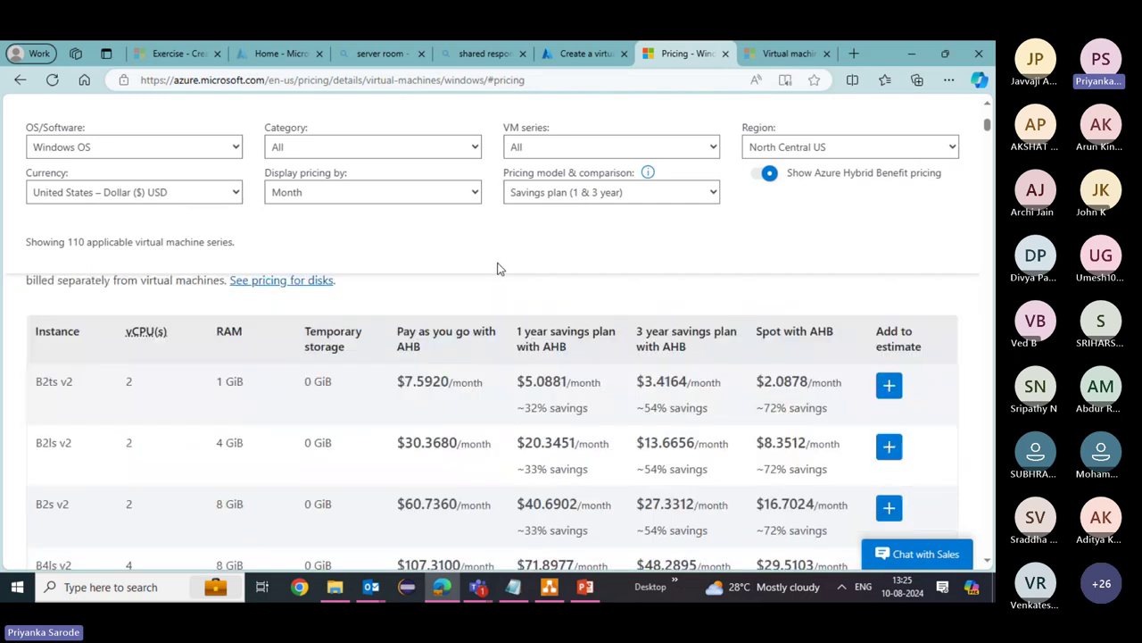
scroll(489, 361, "down", 5)
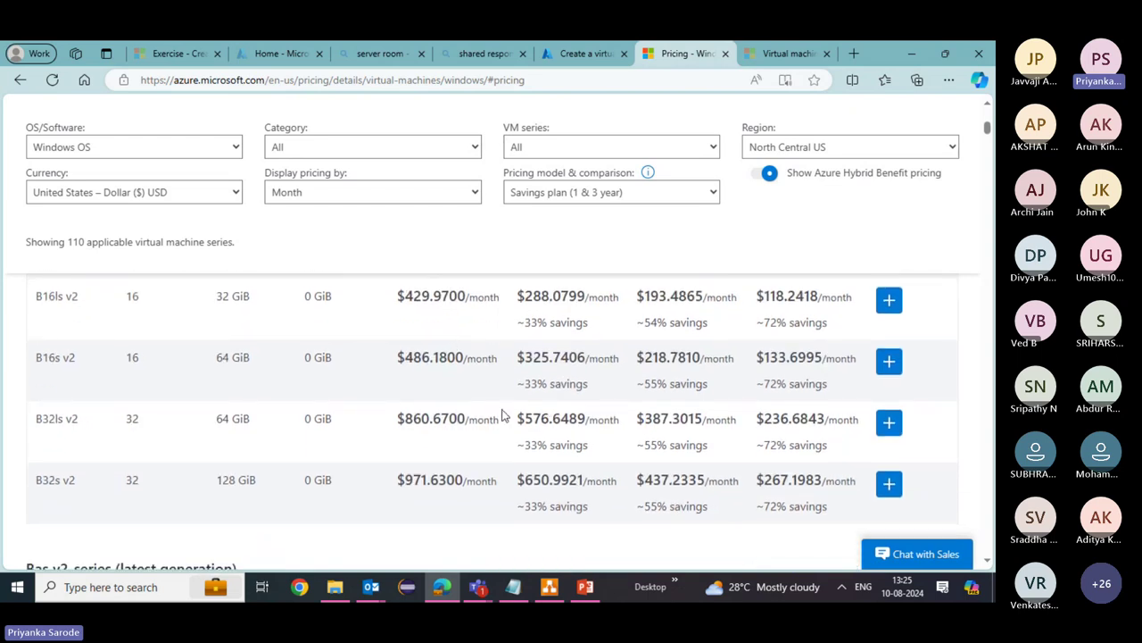
scroll(428, 409, "down", 3)
scroll(504, 416, "up", 2)
scroll(504, 416, "up", 2)
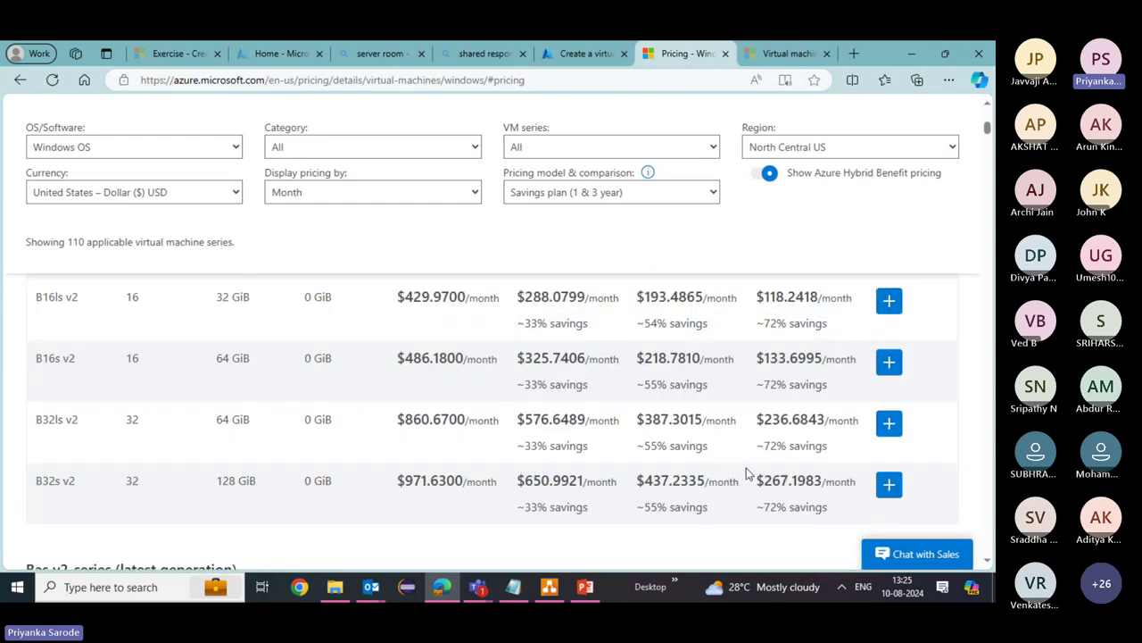
Show the prices in India Rupee (INR) and paste the Microsoft Learn VM overview link into the address bar.
left_click(193, 192)
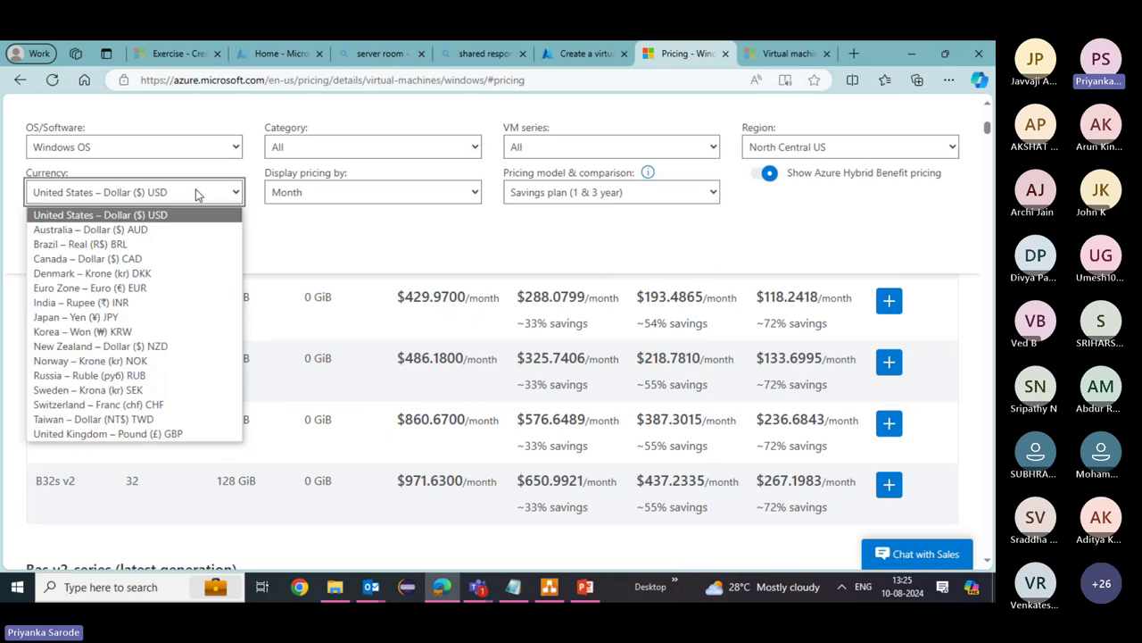
left_click(111, 302)
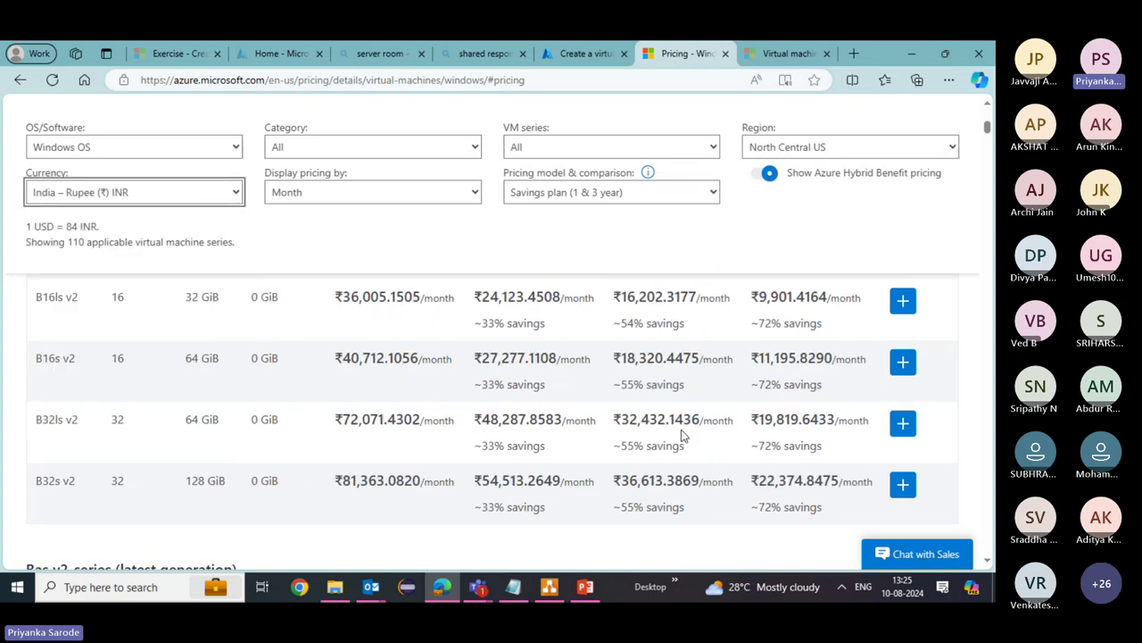
scroll(682, 434, "up", 4)
scroll(683, 435, "up", 2)
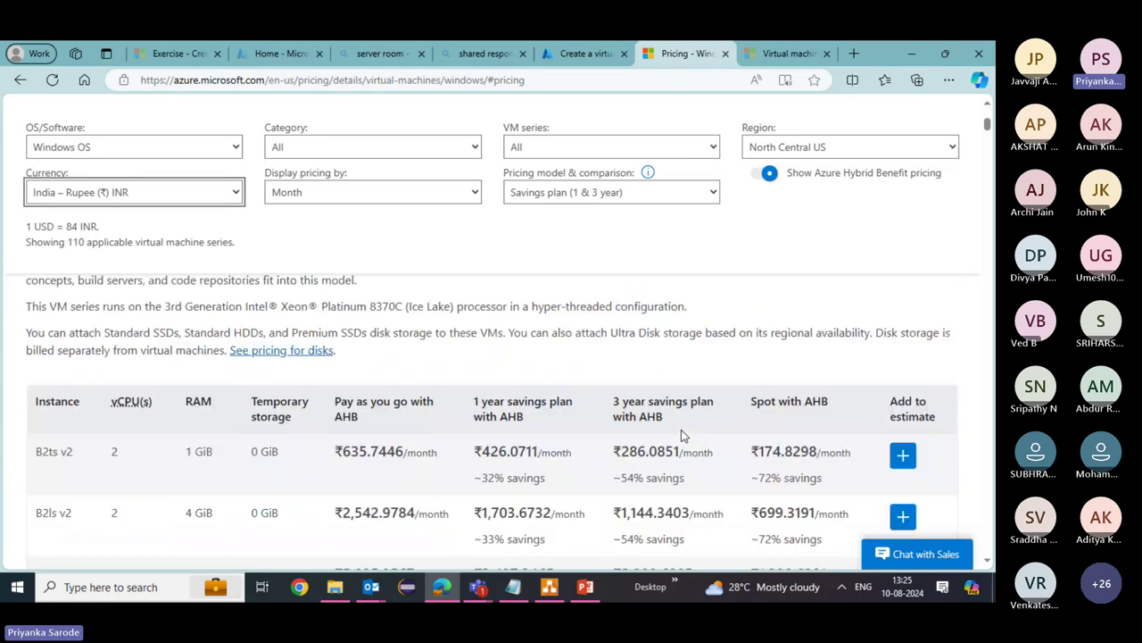
scroll(681, 430, "down", 1)
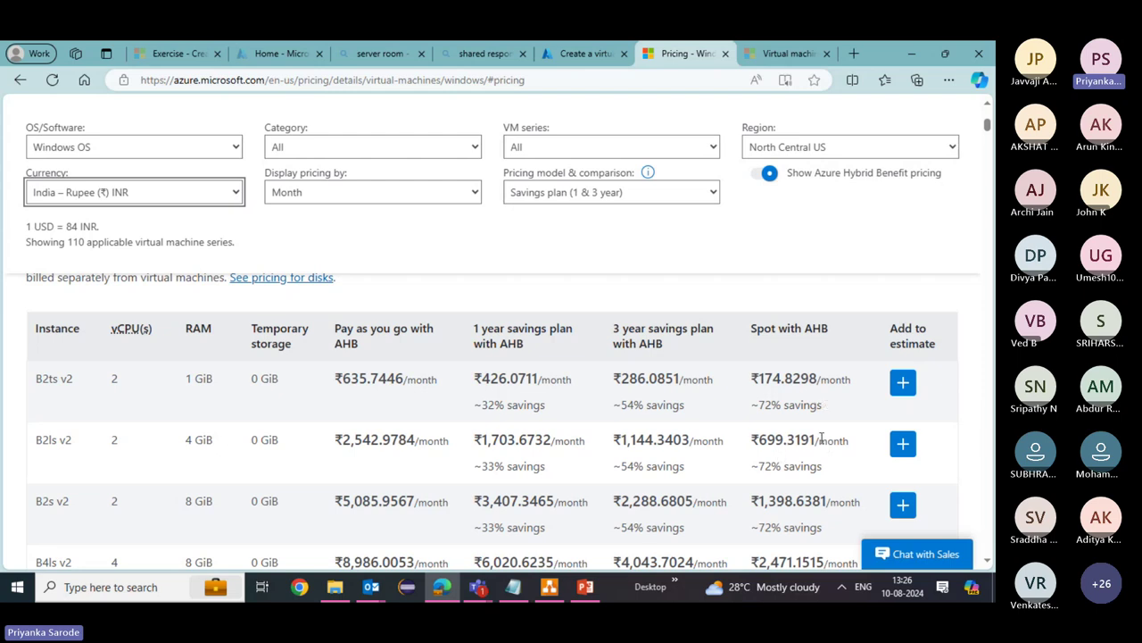
scroll(714, 414, "down", 3)
scroll(714, 416, "down", 3)
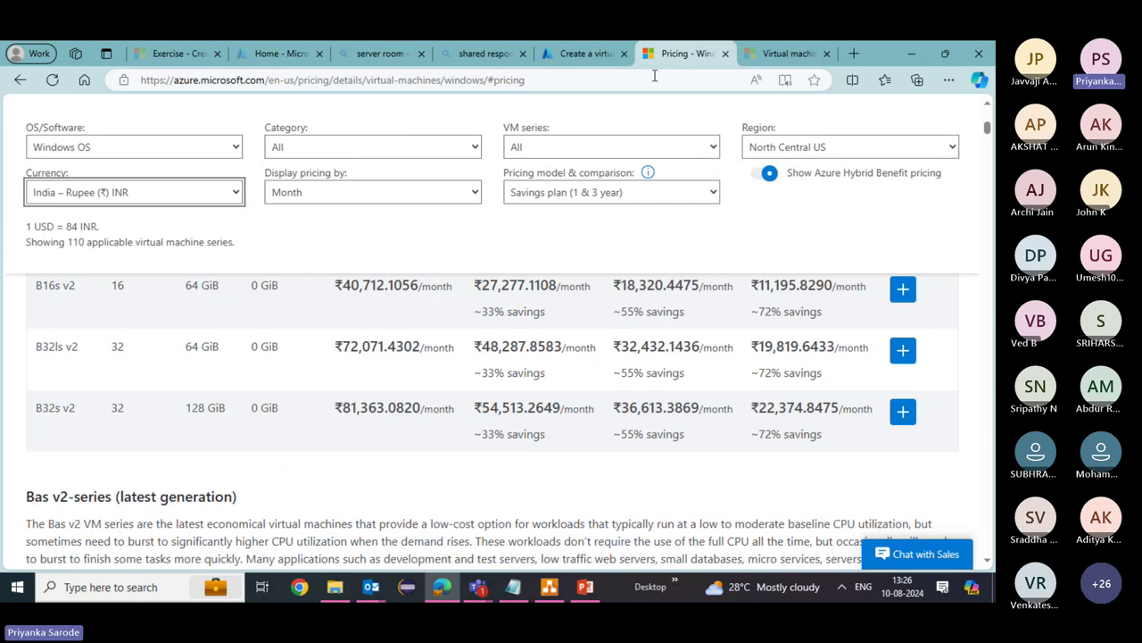
left_click(587, 81)
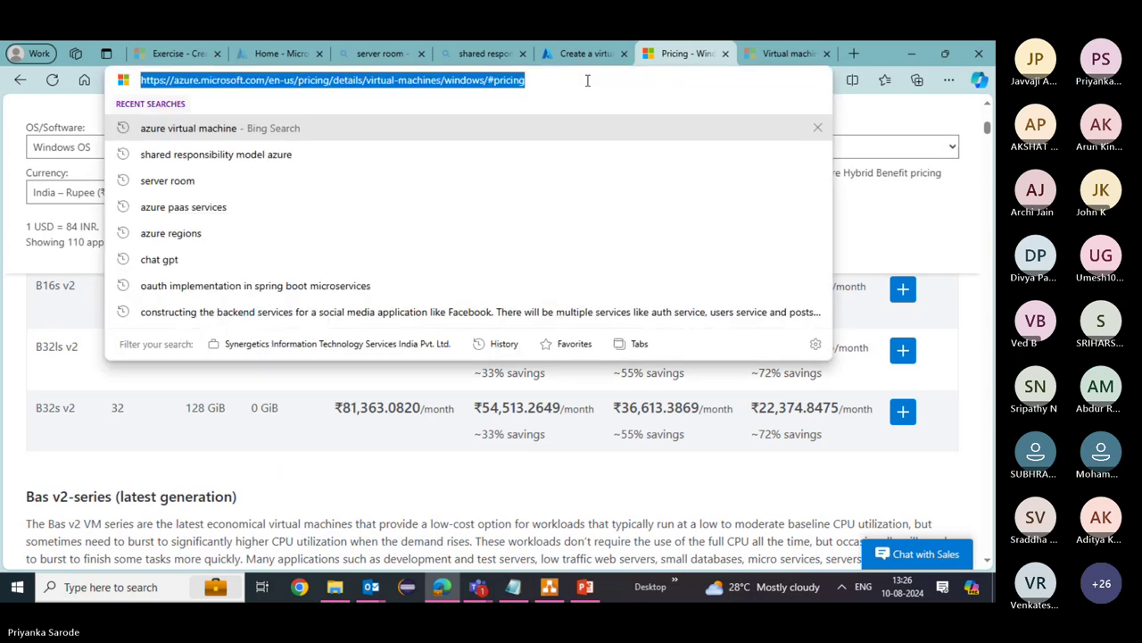
type("https://learn.microsoft.com/en-us/azure/virtual-machines/overview")
Post the Microsoft Learn VM overview link in the Teams meeting chat, then return to Create a virtual machine.
key("alt+Tab")
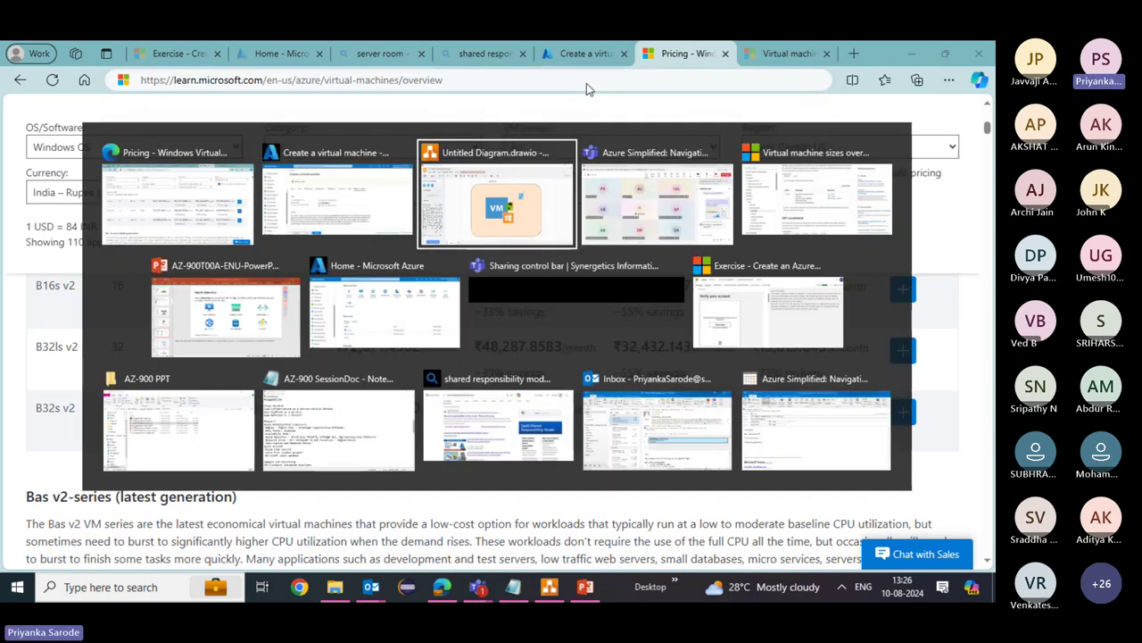
key("alt+Tab")
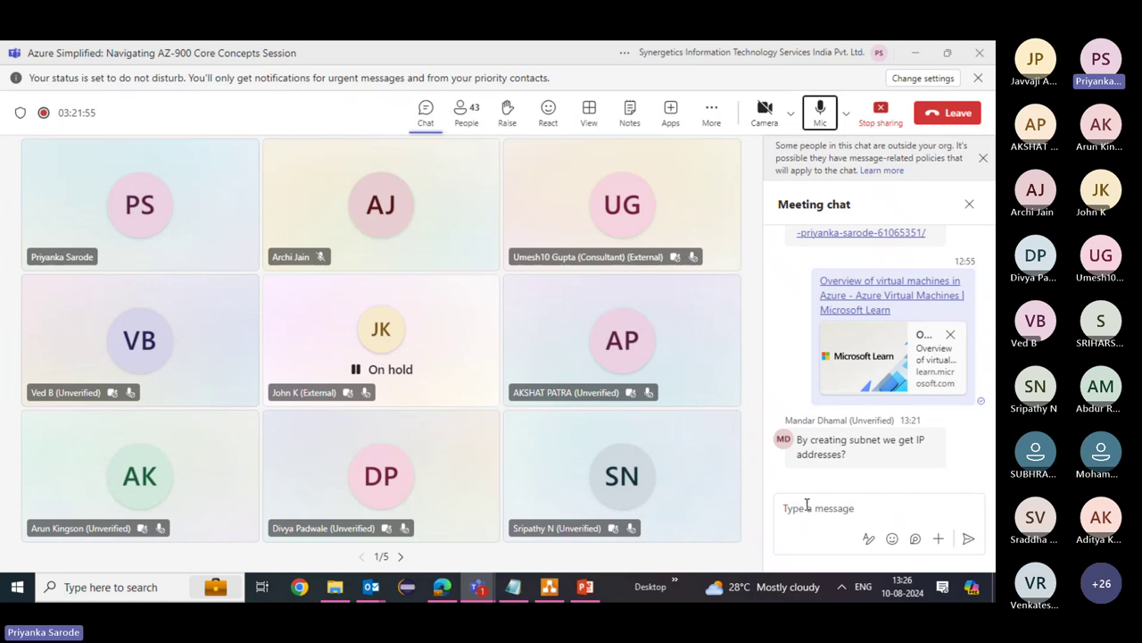
left_click(809, 506)
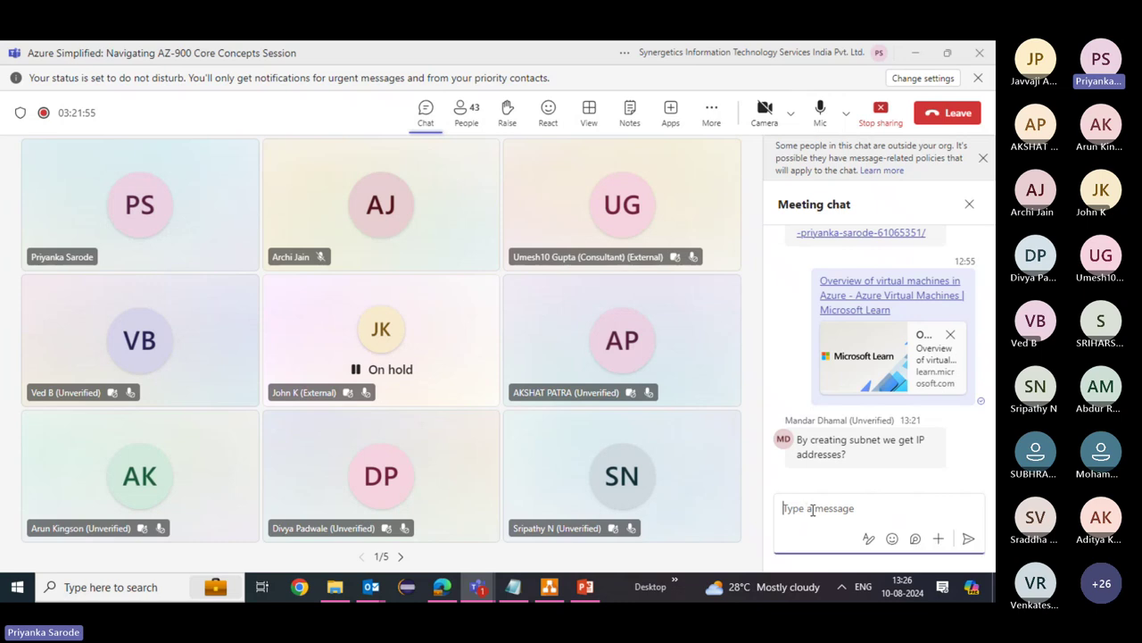
type("Overview of virtual machines in Azure - Azure Virtual Machines | Microsoft Learn")
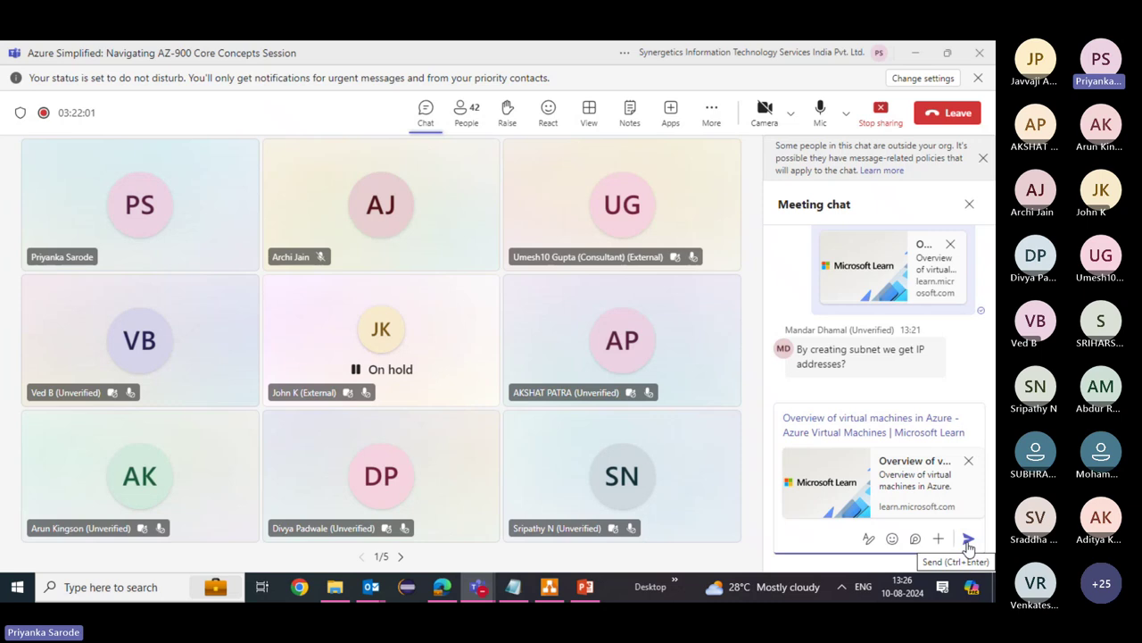
left_click(968, 541)
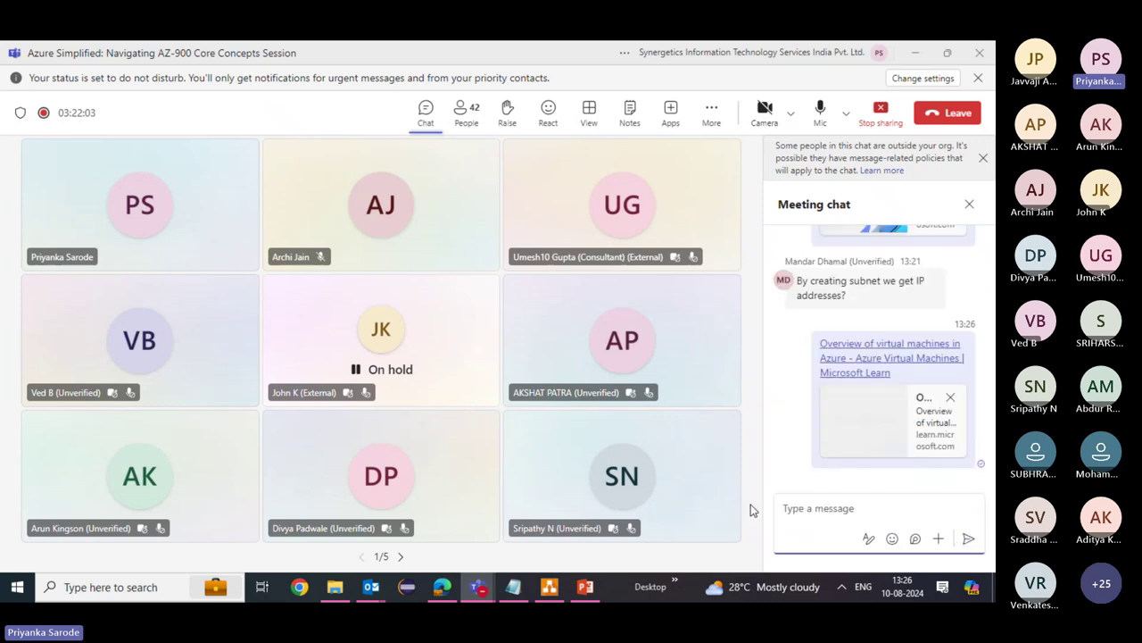
key("alt+Tab")
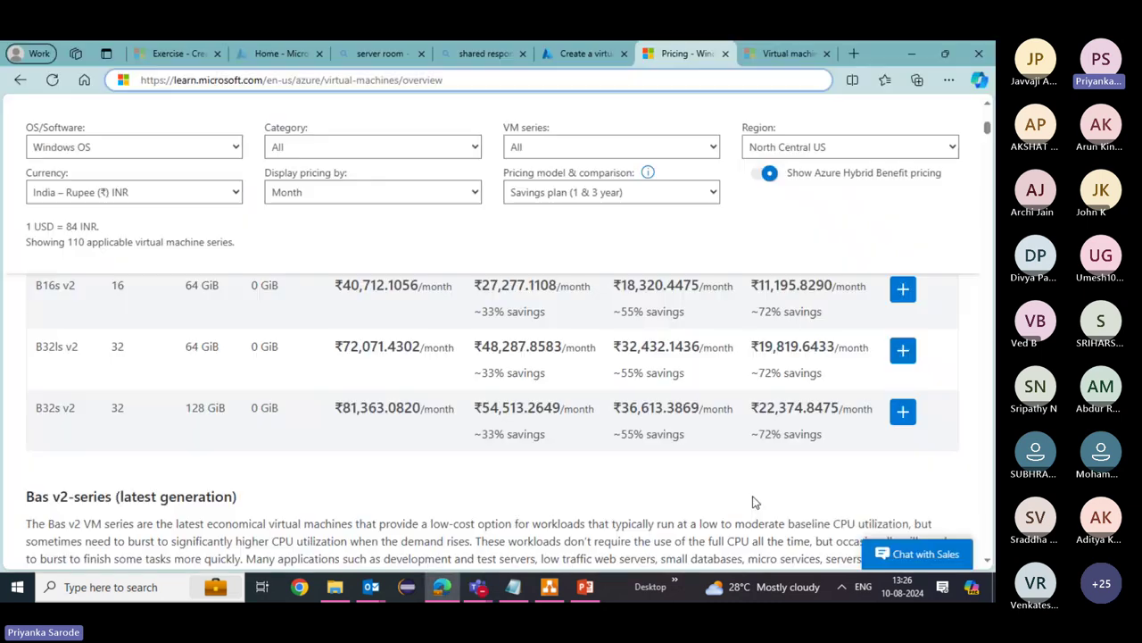
key("alt+Tab")
key("alt+Tab")
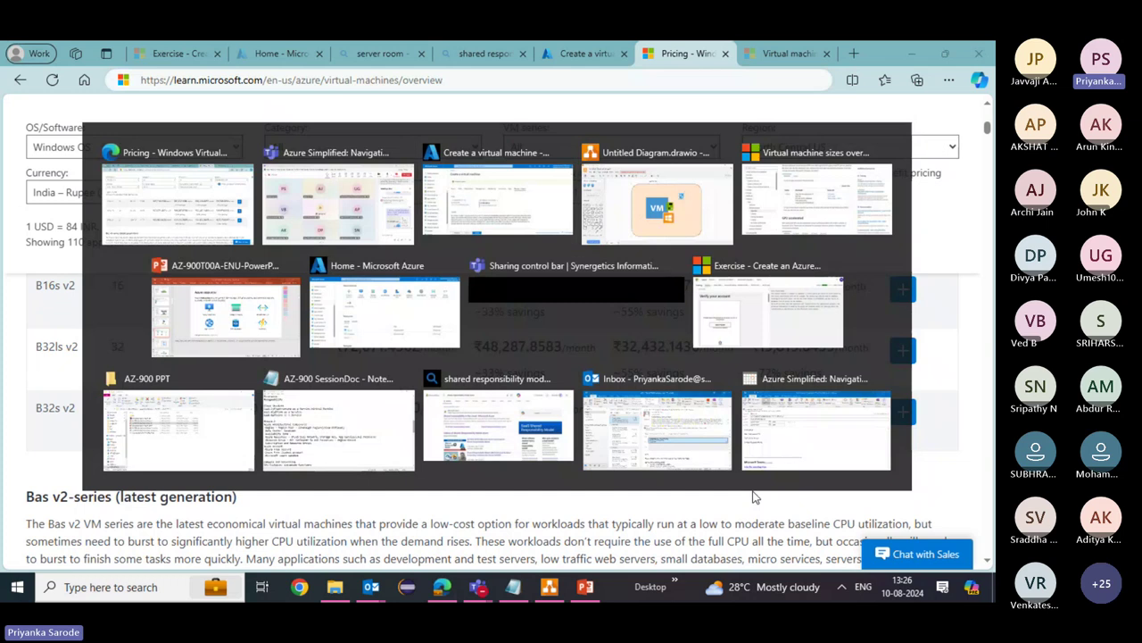
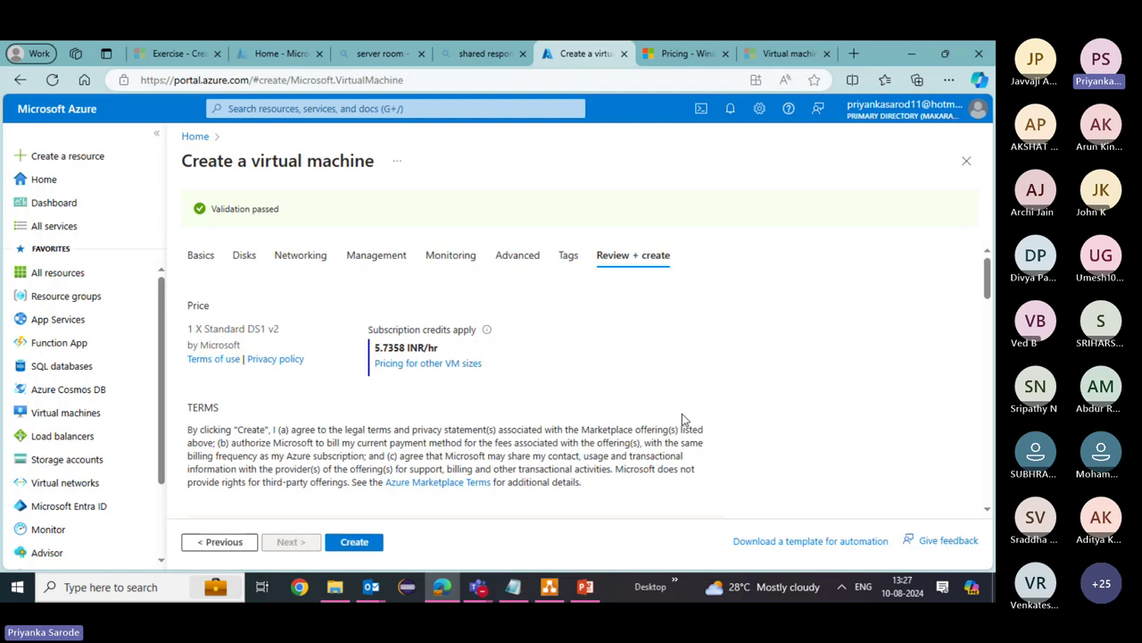
Open cidr.xyz in a new Edge tab, showing the 10.88.135.144/28 example.
left_click(854, 54)
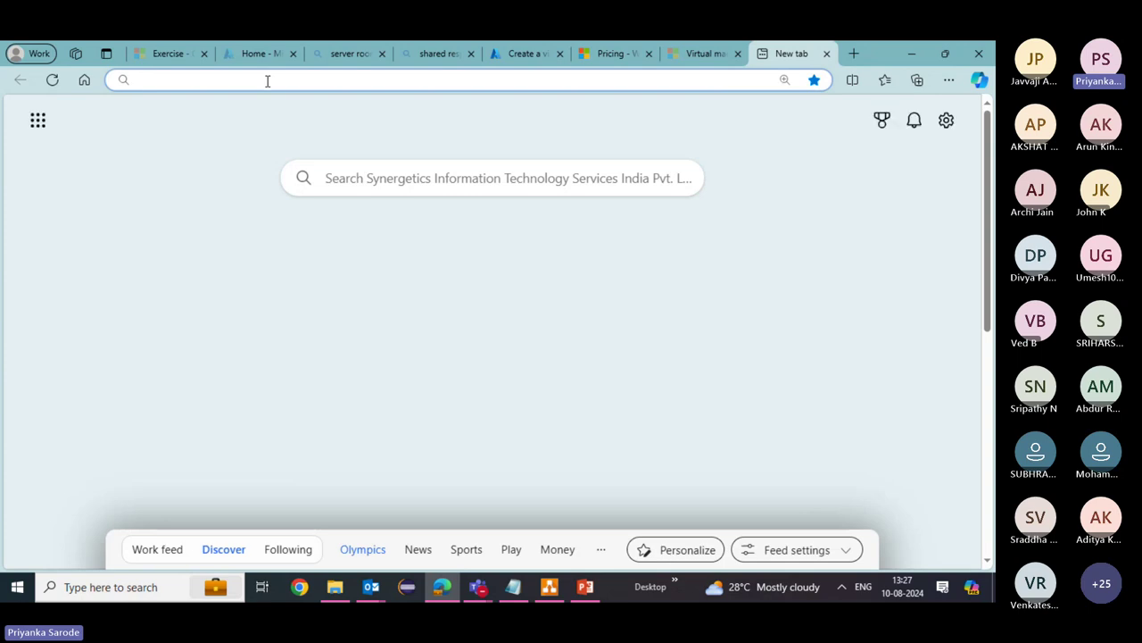
type("cidr.")
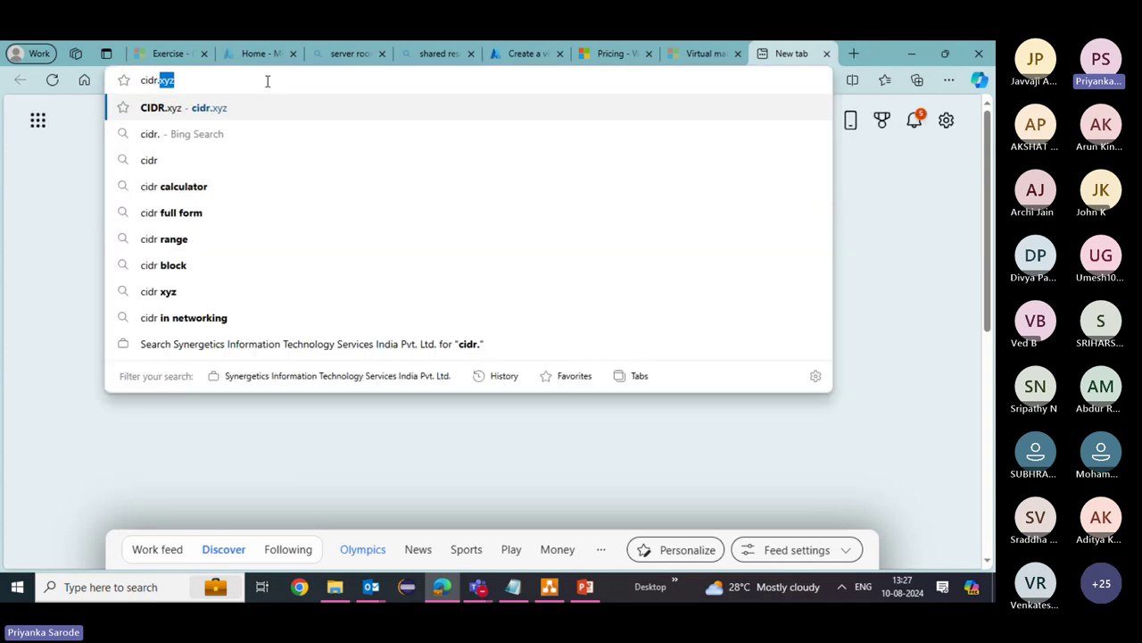
key("Return")
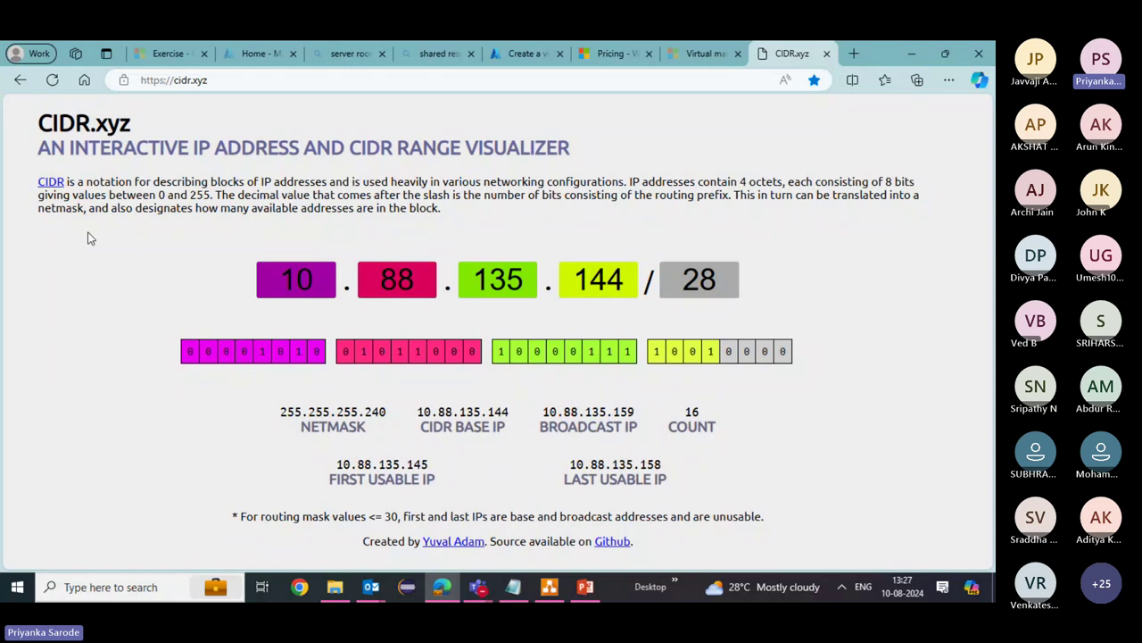
View the Wikipedia CIDR article, glance at the Azure tab, then return to the visualizer.
left_click(51, 186)
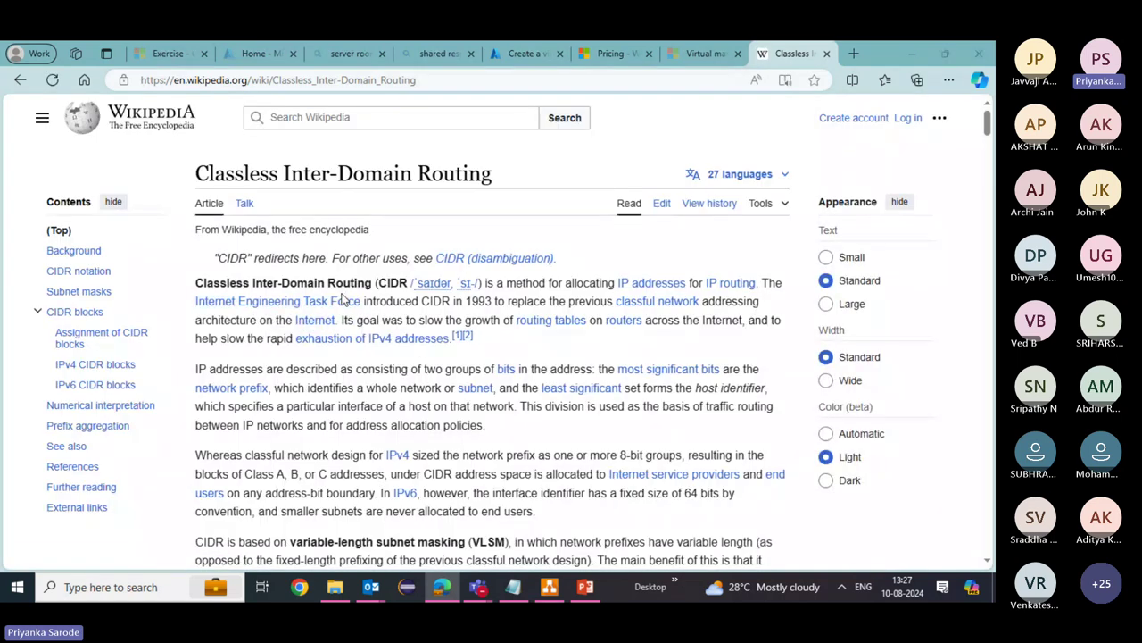
left_click(525, 54)
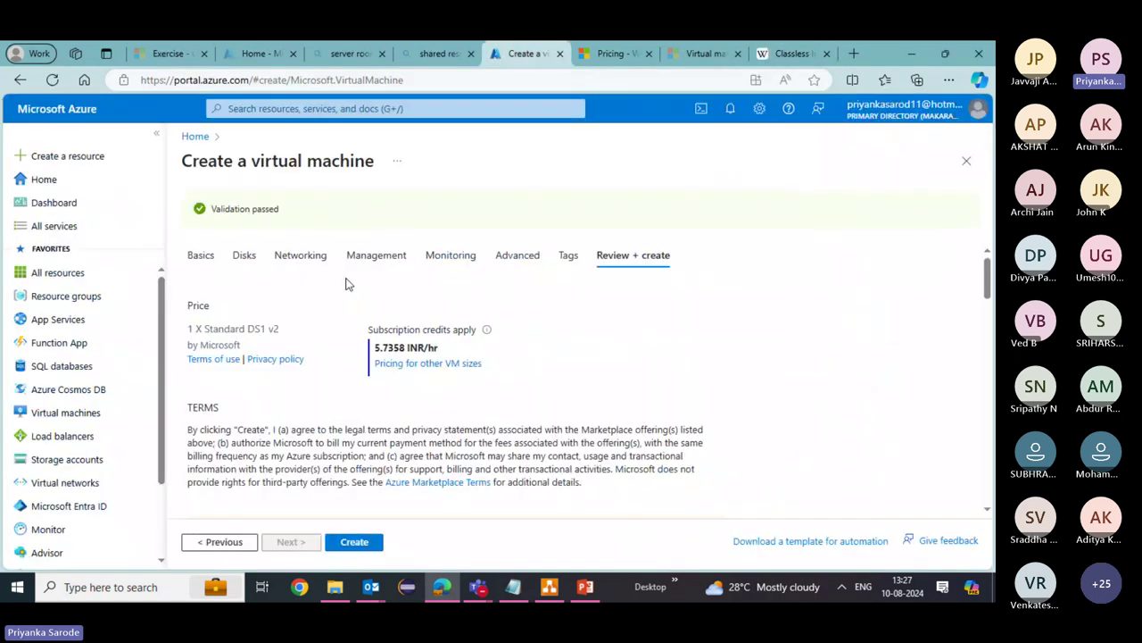
left_click(800, 46)
key("alt+Left")
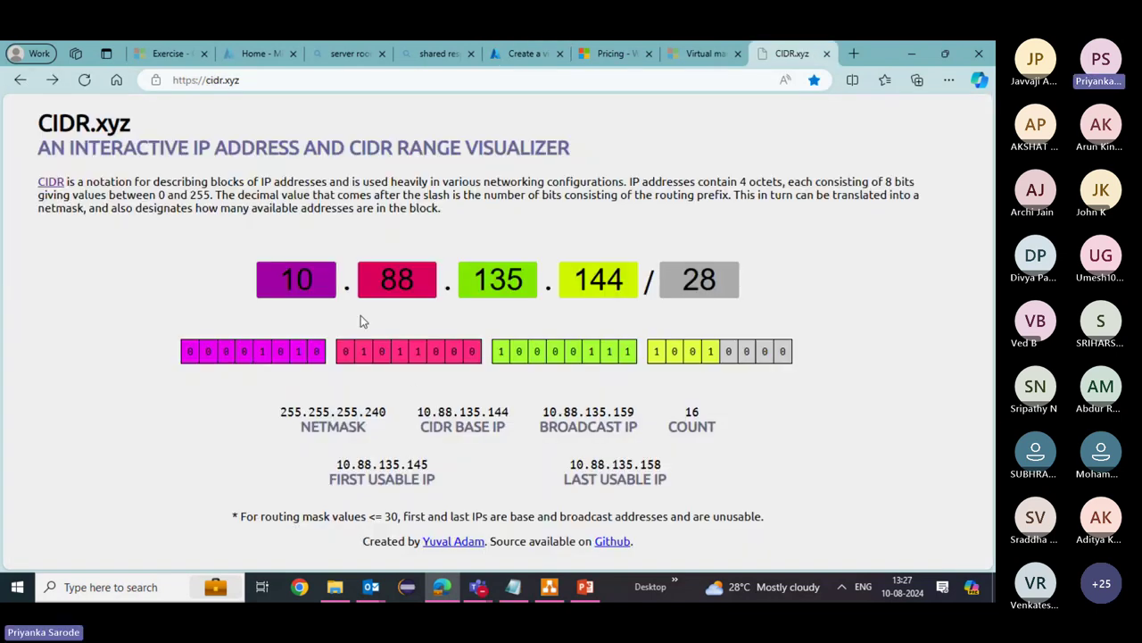
Highlight the /28 prefix and its 16-address count, then start editing the first octet.
left_click_drag(745, 281, 673, 279)
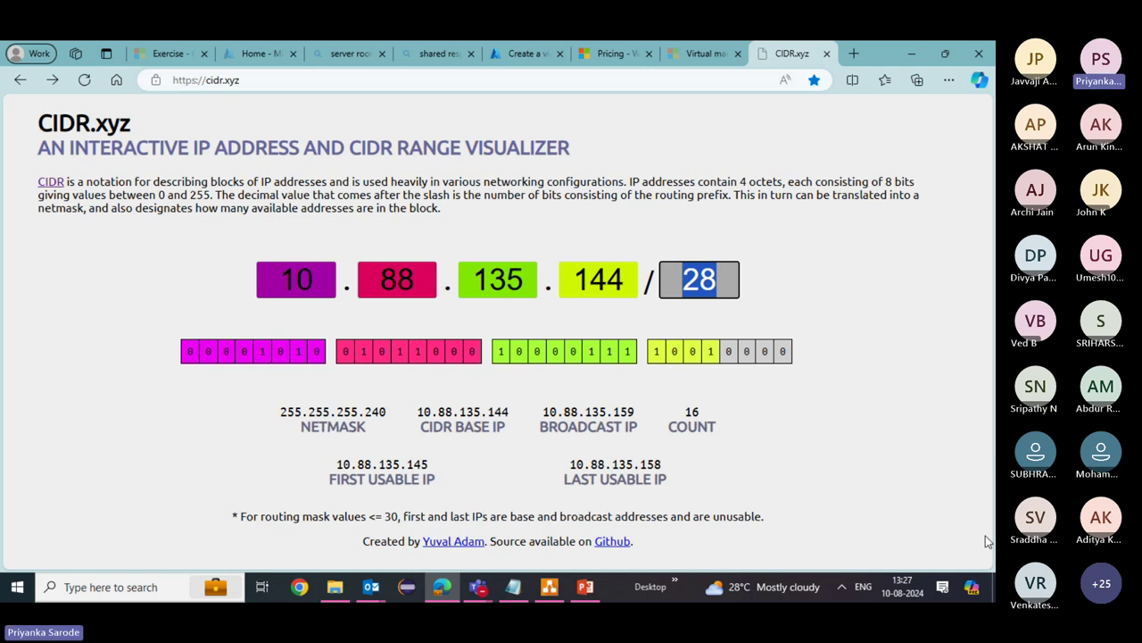
left_click_drag(678, 406, 727, 439)
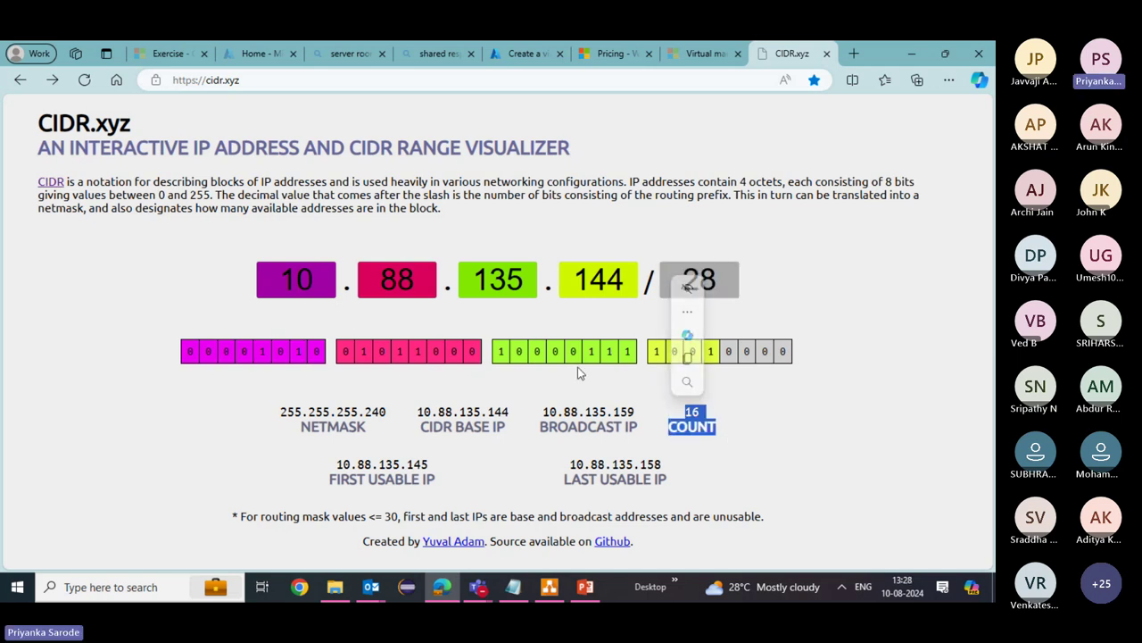
left_click(304, 283)
Enter the IP address 192.168.20.15 across the four octet boxes.
key("BackSpace")
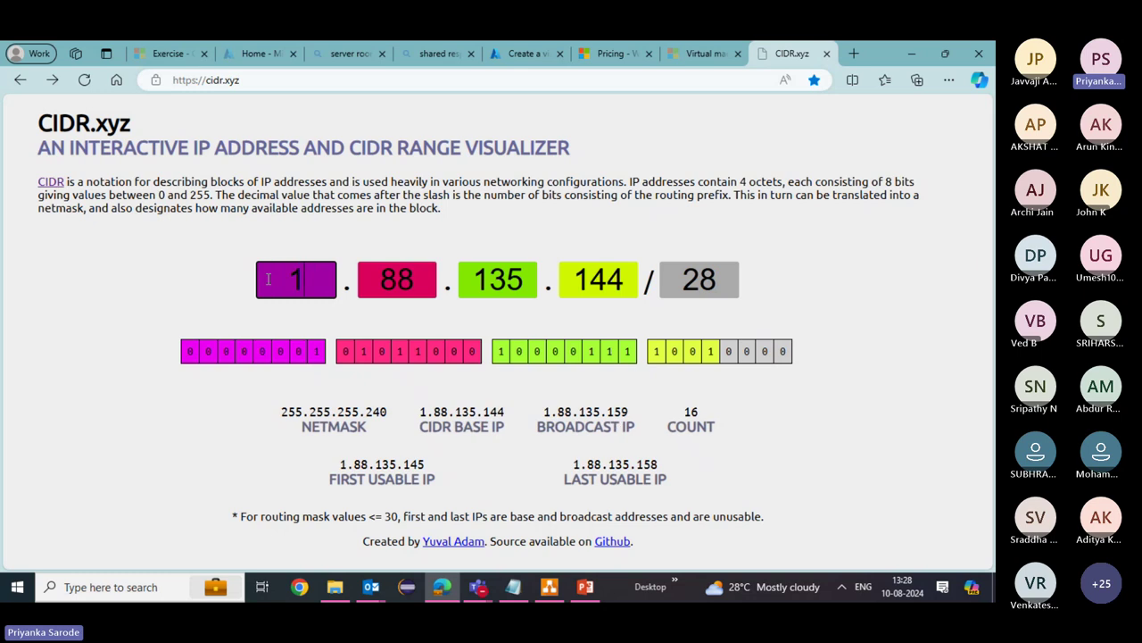
type("92")
left_click(362, 279)
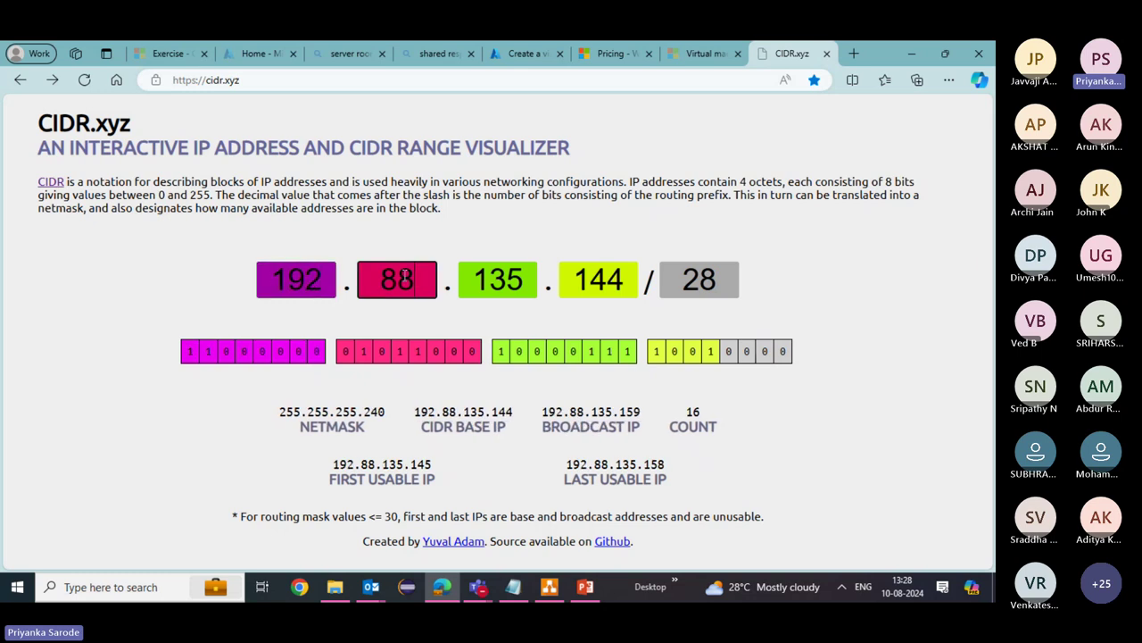
type("168")
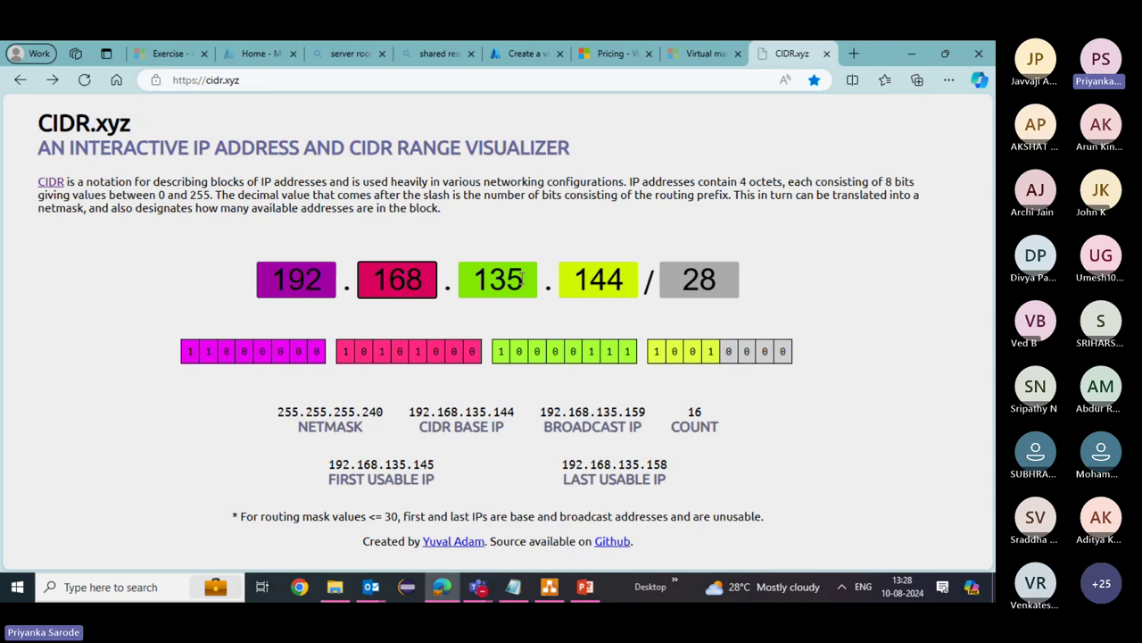
left_click(458, 285)
type("20")
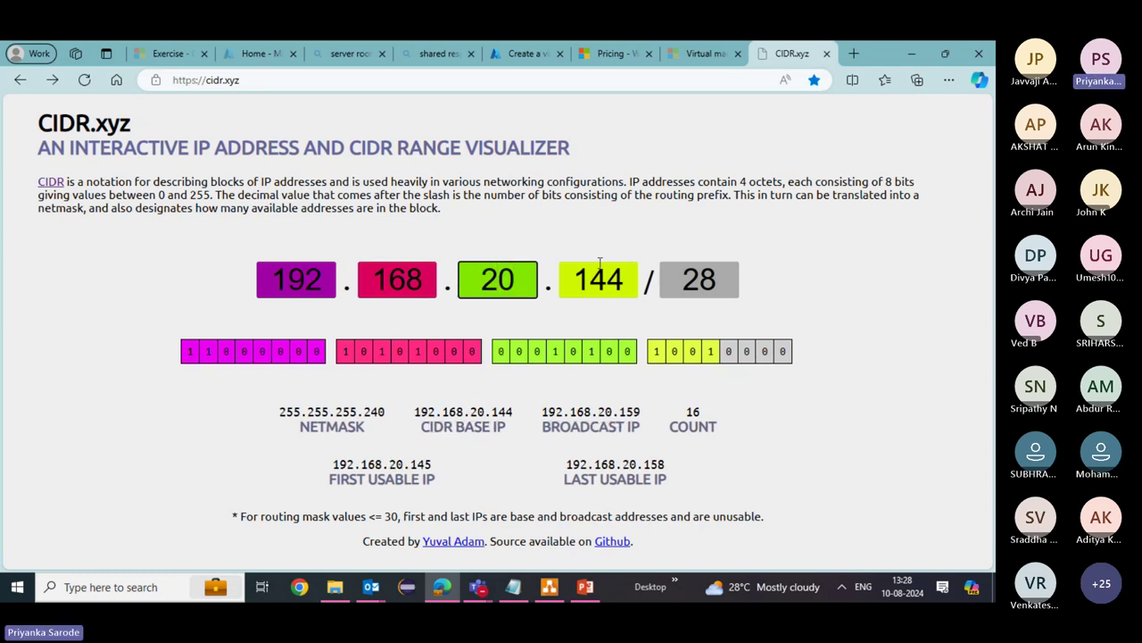
left_click_drag(625, 280, 548, 284)
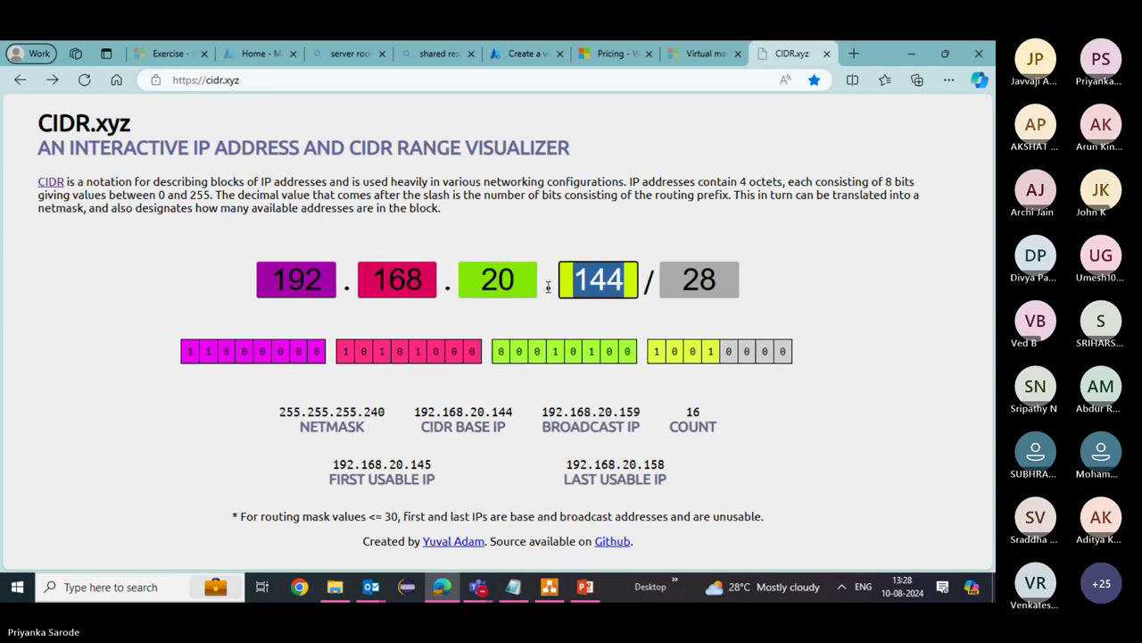
type("15")
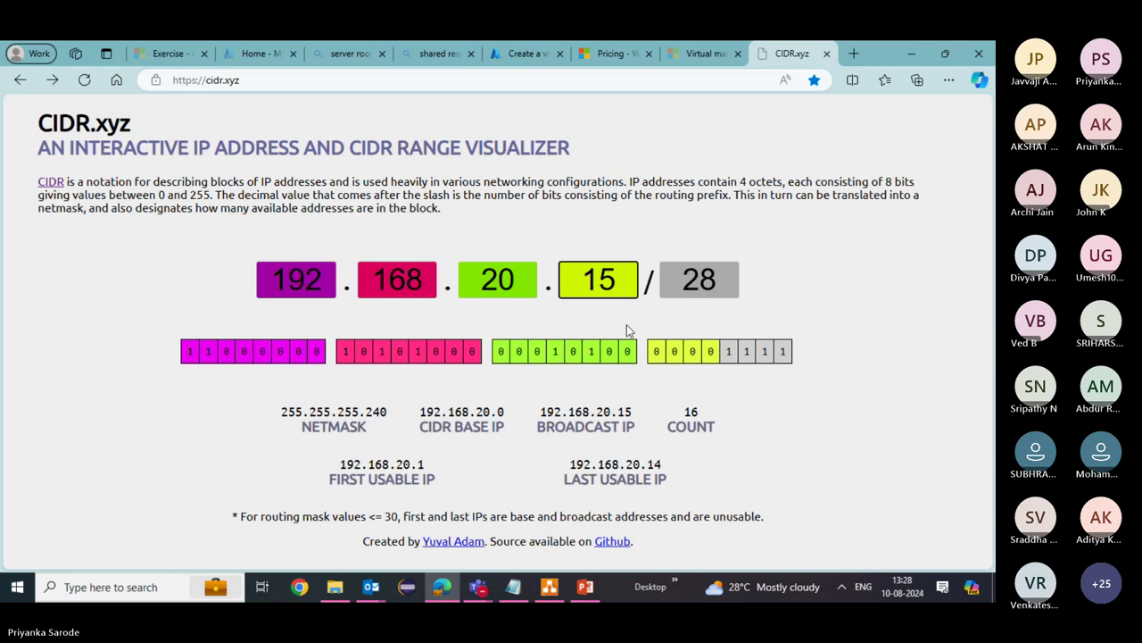
Enter a prefix length of 10, then select it for replacement.
key("Tab")
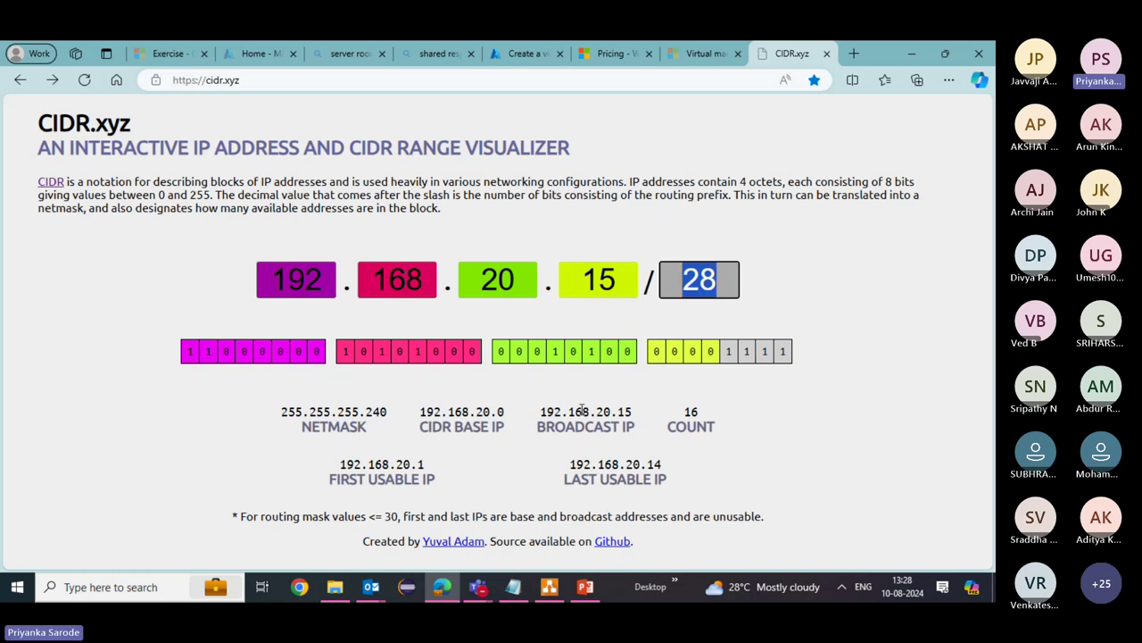
type("10")
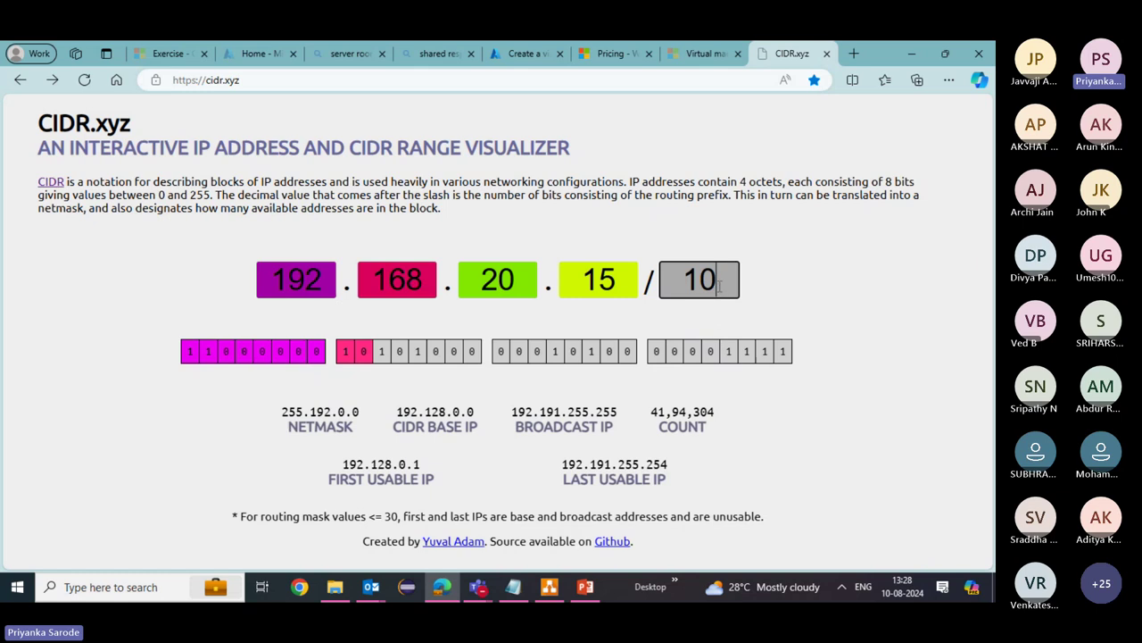
left_click_drag(719, 280, 677, 286)
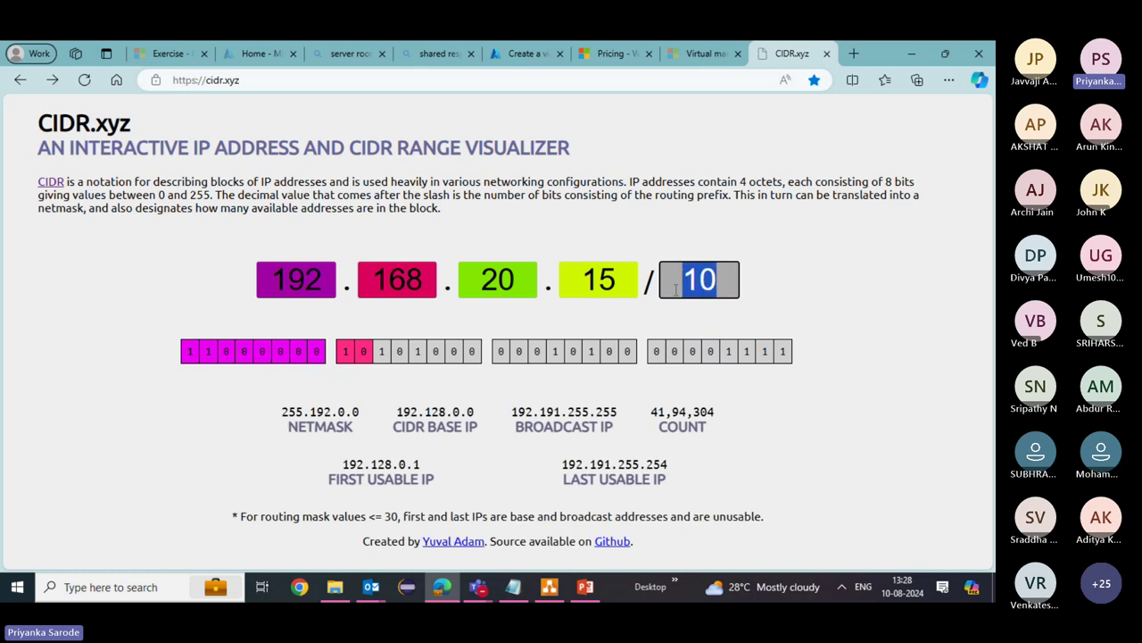
Apply the /16 prefix and highlight the first usable IP 192.168.0.1 and the last usable IP.
type("16")
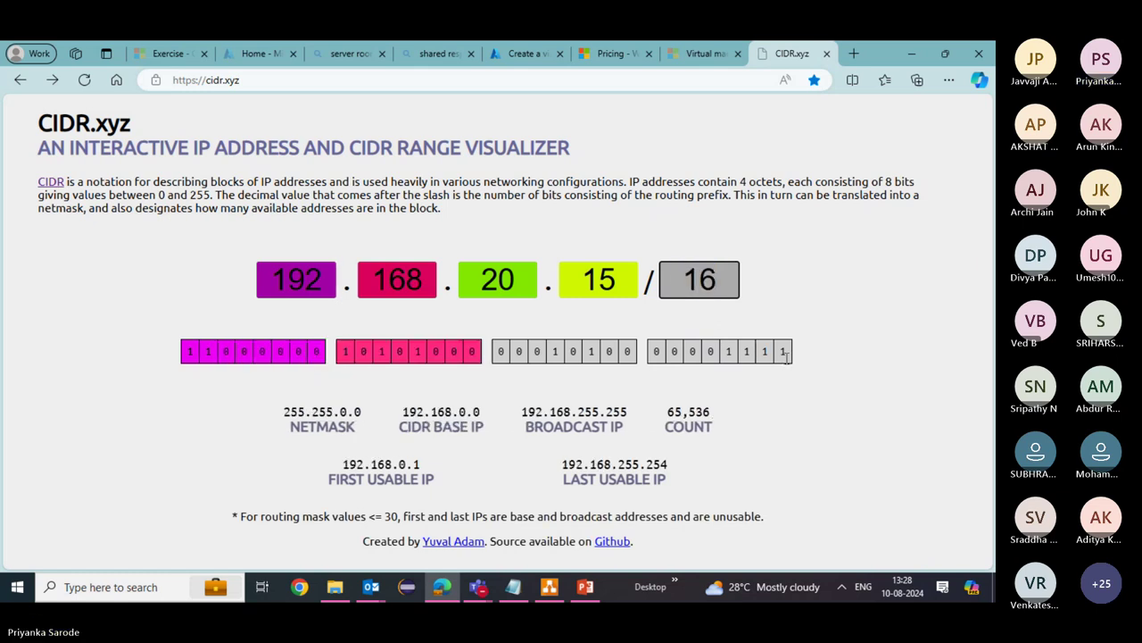
left_click(718, 422)
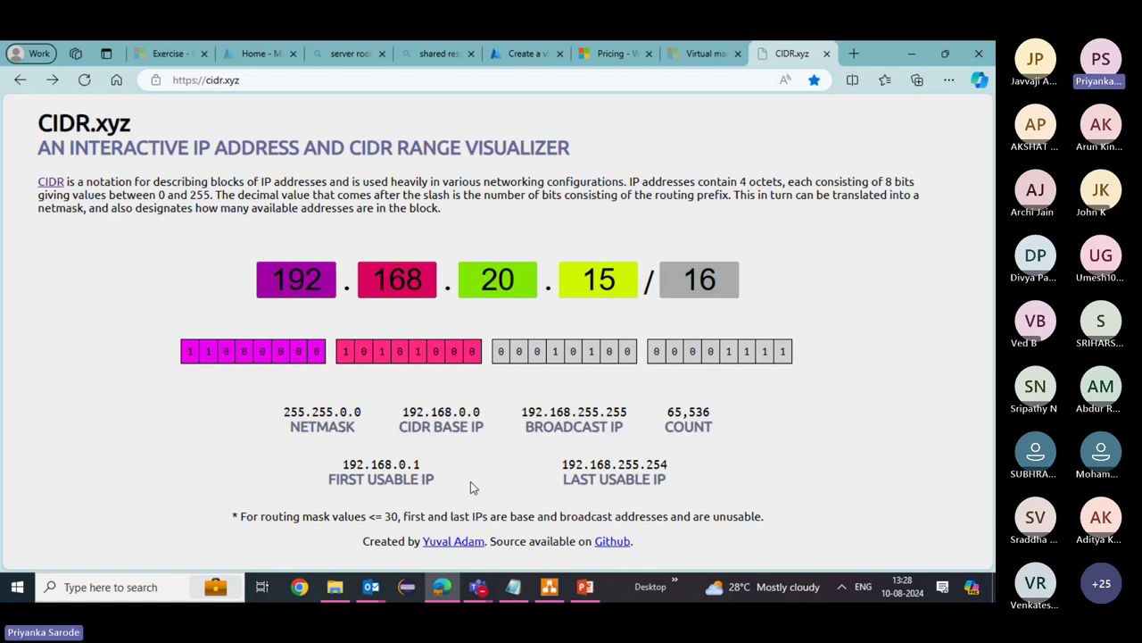
left_click_drag(473, 486, 350, 465)
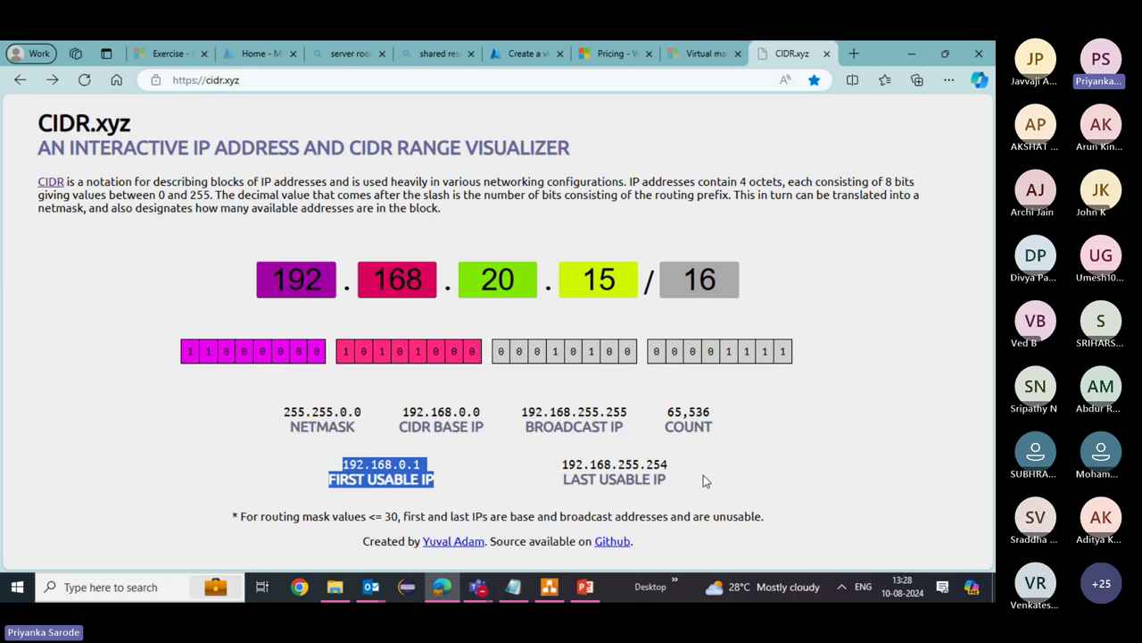
left_click_drag(702, 479, 561, 465)
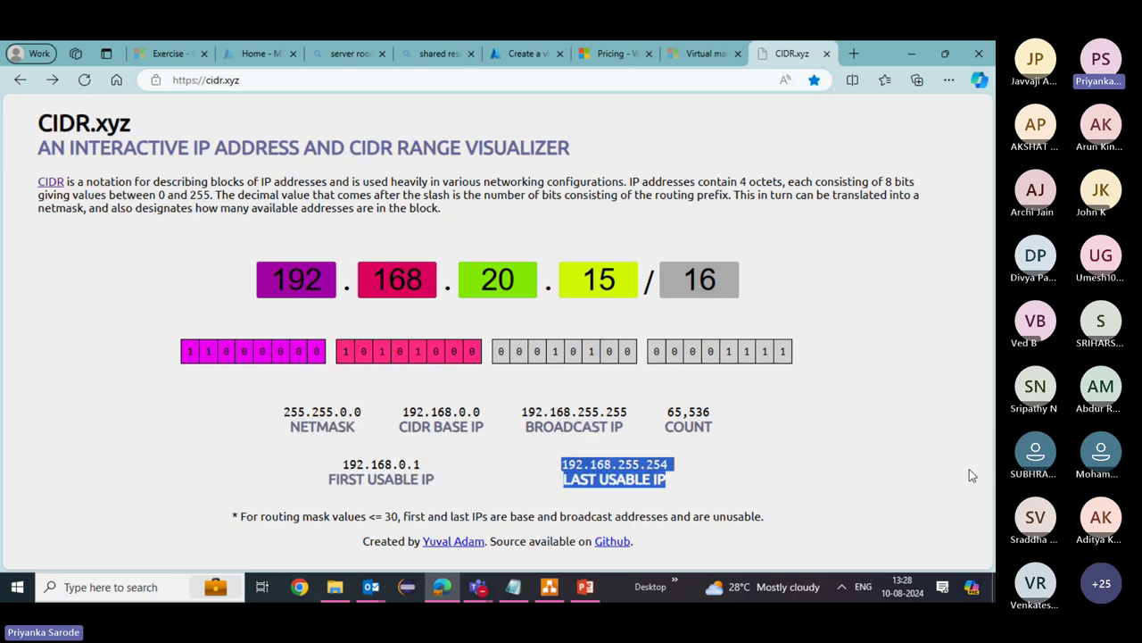
Point out the 65,536-address count, then change the prefix to /29.
left_click(710, 426)
left_click_drag(710, 426, 666, 412)
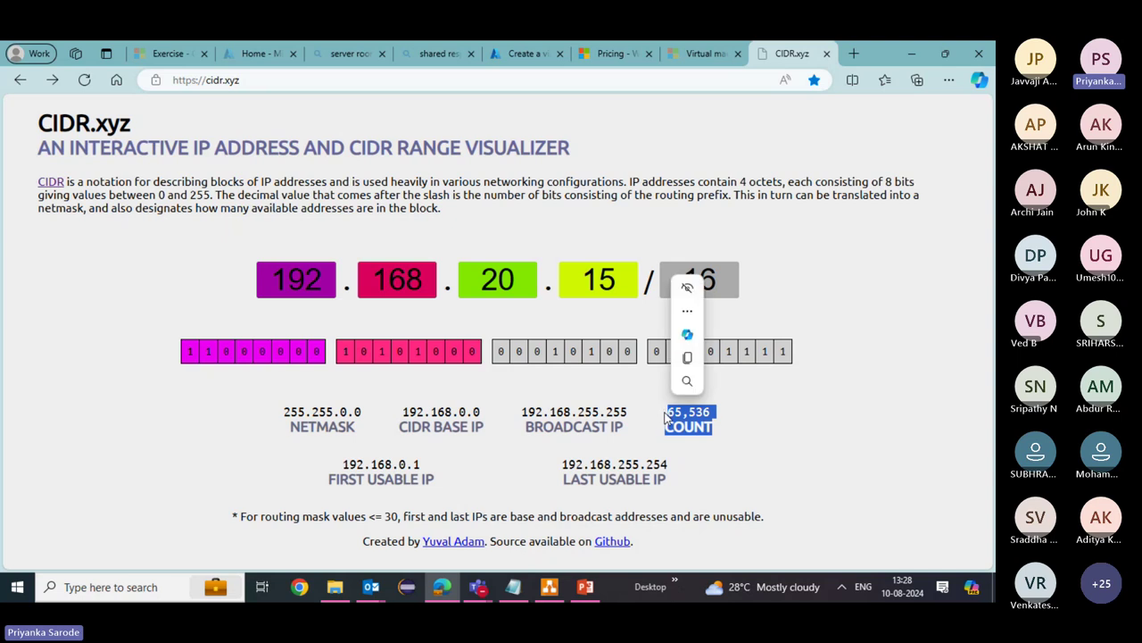
left_click(804, 432)
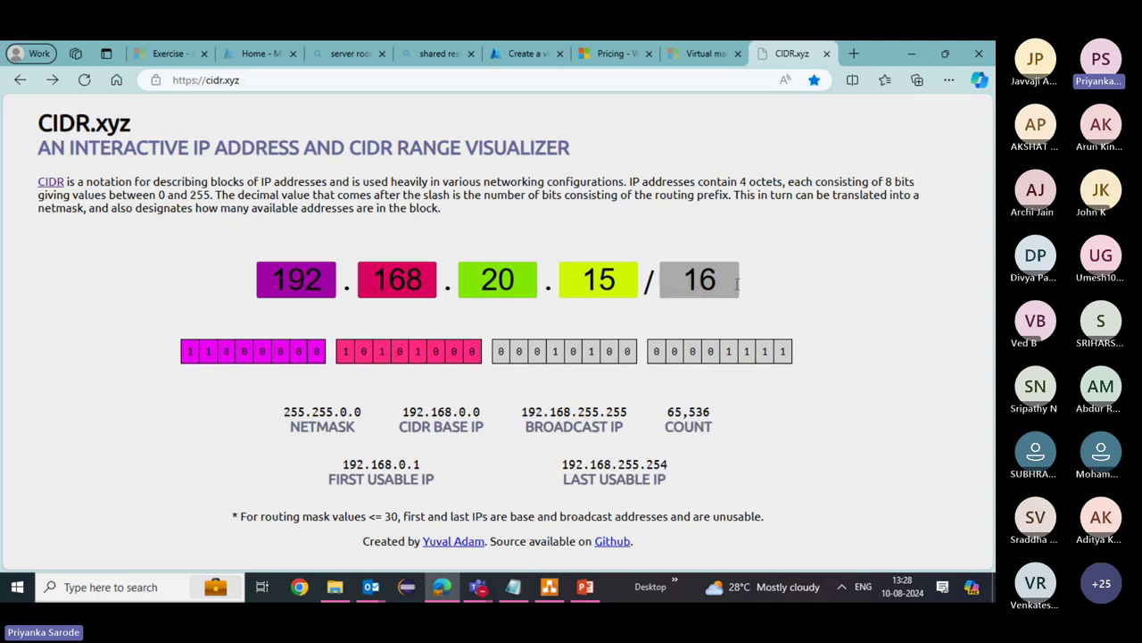
left_click_drag(739, 281, 682, 285)
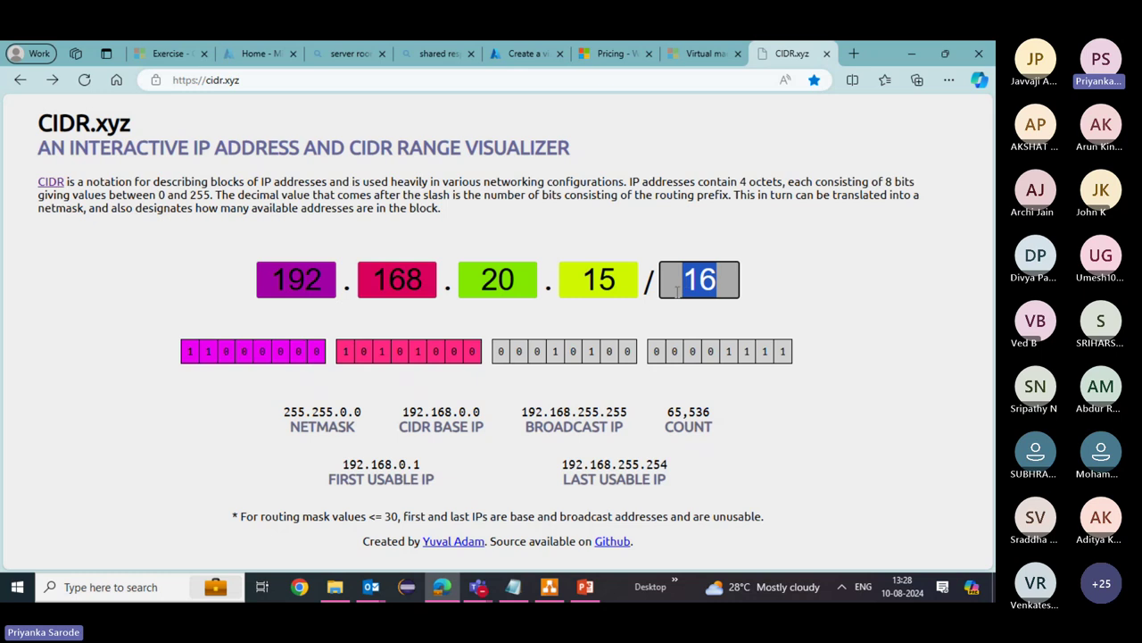
type("29")
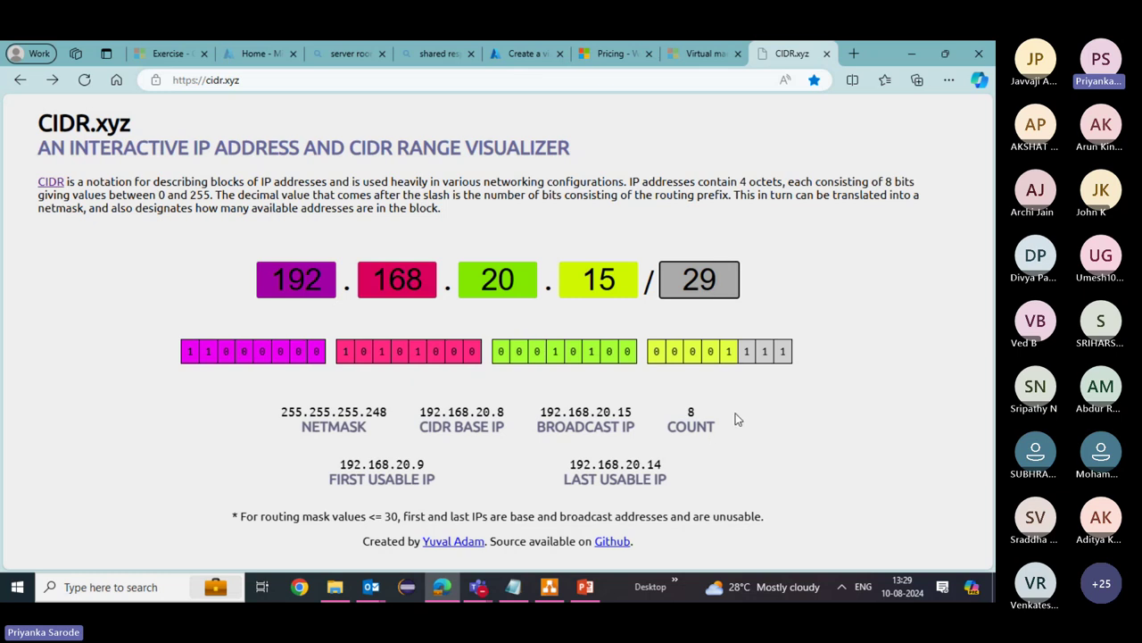
Point out the /29 block's 8 addresses, then change the prefix to /30.
left_click_drag(702, 416, 680, 407)
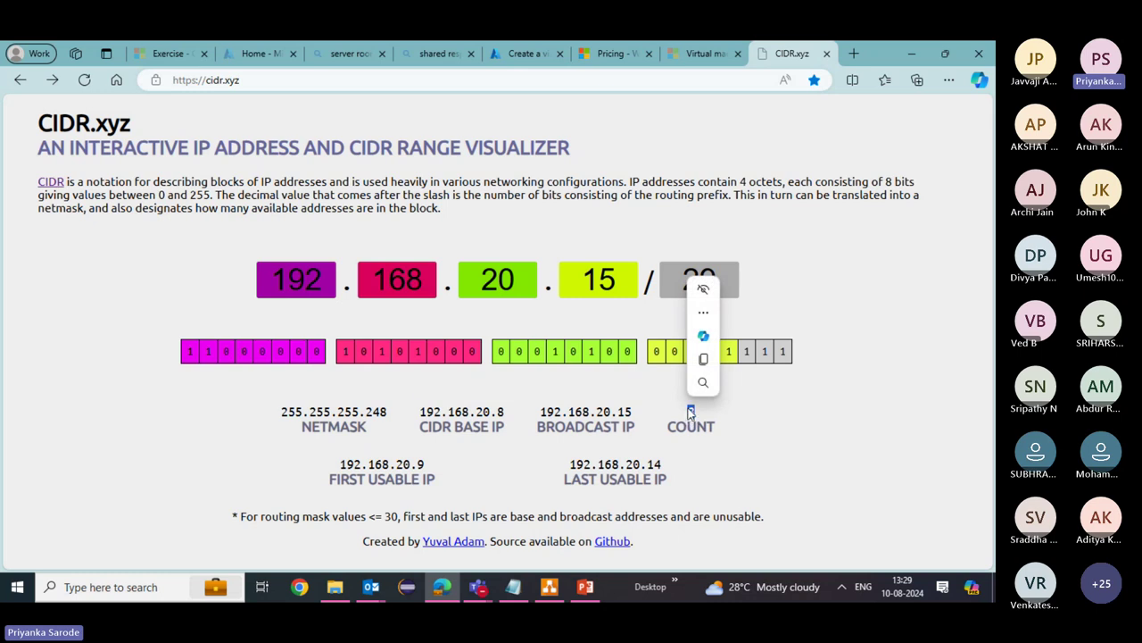
left_click(690, 408)
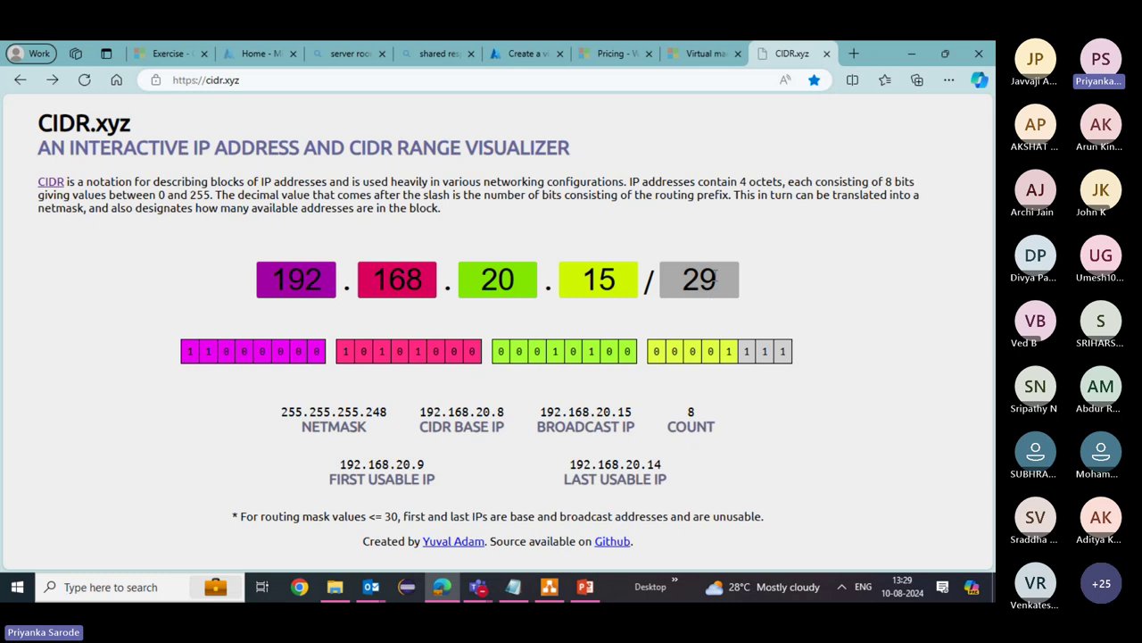
left_click_drag(718, 279, 677, 276)
type("30")
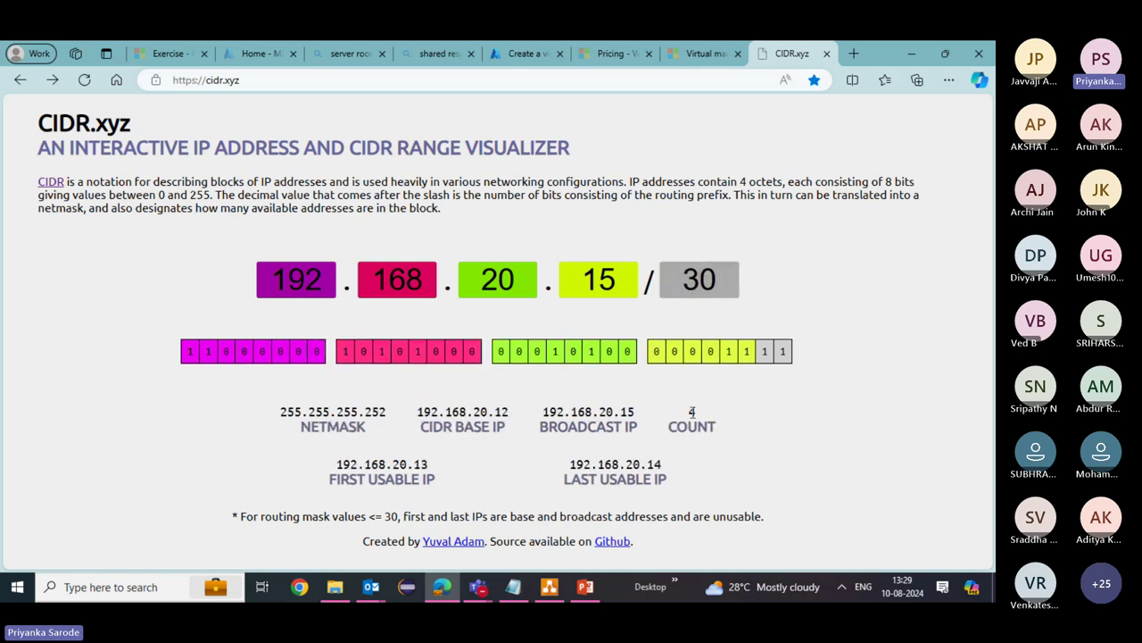
Highlight the resulting count of 4 addresses in the /30 block.
double_click(691, 411)
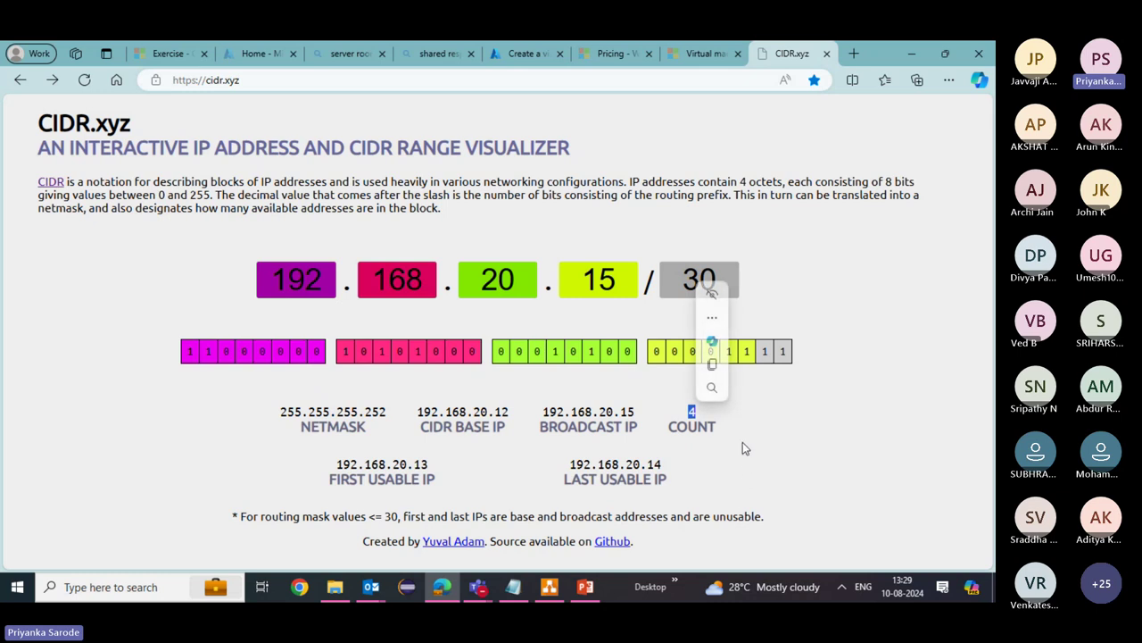
left_click(743, 435)
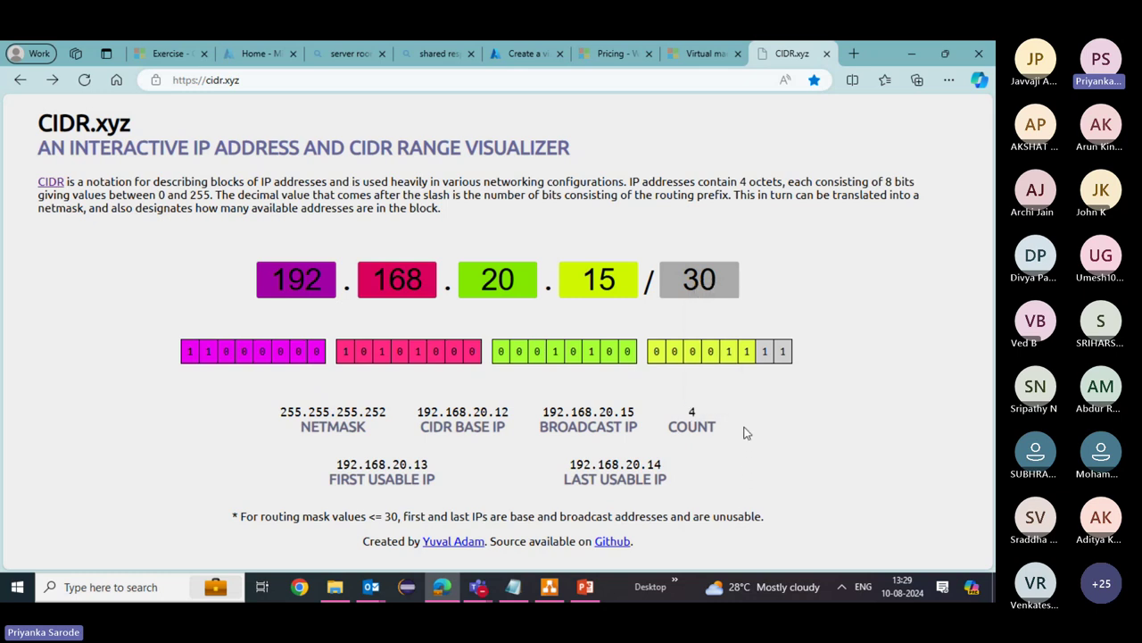
double_click(693, 413)
left_click(716, 475)
Use Alt+Tab to switch windows toward the Azure Create a virtual machine page.
key("alt+Tab")
key("alt+Tab")
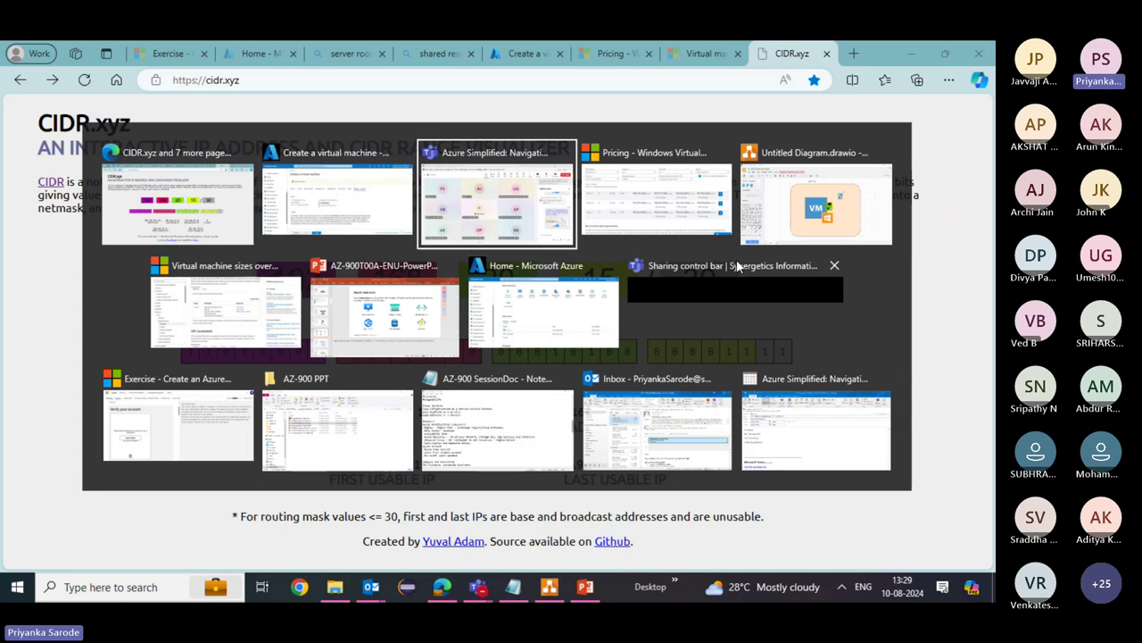
key("alt+Tab")
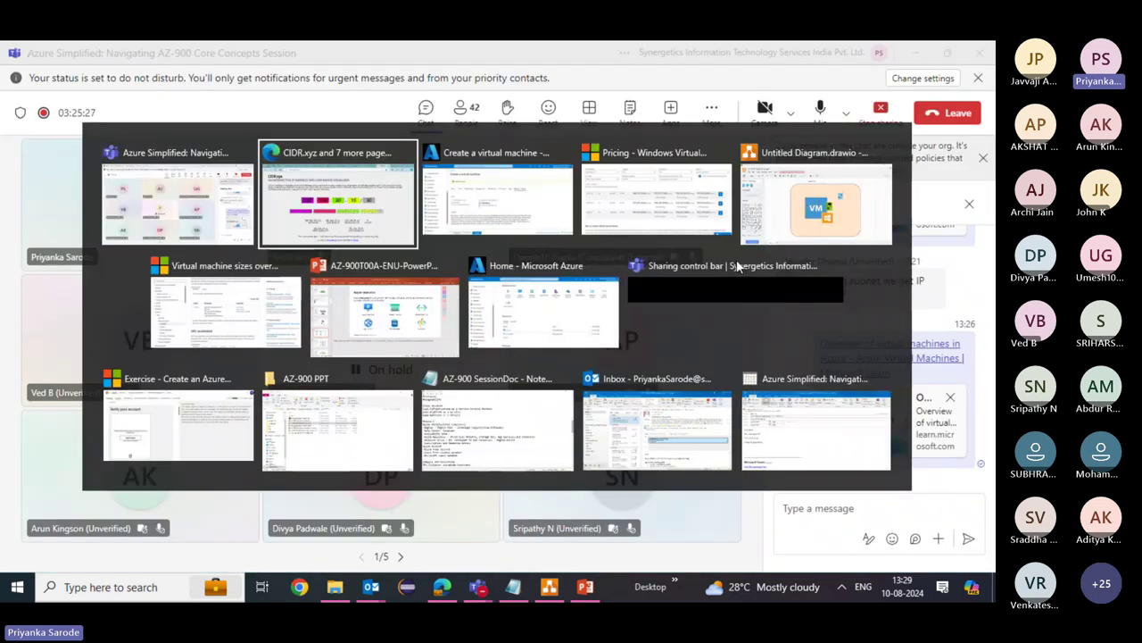
key("alt+Tab")
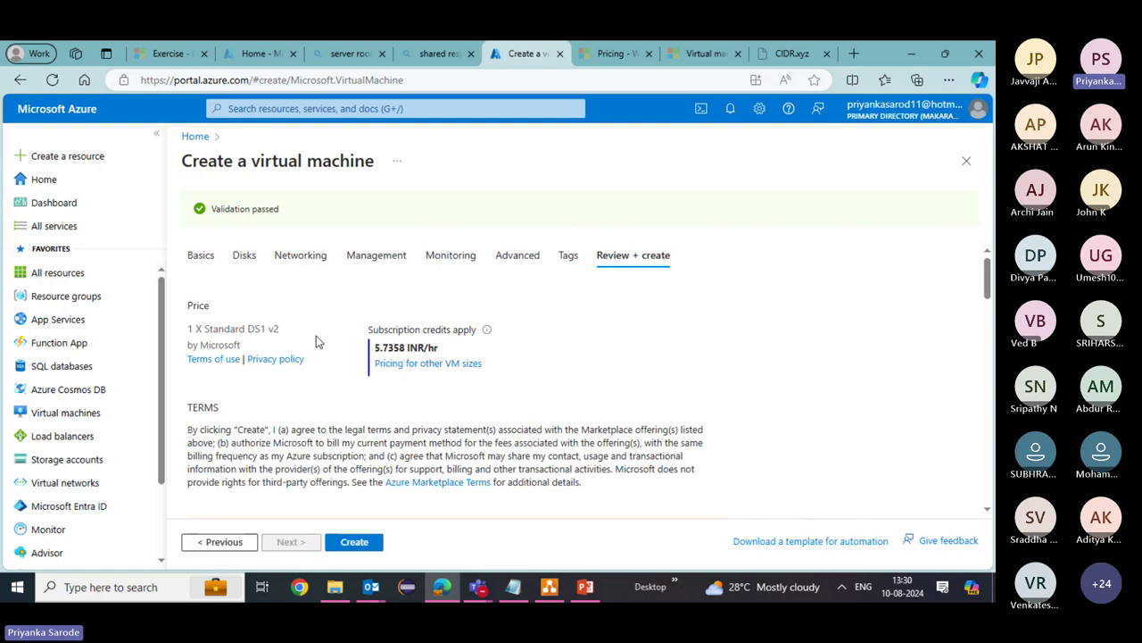
Start the vm-01 deployment from the validated Review + create page.
left_click(354, 546)
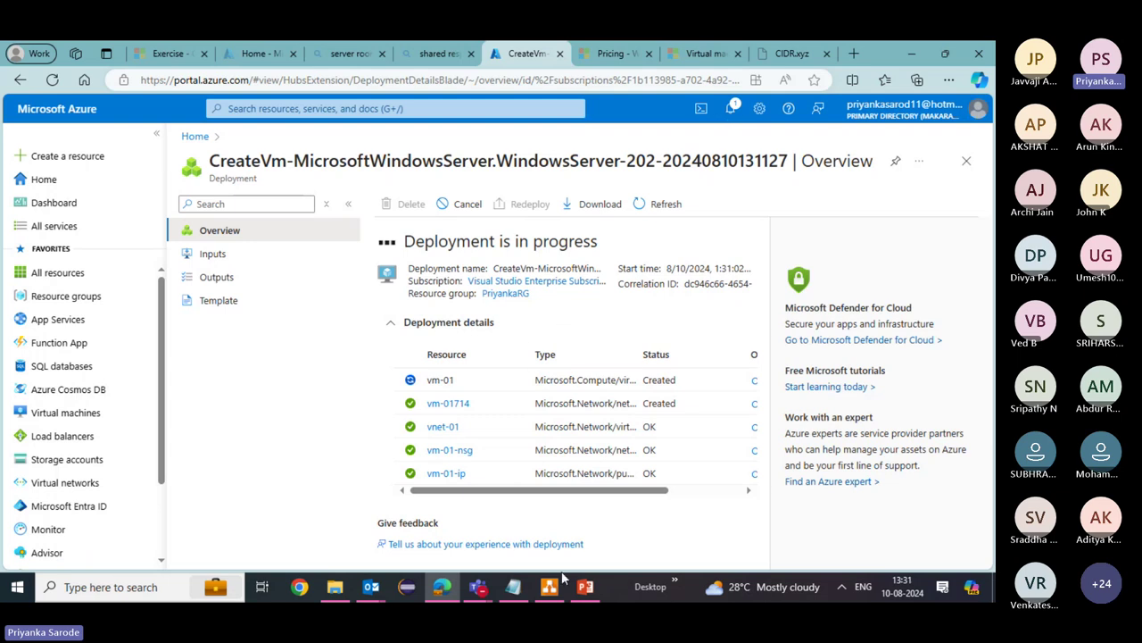
Bring PowerPoint forward on slide 19, 'Exercise—create an Azure resource'.
left_click(584, 586)
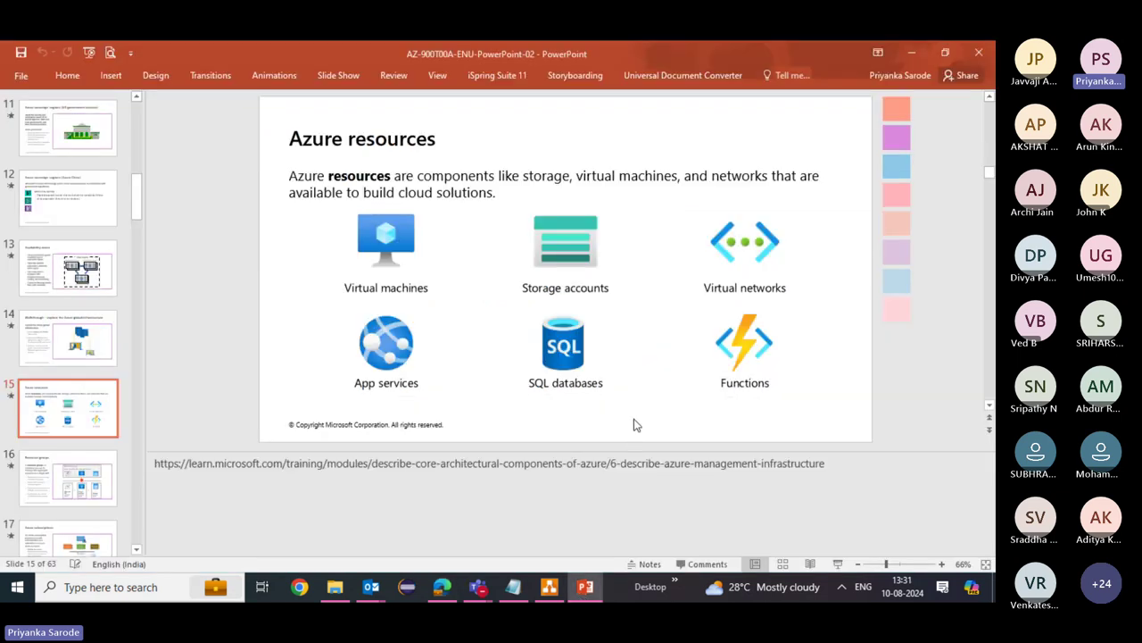
scroll(440, 323, "down", 4)
scroll(440, 326, "down", 5)
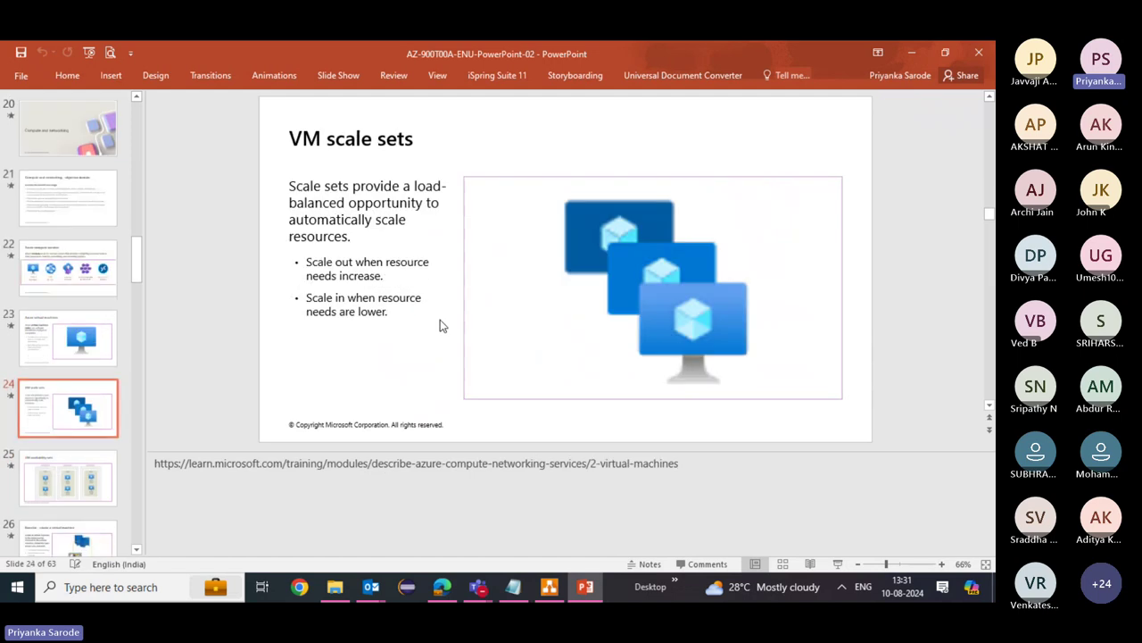
scroll(440, 323, "up", 3)
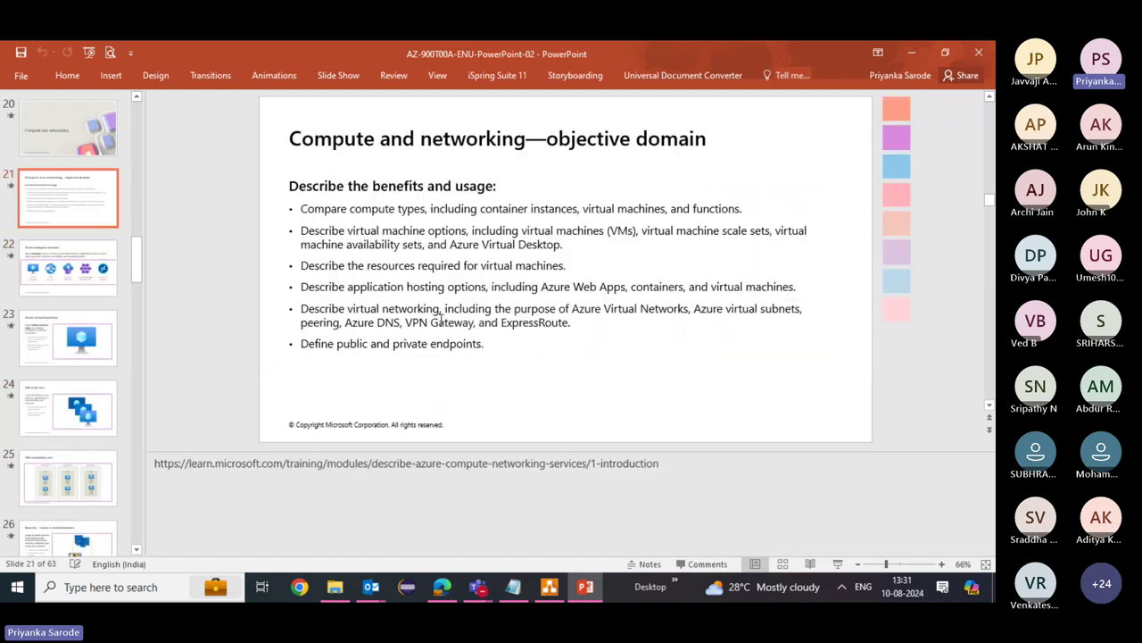
scroll(440, 319, "up", 2)
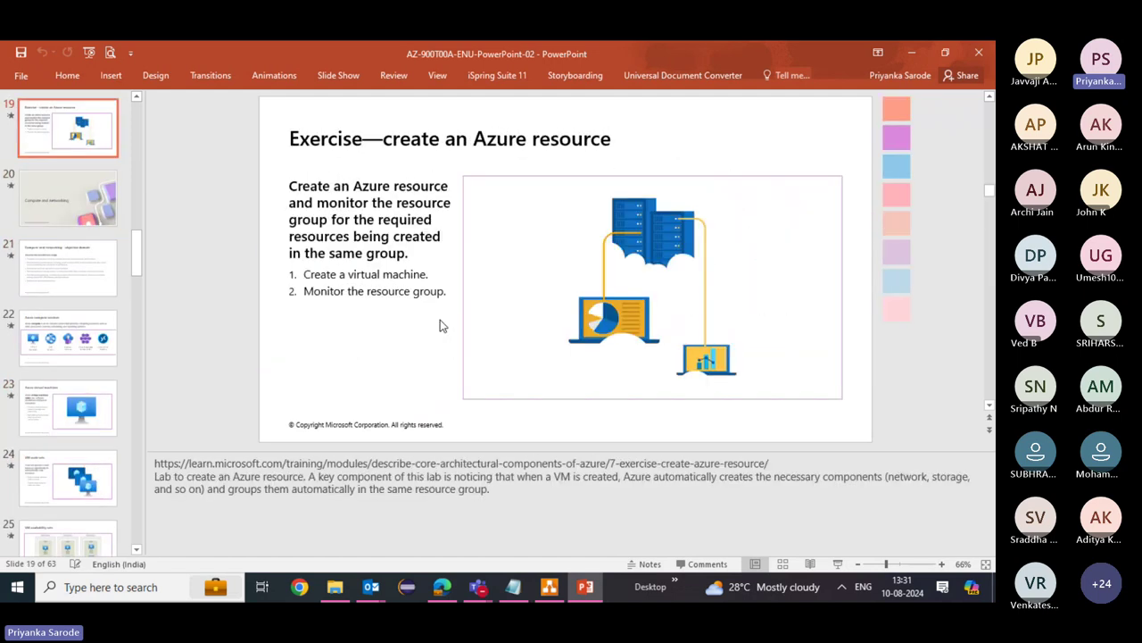
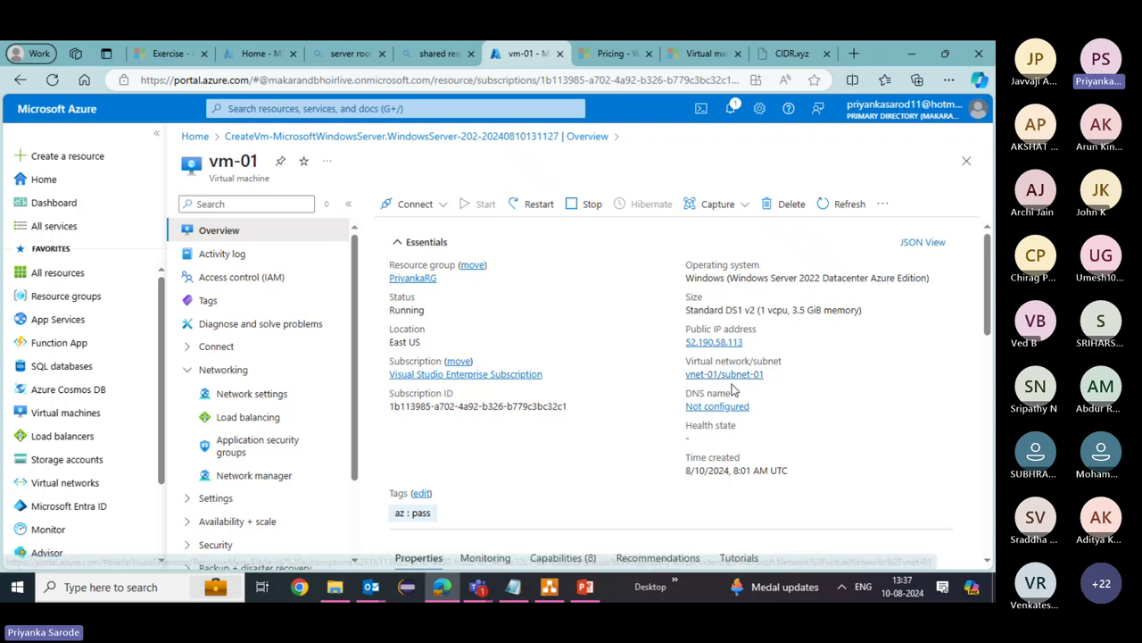
Copy vm-01's public IP address and open its Networking > Network settings page.
left_click(751, 342)
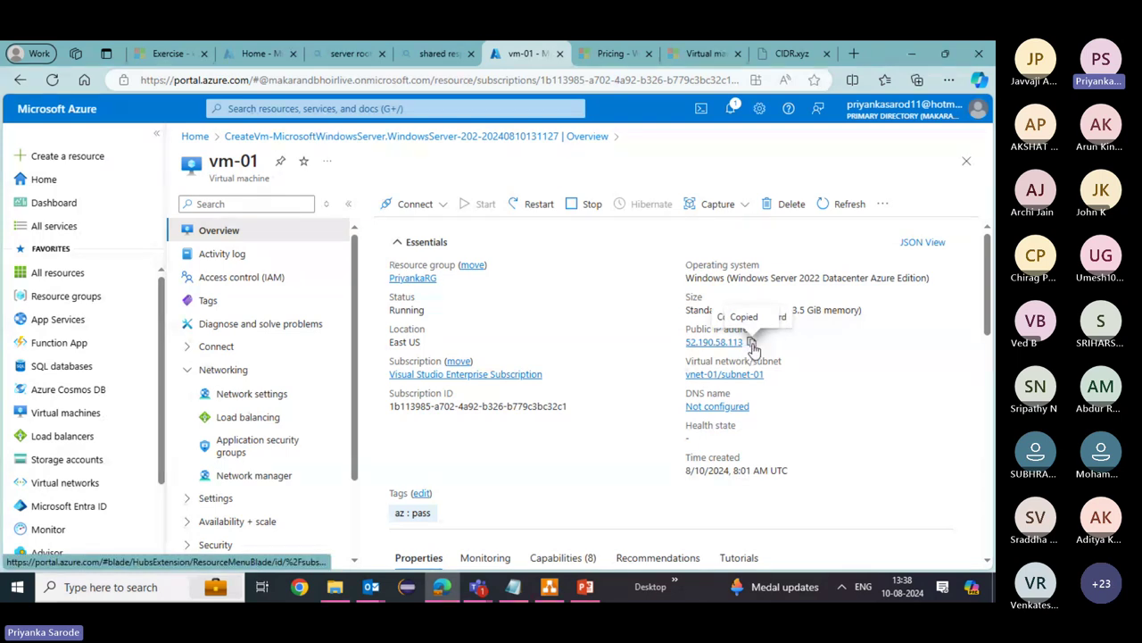
left_click(194, 371)
left_click(195, 371)
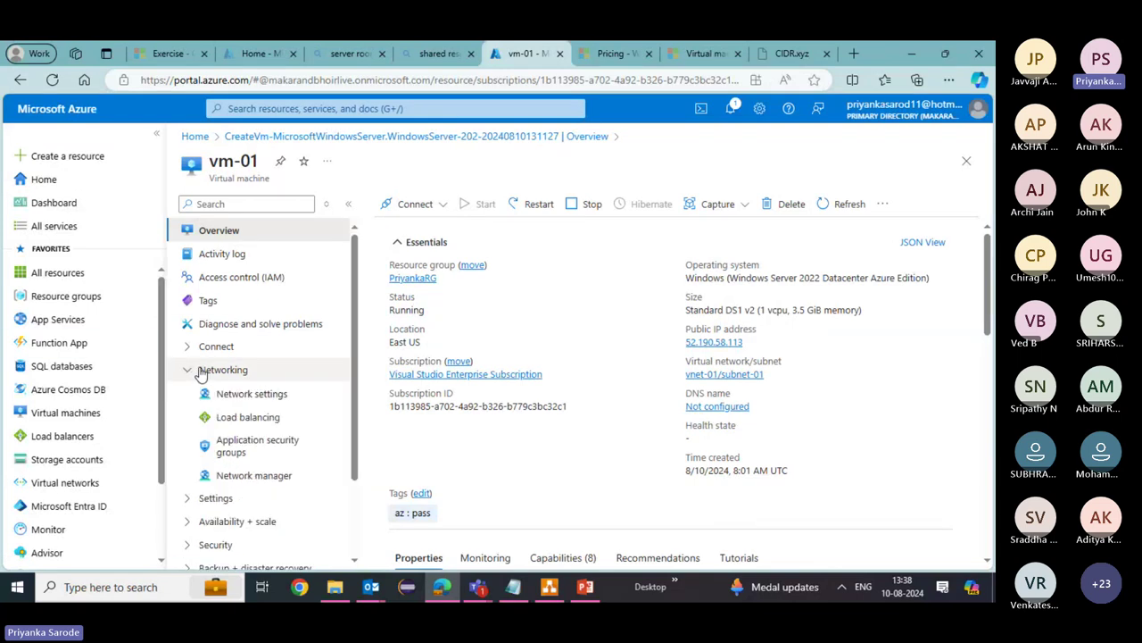
left_click(221, 399)
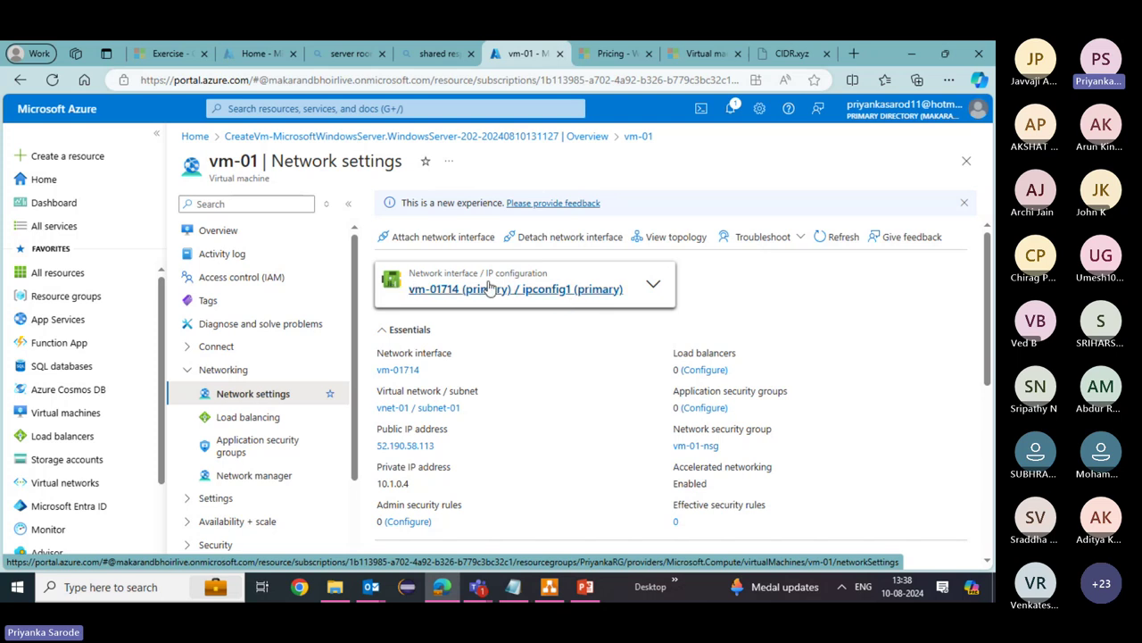
Check the IP configuration list, then review the vm-01714 network interface details.
left_click(652, 283)
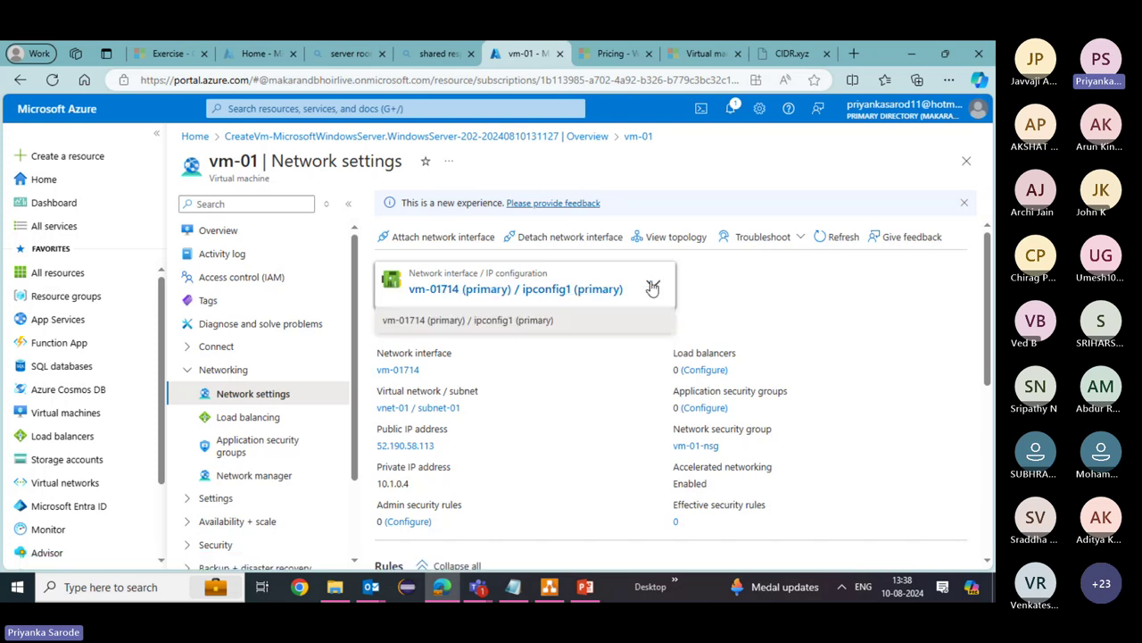
left_click(521, 367)
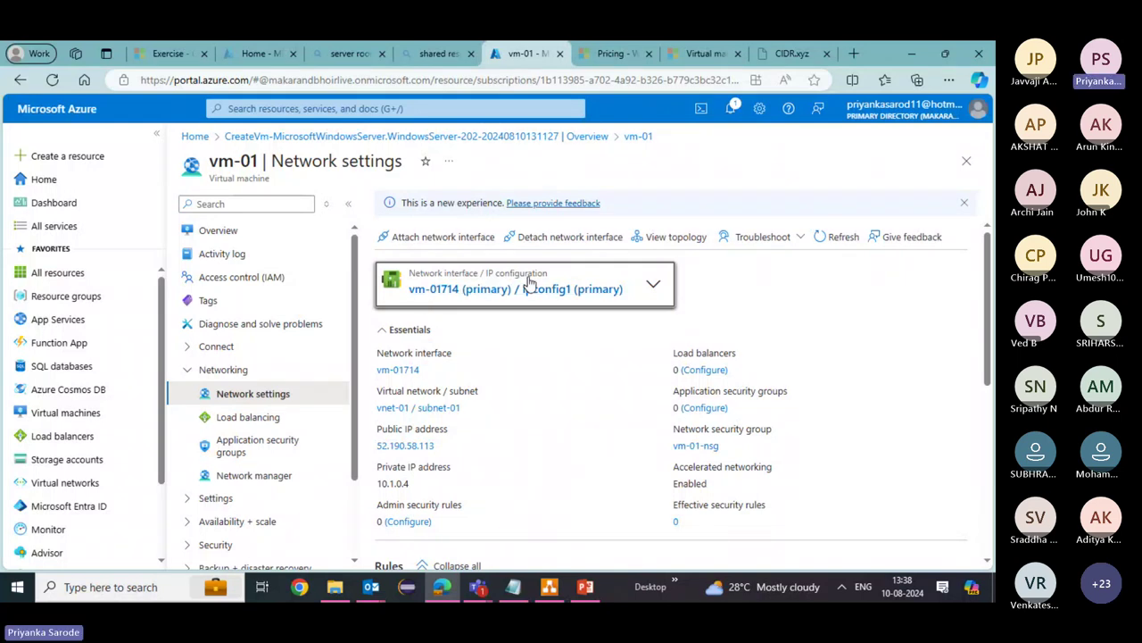
left_click(393, 370)
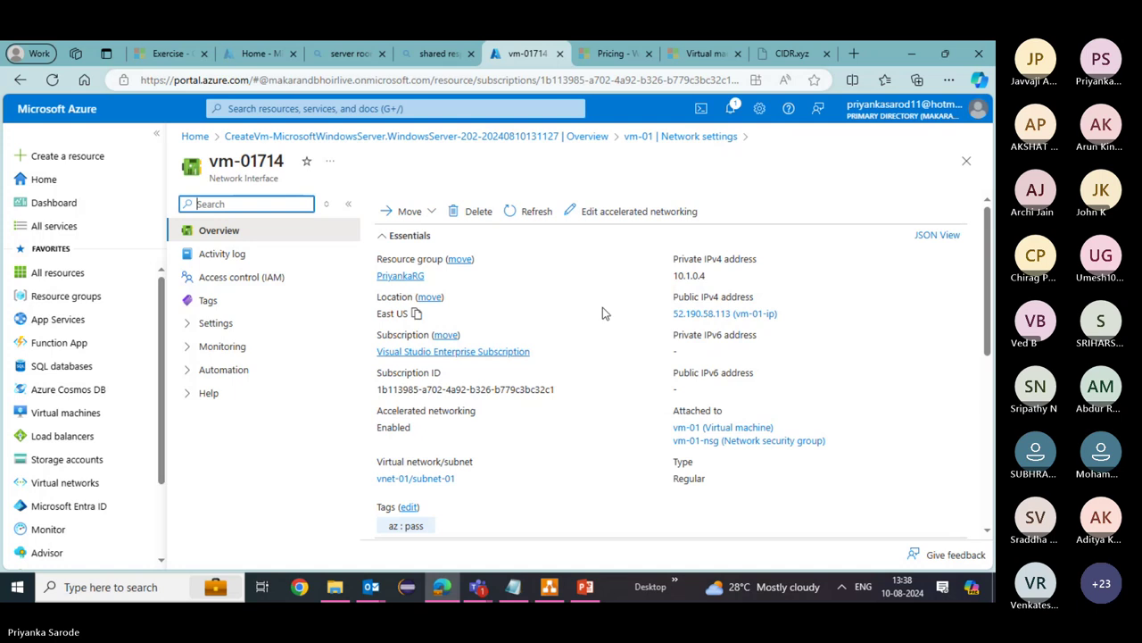
scroll(675, 469, "down", 1)
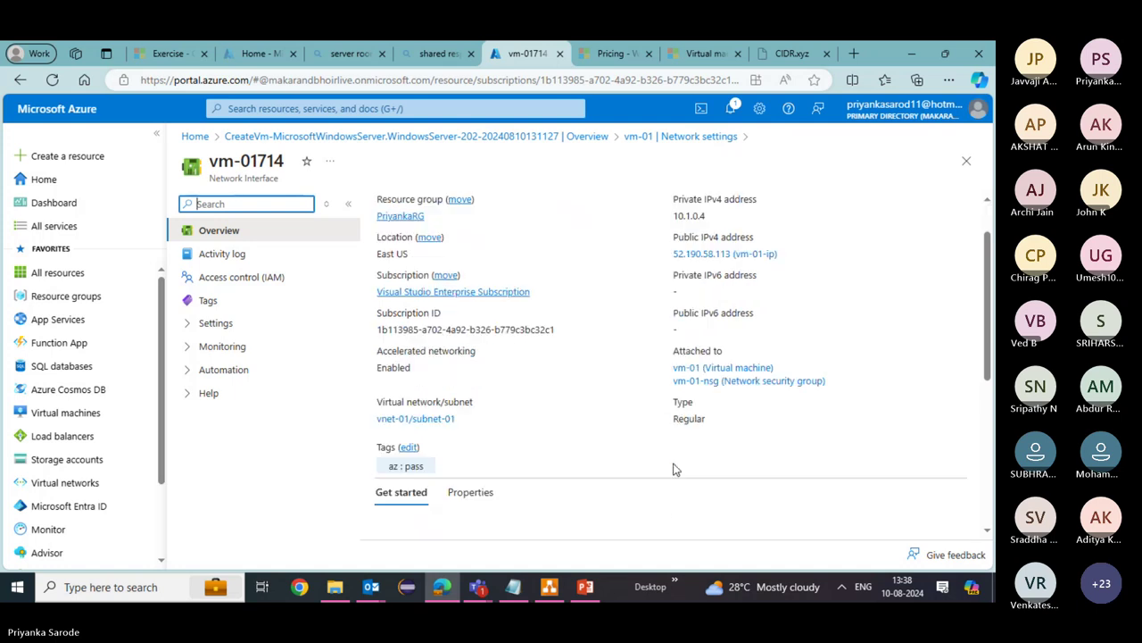
scroll(676, 468, "down", 3)
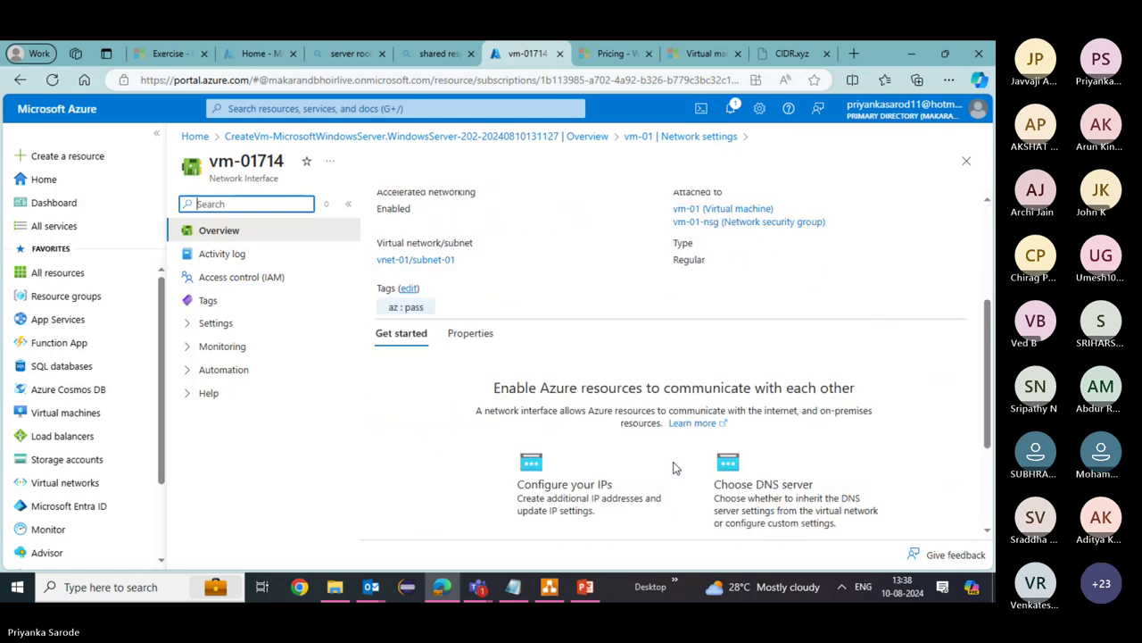
scroll(675, 469, "down", 3)
Return to vm-01's network settings and open the vm-01-nsg network security group.
left_click(19, 79)
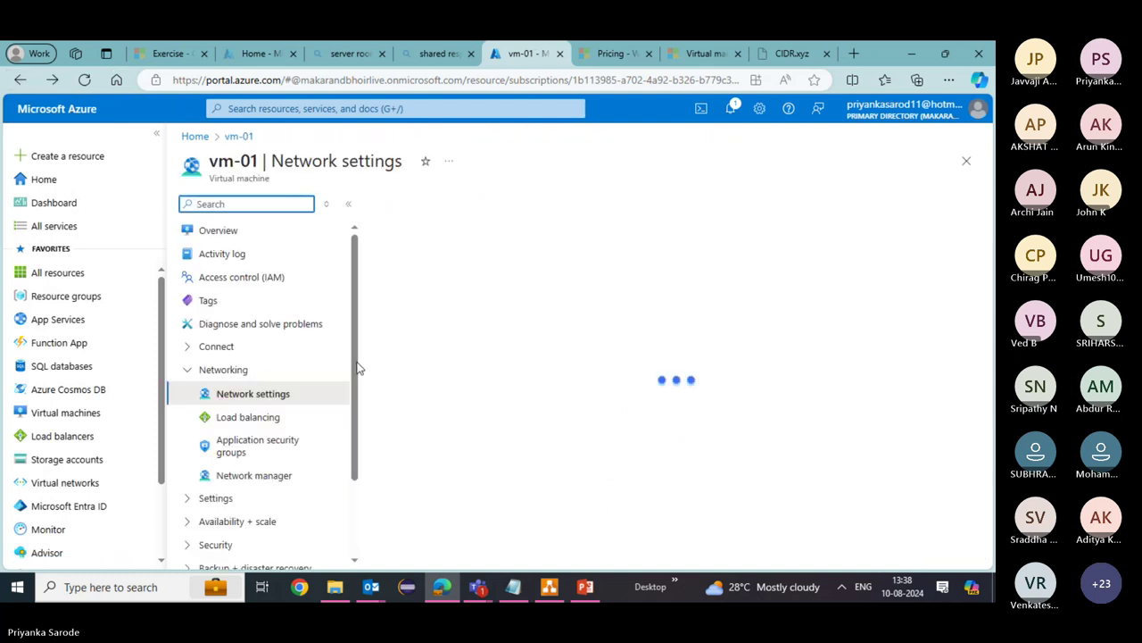
scroll(595, 344, "down", 2)
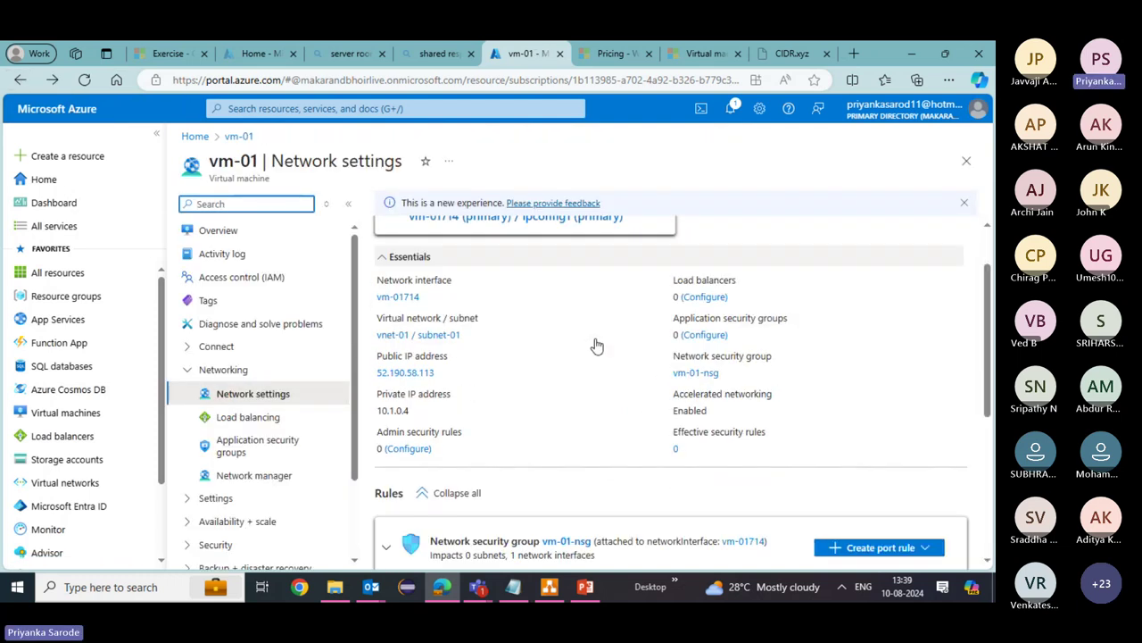
left_click(699, 378)
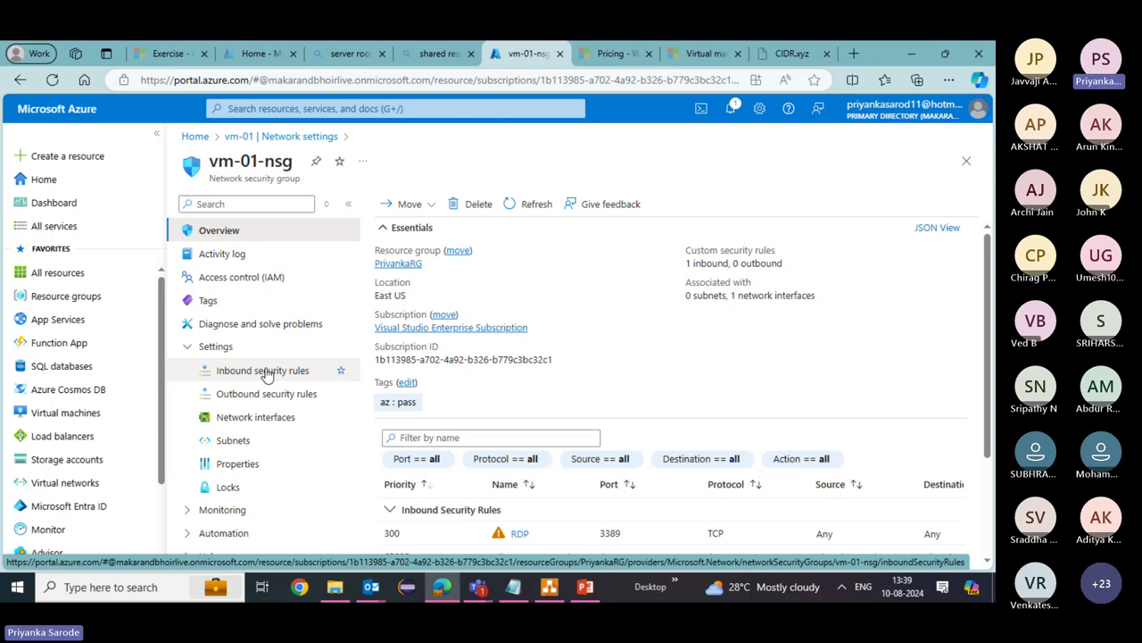
Review vm-01-nsg's inbound rules (RDP, priority 300, TCP 3389) and its outbound rules.
left_click(266, 373)
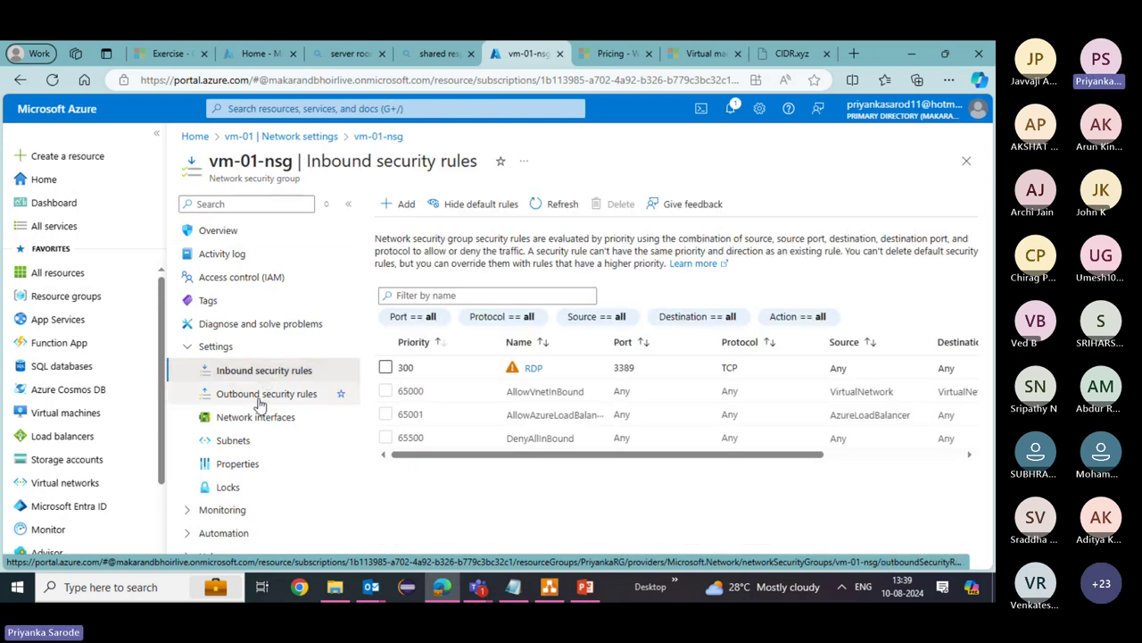
left_click(259, 402)
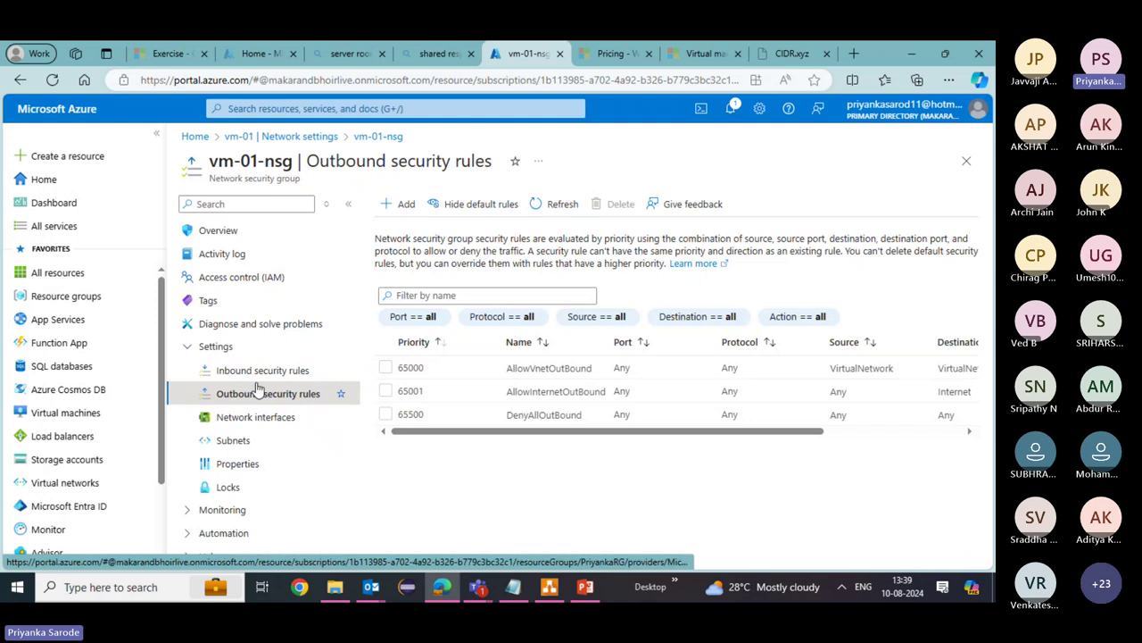
left_click(255, 379)
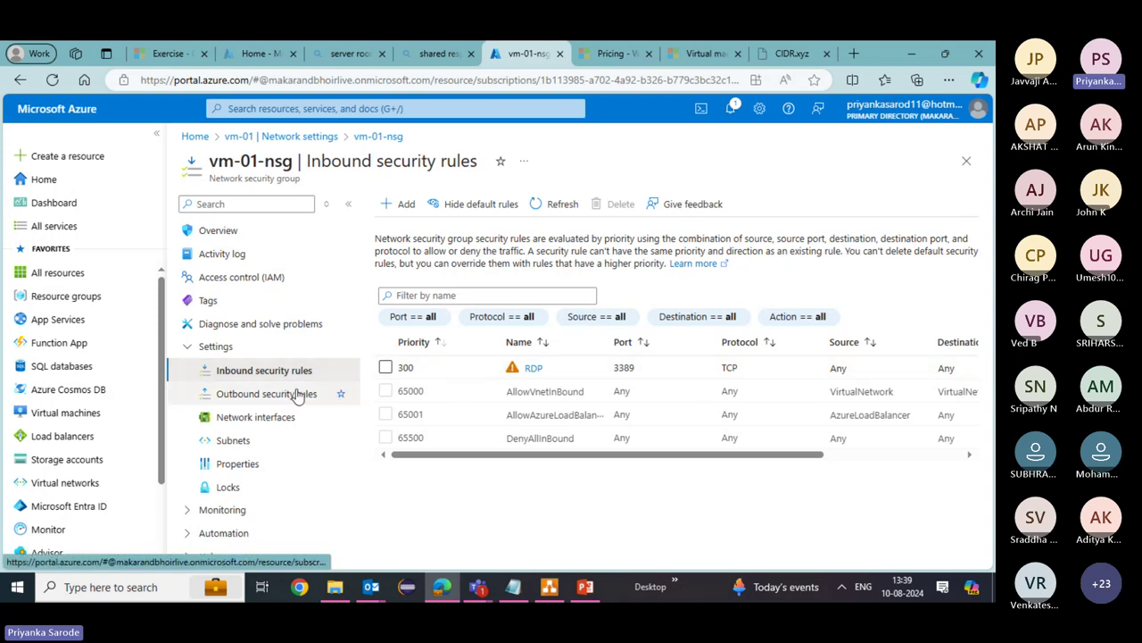
left_click(228, 397)
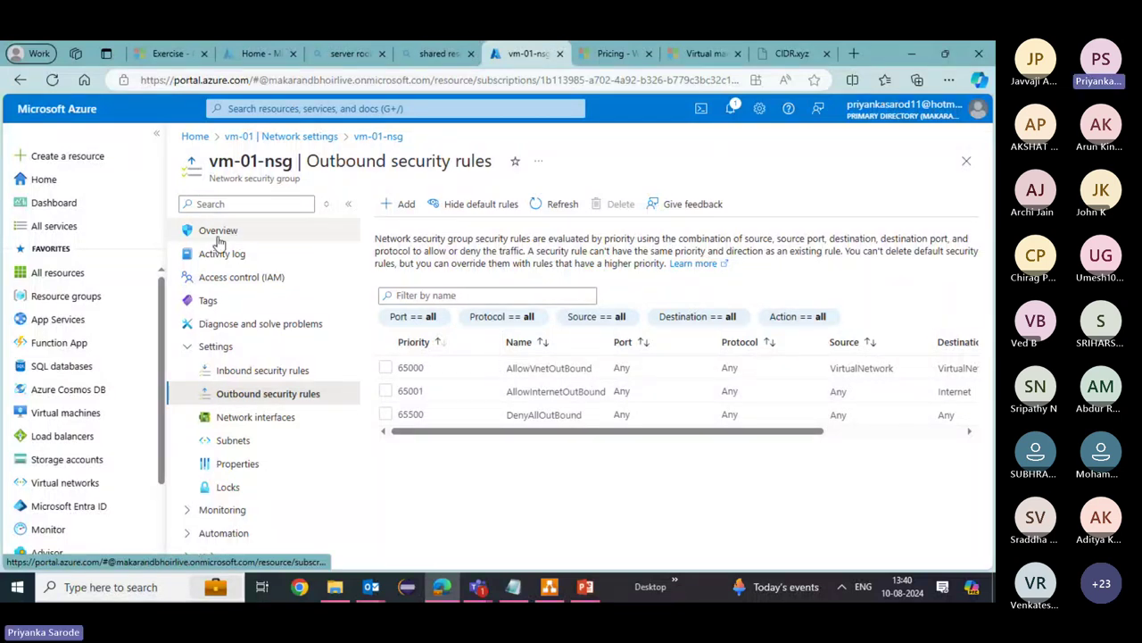
Check the NSG's network interfaces, subnets and properties, then go back to vm-01's overview.
left_click(227, 426)
left_click(230, 448)
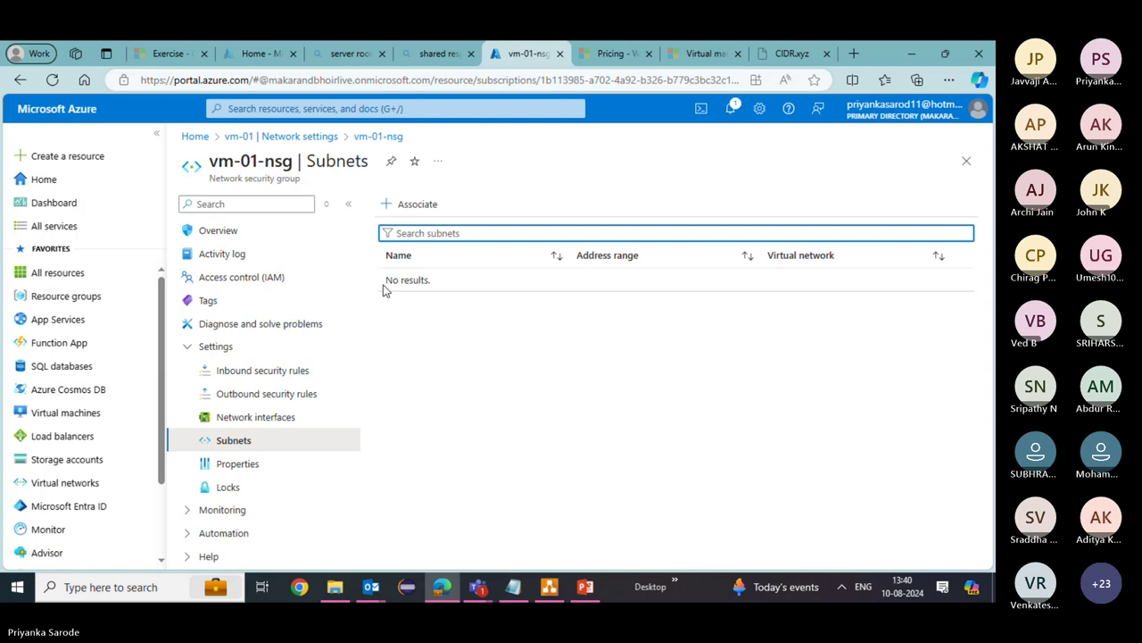
left_click(233, 441)
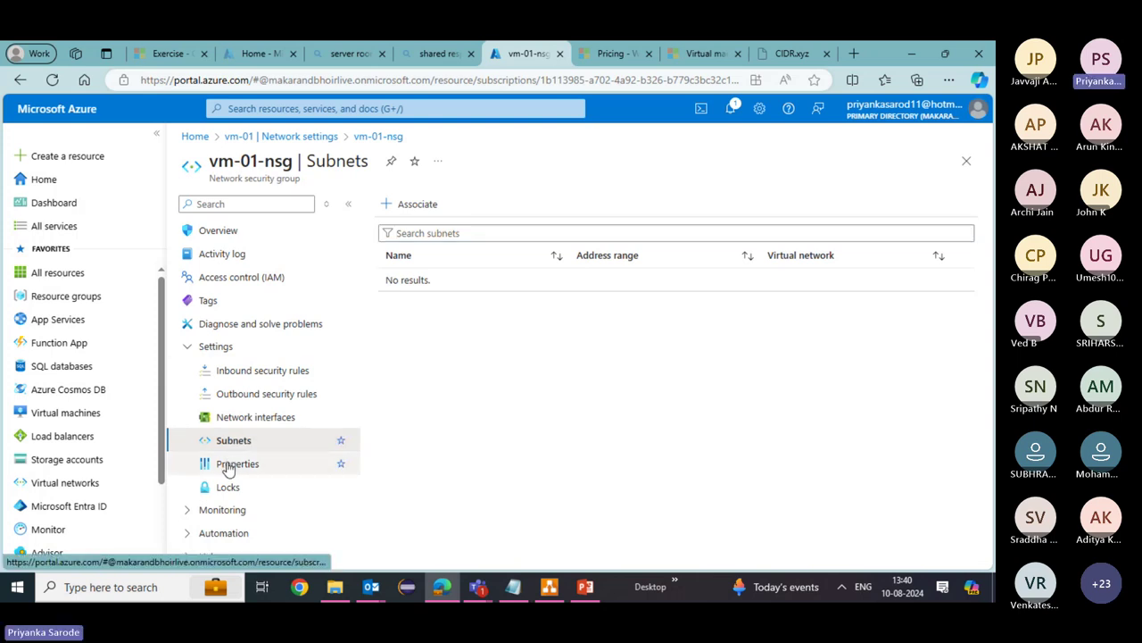
left_click(228, 466)
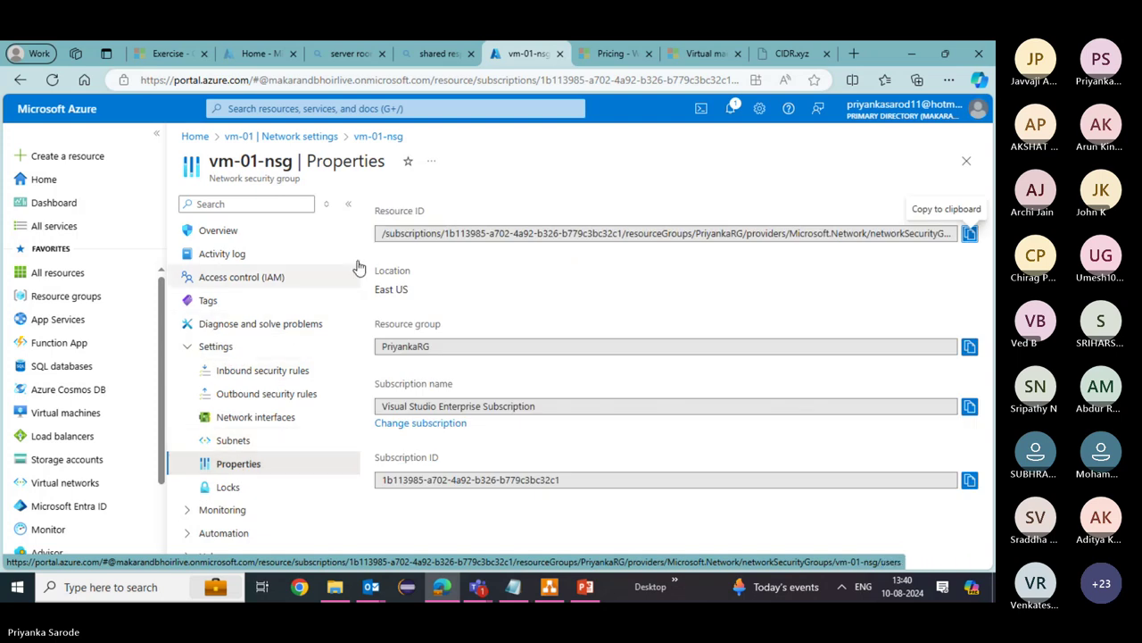
left_click(289, 139)
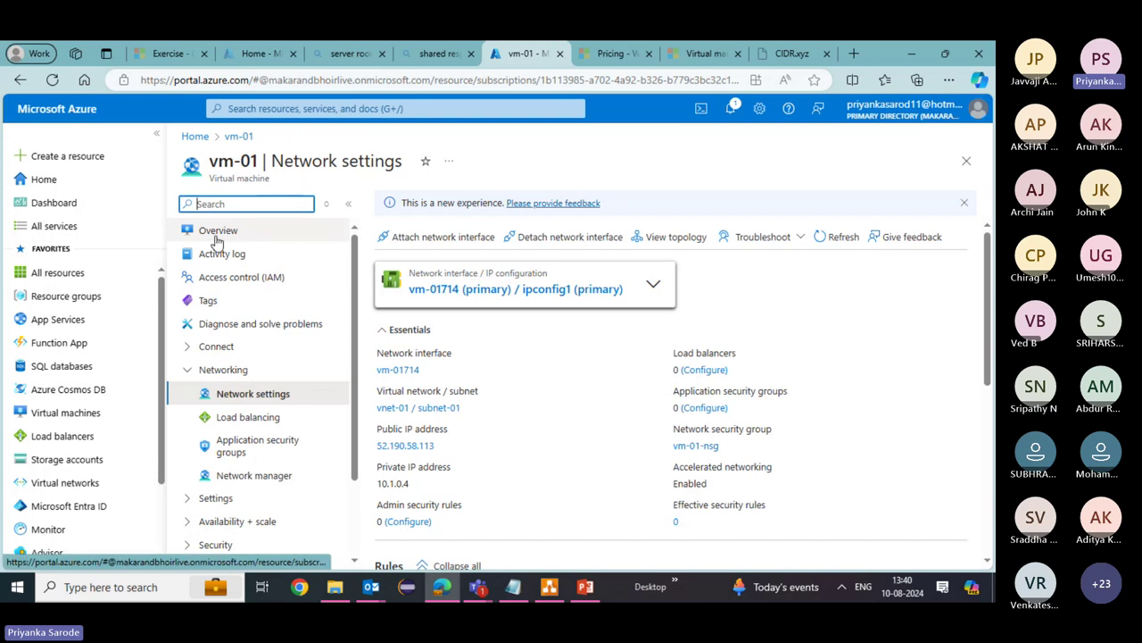
left_click(216, 234)
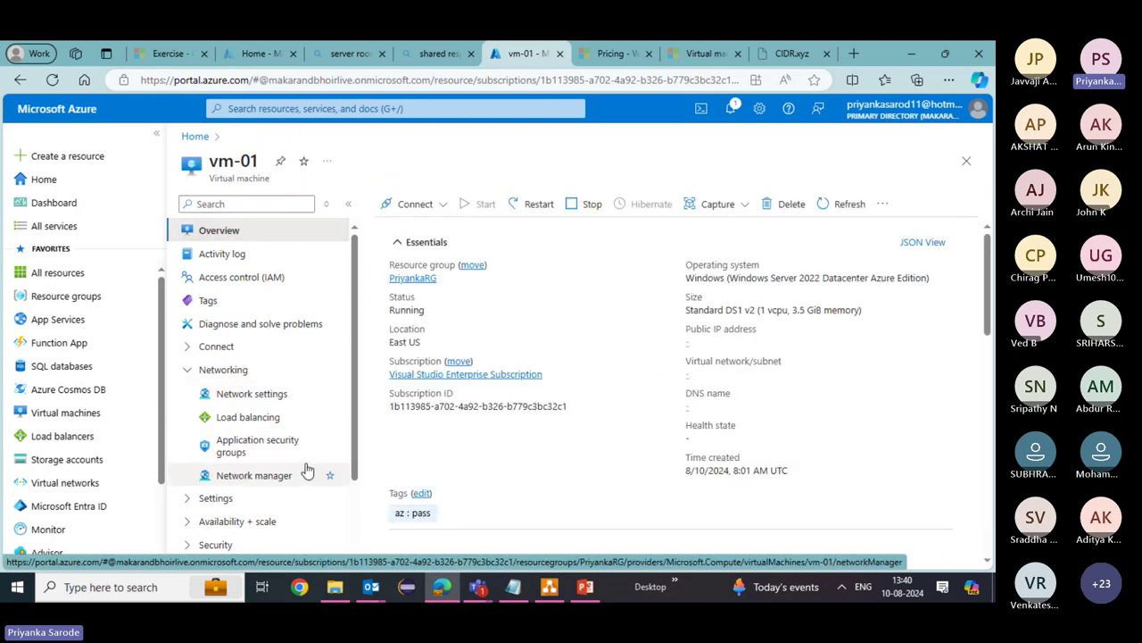
Copy public IP 52.190.58.113 from vm-01's overview and bring up Windows search.
scroll(352, 406, "down", 1)
scroll(355, 444, "down", 2)
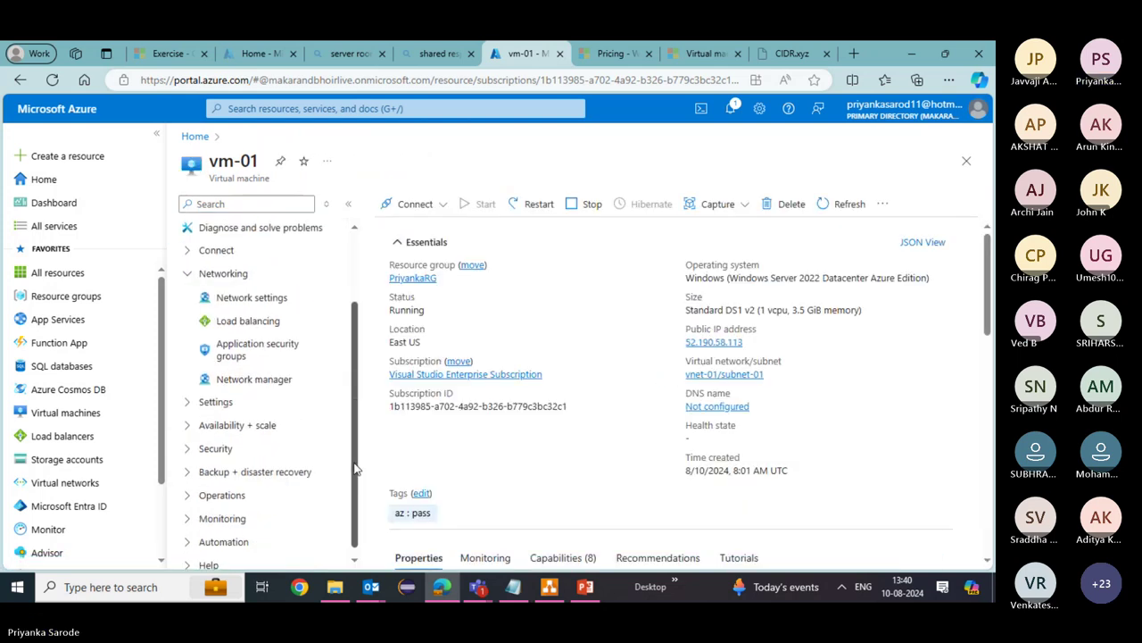
left_click(751, 342)
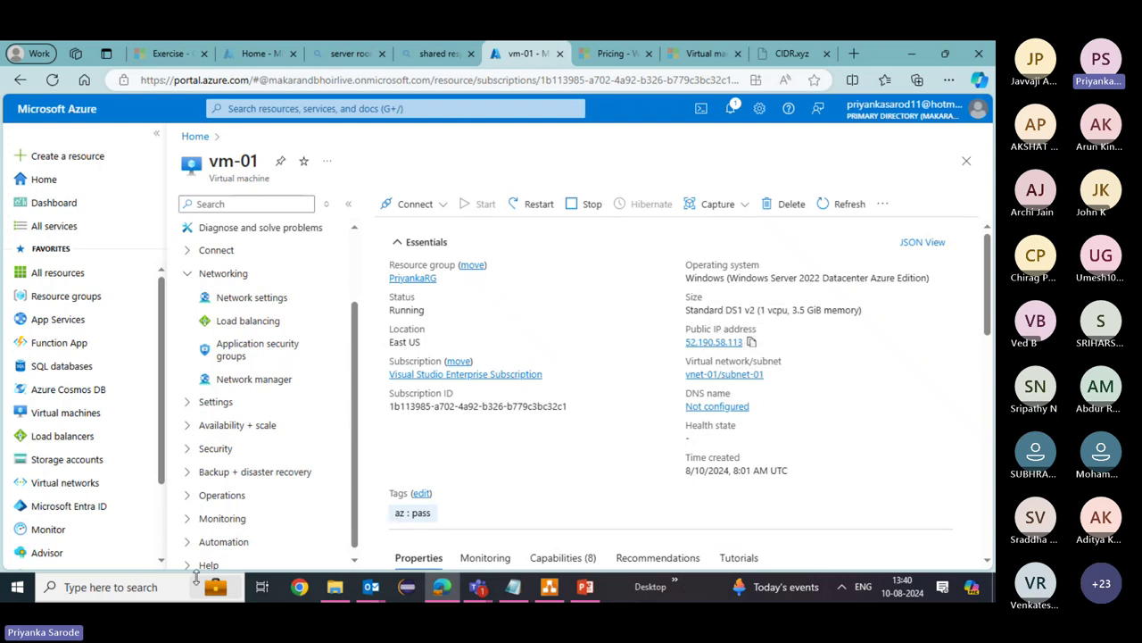
left_click(118, 587)
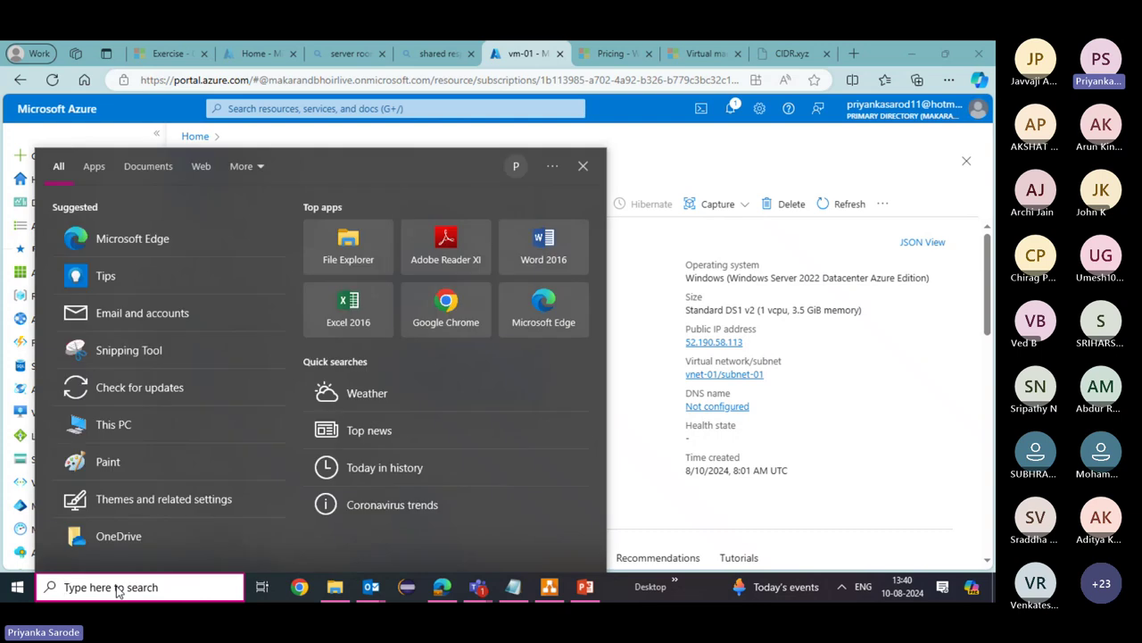
Launch Remote Desktop Connection via 'rd' and connect to computer 52.190.58.113.
type("rd")
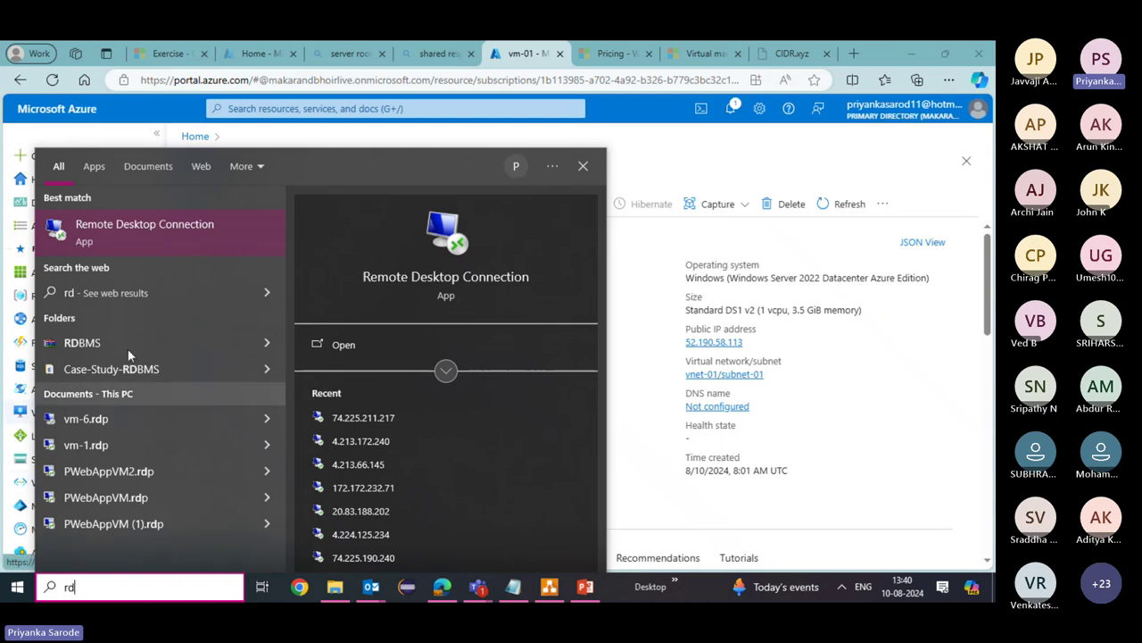
key("Escape")
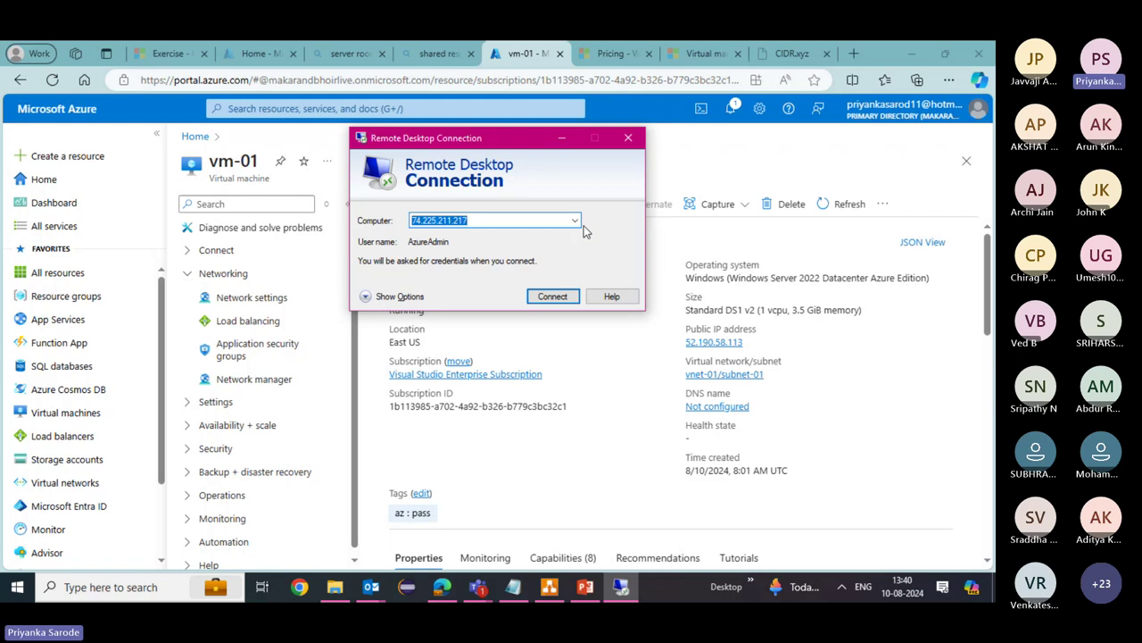
key("ctrl+v")
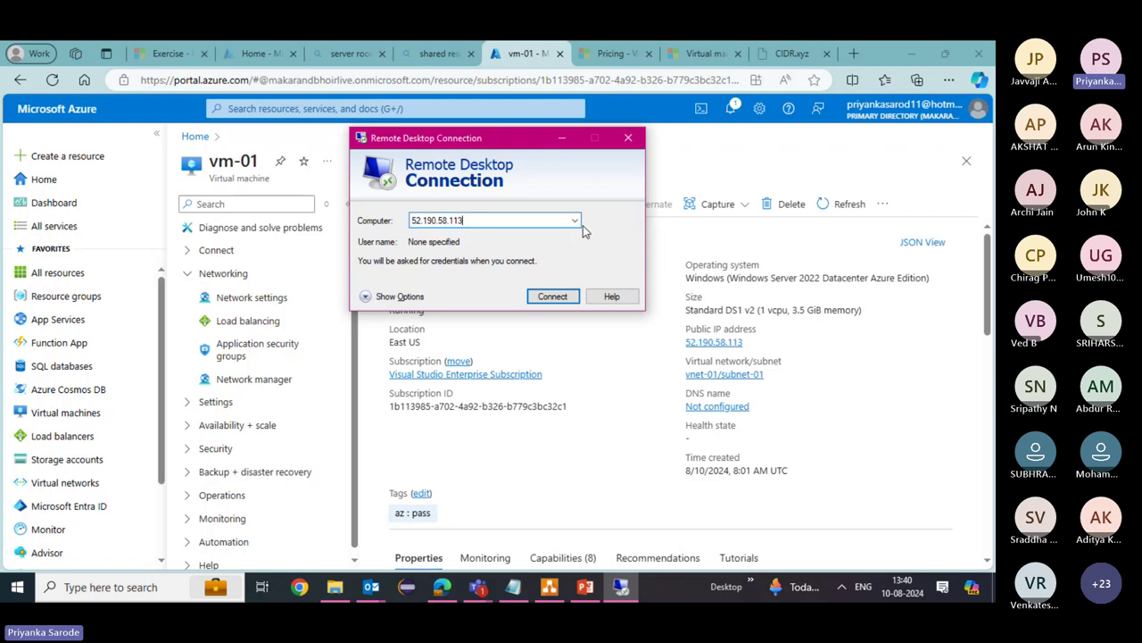
left_click(545, 297)
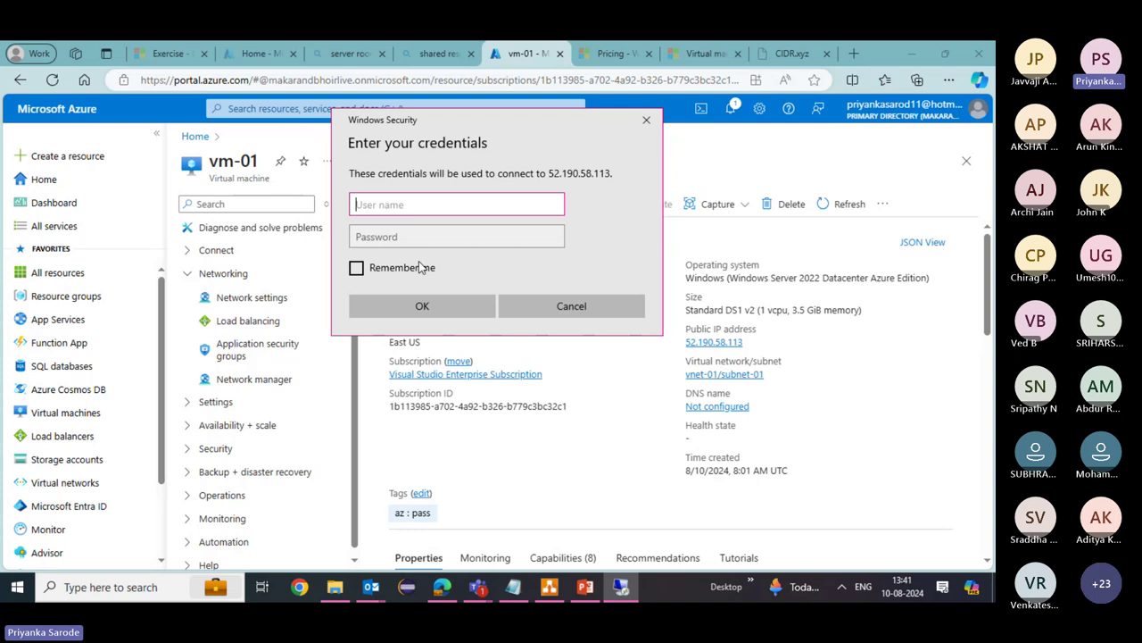
Enter the VM admin user name and password, correcting the password, and submit them.
key("ctrl+v")
key("Tab")
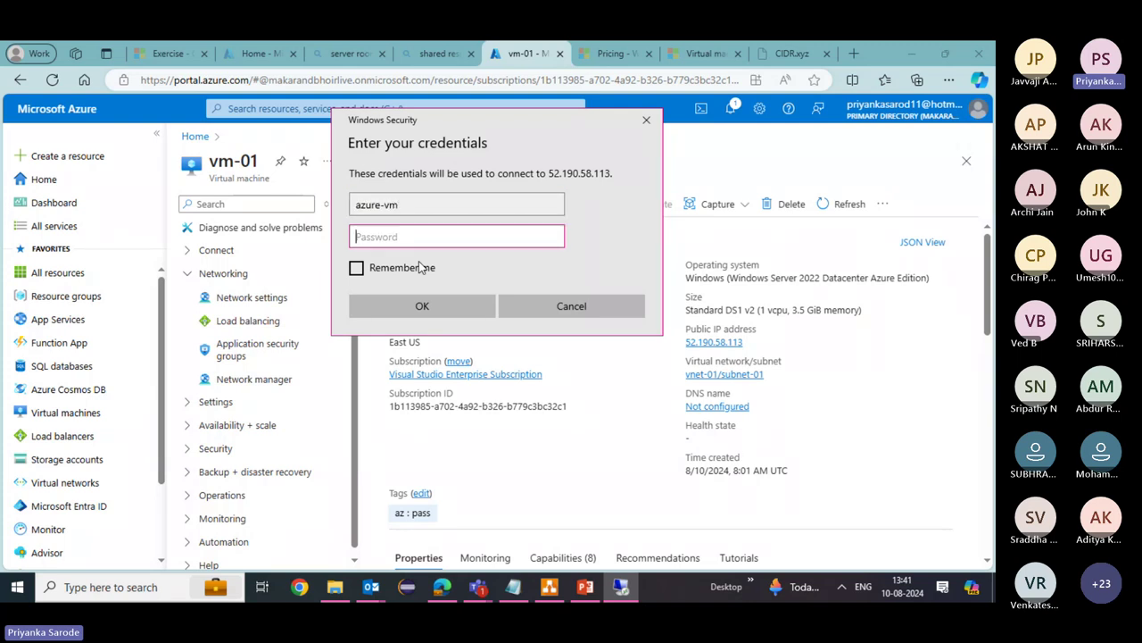
type("************")
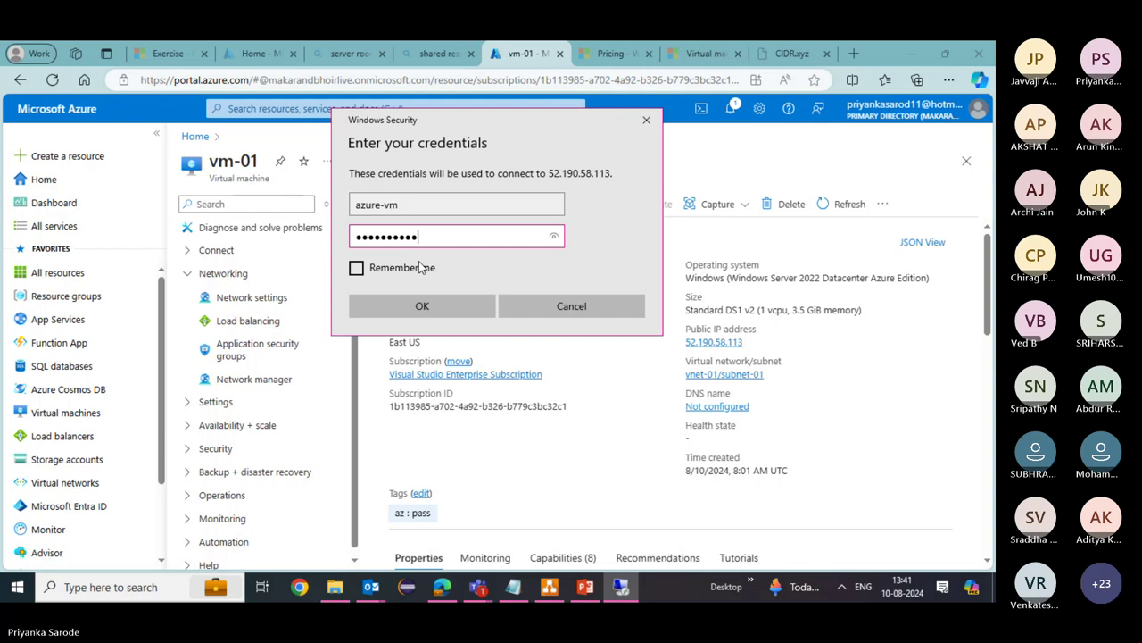
key("BackSpace")
key("BackSpace")
key("BackSpace")
key("BackSpace")
key("BackSpace")
key("BackSpace")
key("BackSpace")
key("BackSpace")
key("BackSpace")
key("BackSpace")
key("BackSpace")
key("BackSpace")
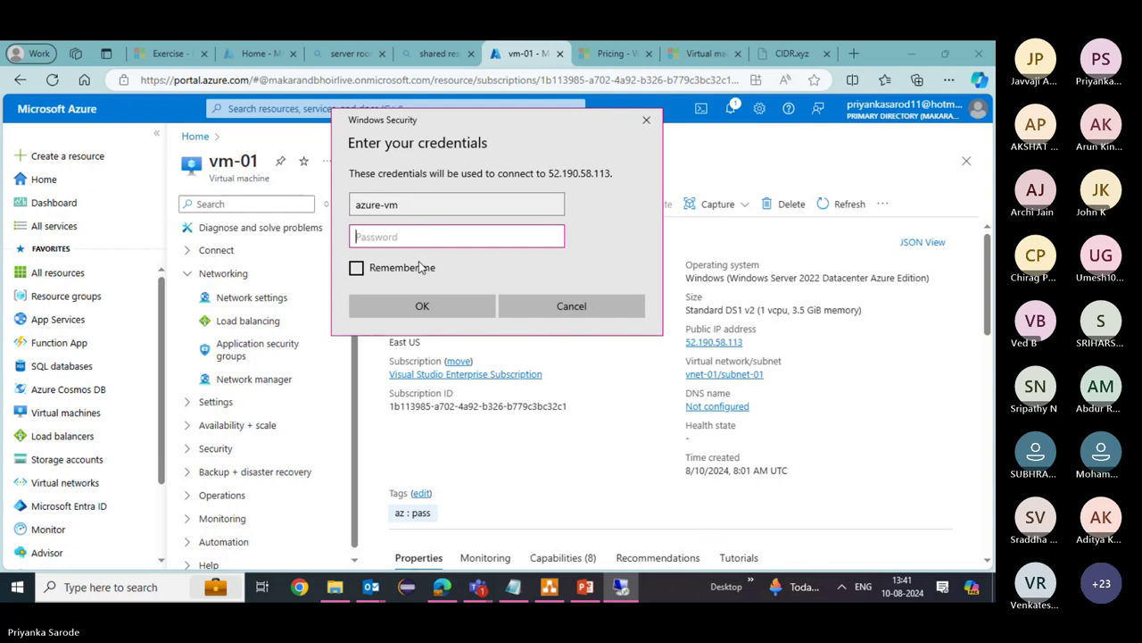
type("***********")
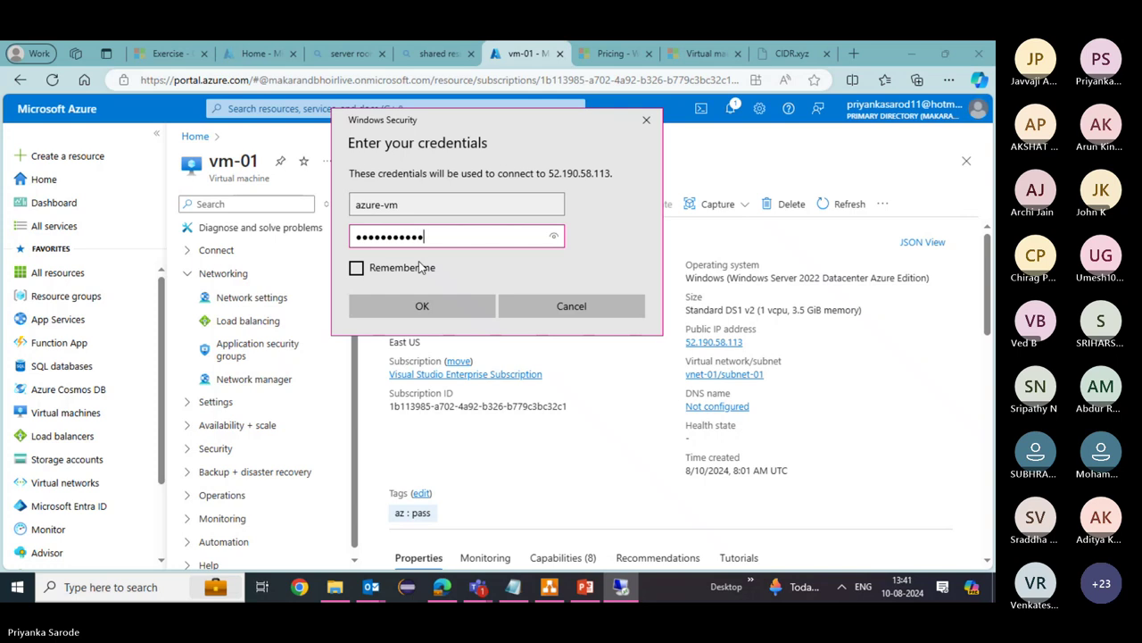
type("*")
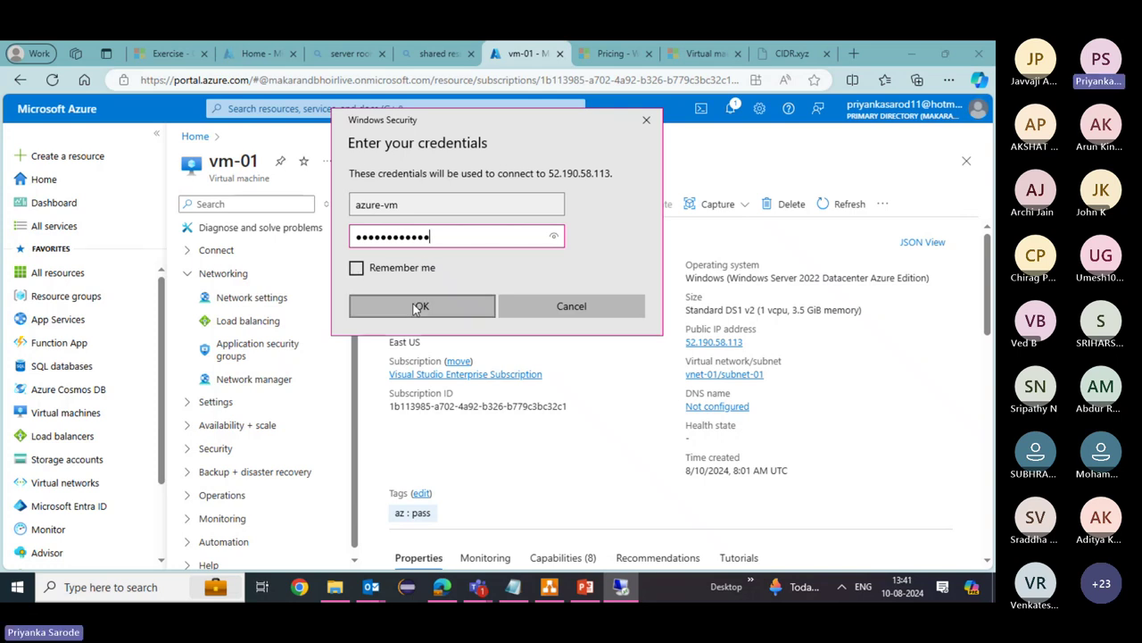
left_click(416, 307)
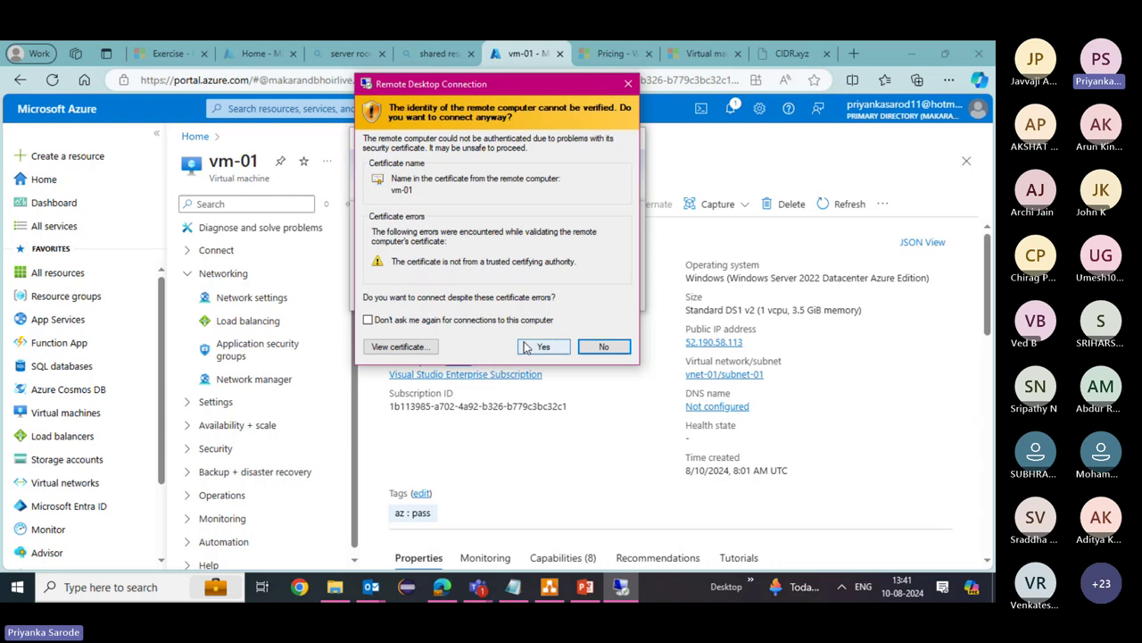
Accept vm-01's certificate, decline network discovery, and dismiss the Windows Admin Center popup.
left_click(538, 346)
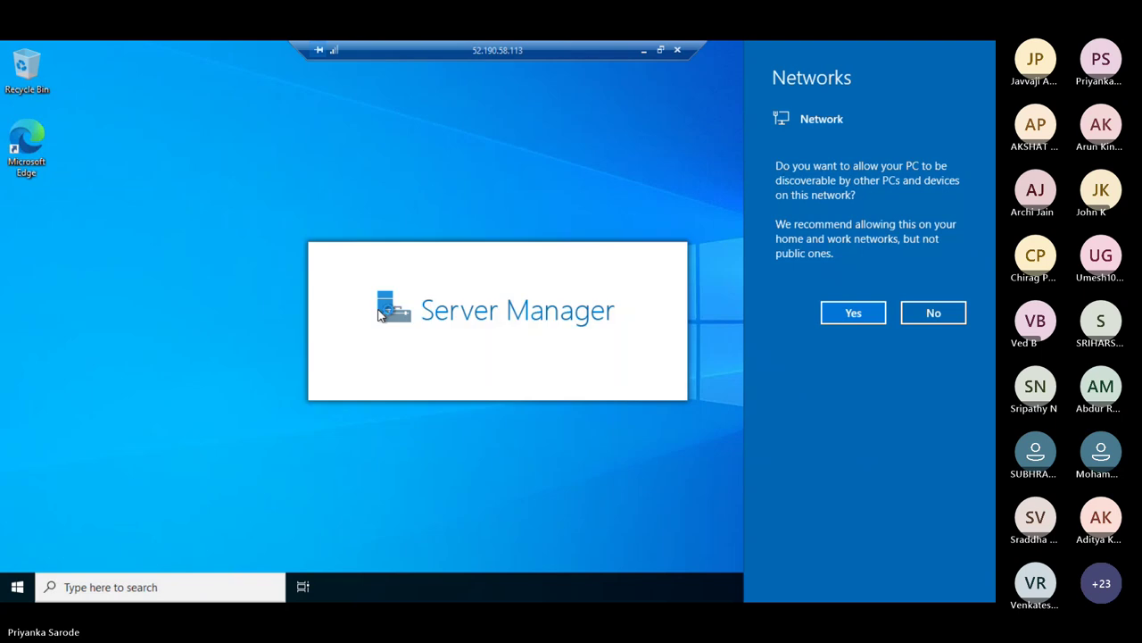
left_click(934, 314)
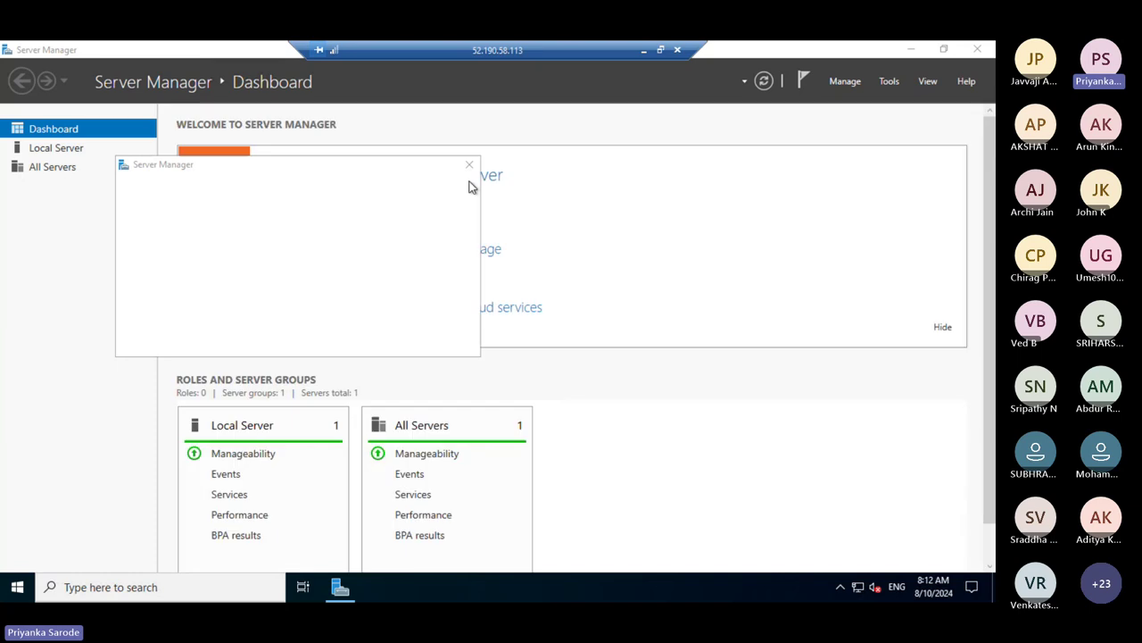
left_click(470, 163)
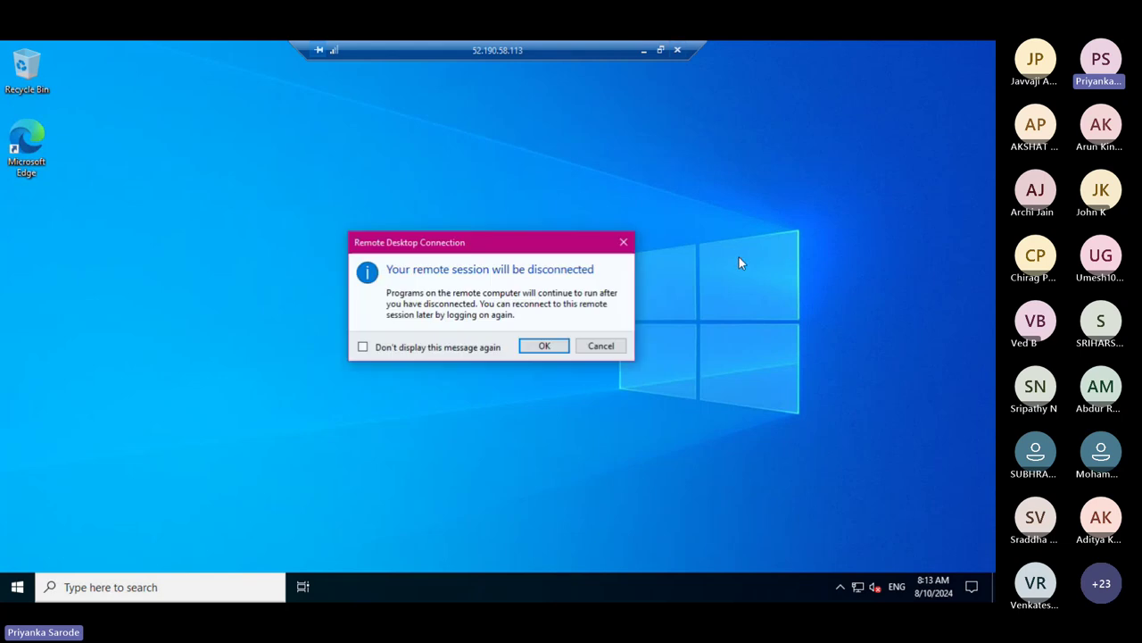
Confirm the RDP disconnect, view vm-01's Connect options, then switch to PowerPoint slide 27.
left_click(542, 347)
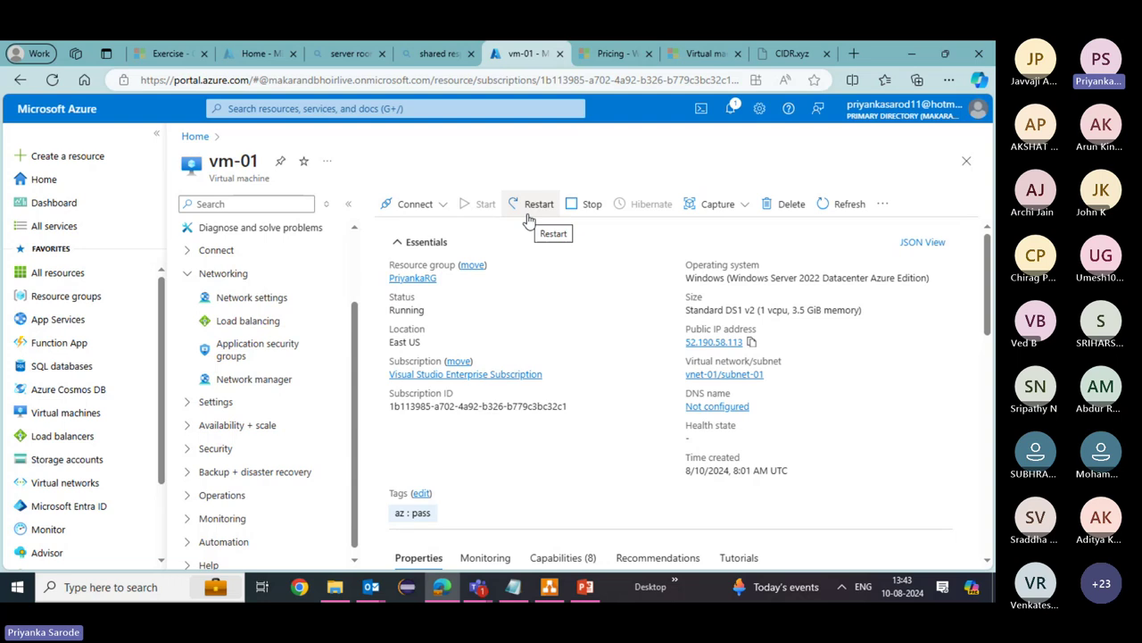
left_click(439, 207)
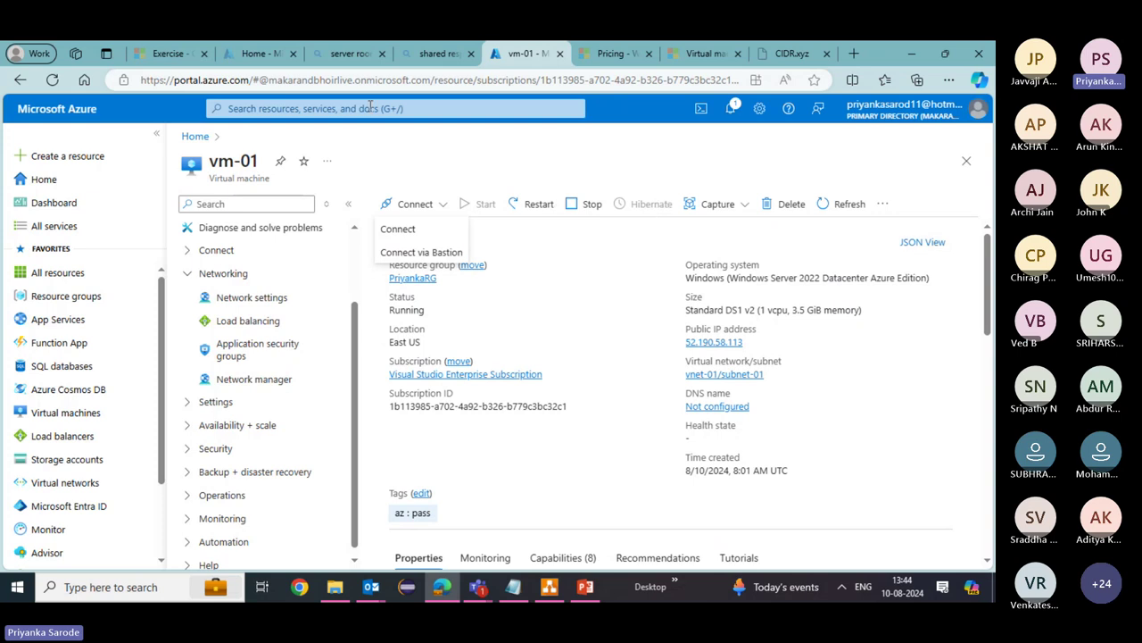
left_click(584, 587)
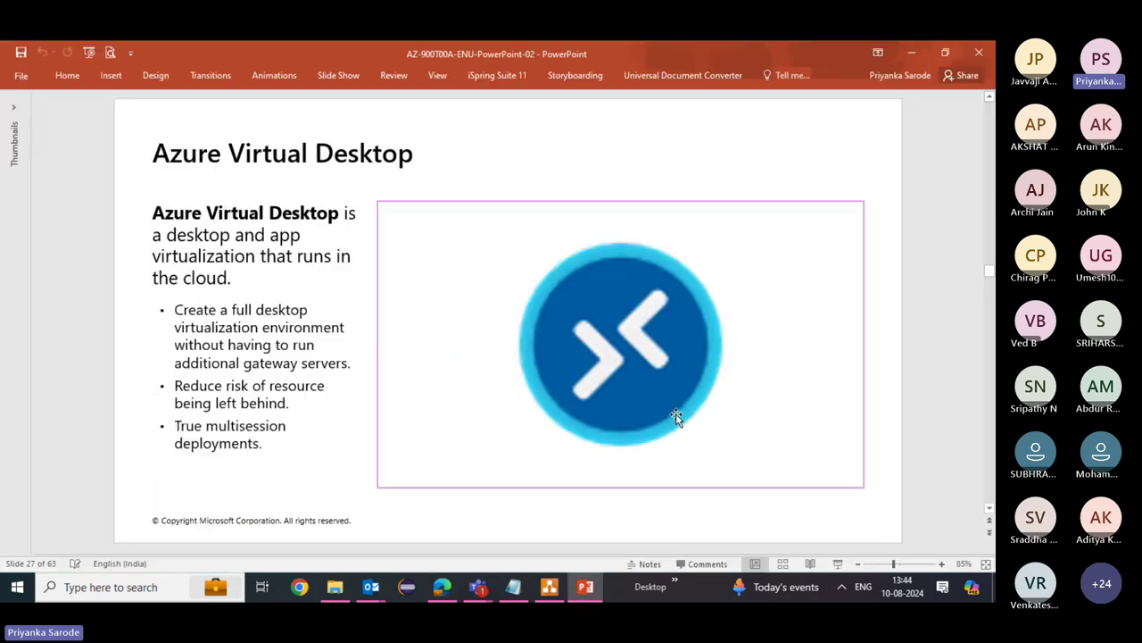
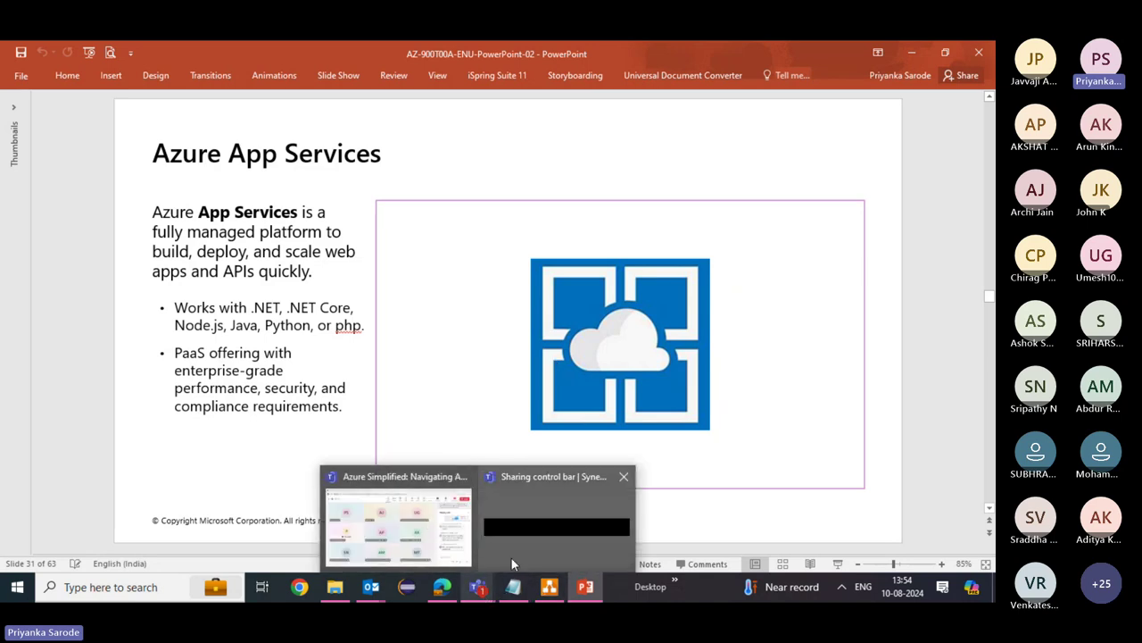
With slide 31 'Azure App Services' showing, preview the Edge browser window from the taskbar.
mouse_move(451, 595)
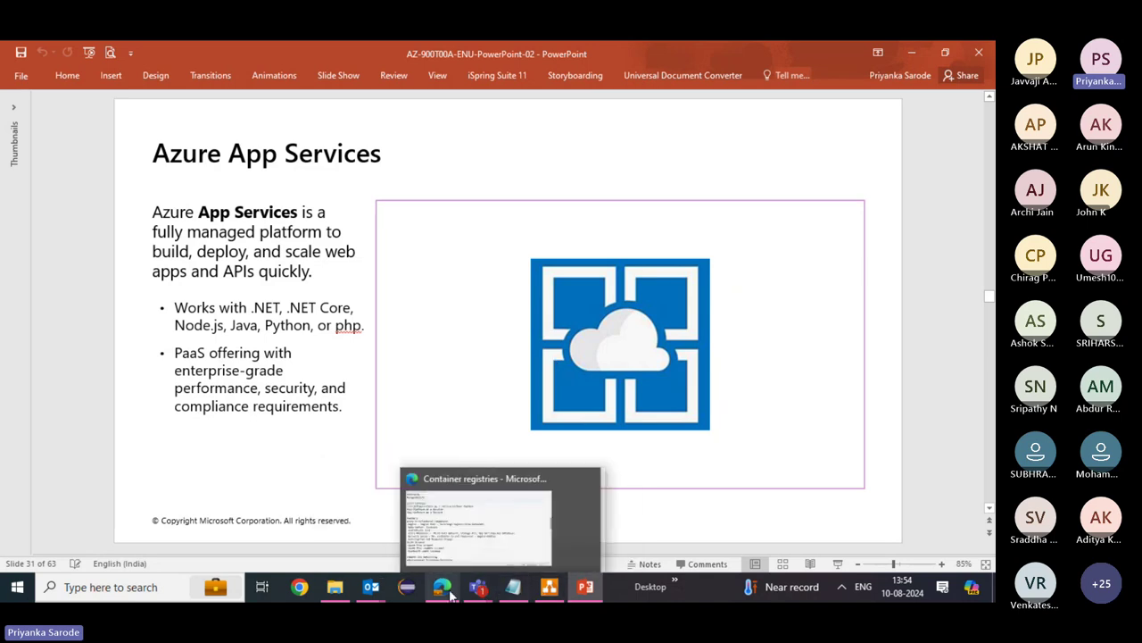
Switch to the Azure portal, go to App Services and start creating a new Web App.
left_click(451, 595)
left_click(313, 108)
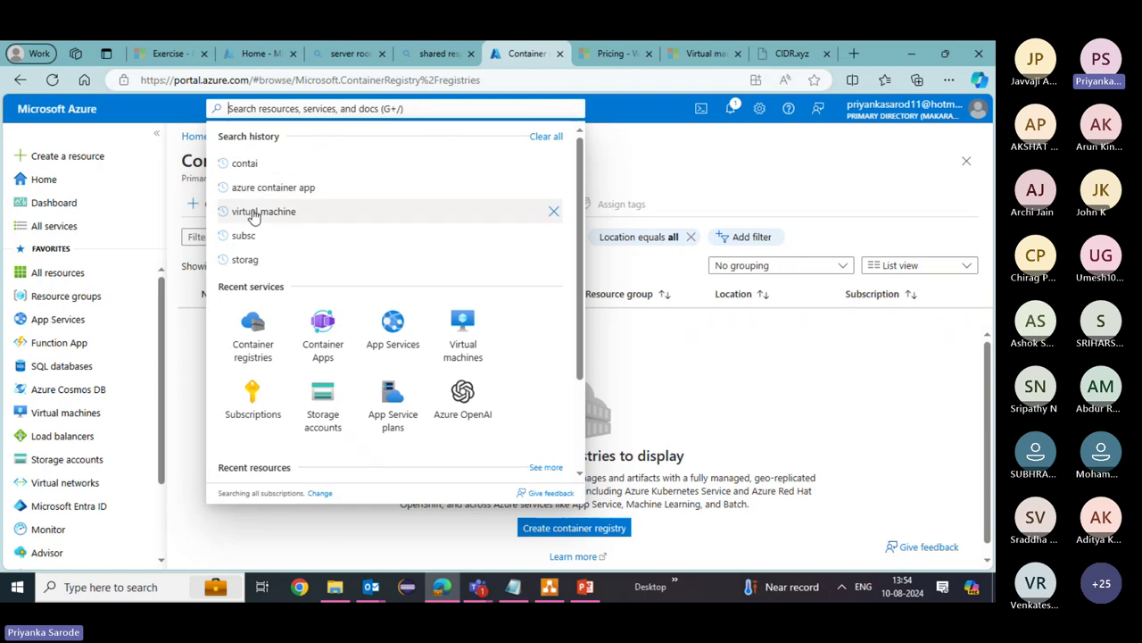
left_click(395, 347)
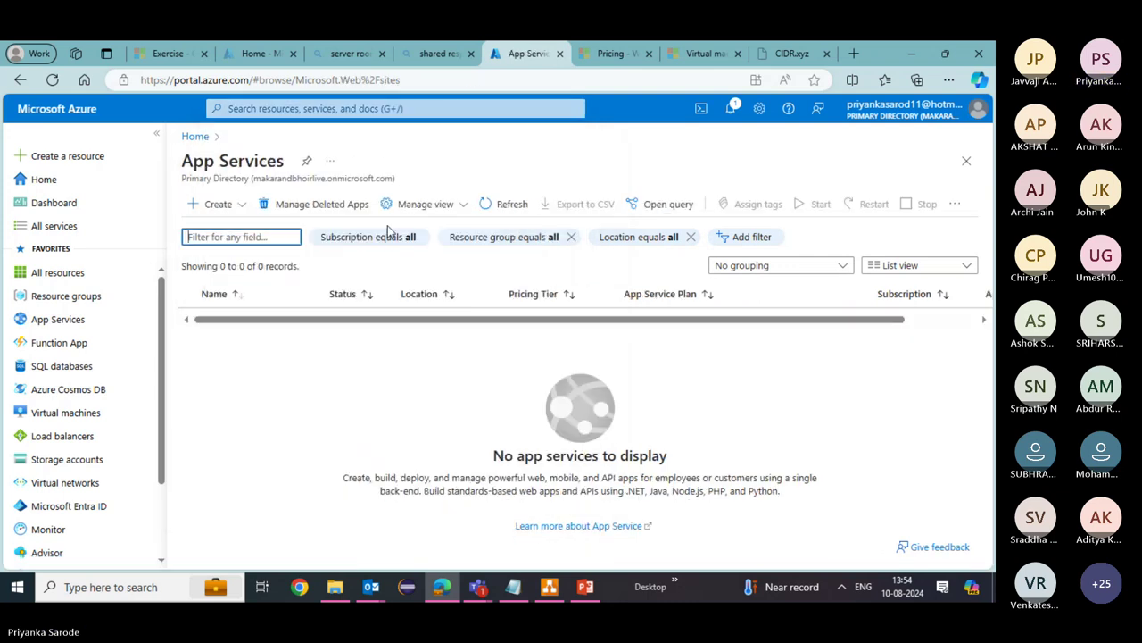
left_click(217, 204)
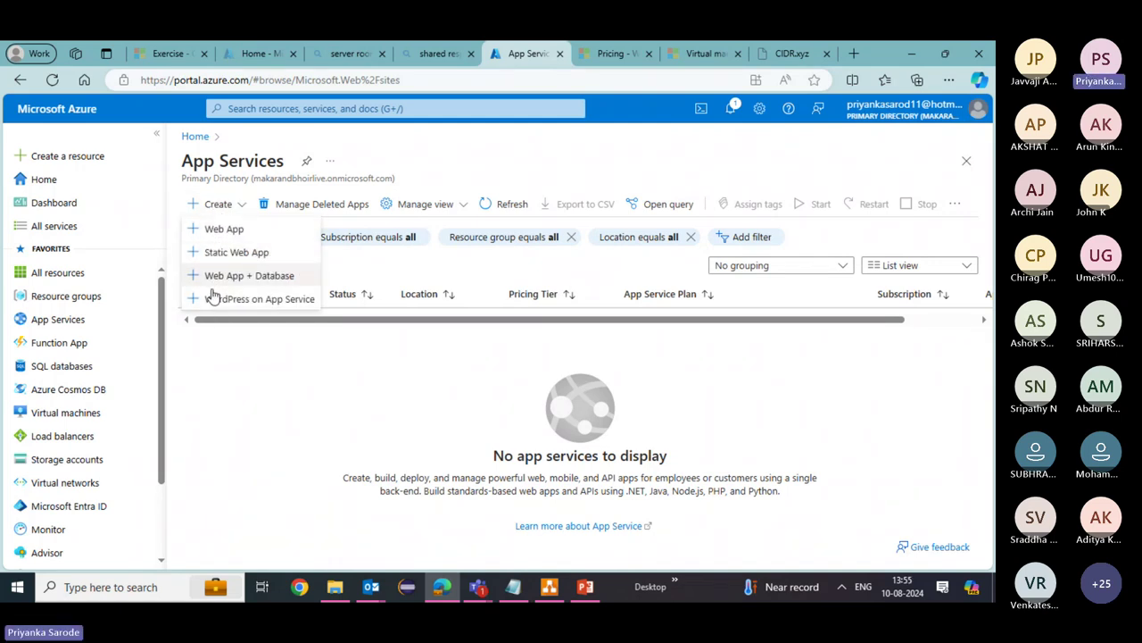
left_click(215, 230)
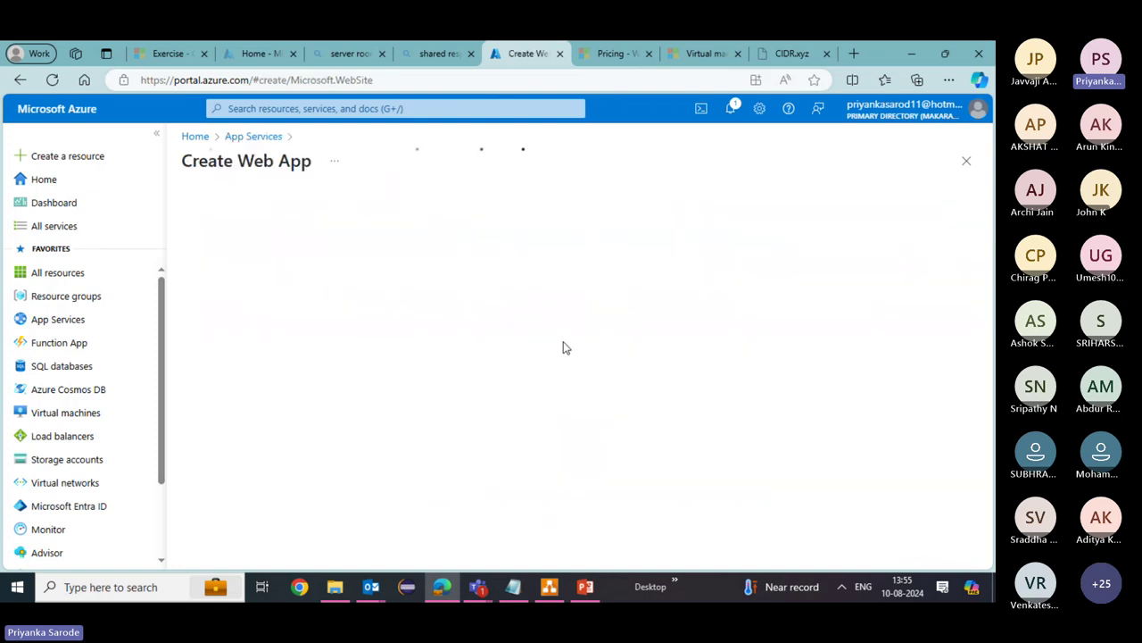
Browse the runtime stack options and set the runtime stack to Java 17.
scroll(564, 349, "down", 2)
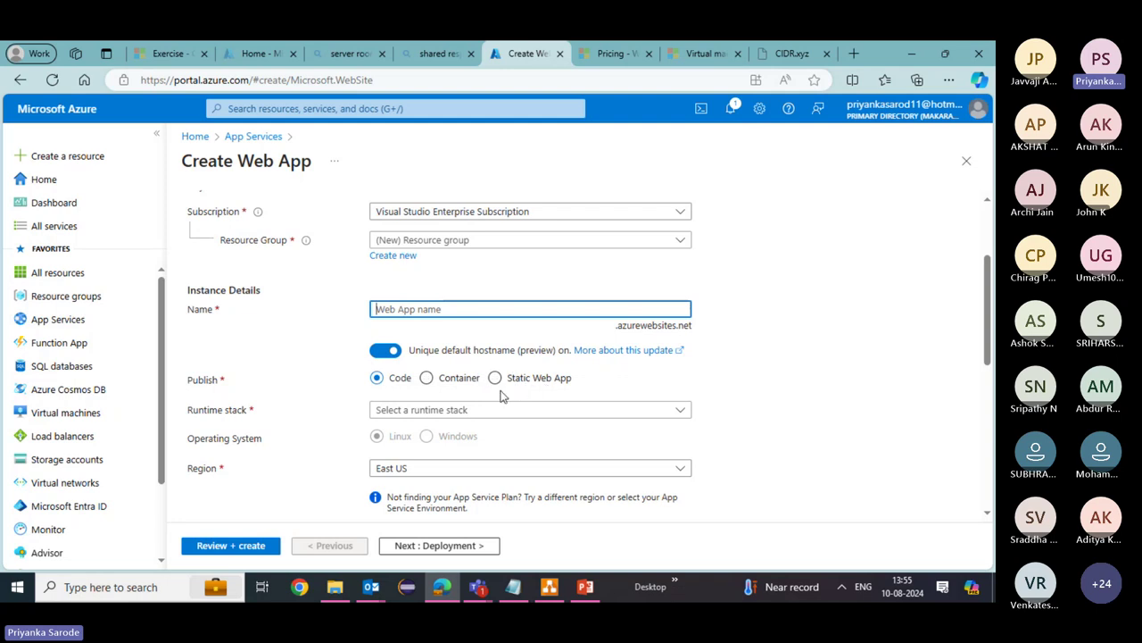
left_click(491, 412)
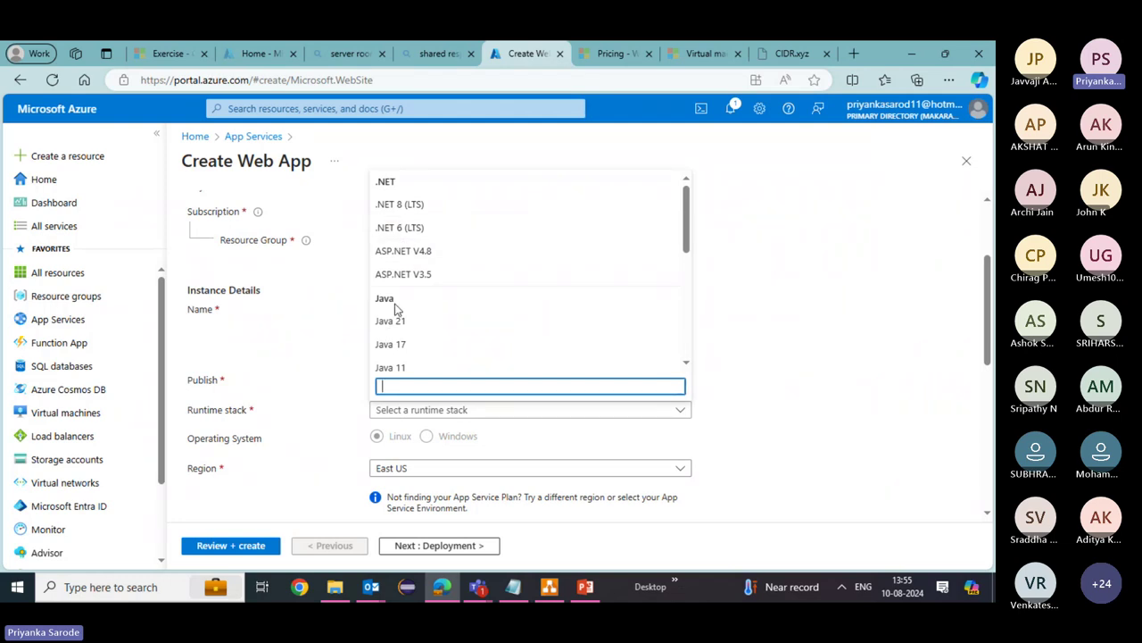
left_click(686, 363)
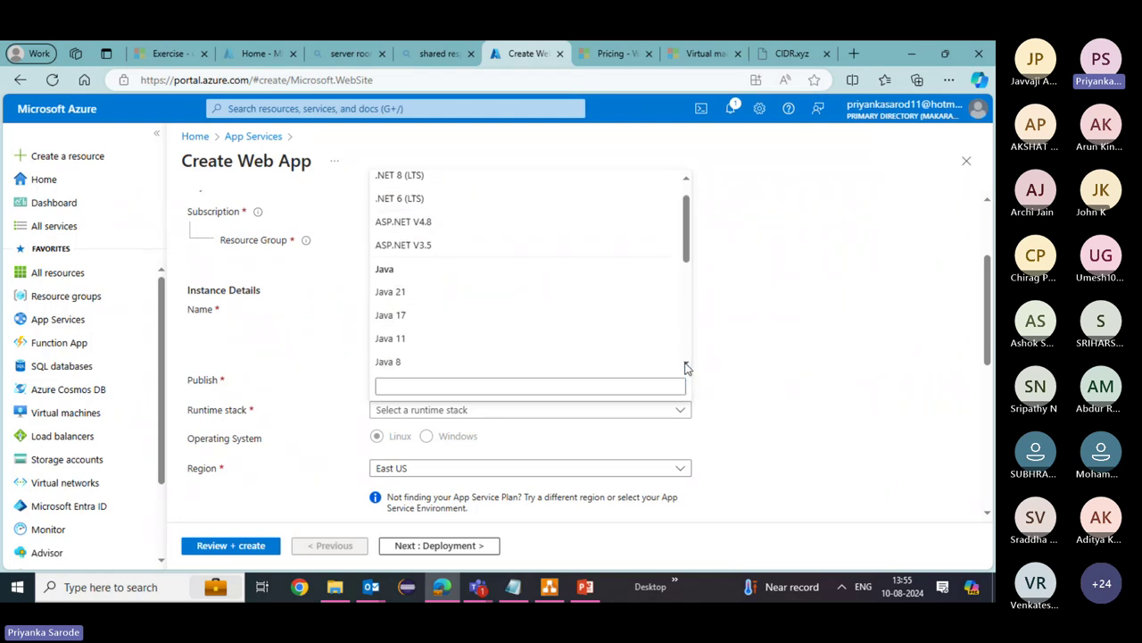
scroll(685, 365, "down", 4)
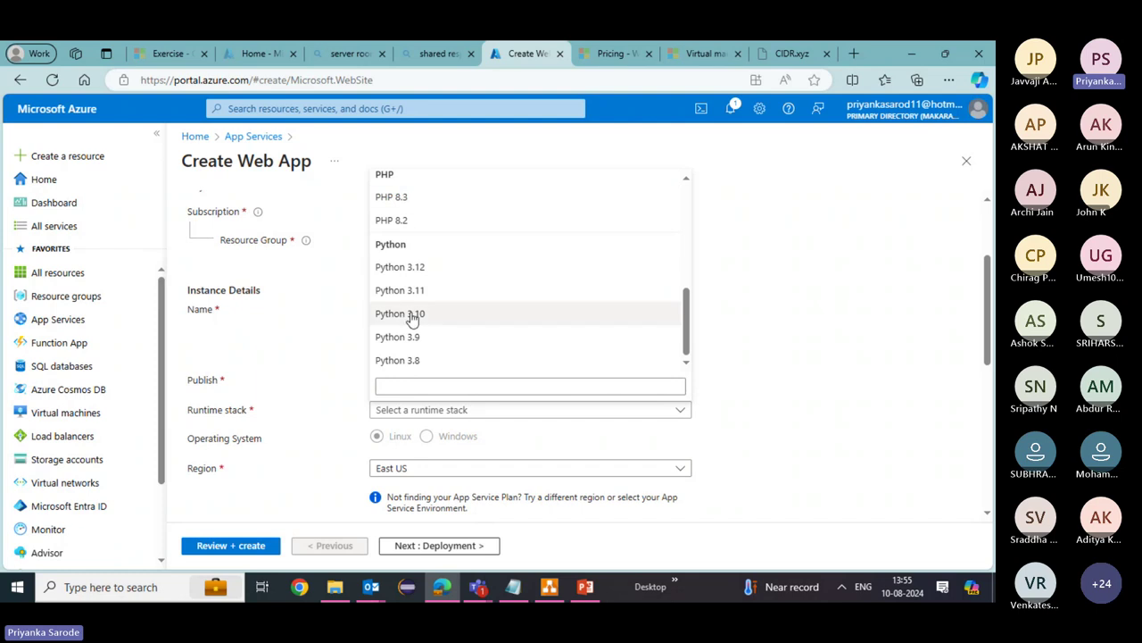
left_click(314, 362)
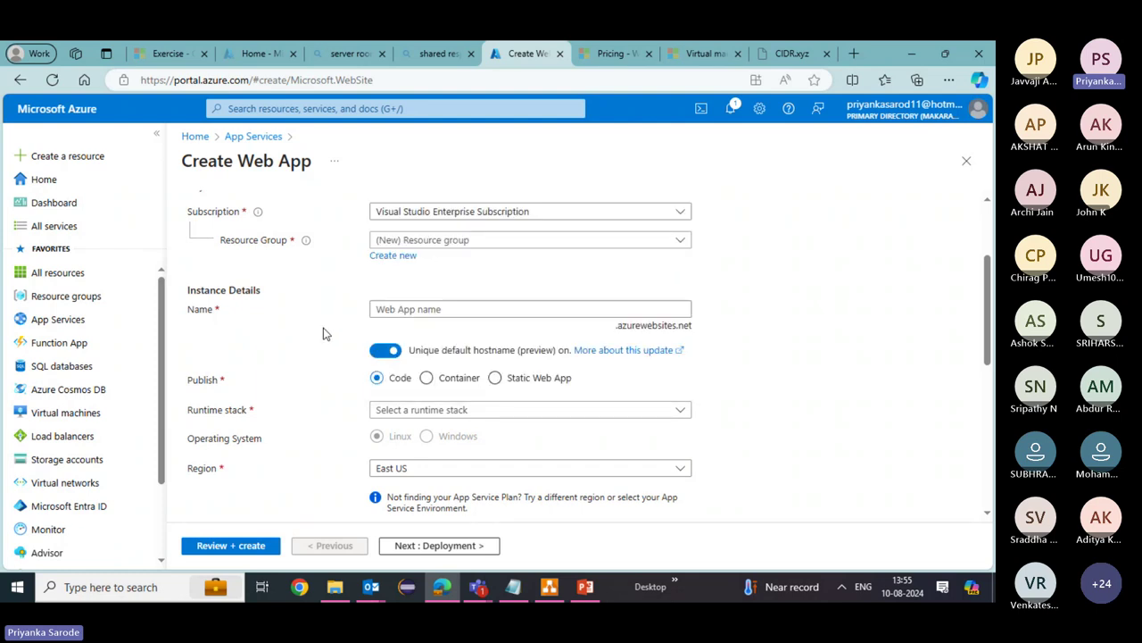
left_click(476, 410)
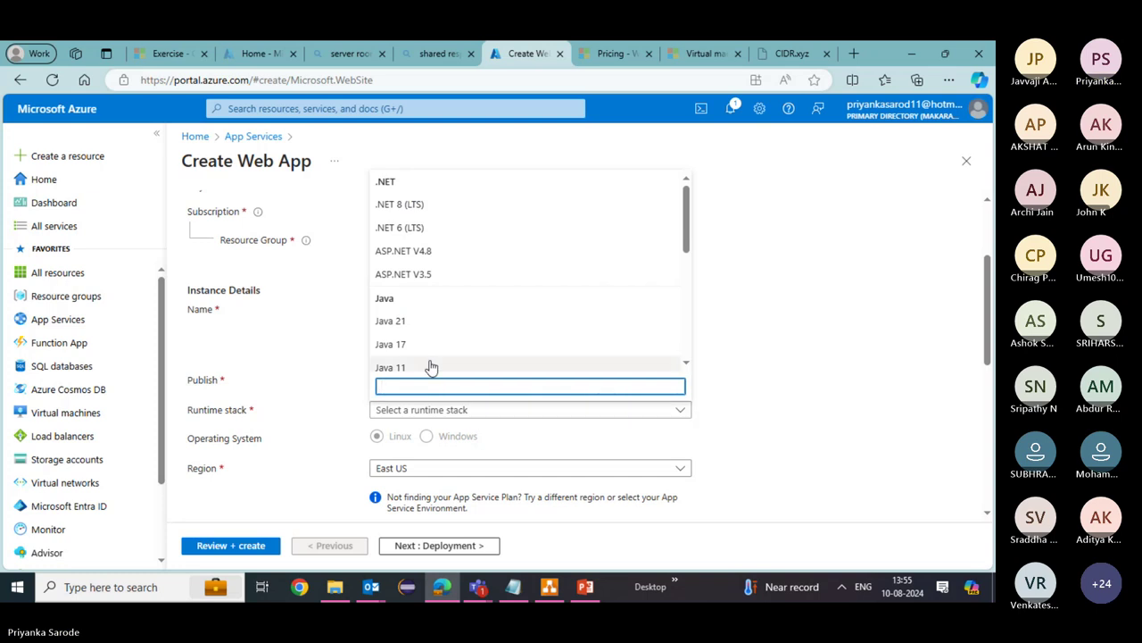
left_click(390, 344)
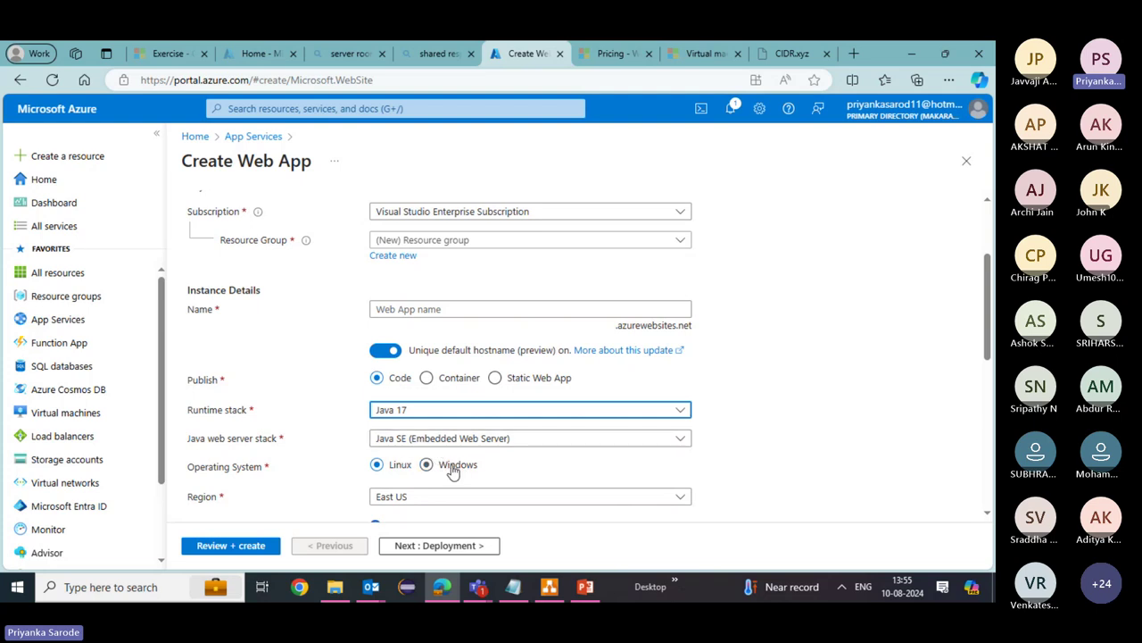
Change the runtime stack to Python 3.12 and review the rest of the form.
left_click(503, 407)
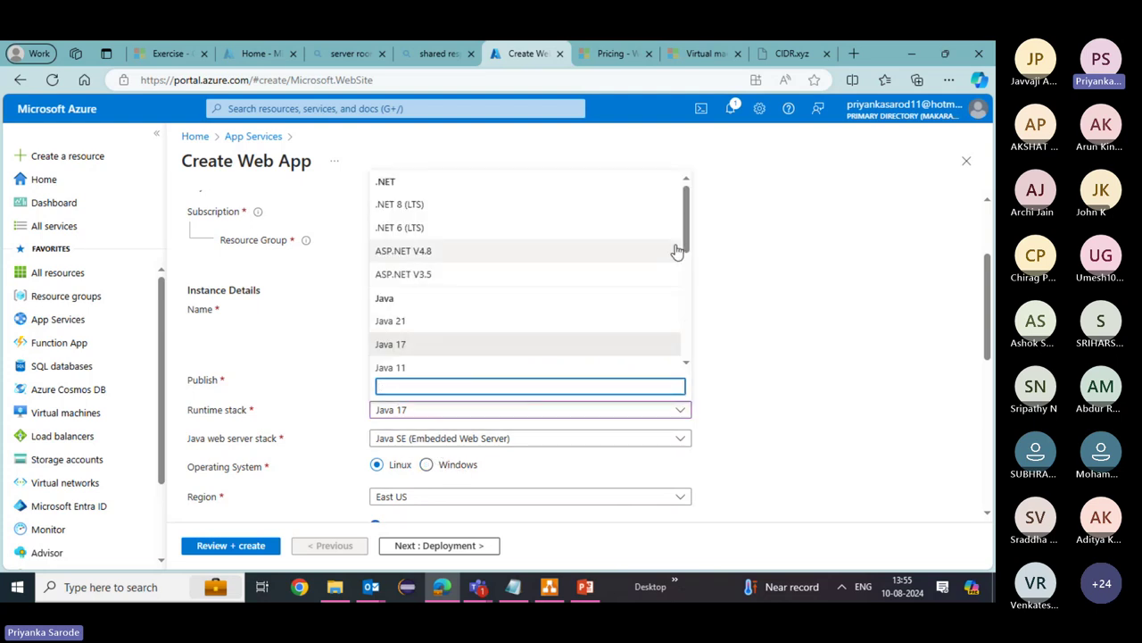
scroll(678, 294, "down", 5)
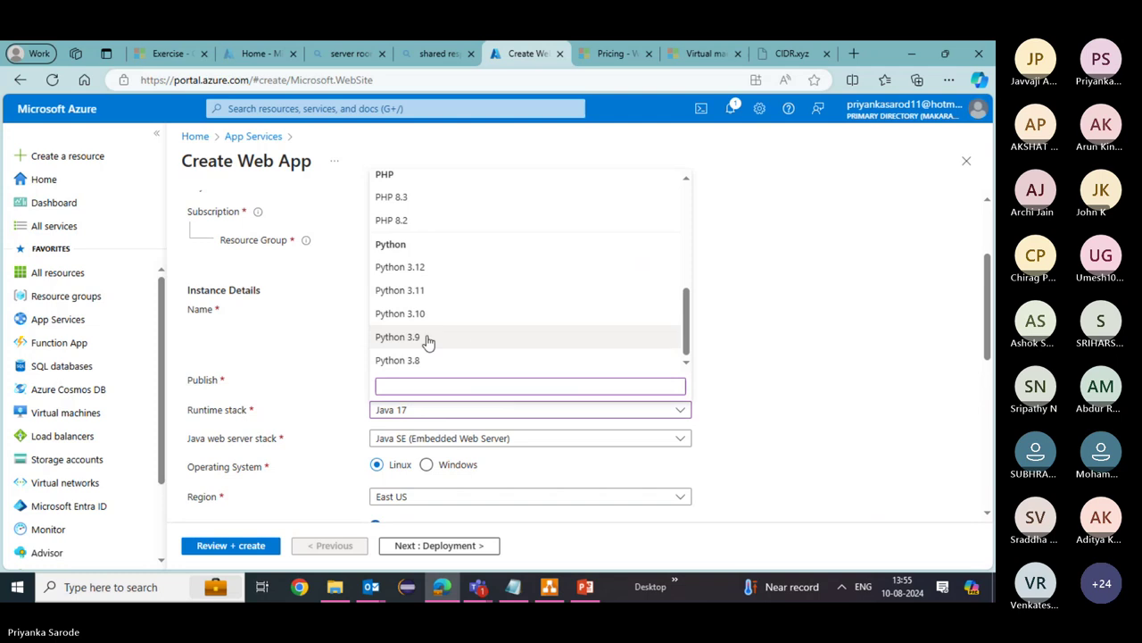
left_click(408, 269)
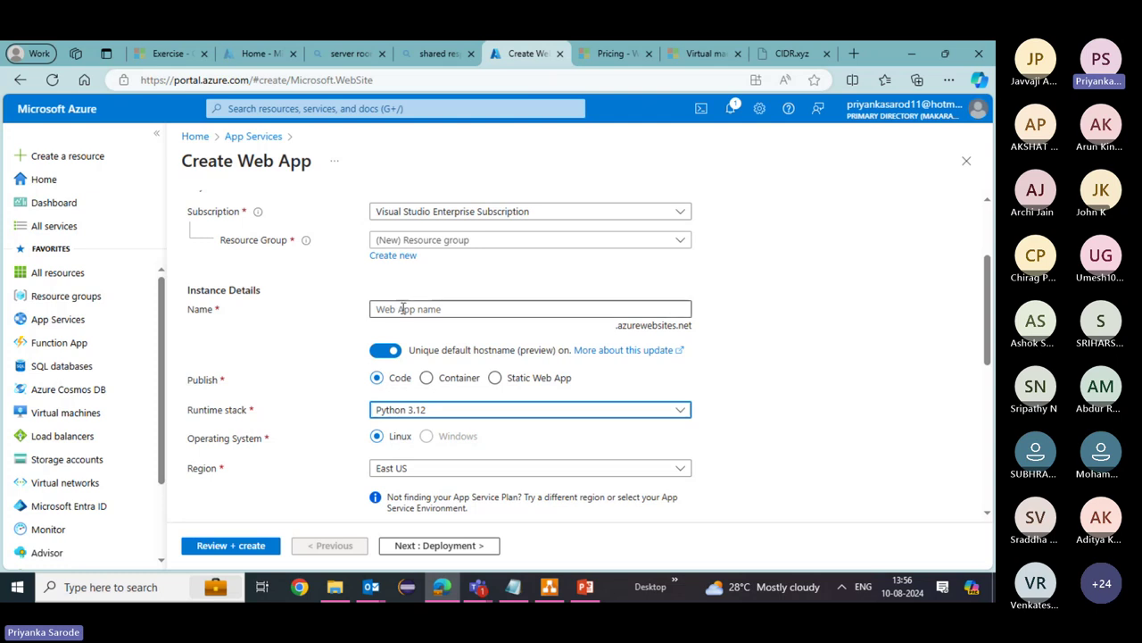
scroll(404, 312, "down", 5)
scroll(404, 321, "down", 1)
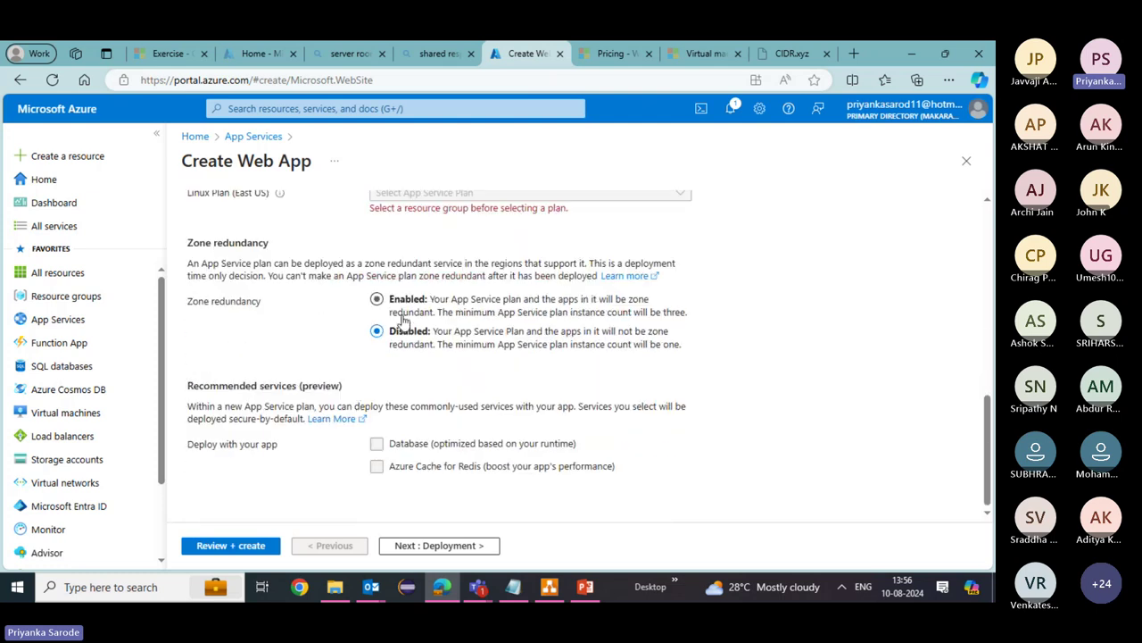
scroll(356, 406, "up", 6)
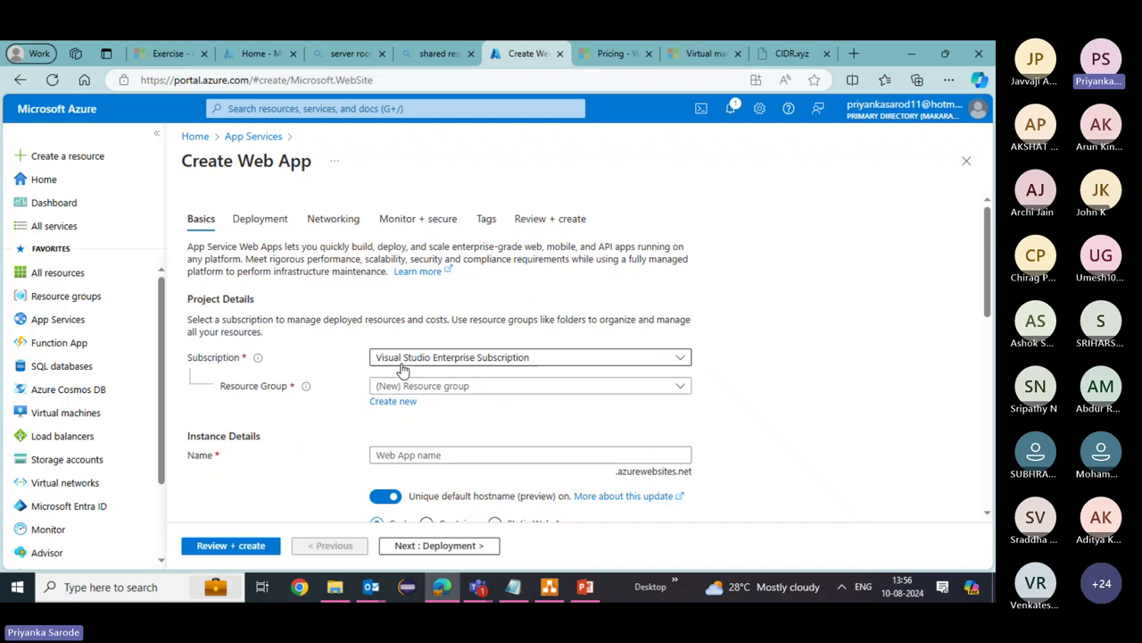
left_click(262, 220)
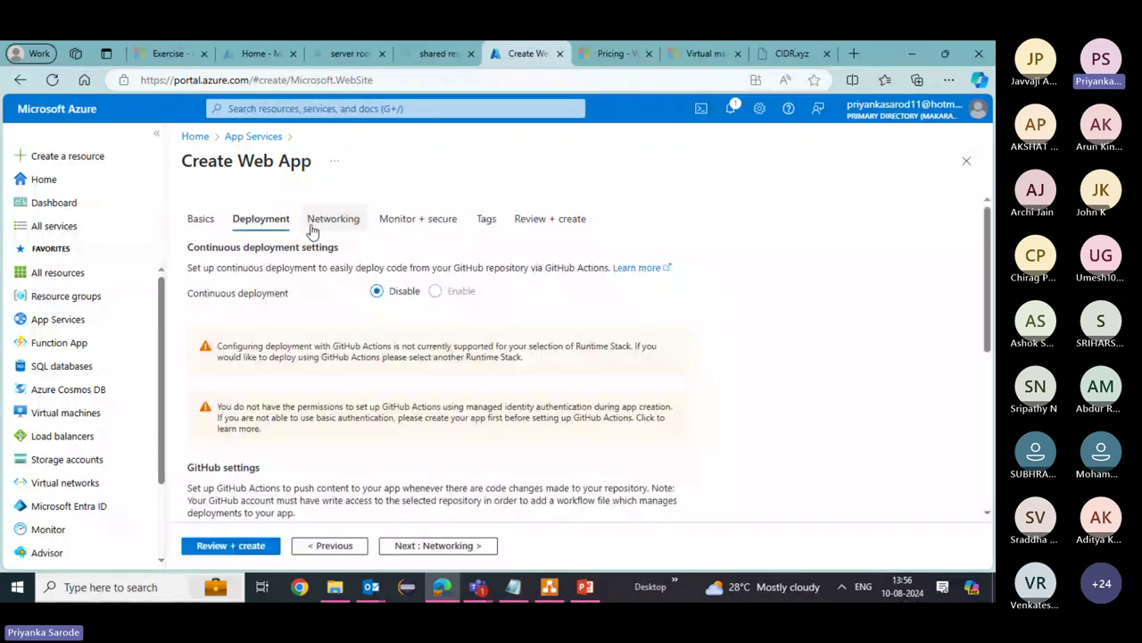
left_click(332, 219)
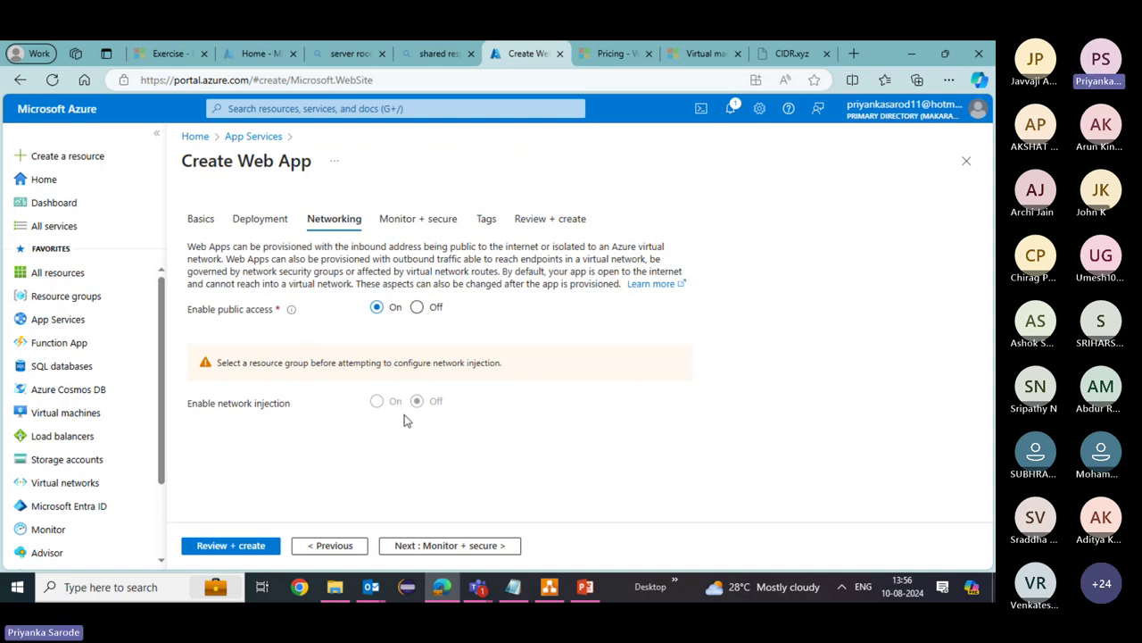
left_click(201, 218)
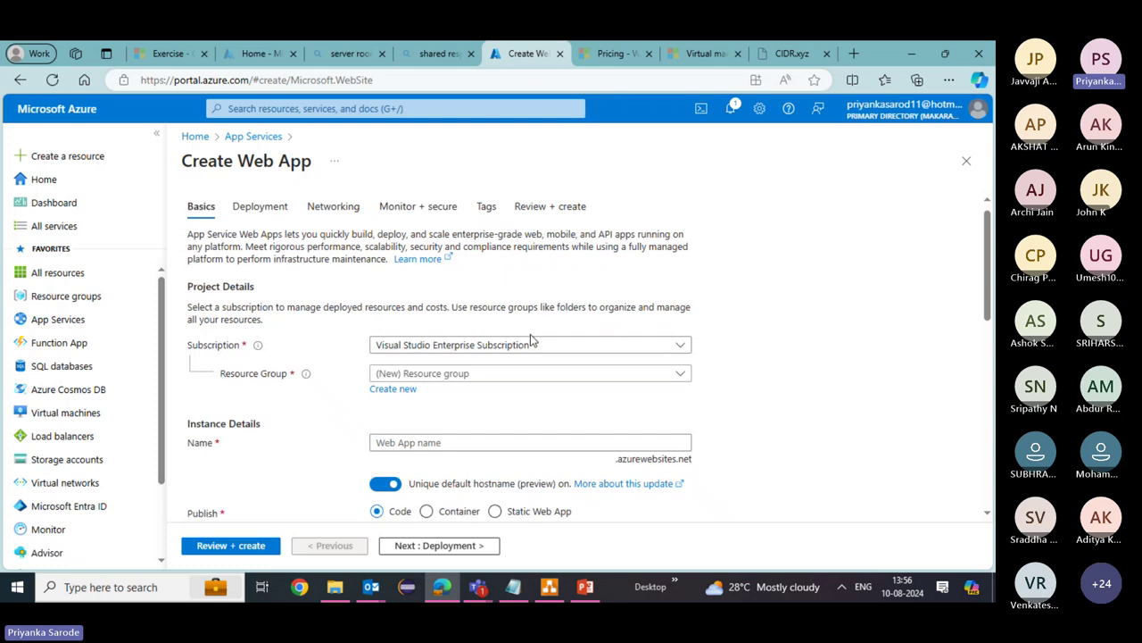
scroll(530, 334, "down", 10)
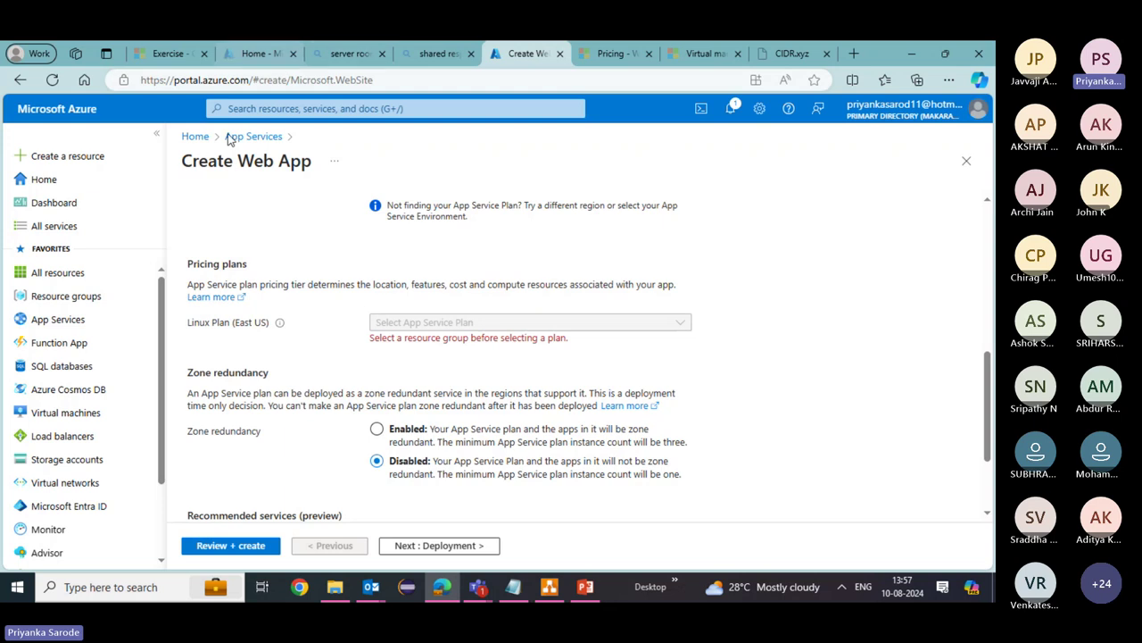
left_click(584, 586)
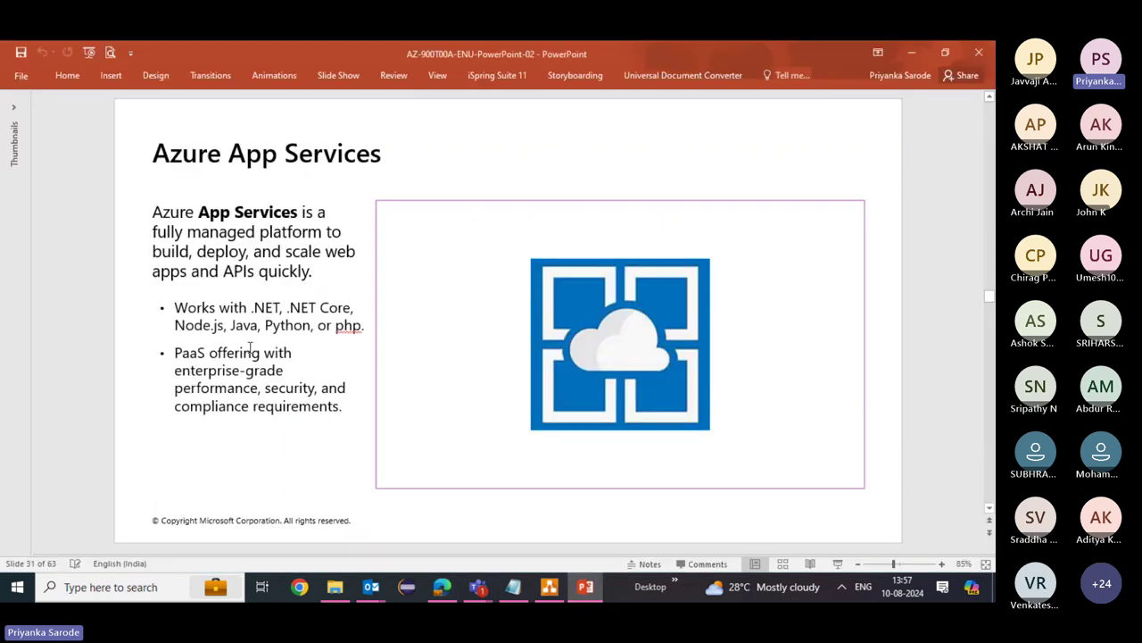
Advance the presentation to slide 32, 'Azure networking services'.
scroll(250, 348, "down", 1)
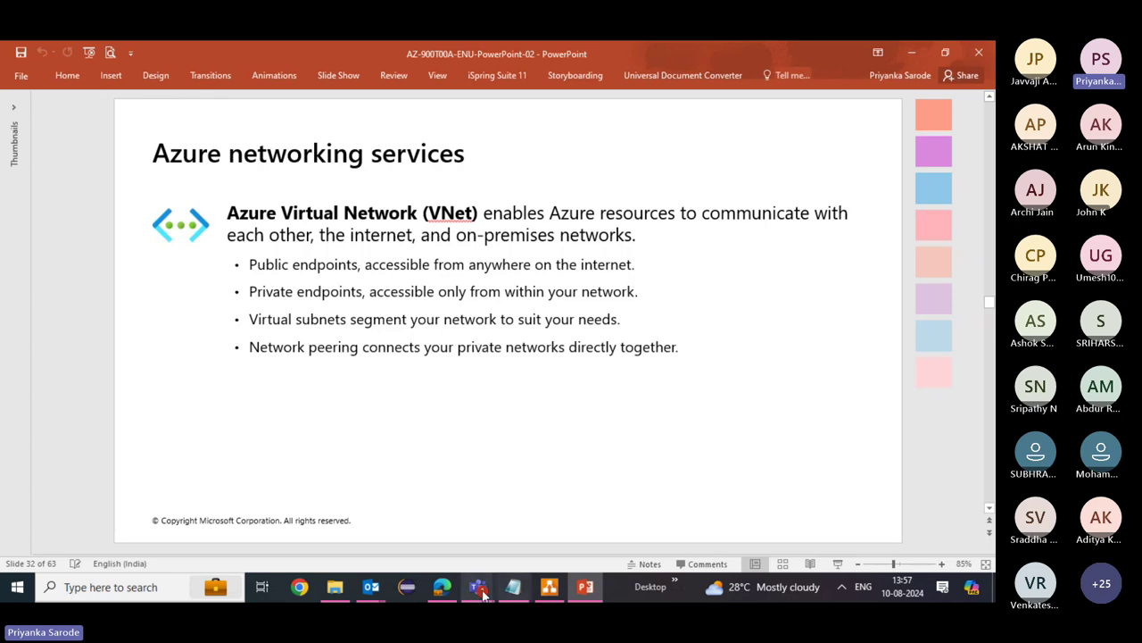
Search 'virtu' to open Virtual networks, discarding the unsaved web app form.
mouse_move(442, 589)
left_click(424, 523)
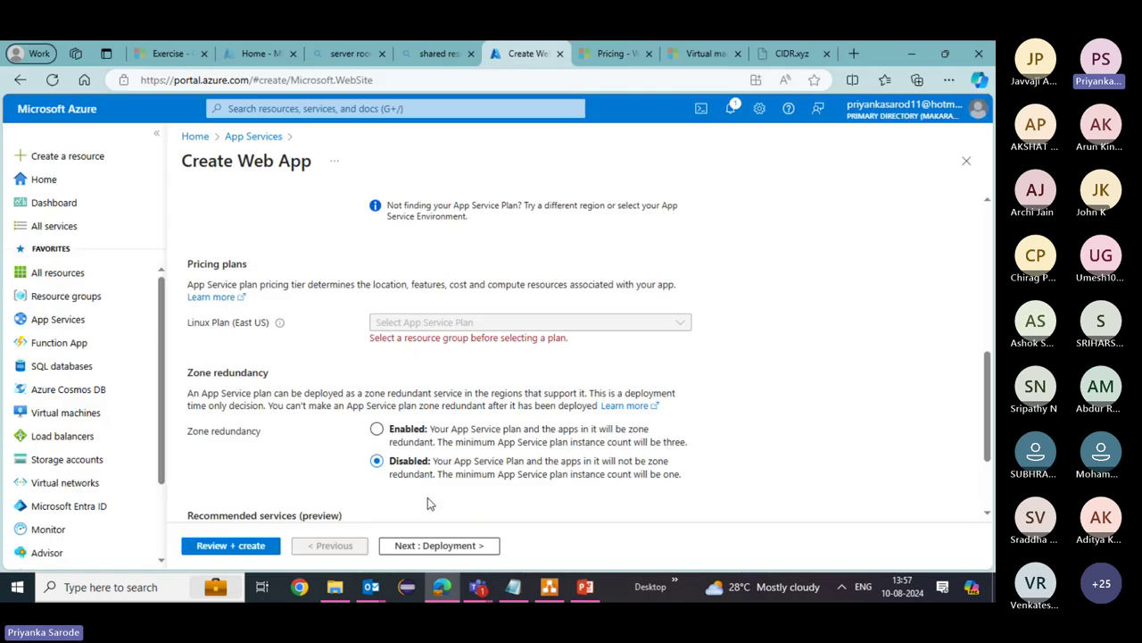
left_click(405, 108)
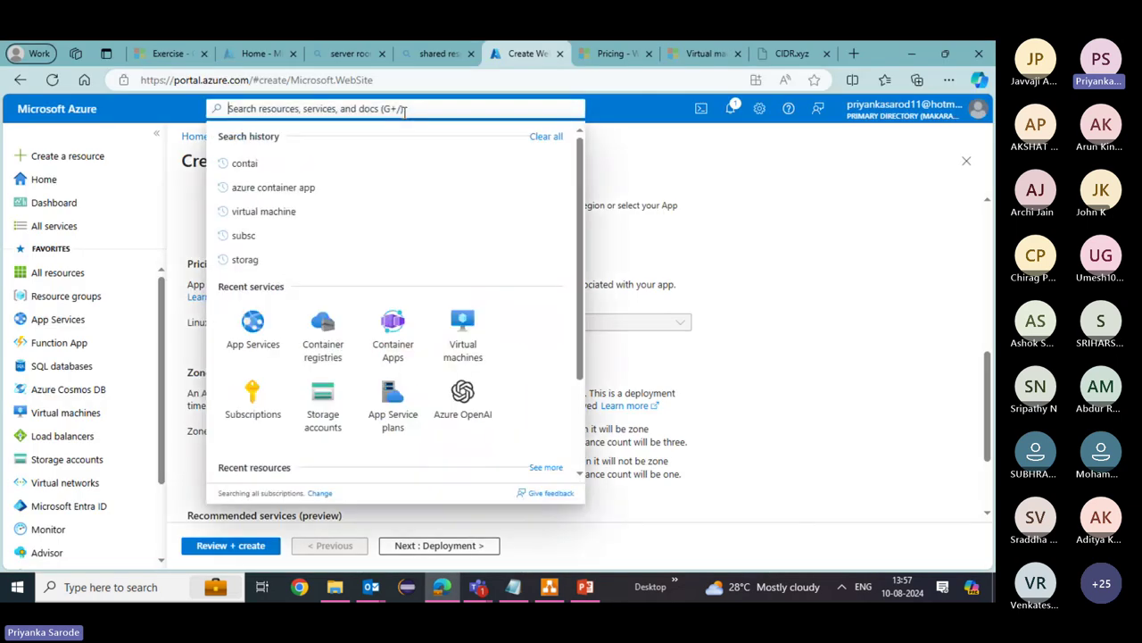
type("virtu")
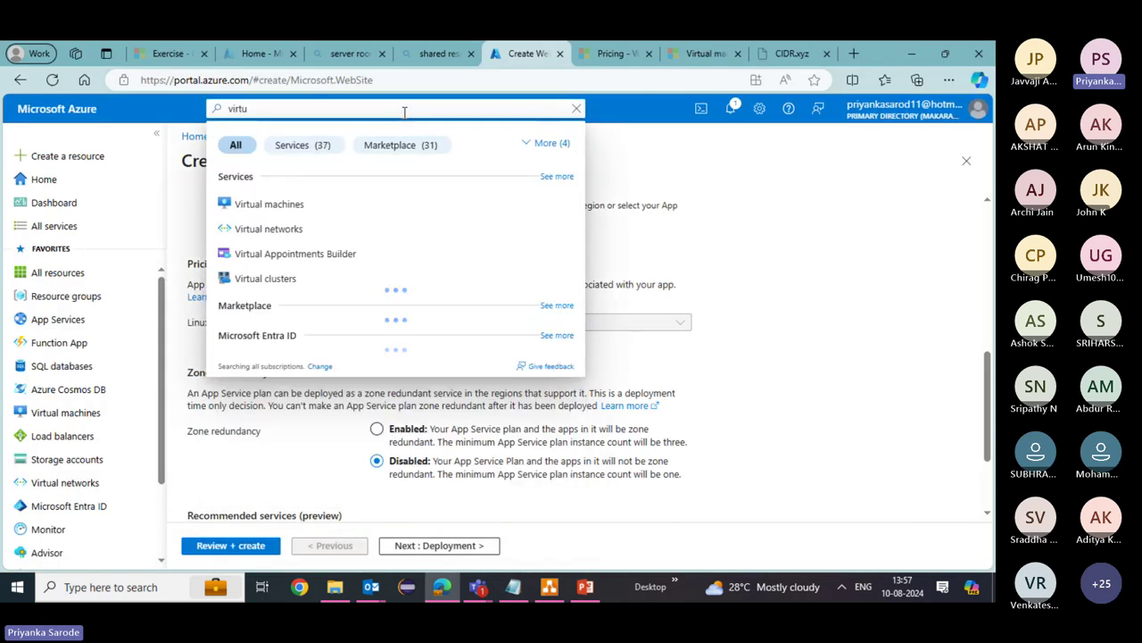
key("Down")
key("Down")
key("Down")
key("Up")
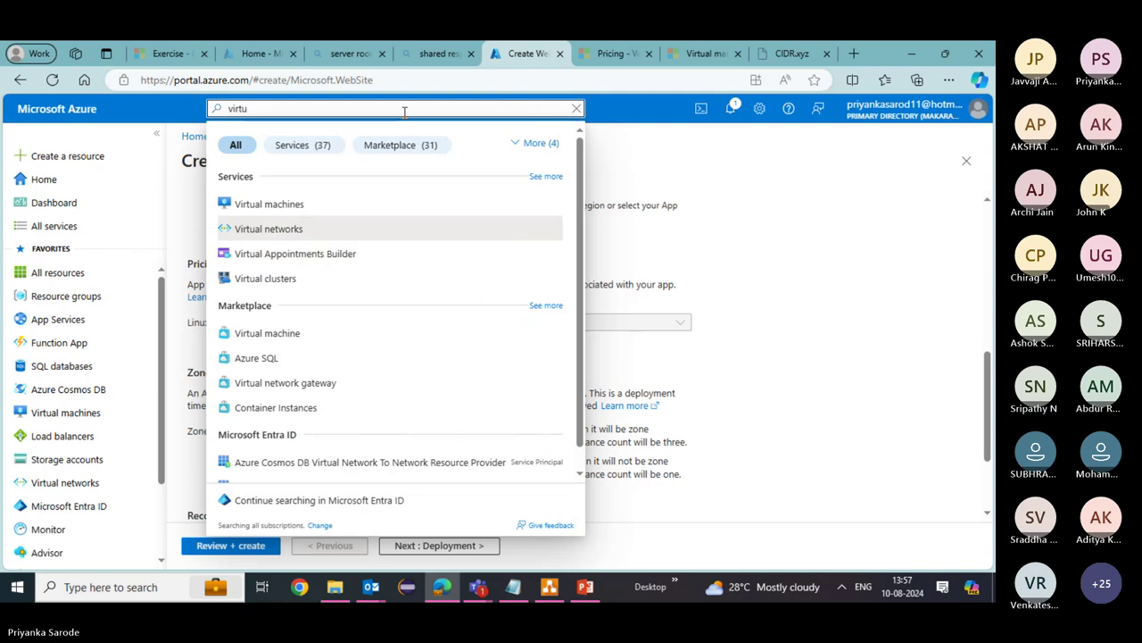
key("Return")
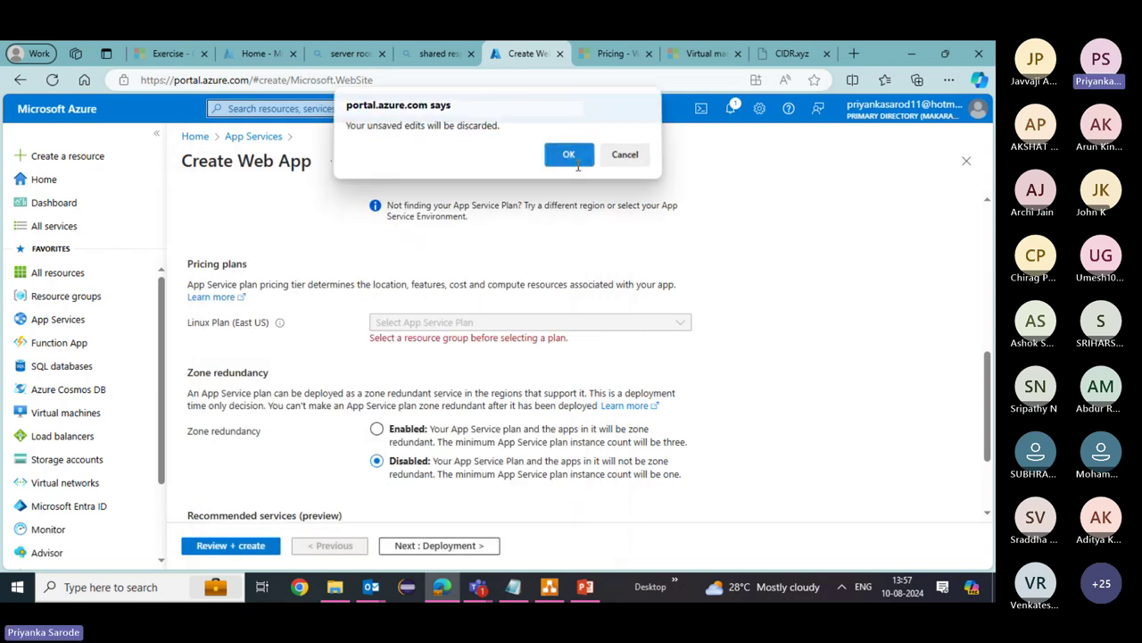
key("Return")
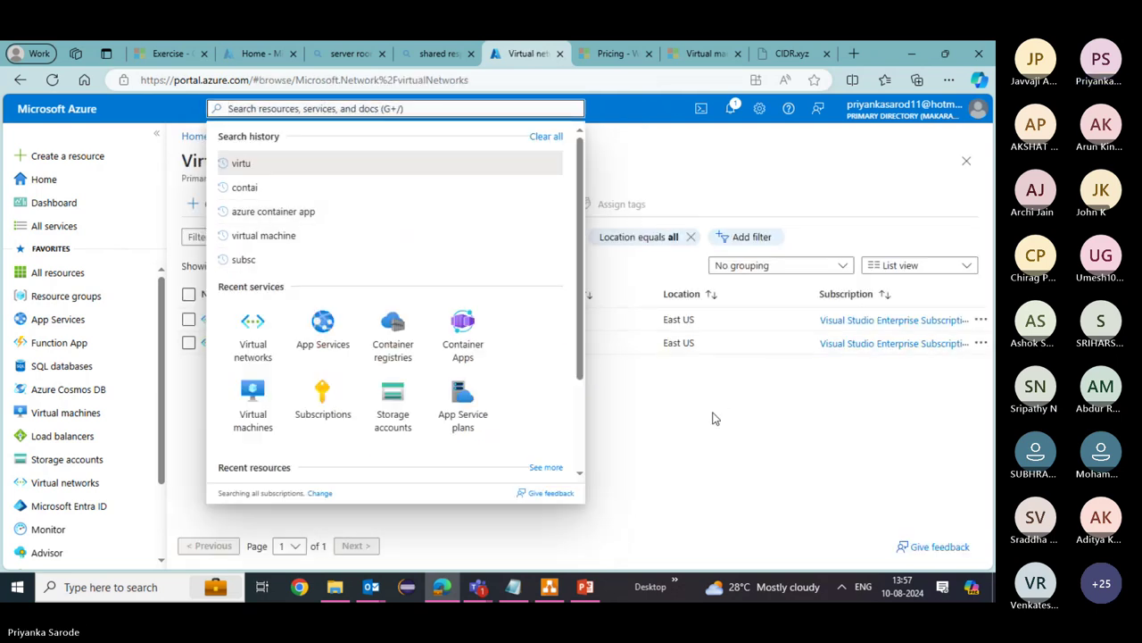
left_click(651, 507)
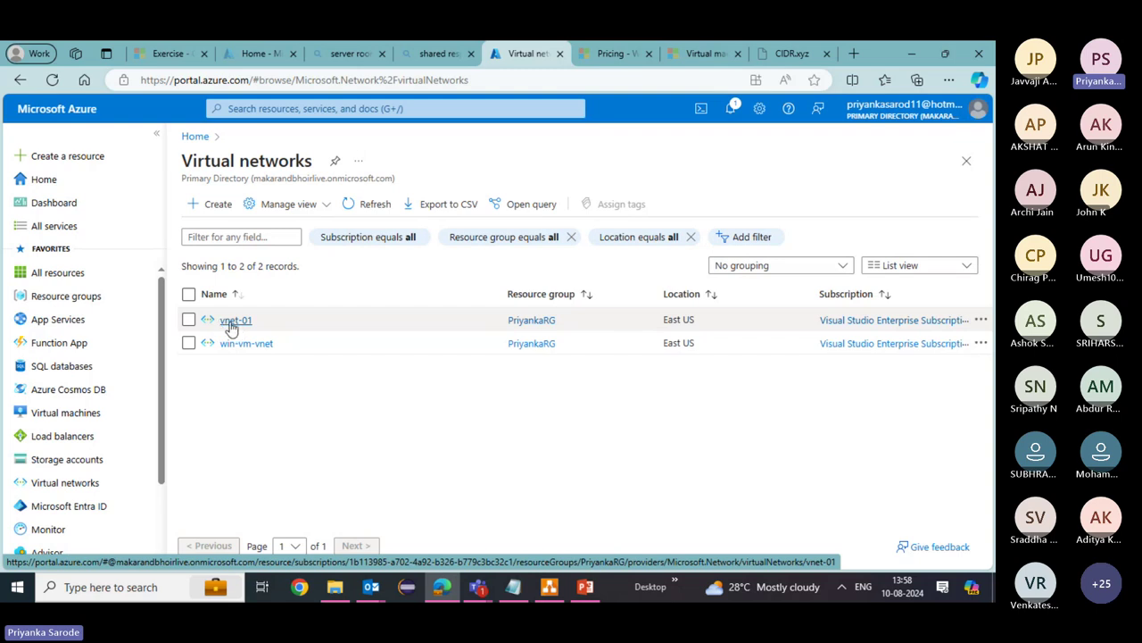
Create a virtual network named vnet-02 in (US) East US and continue to Security.
left_click(206, 214)
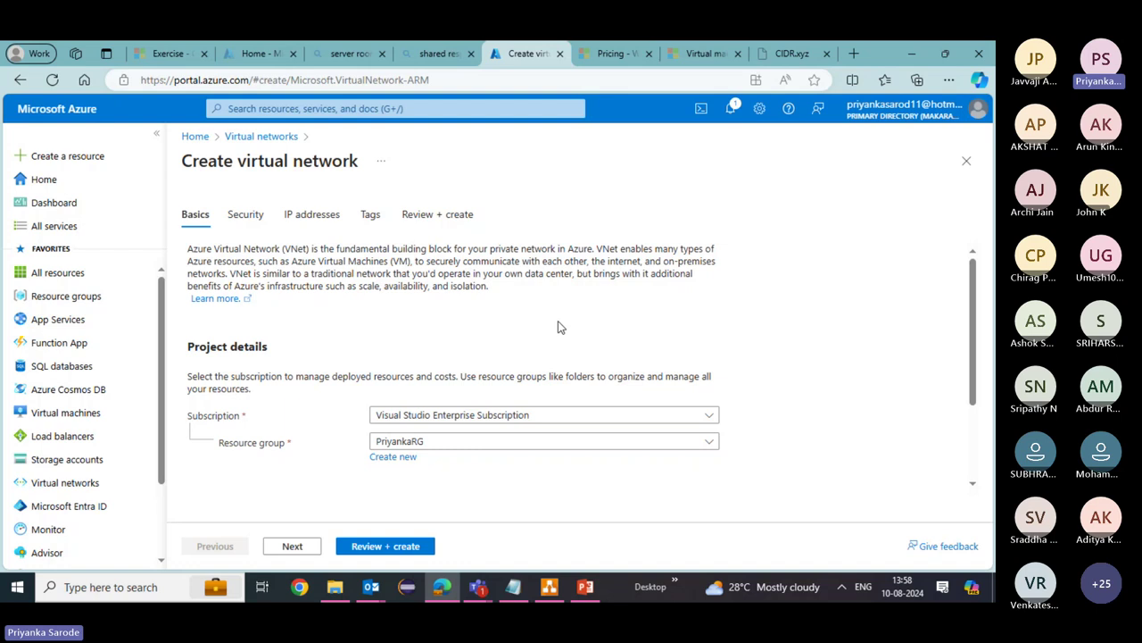
scroll(558, 327, "down", 2)
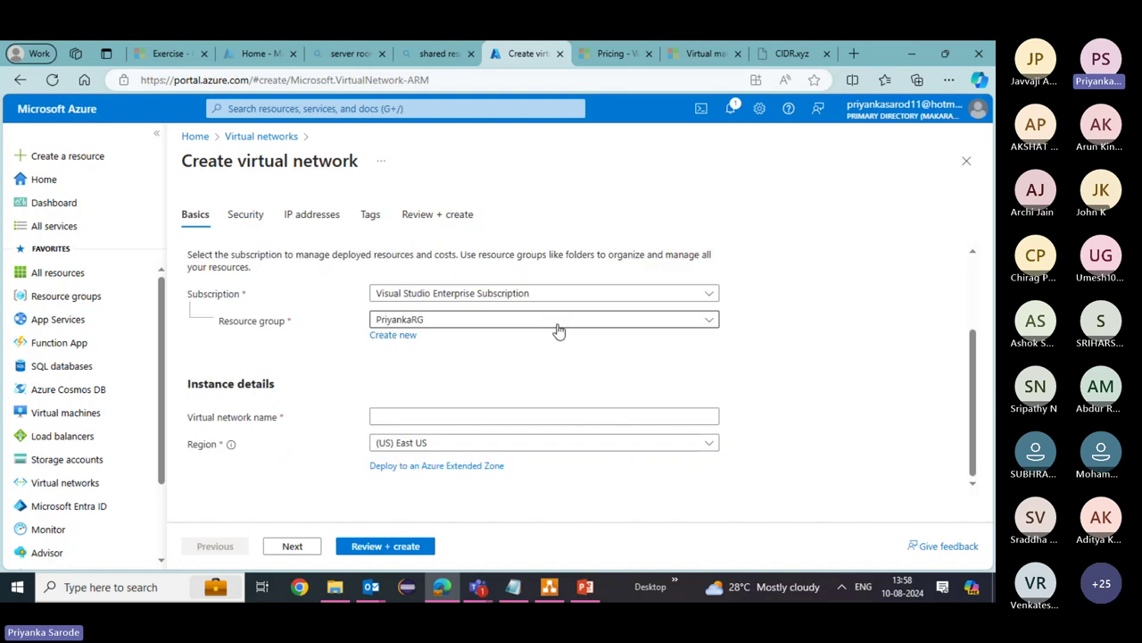
left_click(389, 416)
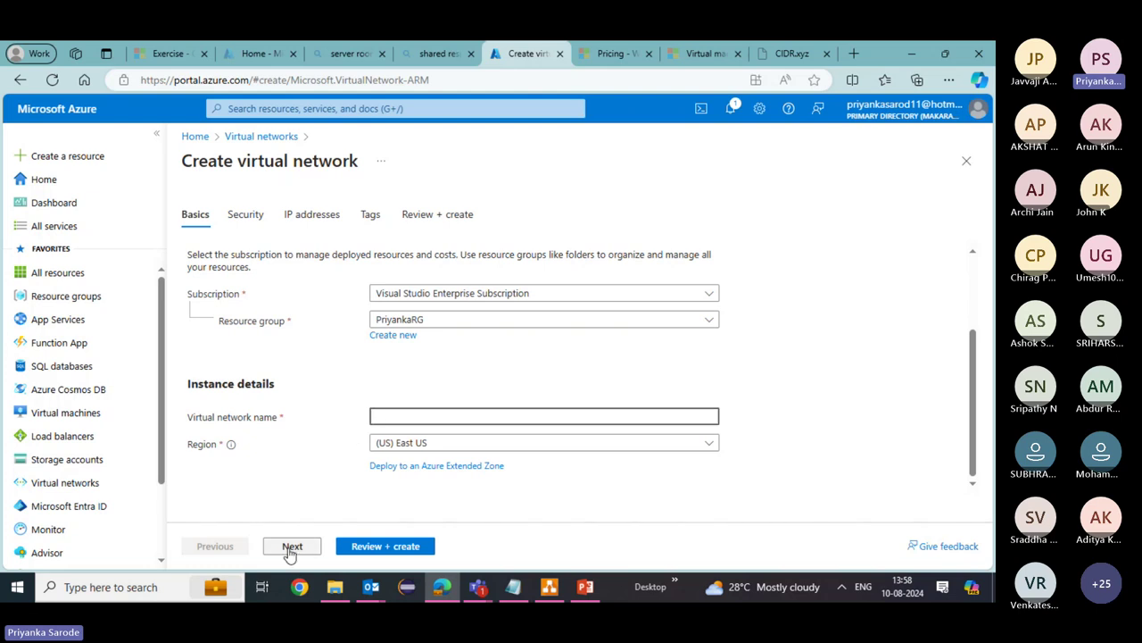
type("vne")
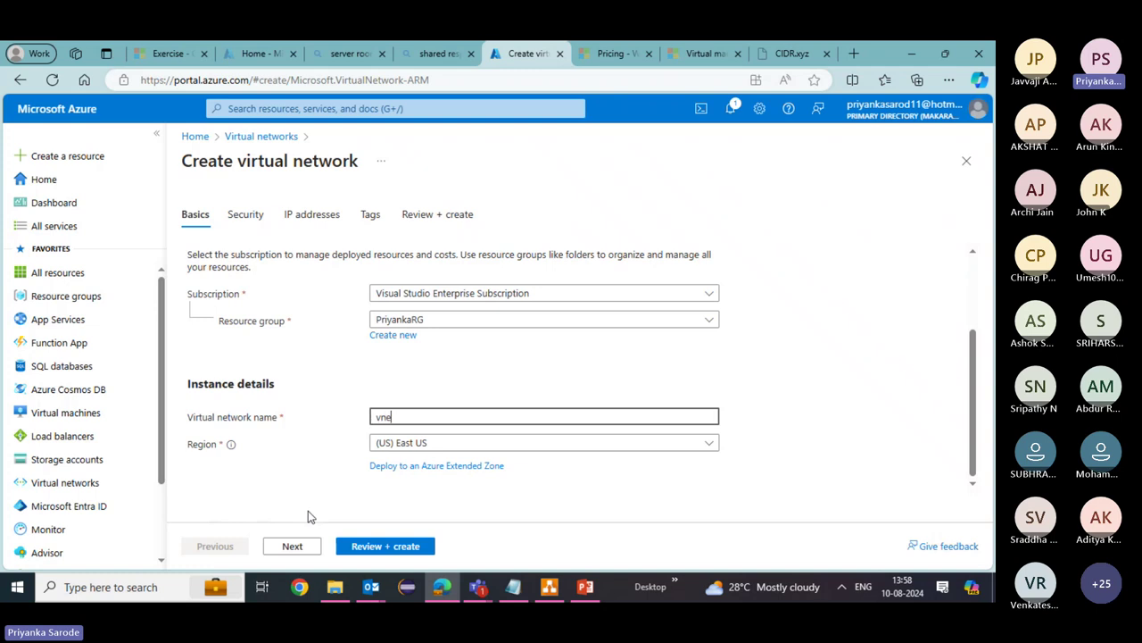
type("t-02")
left_click(473, 453)
left_click(473, 455)
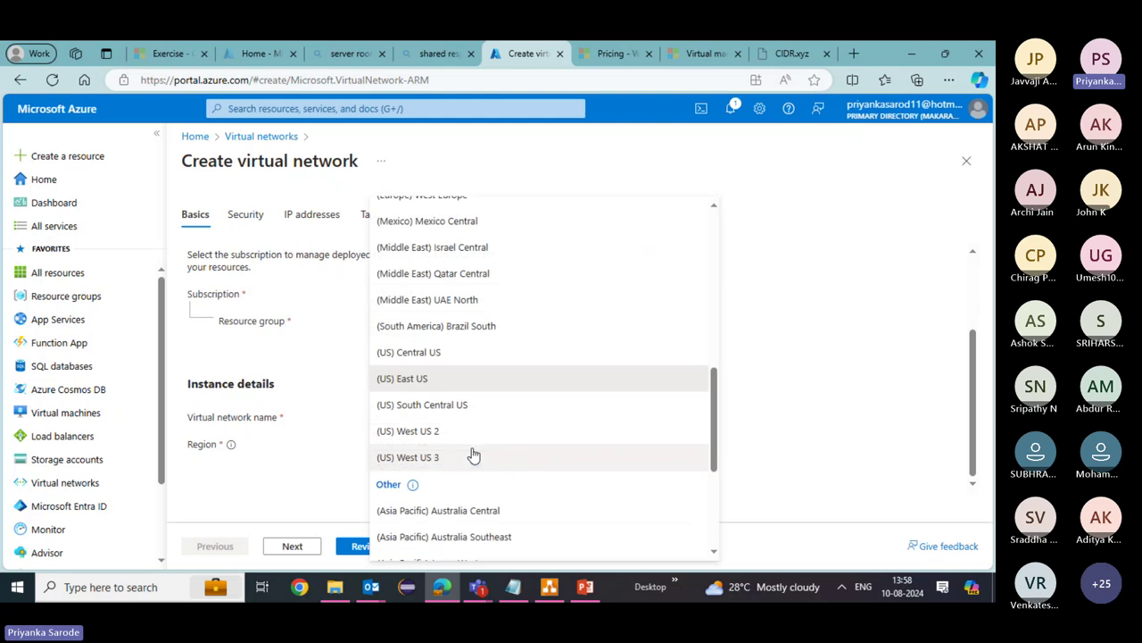
left_click(369, 434)
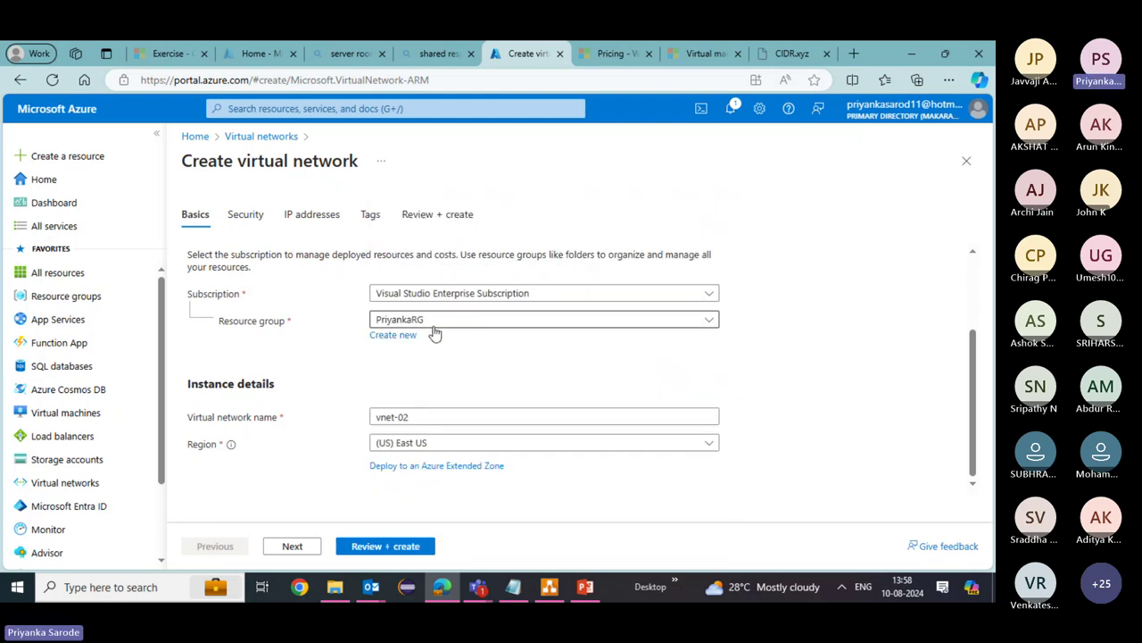
left_click(294, 546)
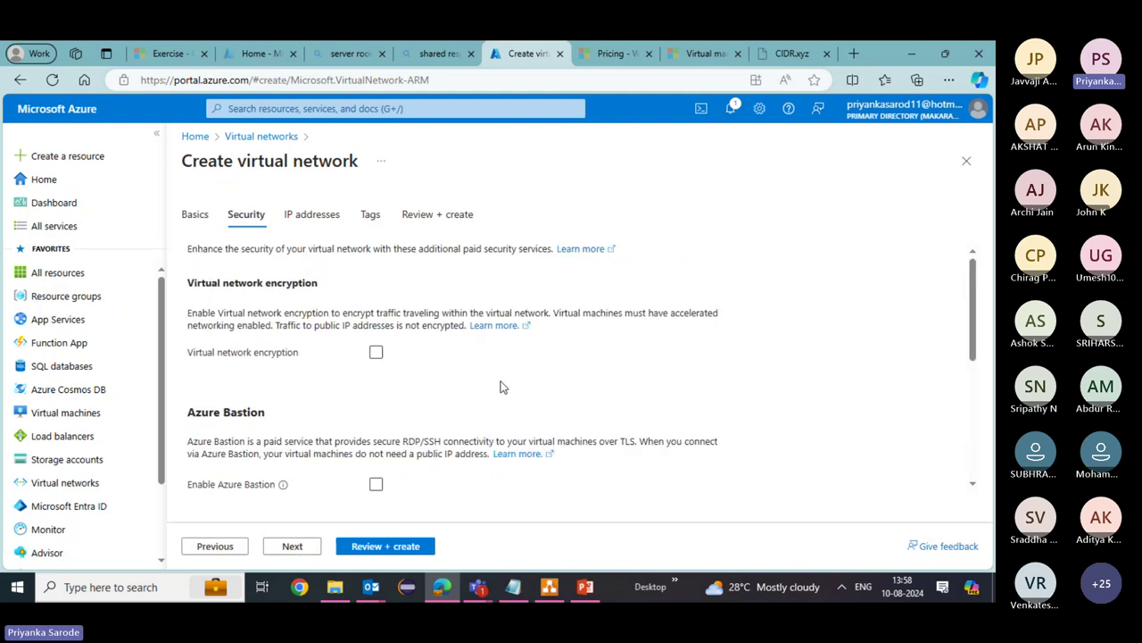
Leave every Security add-on disabled and move on to the IP addresses settings.
scroll(499, 387, "down", 3)
scroll(395, 388, "up", 2)
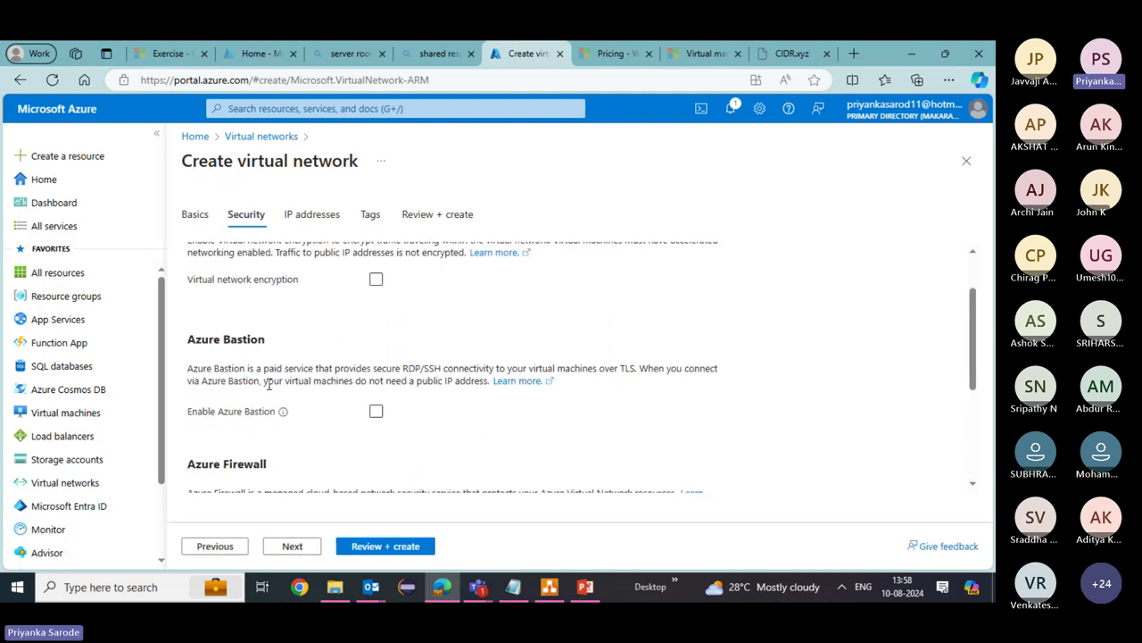
left_click(375, 411)
scroll(535, 402, "down", 2)
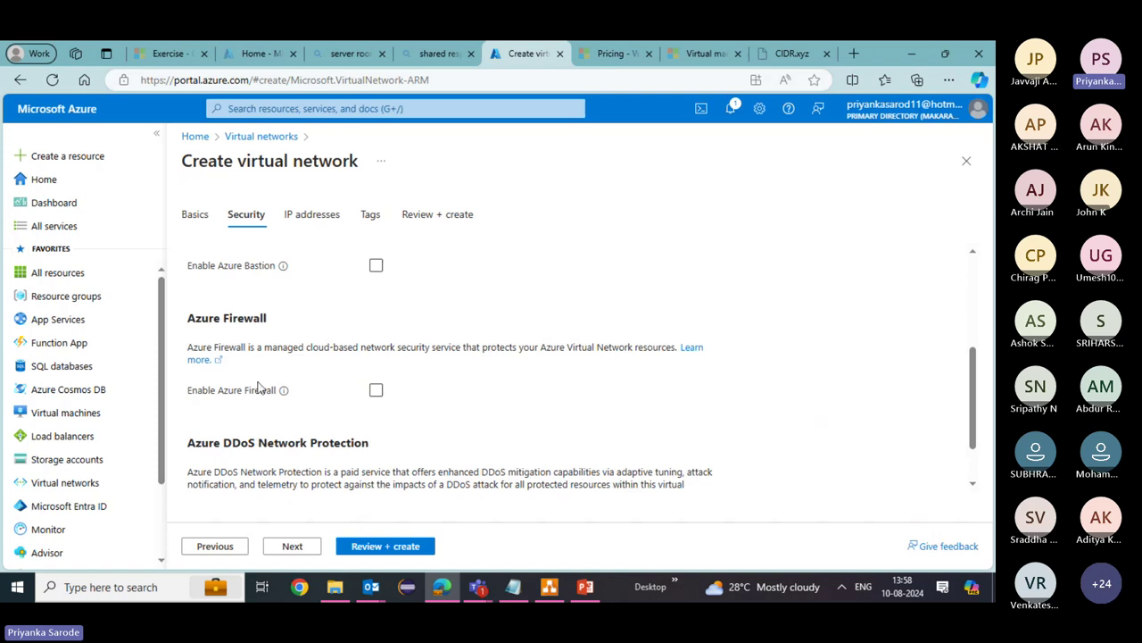
scroll(373, 389, "down", 1)
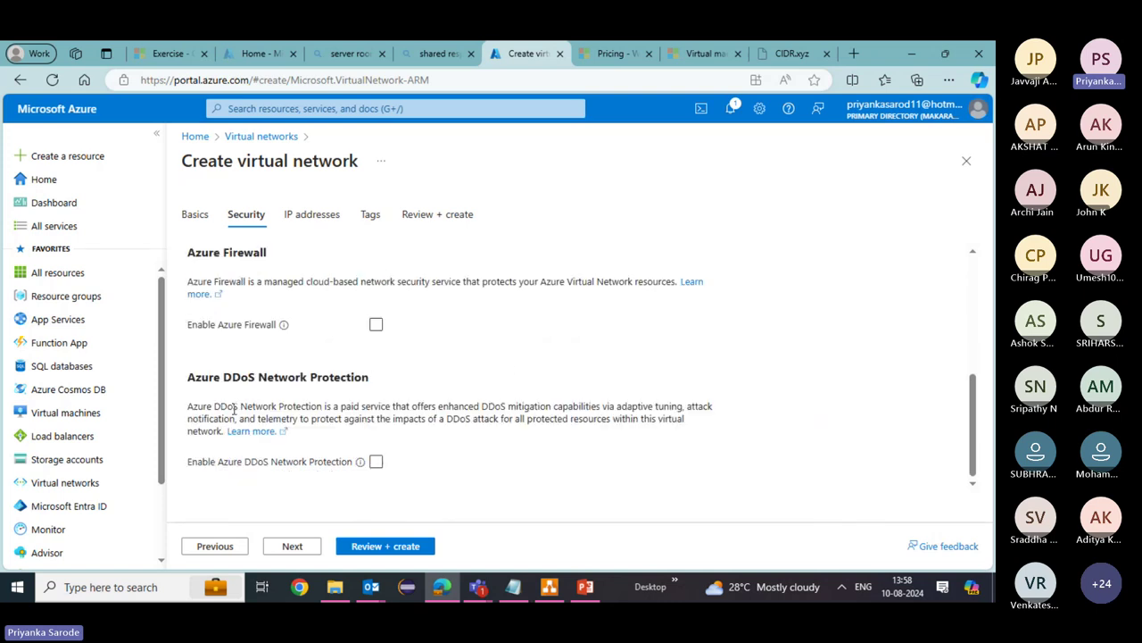
scroll(386, 404, "up", 3)
scroll(387, 403, "up", 1)
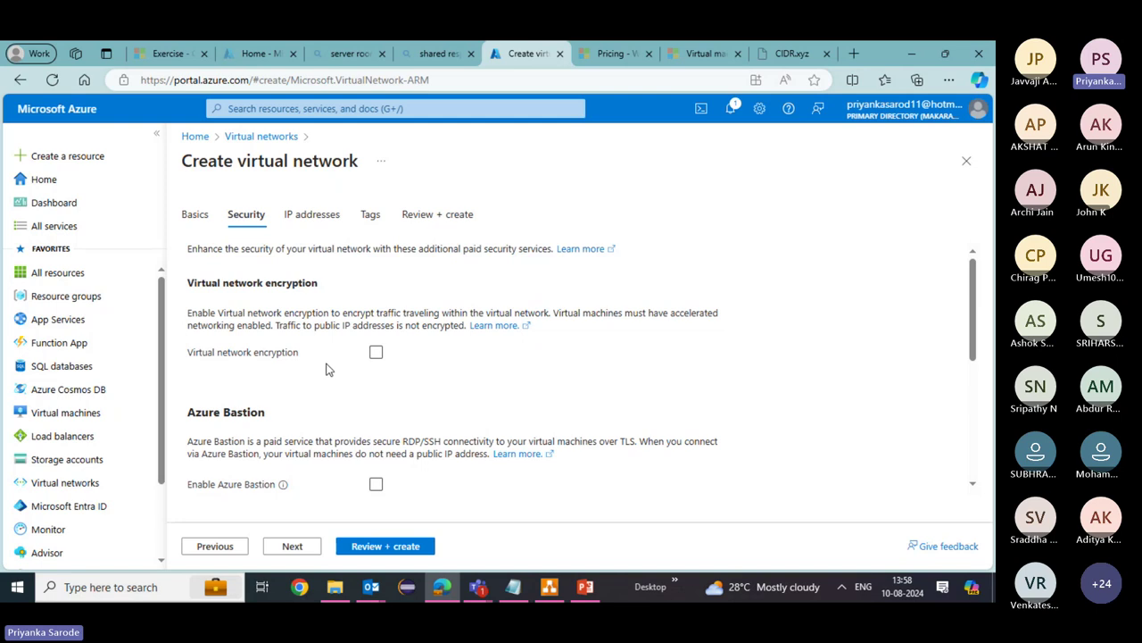
scroll(366, 356, "down", 4)
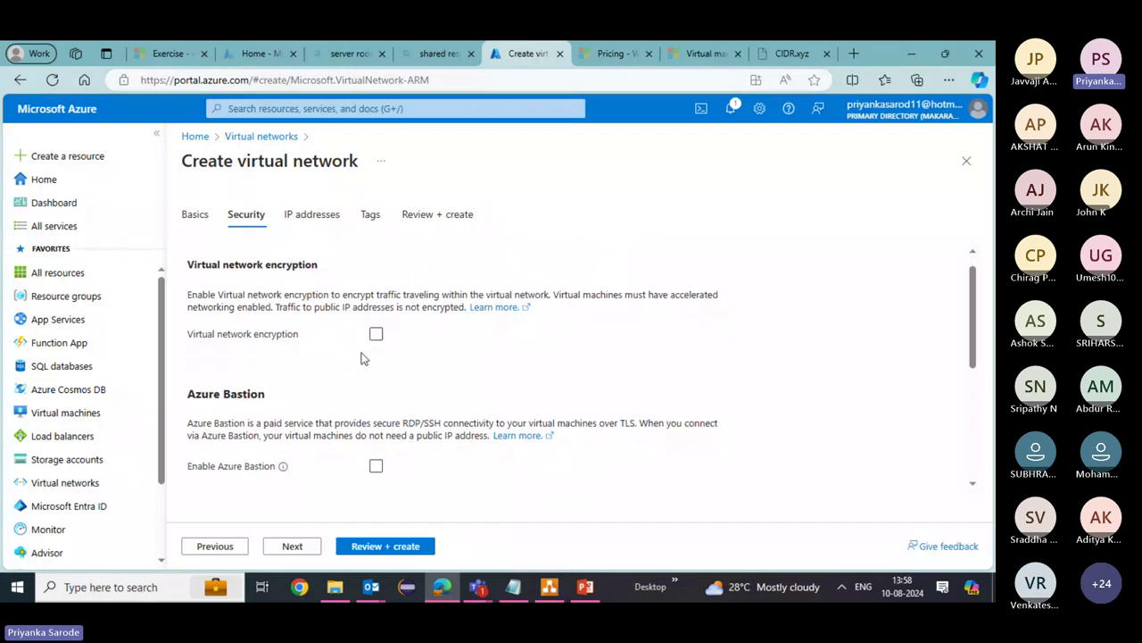
left_click(284, 545)
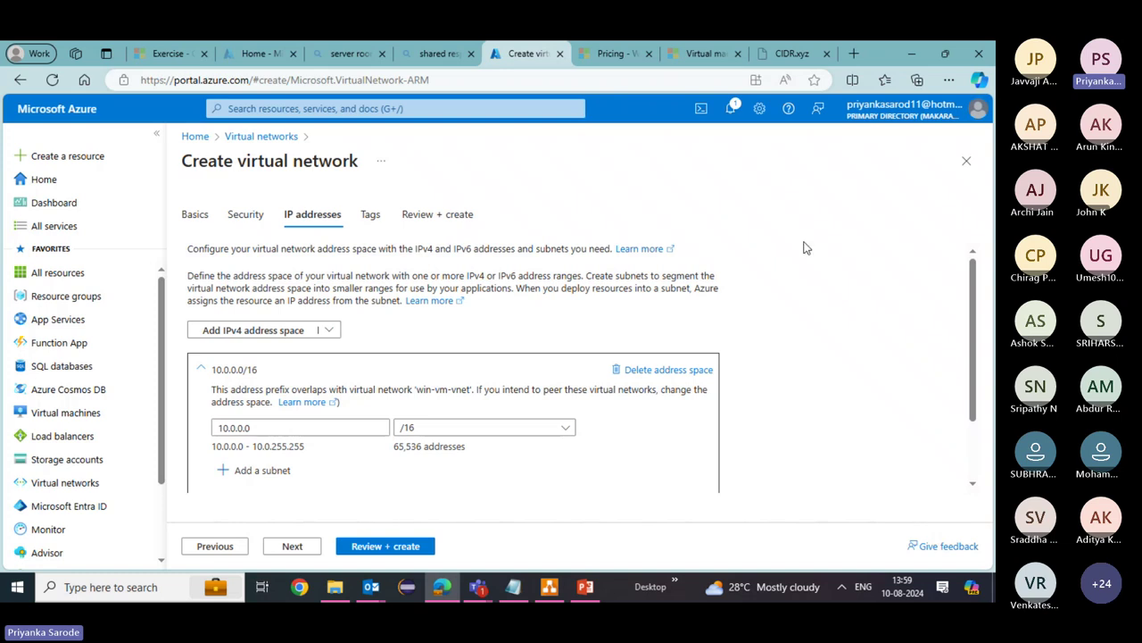
Add two IPv6 address spaces and one additional IPv4 address space.
left_click(328, 330)
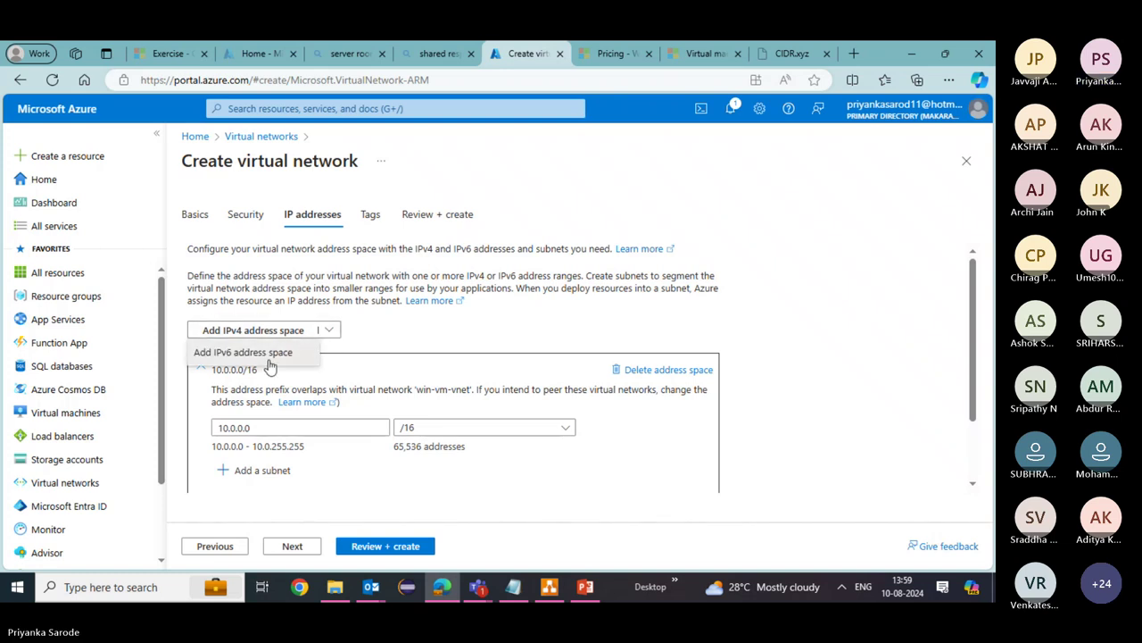
left_click(268, 357)
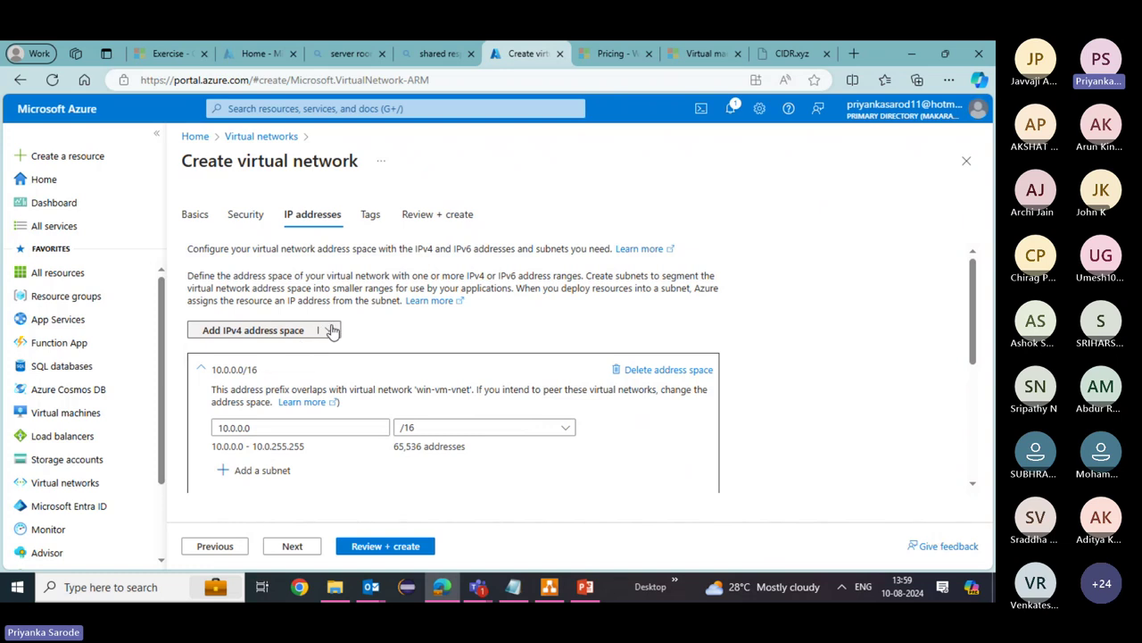
left_click(328, 330)
left_click(295, 352)
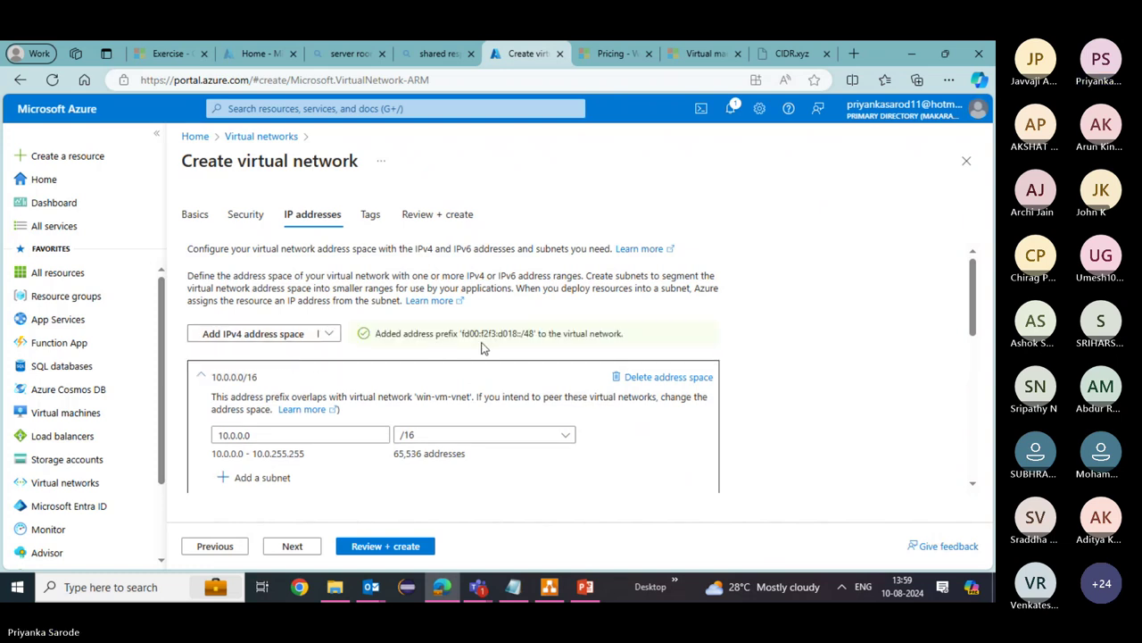
left_click(325, 335)
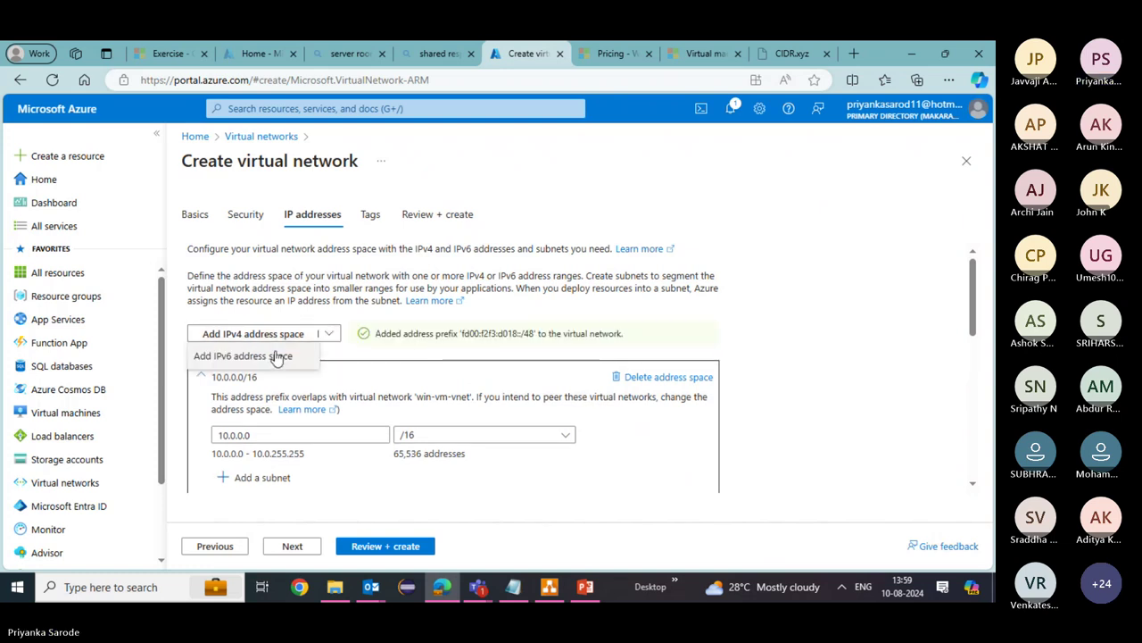
left_click(272, 338)
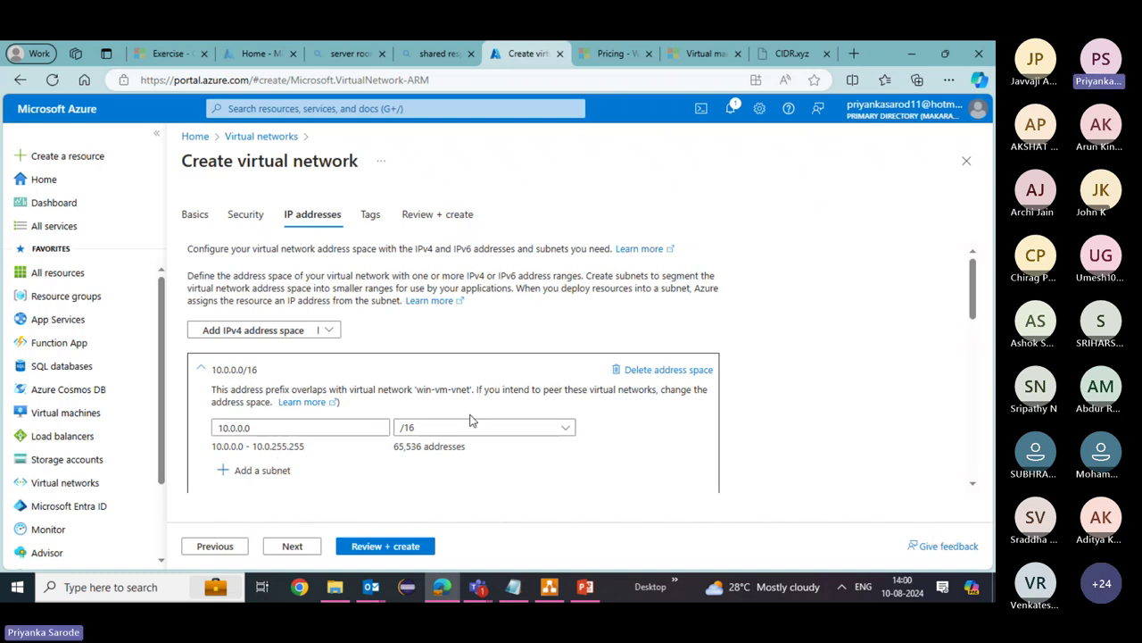
Set the first address space prefix to /20, giving 4,096 addresses.
left_click(440, 432)
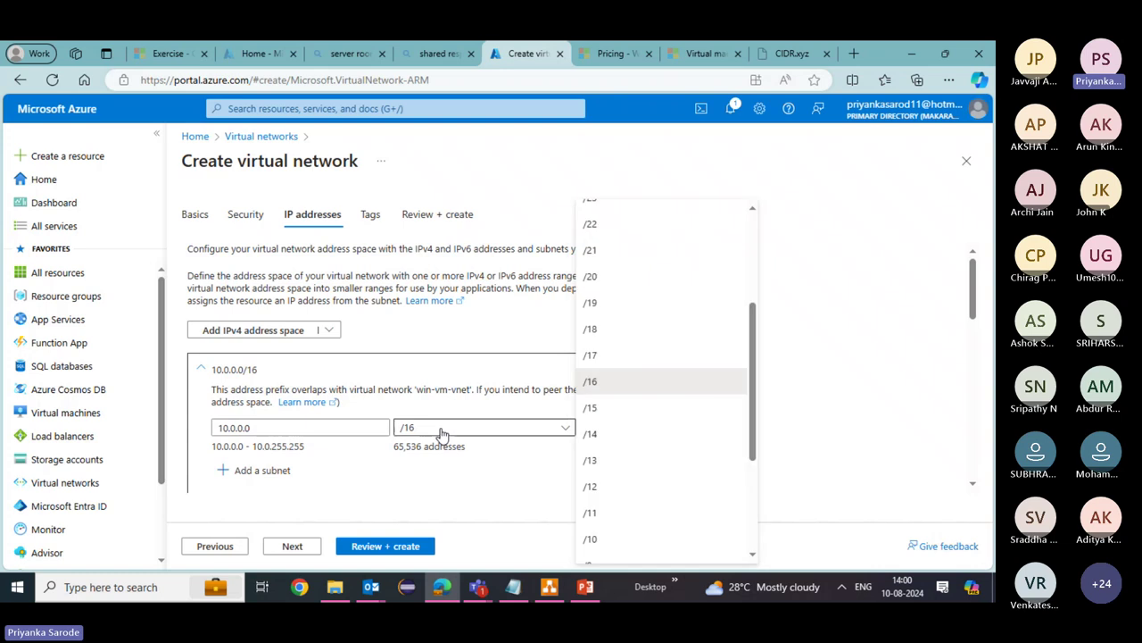
left_click(590, 357)
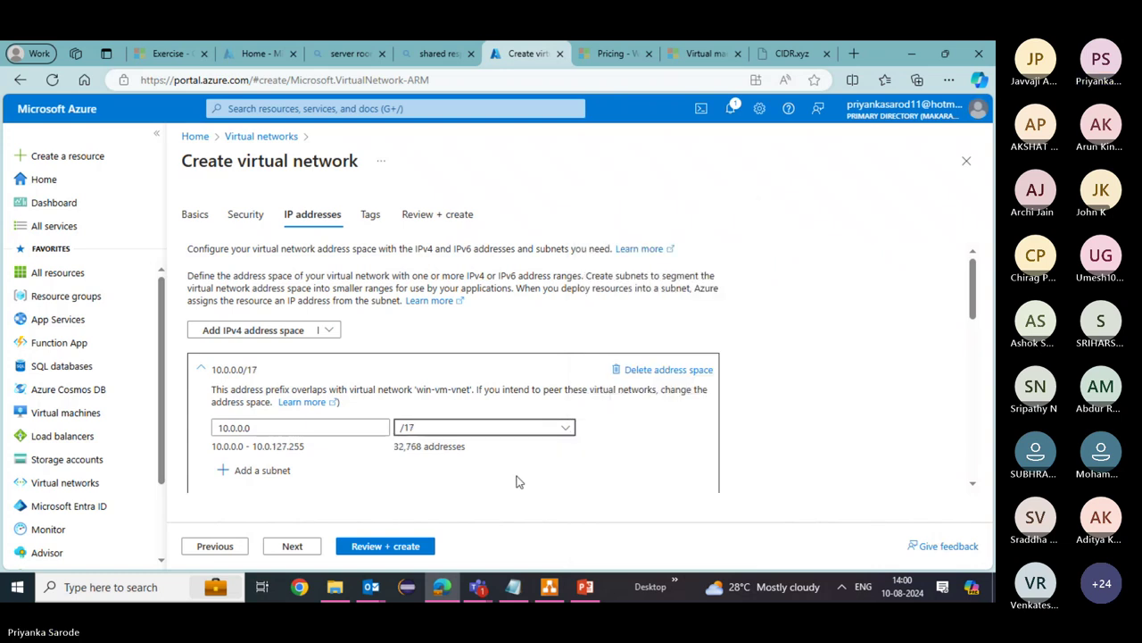
left_click(509, 430)
left_click(612, 482)
scroll(478, 481, "down", 2)
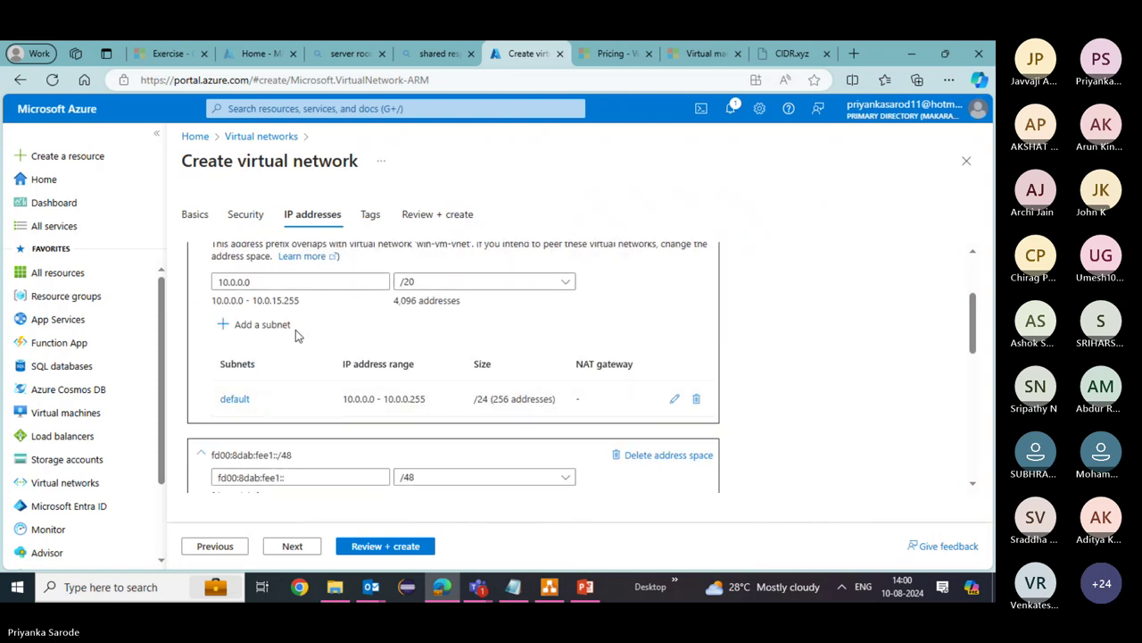
Change the address space's starting address to 10.2.0.0.
left_click(268, 282)
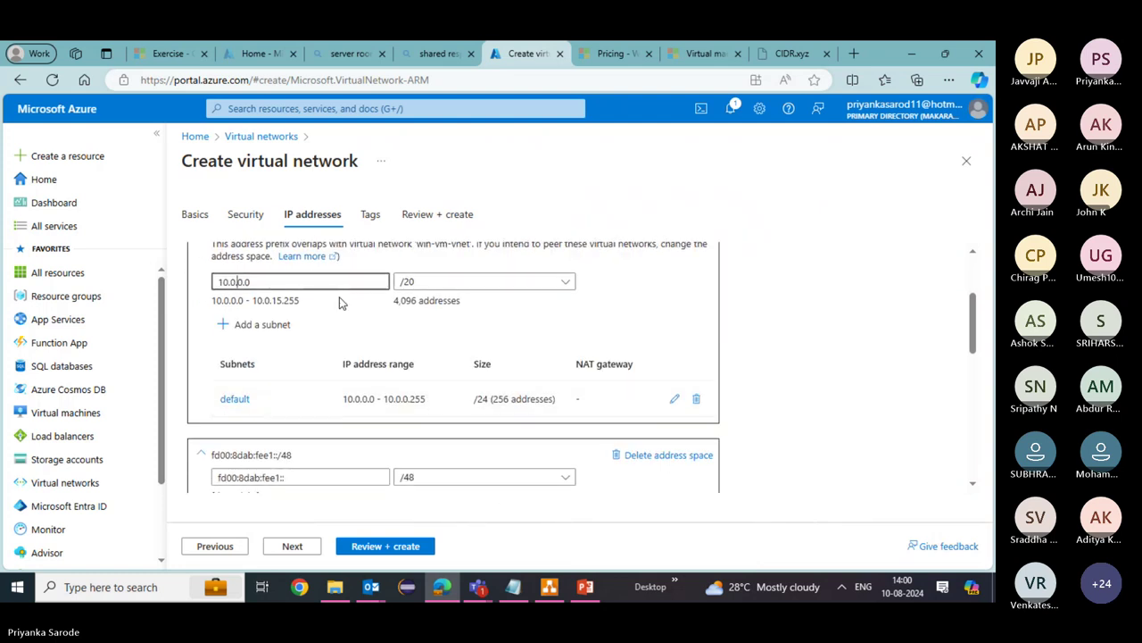
key("BackSpace")
type("1")
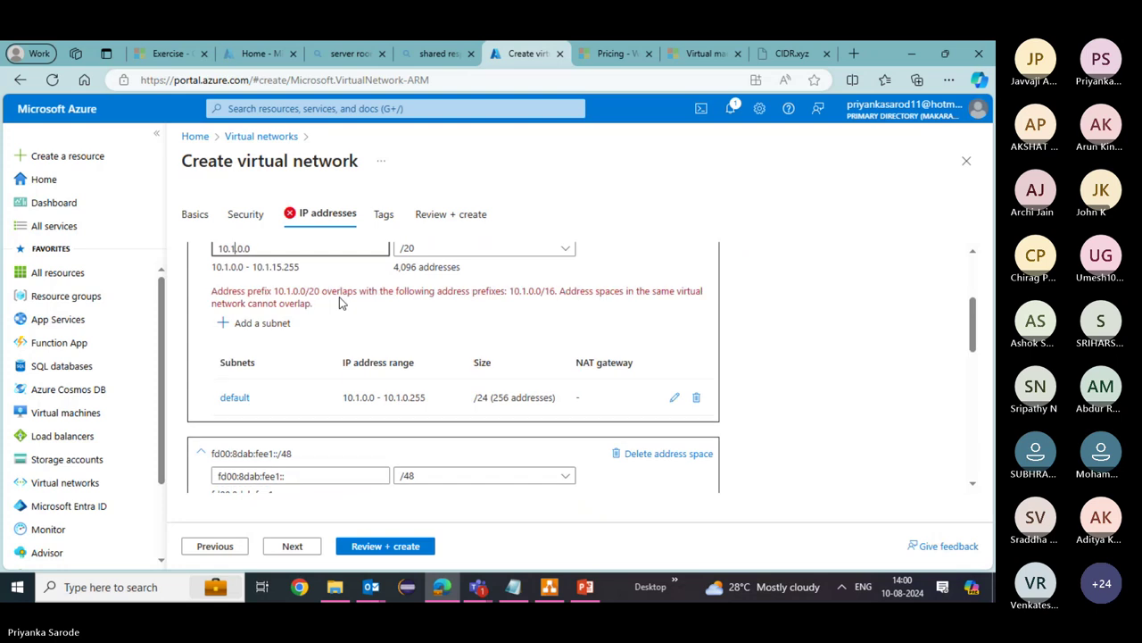
left_click(345, 300)
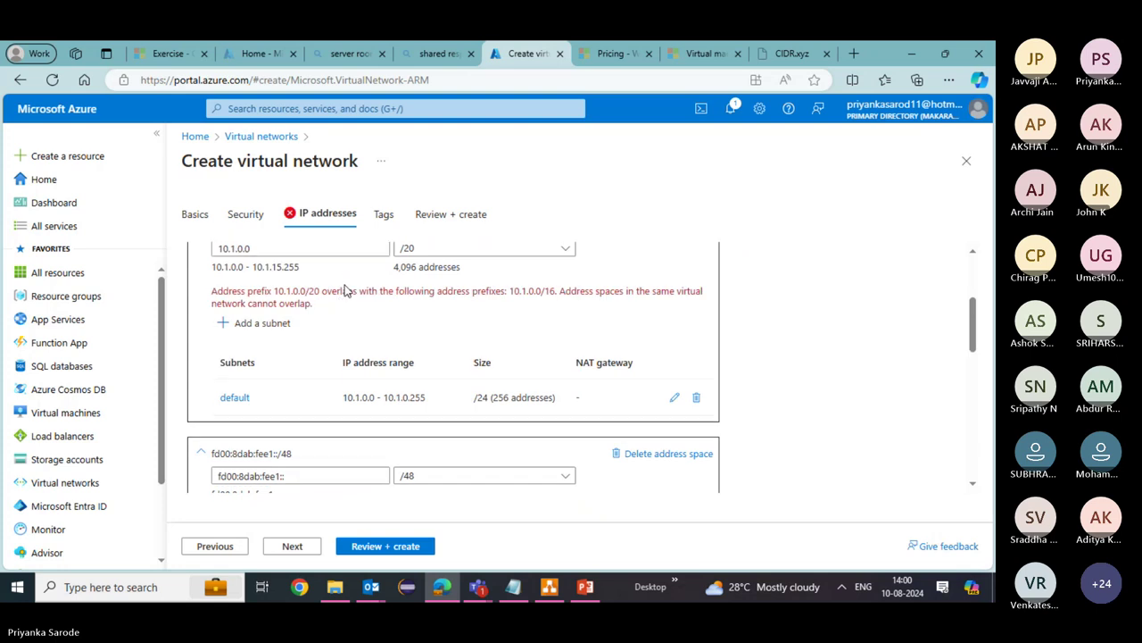
scroll(344, 300, "up", 2)
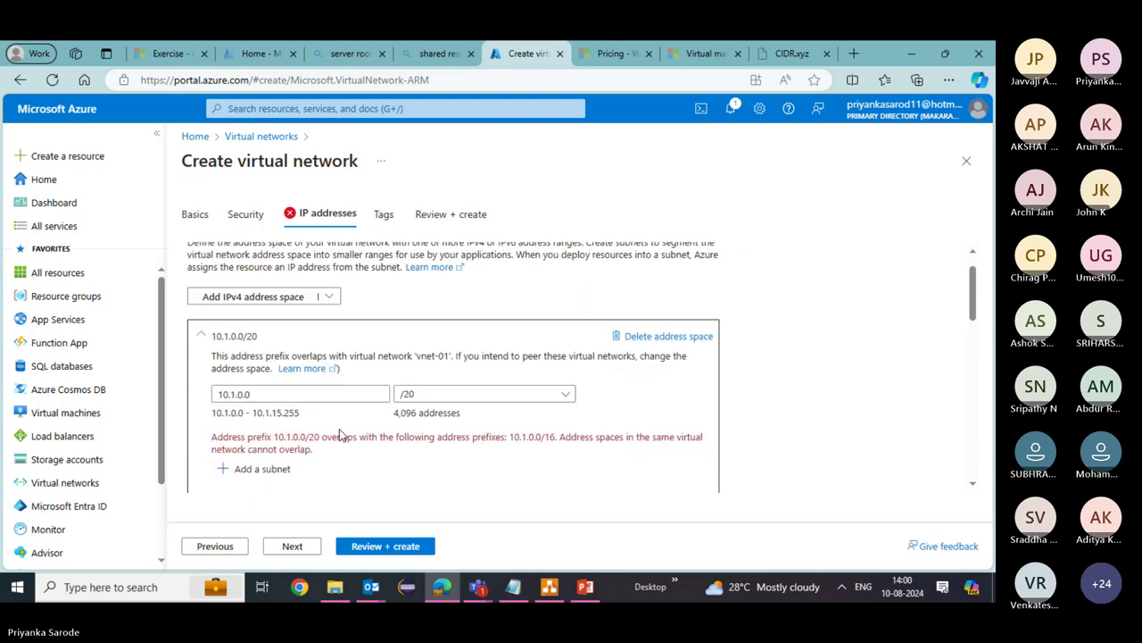
left_click(286, 389)
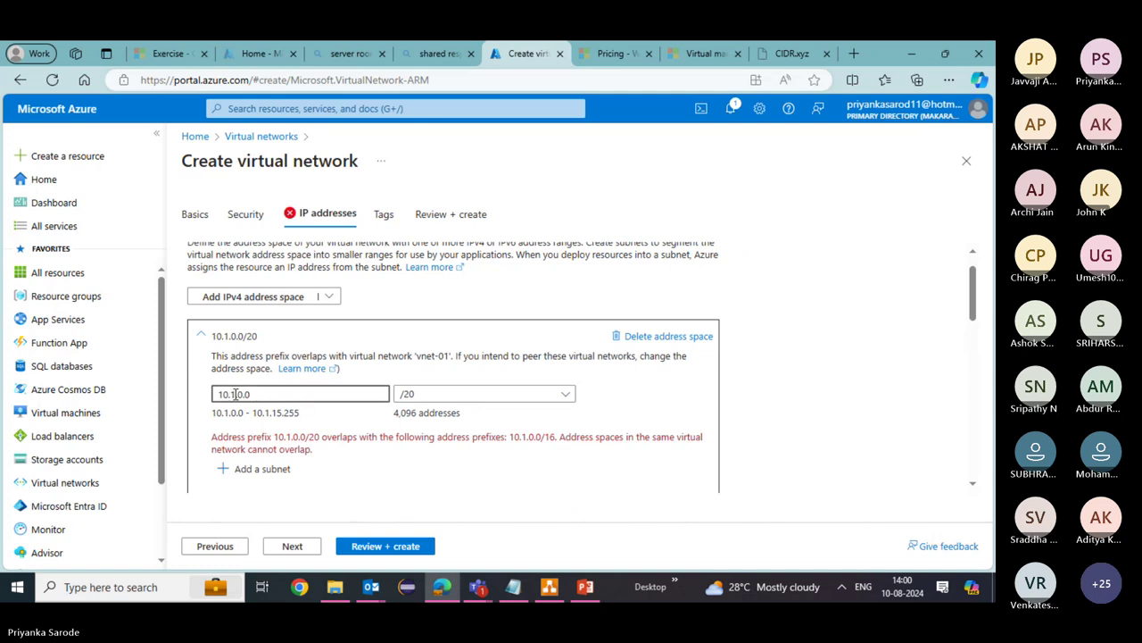
left_click(234, 393)
key("BackSpace")
type("2")
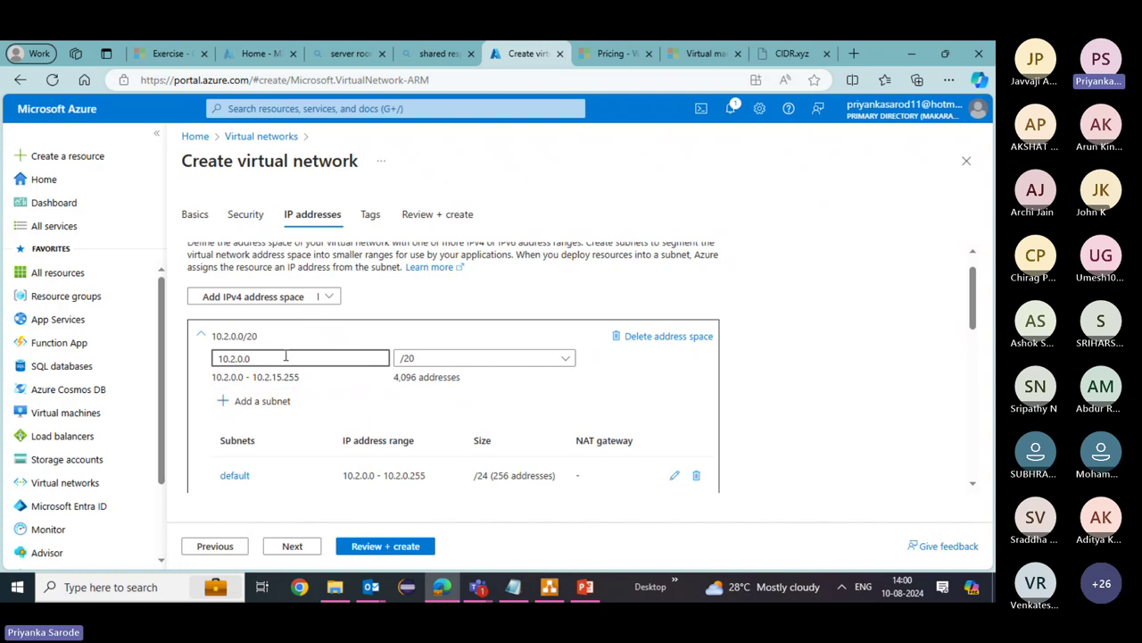
key("BackSpace")
type("1")
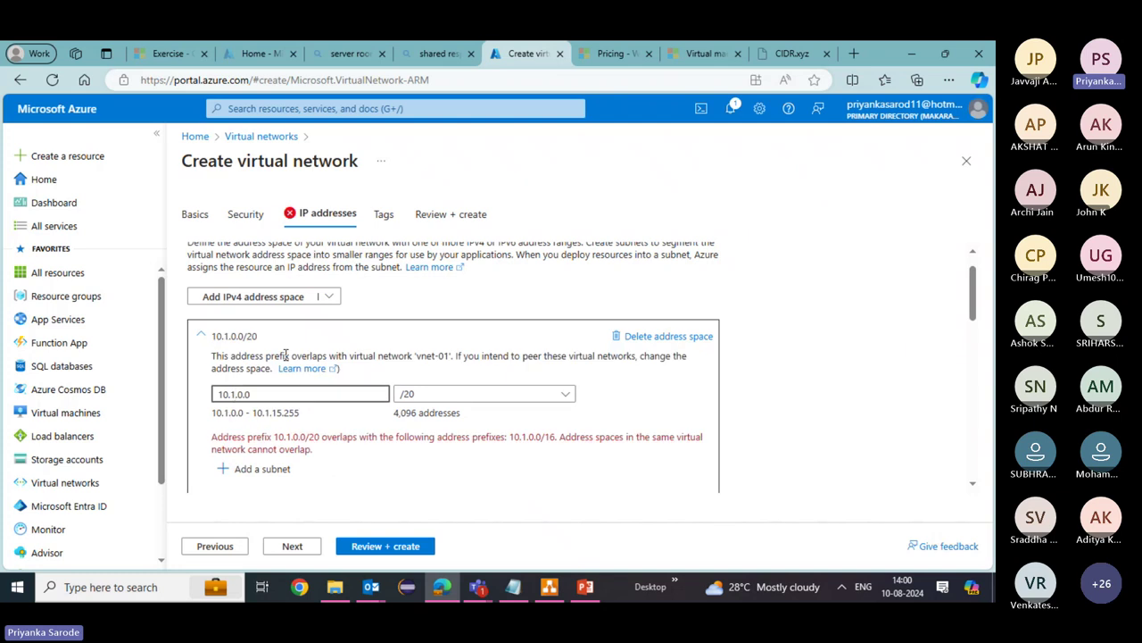
key("BackSpace")
type("2")
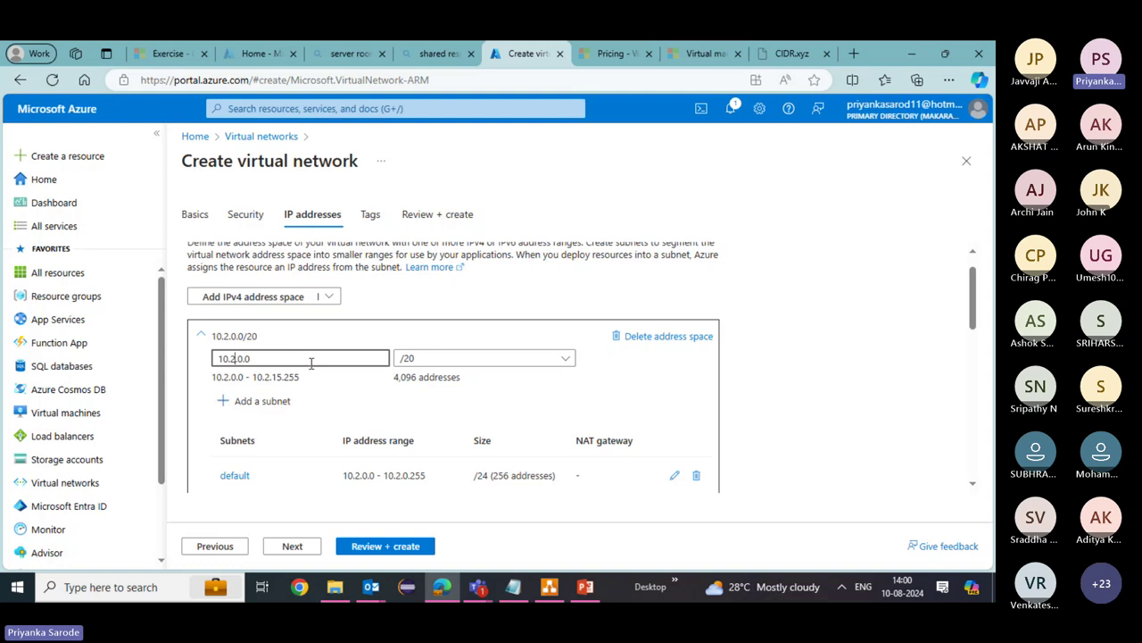
scroll(310, 363, "down", 1)
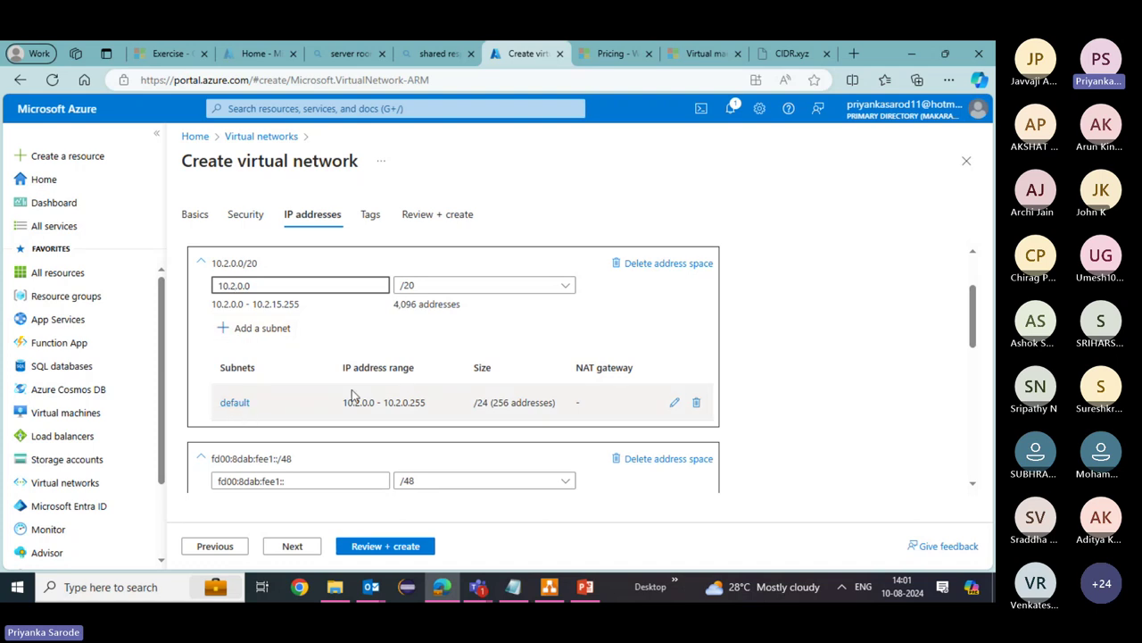
left_click(674, 406)
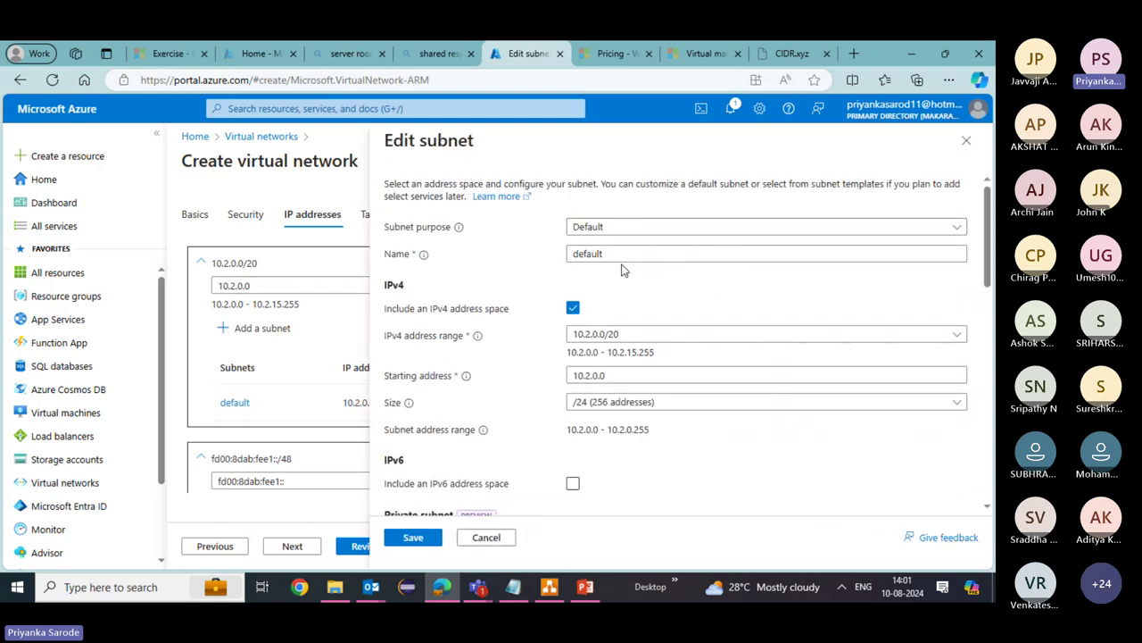
left_click_drag(615, 255, 520, 270)
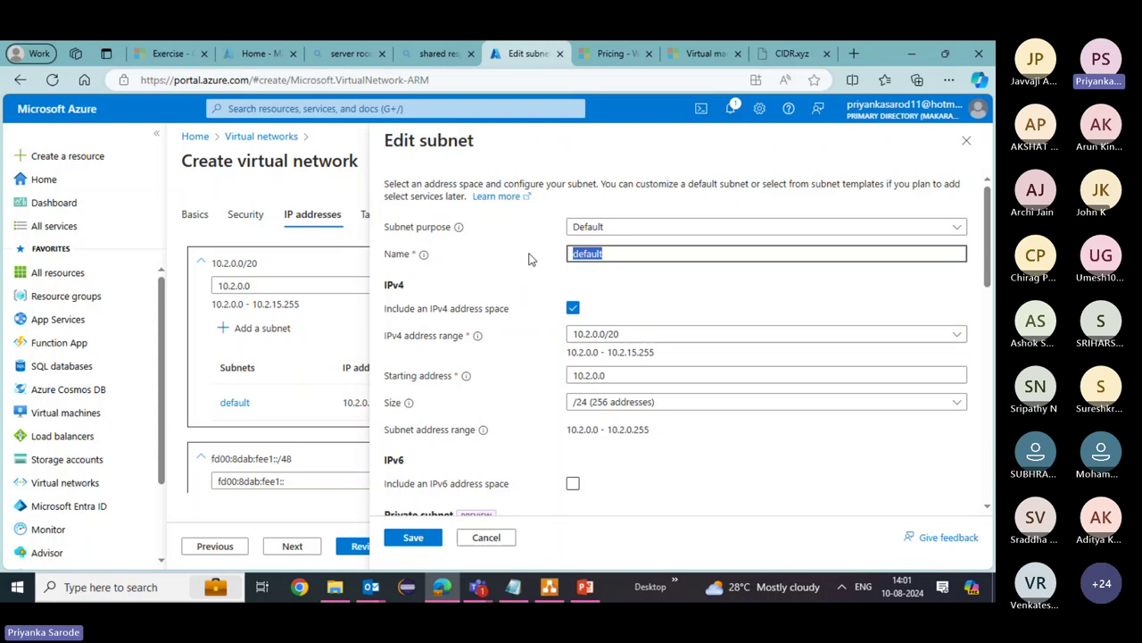
type("subnet-")
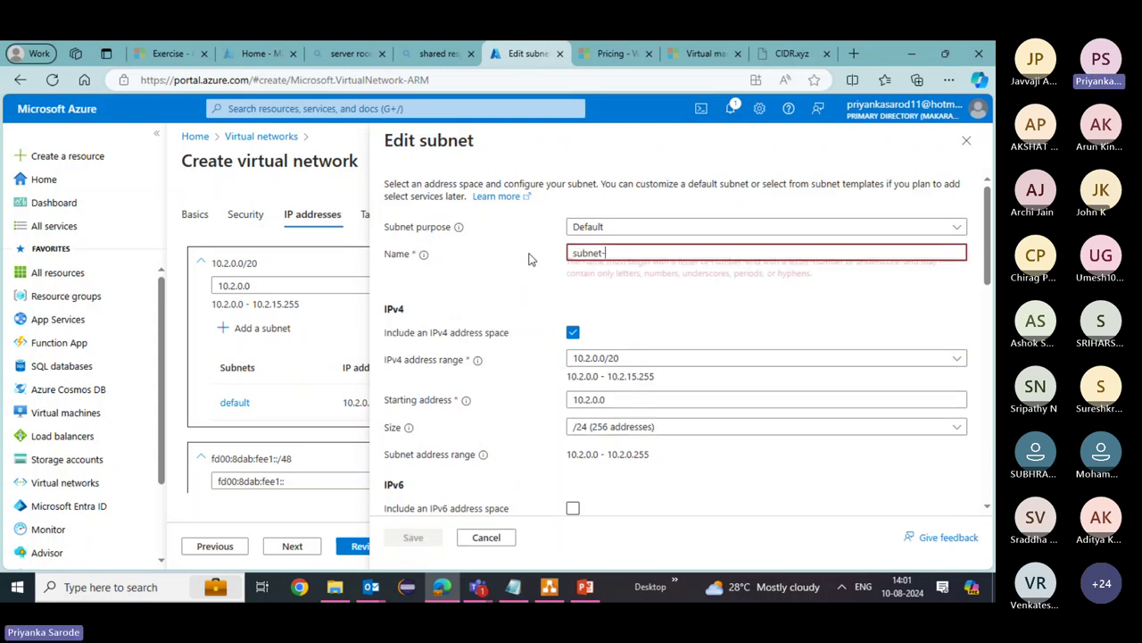
type("02")
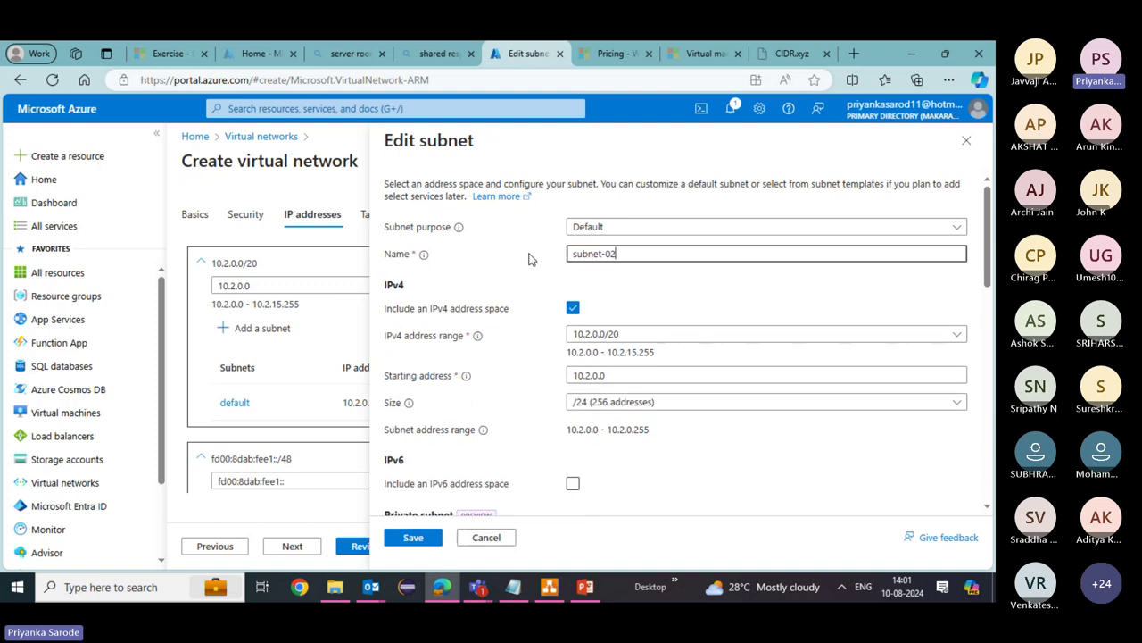
left_click(813, 230)
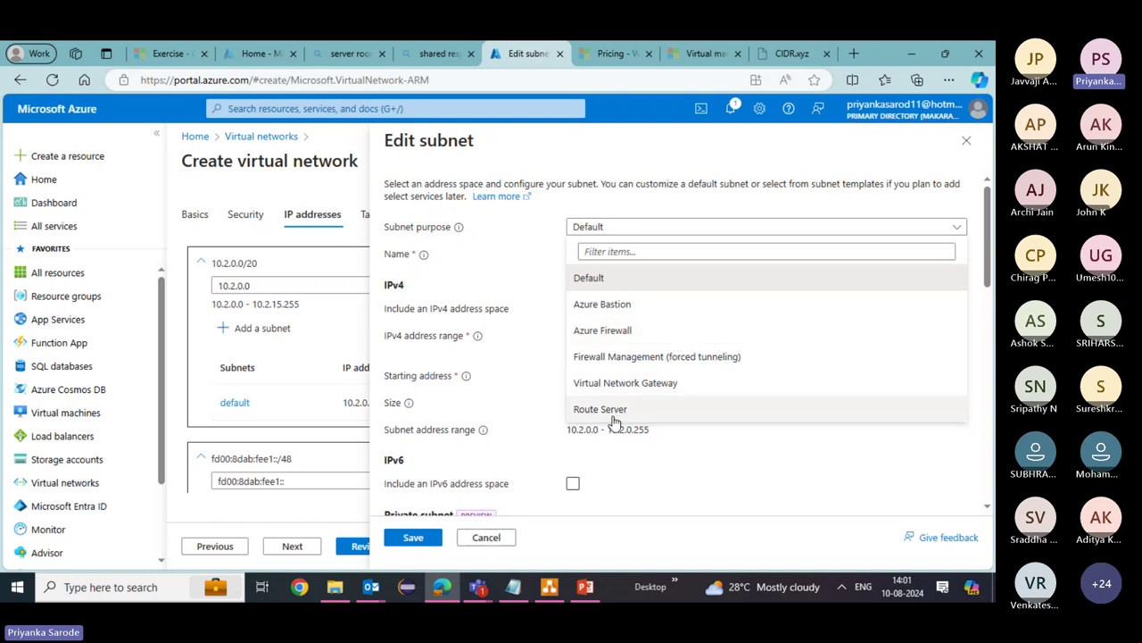
left_click(507, 330)
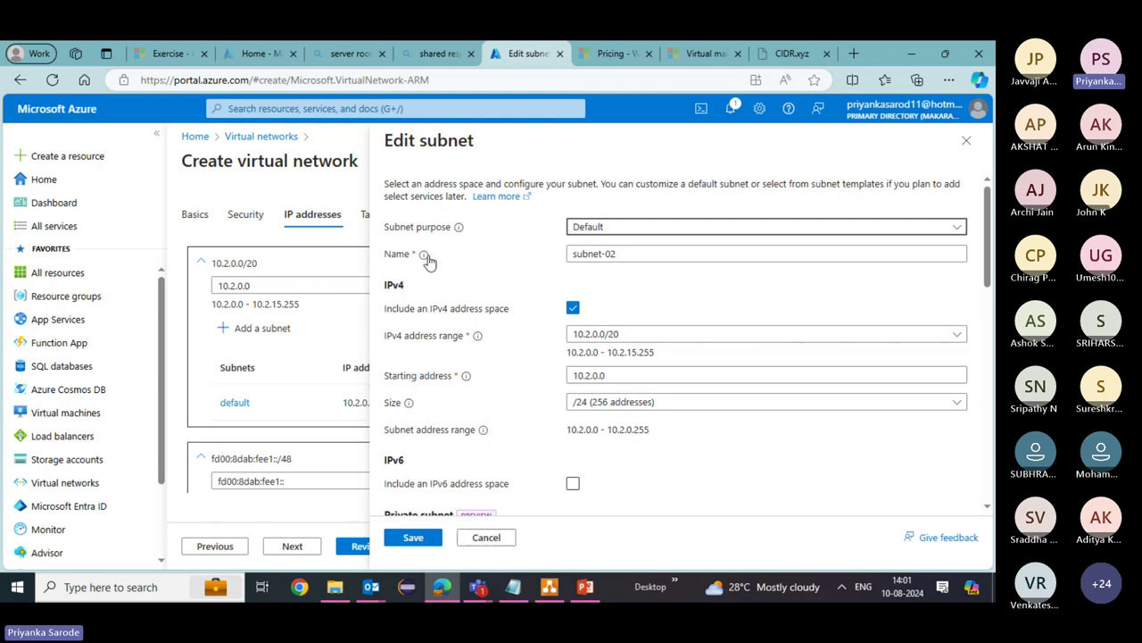
left_click(622, 230)
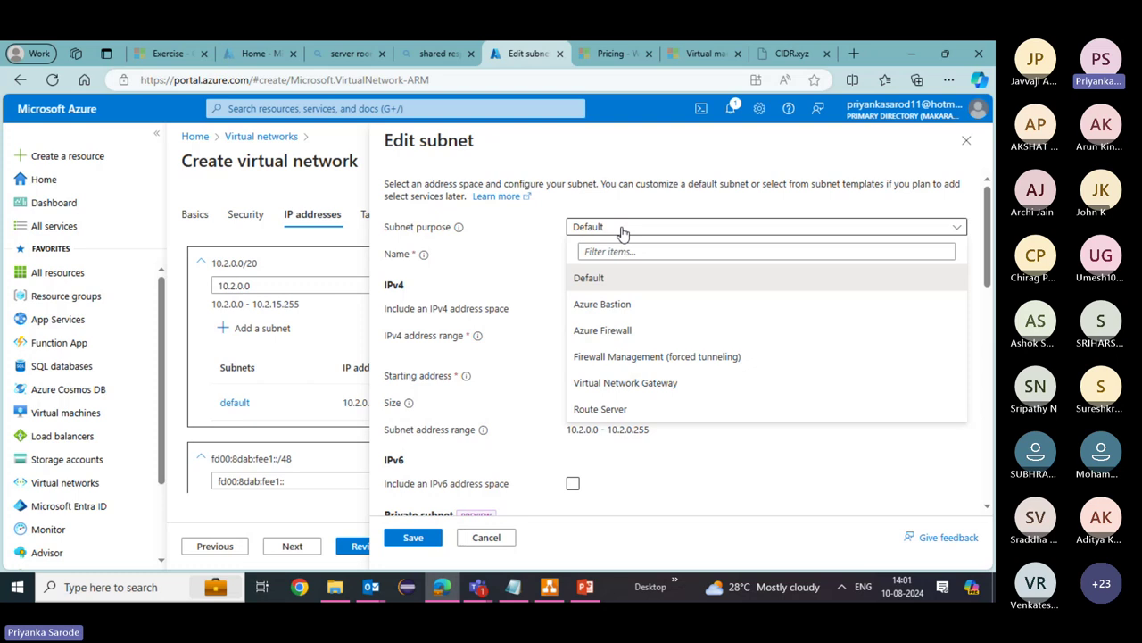
left_click(631, 306)
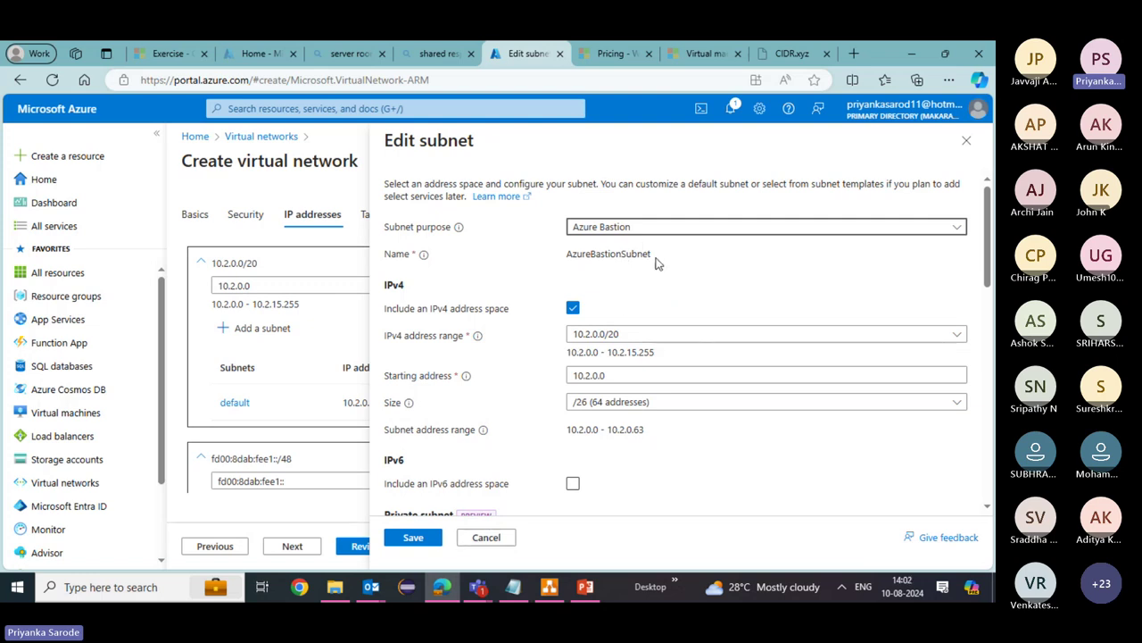
left_click_drag(655, 259, 557, 274)
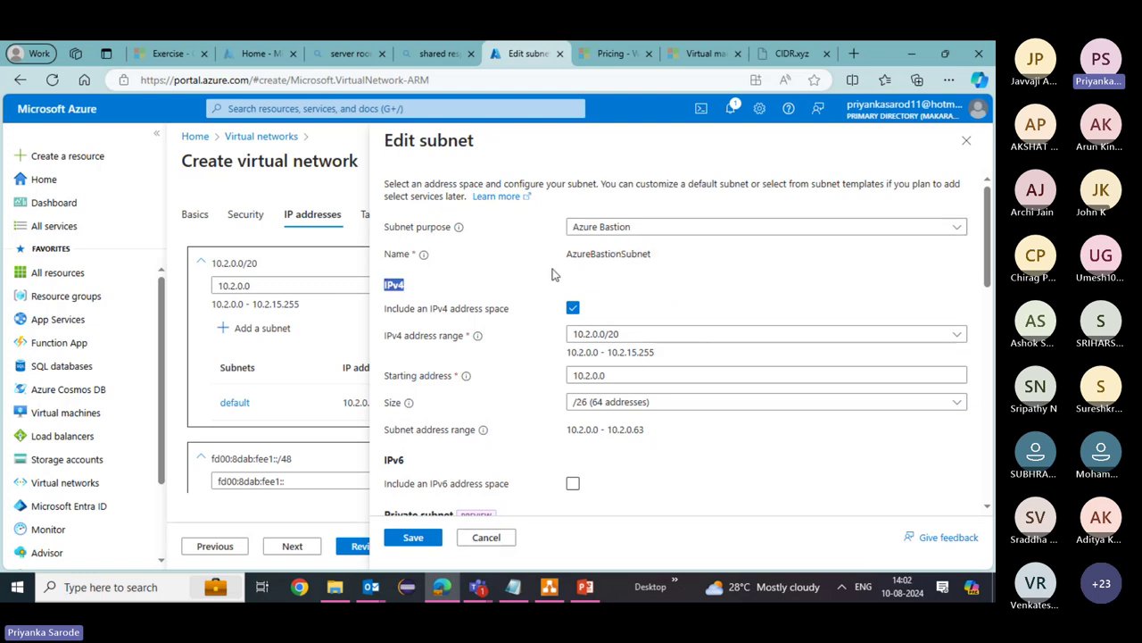
left_click(643, 227)
left_click(603, 278)
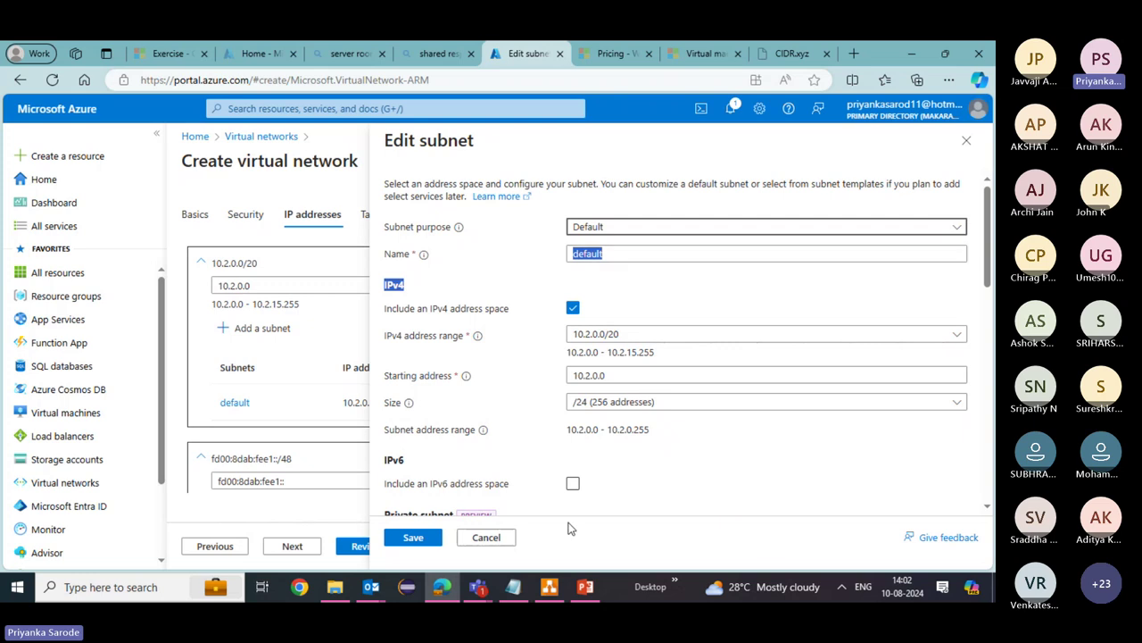
left_click(727, 446)
scroll(727, 450, "down", 3)
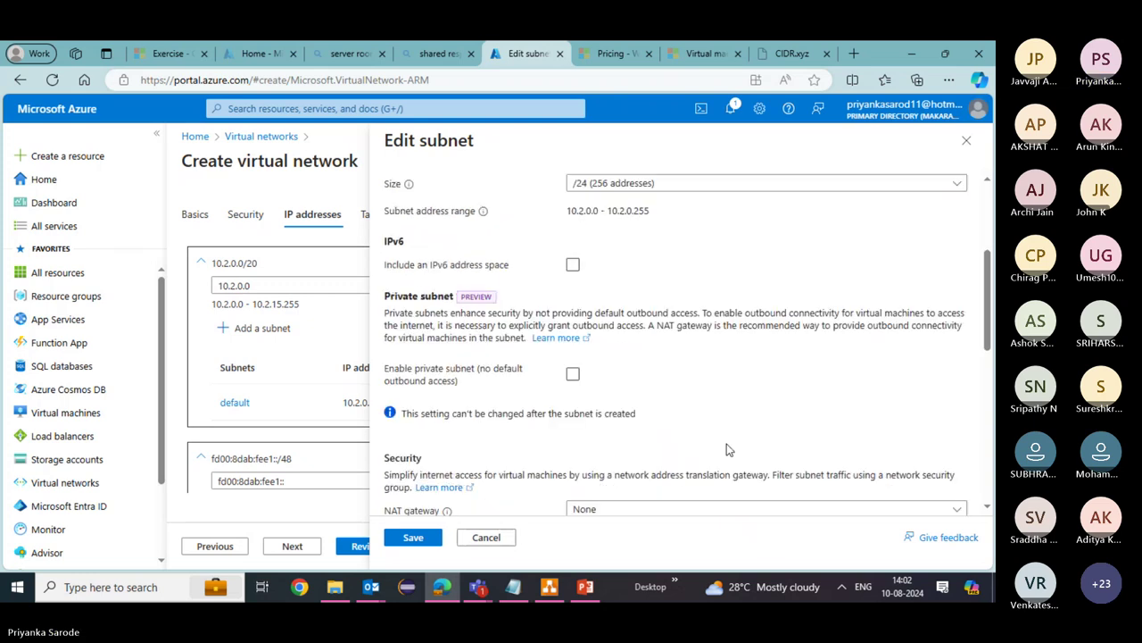
scroll(724, 444, "down", 5)
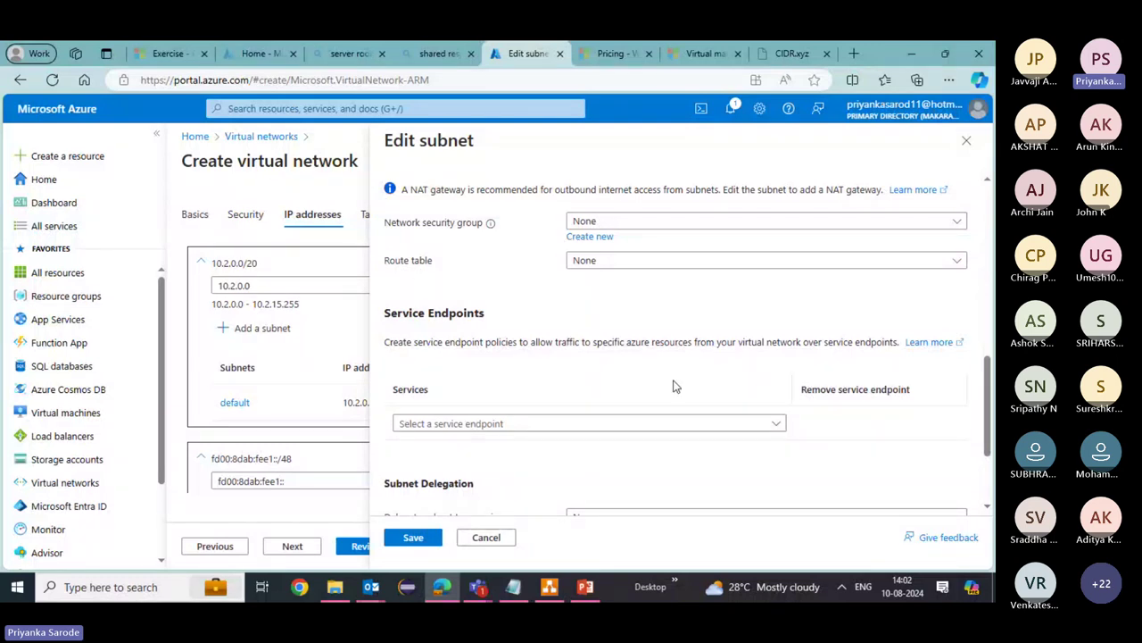
left_click(677, 265)
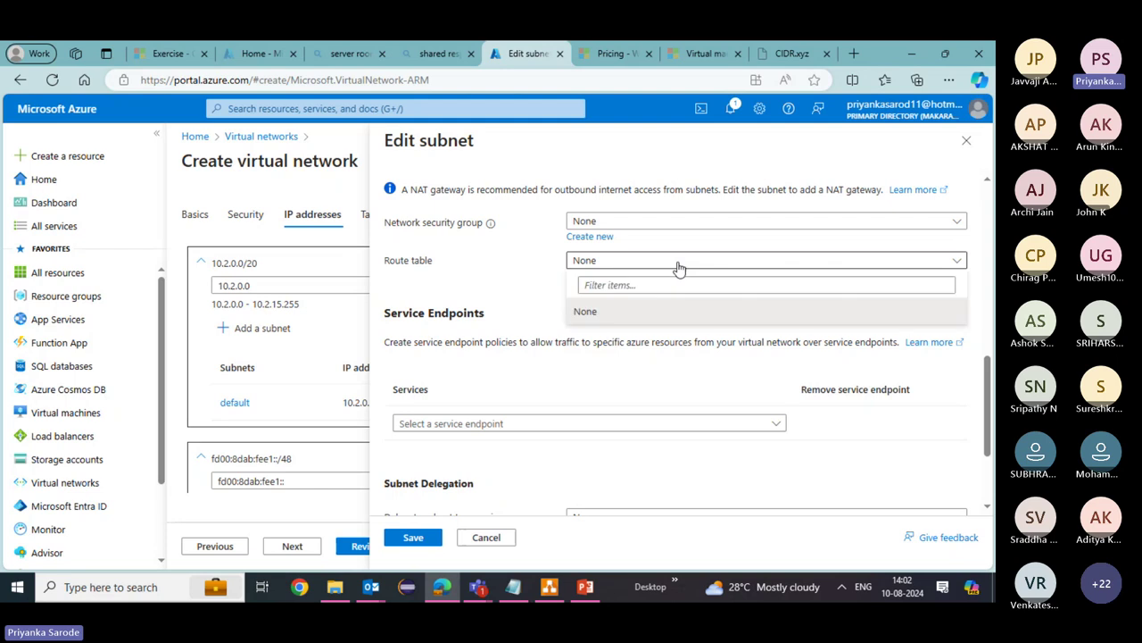
left_click(678, 267)
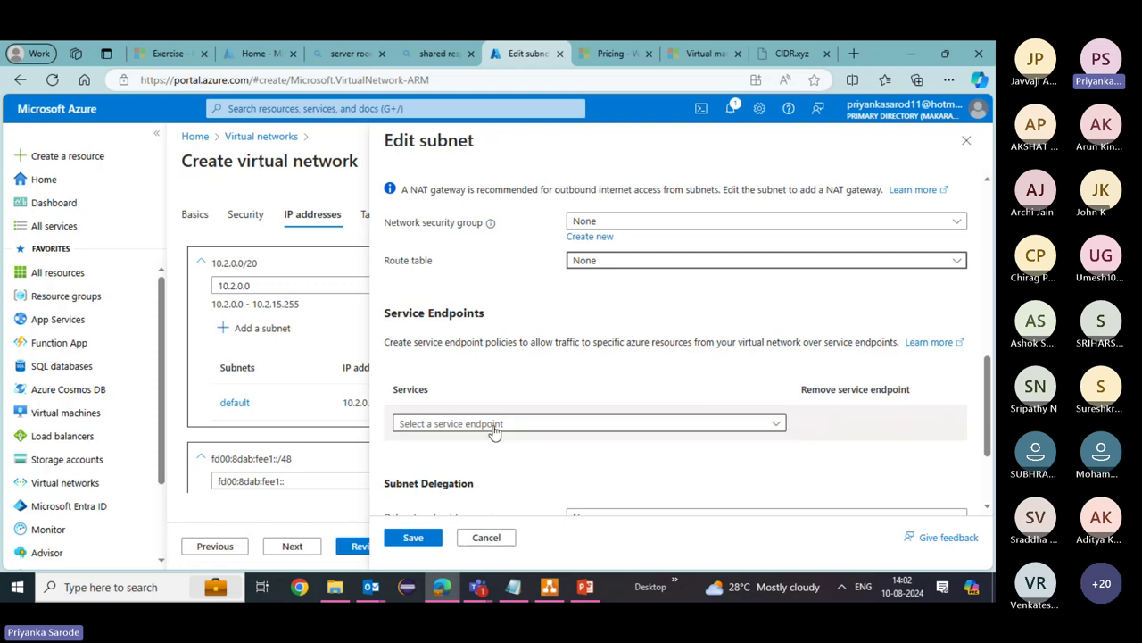
scroll(446, 420, "down", 3)
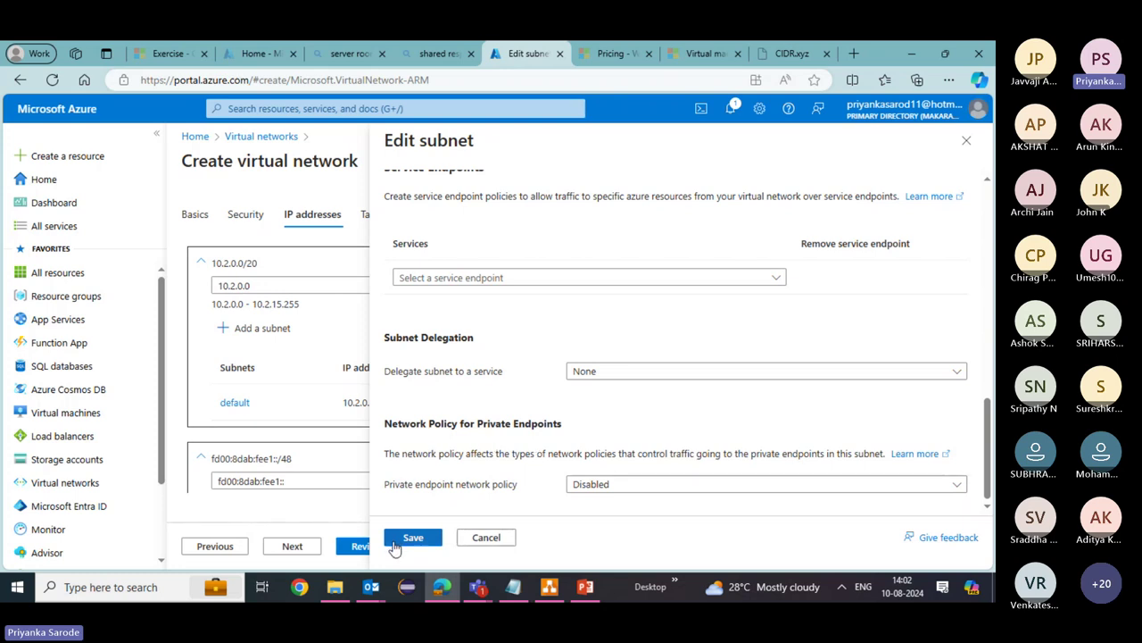
Save the default subnet and delete the extra fd00:f2f3:d018::/48 and 10.1.0.0/16 address spaces.
left_click(398, 539)
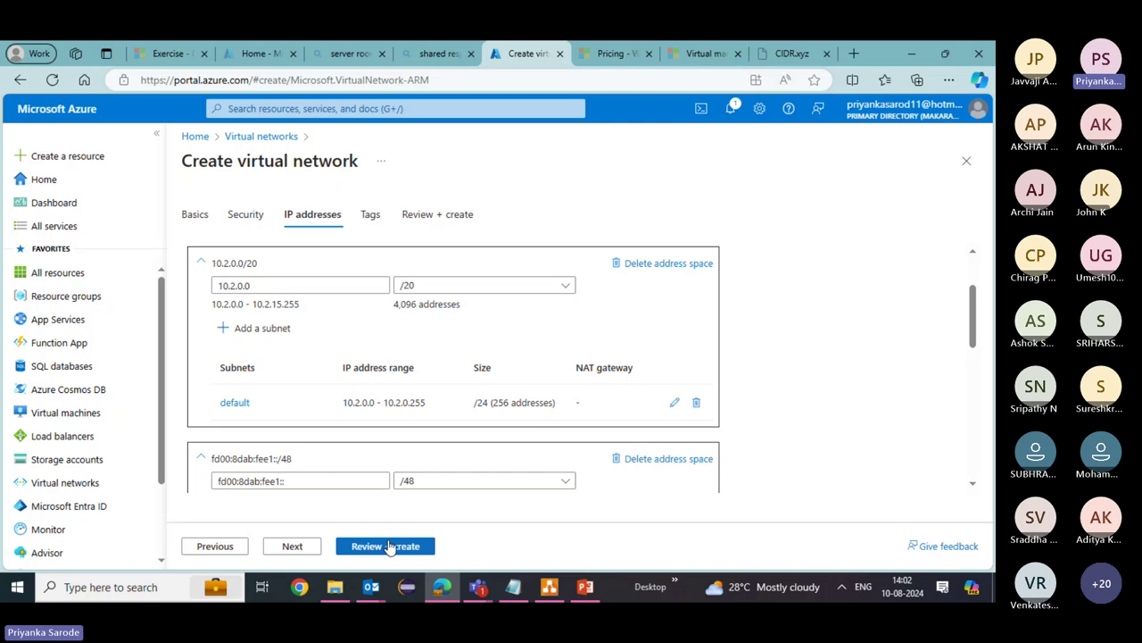
left_click(302, 550)
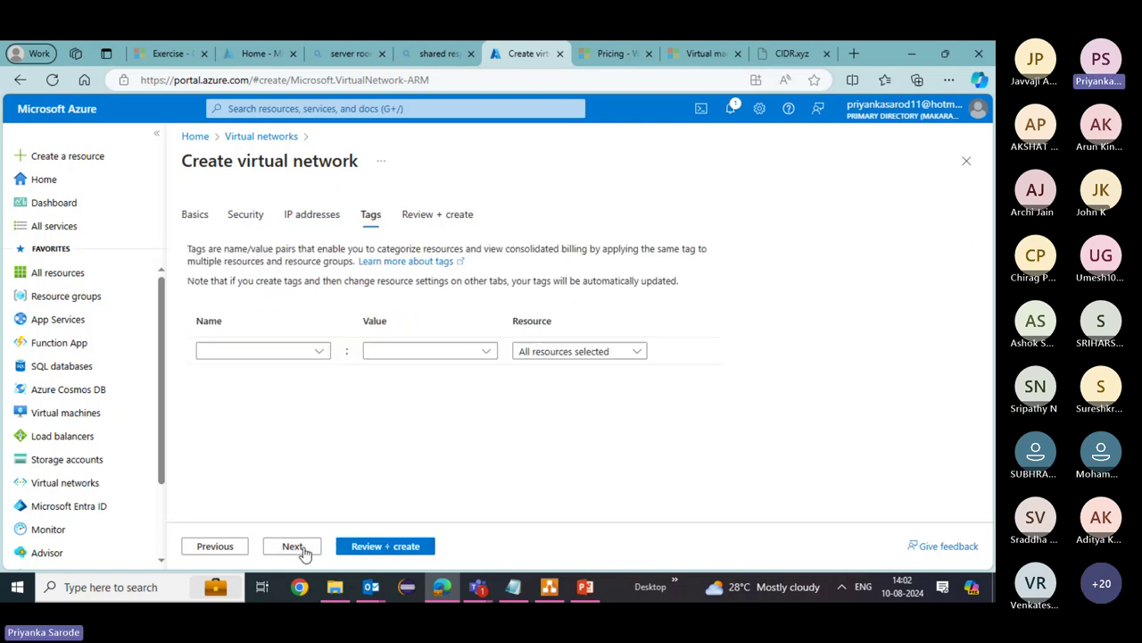
left_click(205, 546)
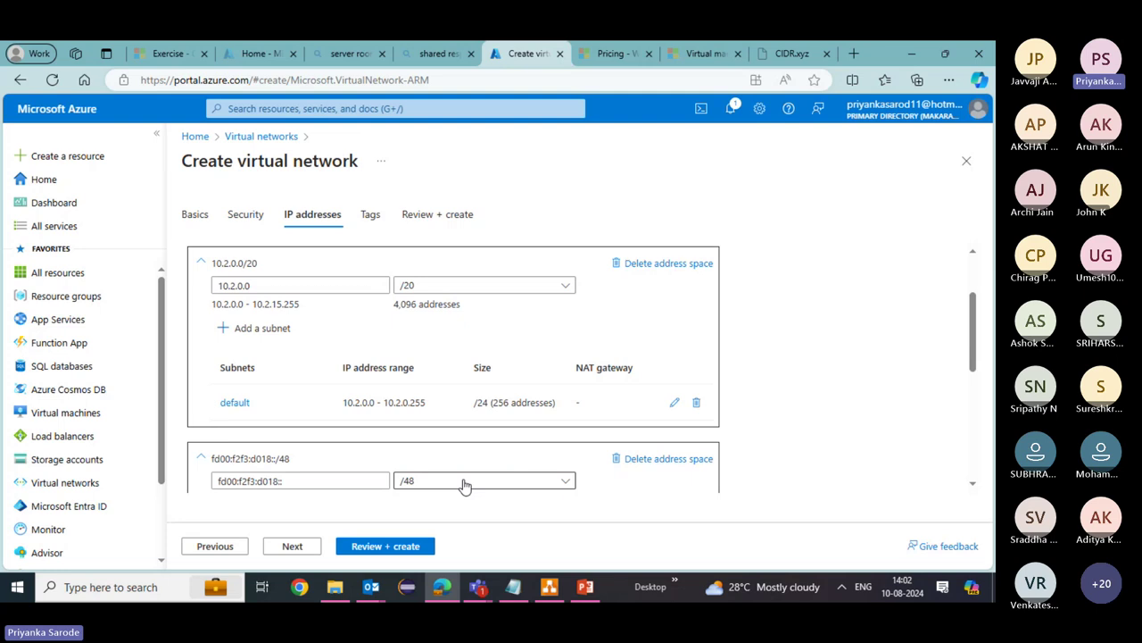
left_click(678, 461)
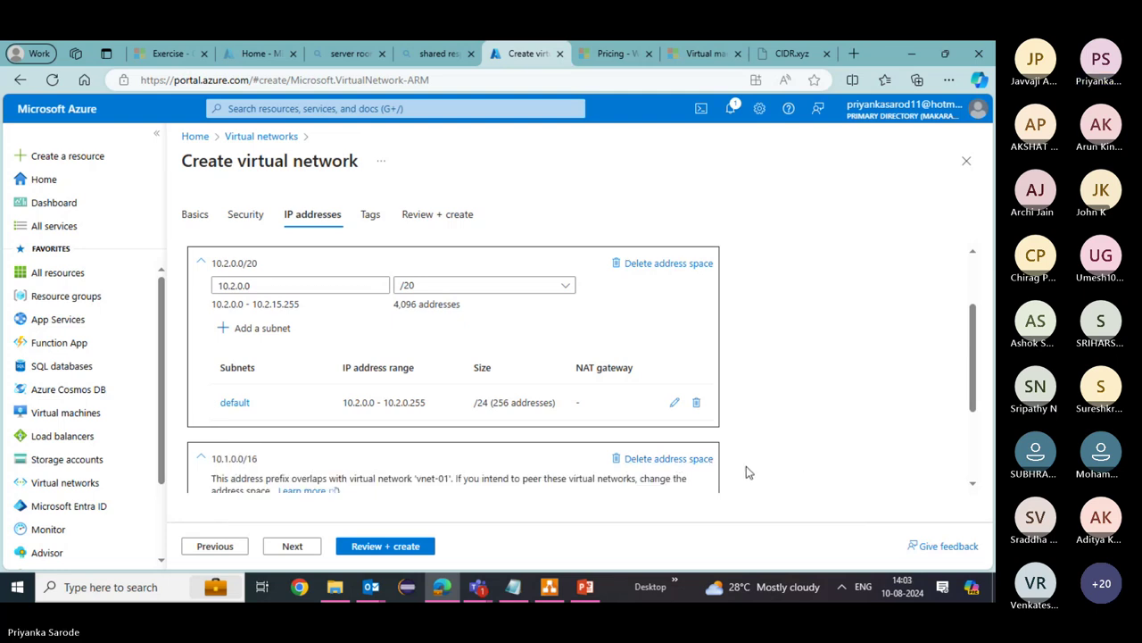
left_click(700, 461)
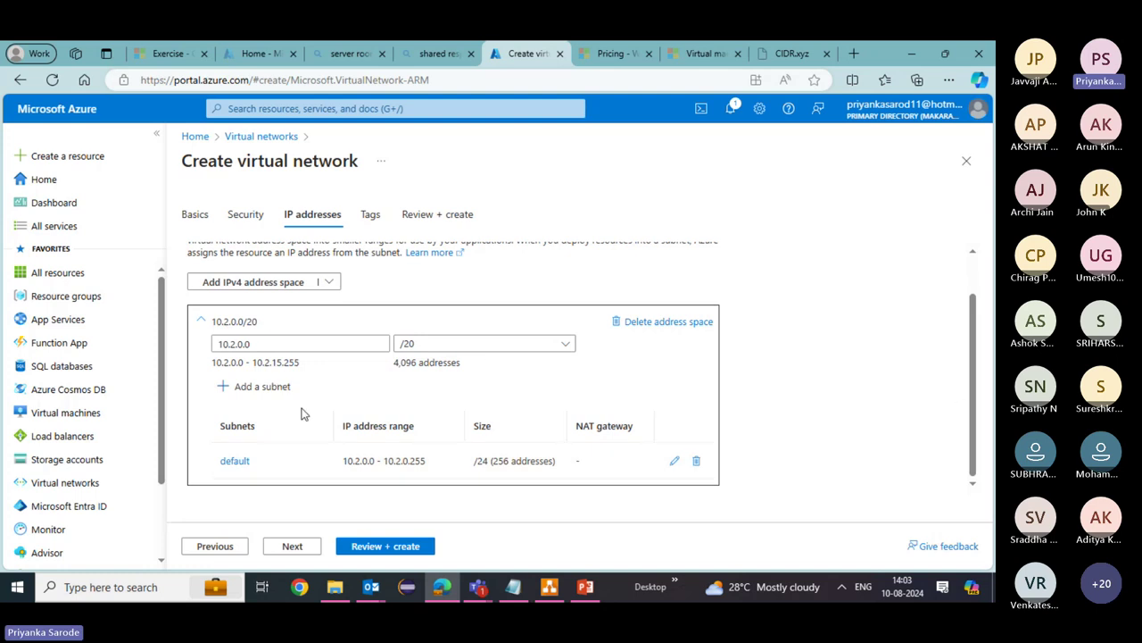
Add the tag az = pass and proceed to Review + create.
left_click(371, 216)
left_click(294, 356)
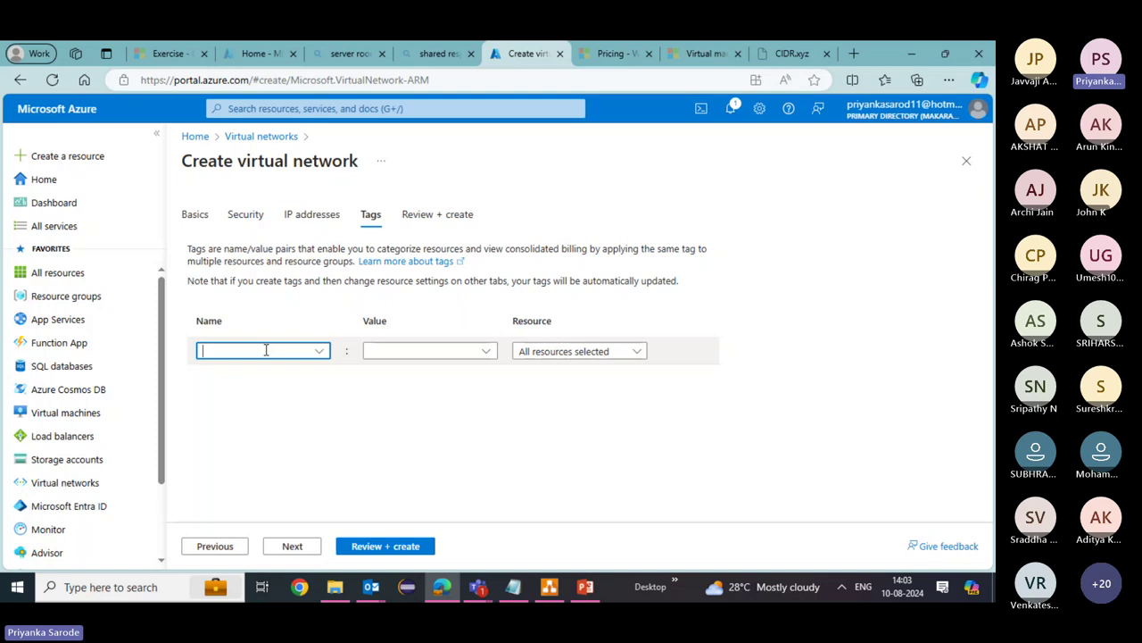
left_click(318, 353)
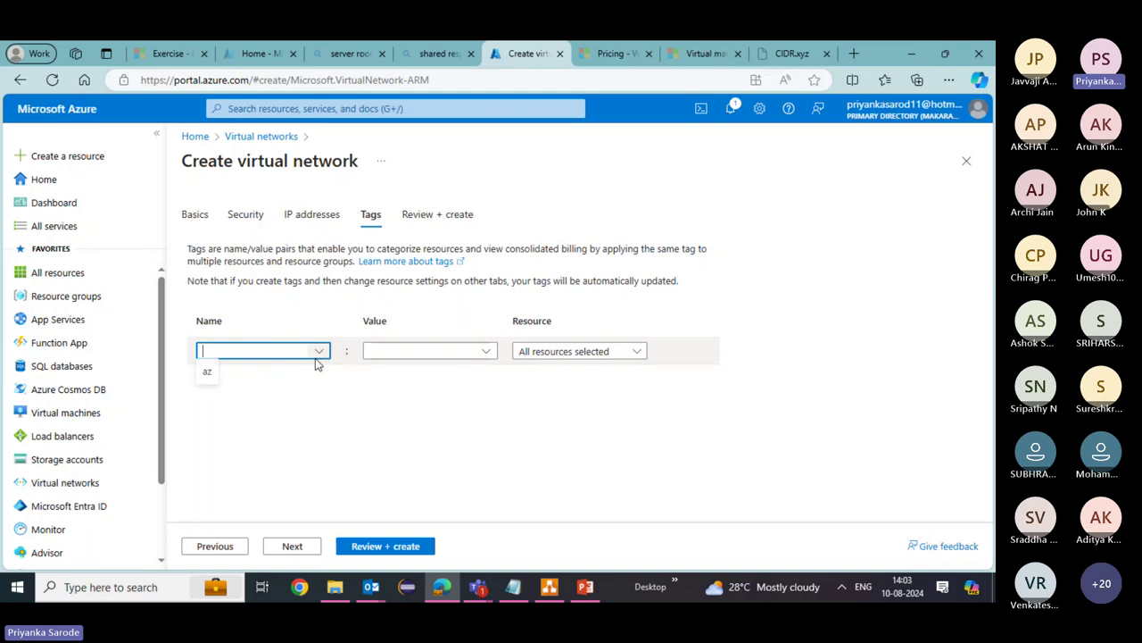
left_click(208, 376)
left_click(377, 375)
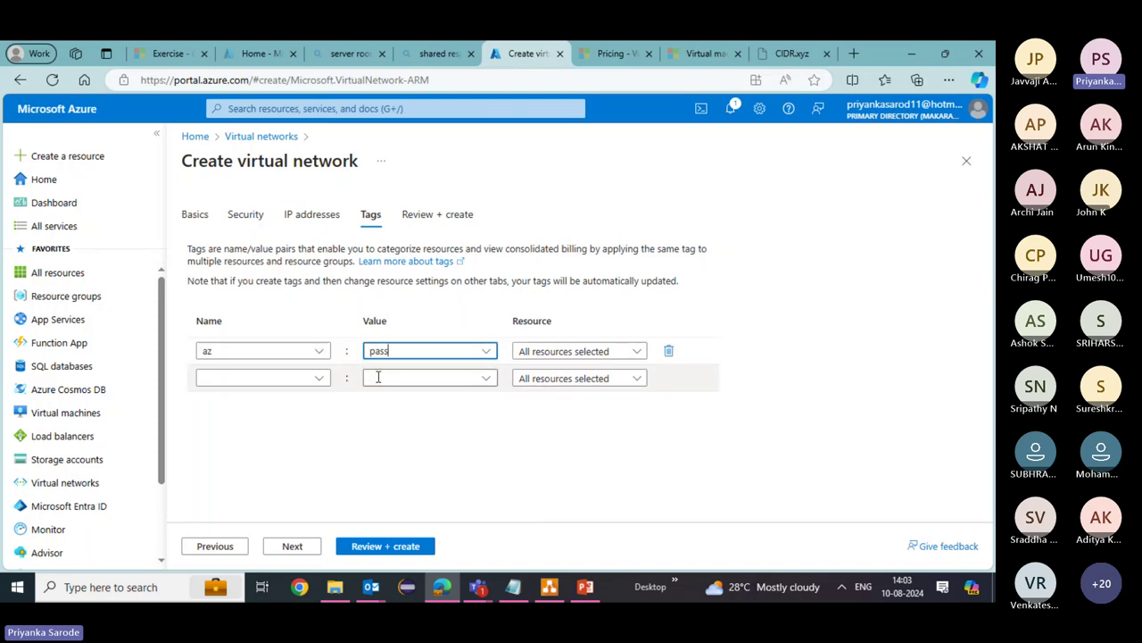
left_click(292, 546)
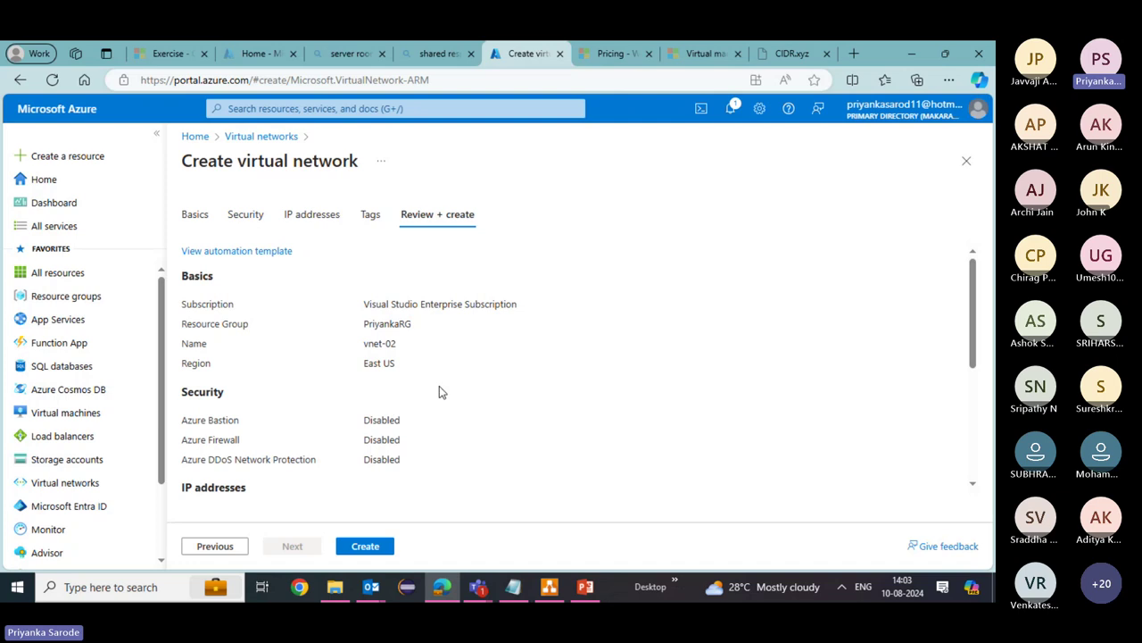
Deploy vnet-02 from the review summary, then return to the PowerPoint deck at slide 32.
scroll(439, 397, "down", 4)
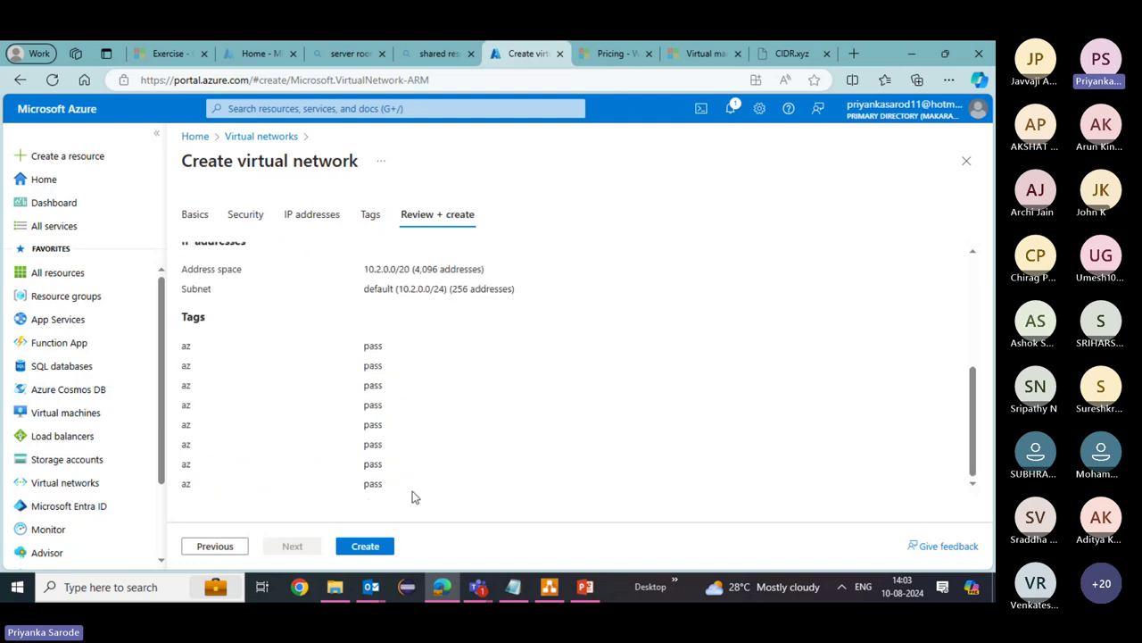
left_click(366, 546)
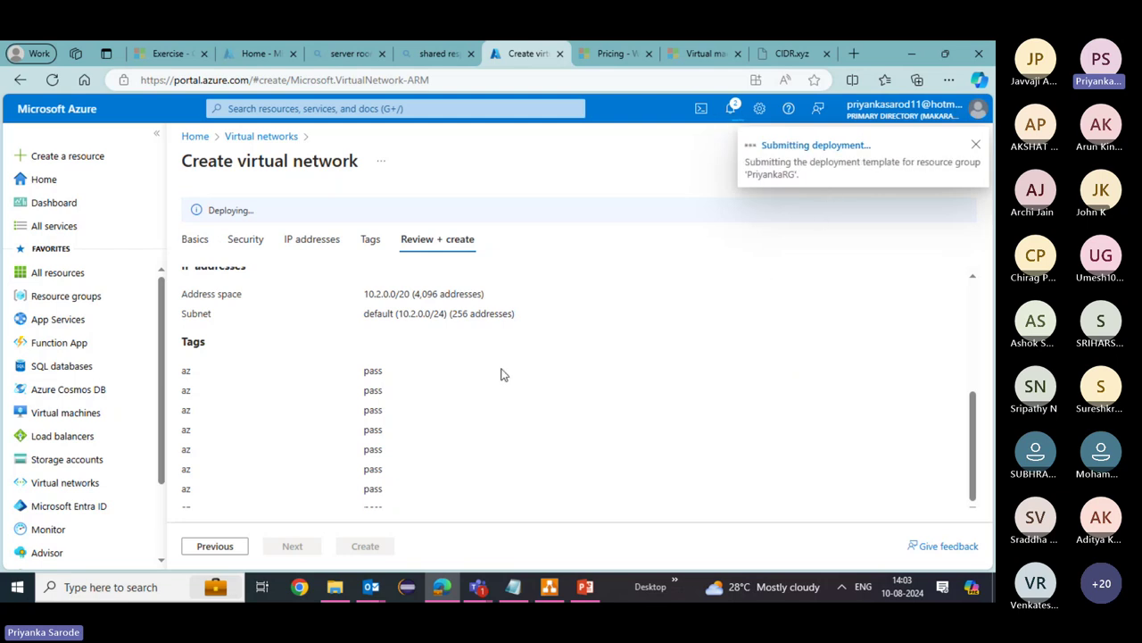
key("alt+Tab")
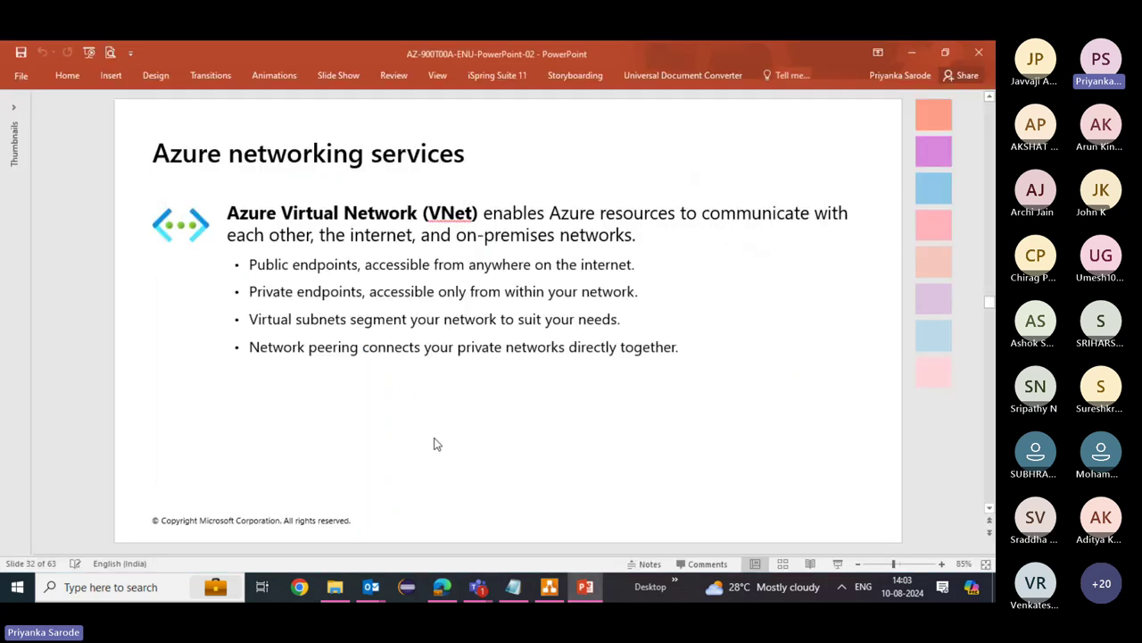
Page through the deck from slide 32 to slide 36, 'Azure DNS'.
scroll(436, 438, "down", 2)
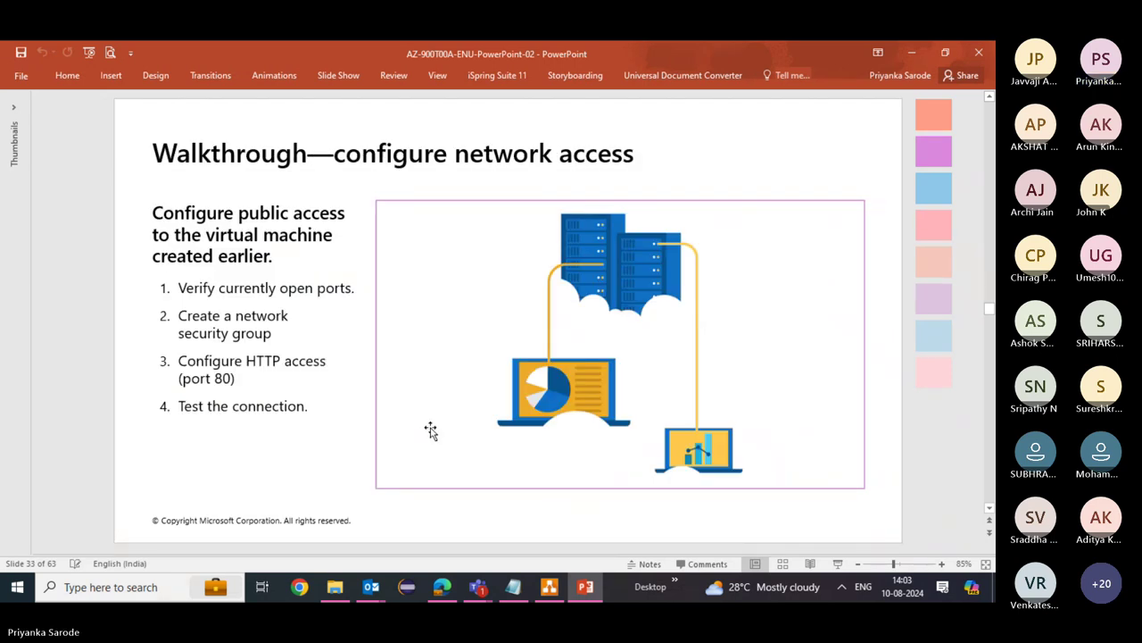
scroll(430, 431, "down", 1)
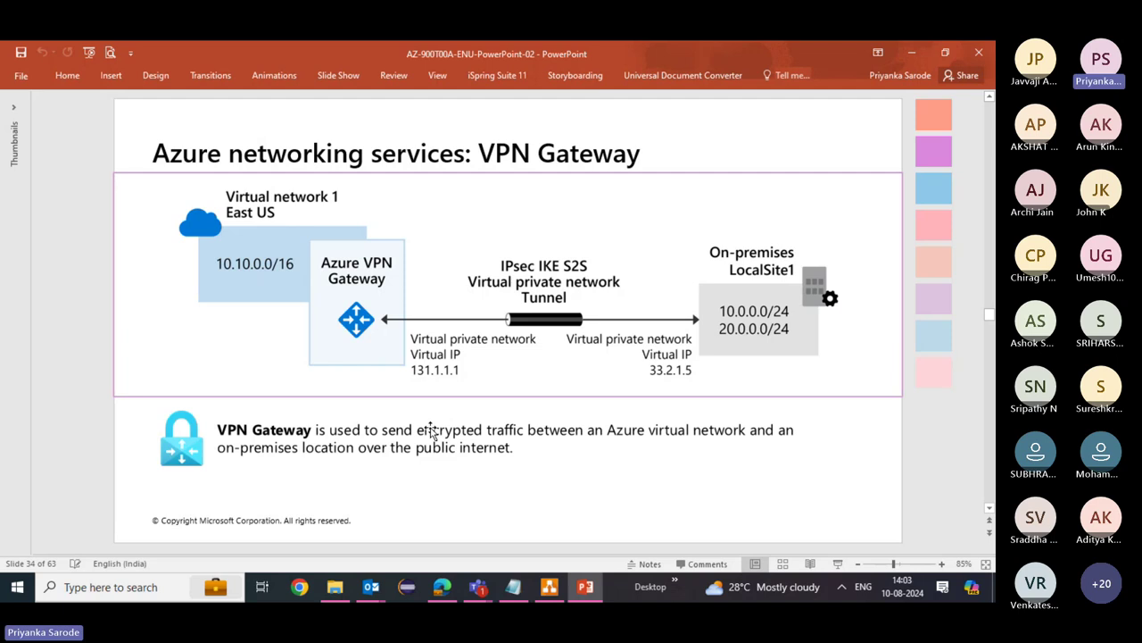
scroll(430, 429, "down", 2)
scroll(429, 435, "down", 1)
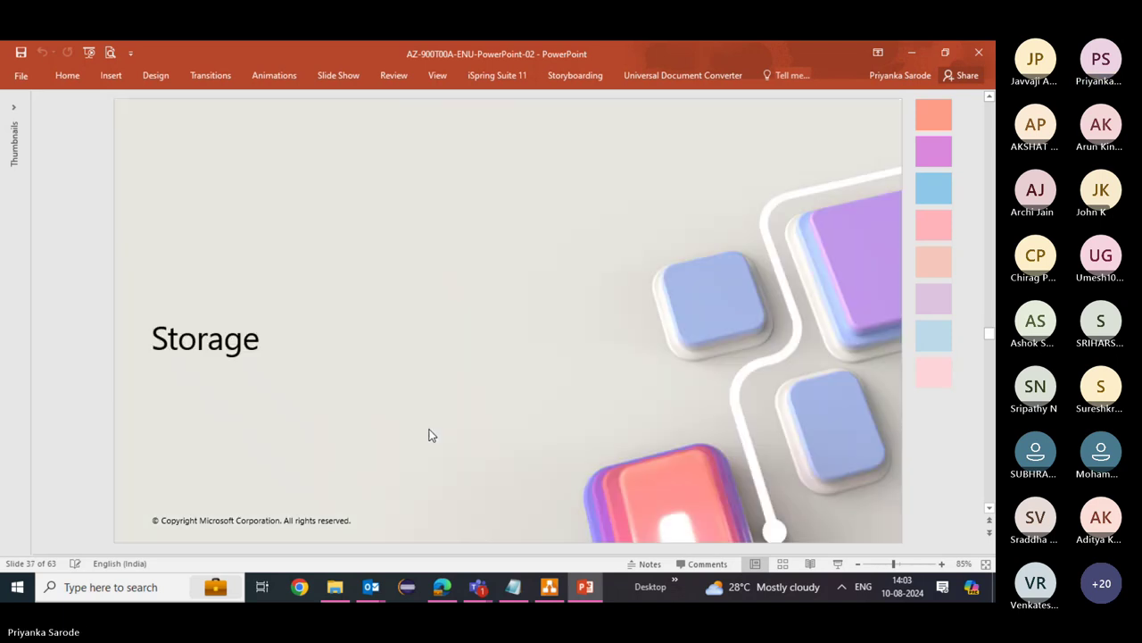
scroll(429, 435, "up", 2)
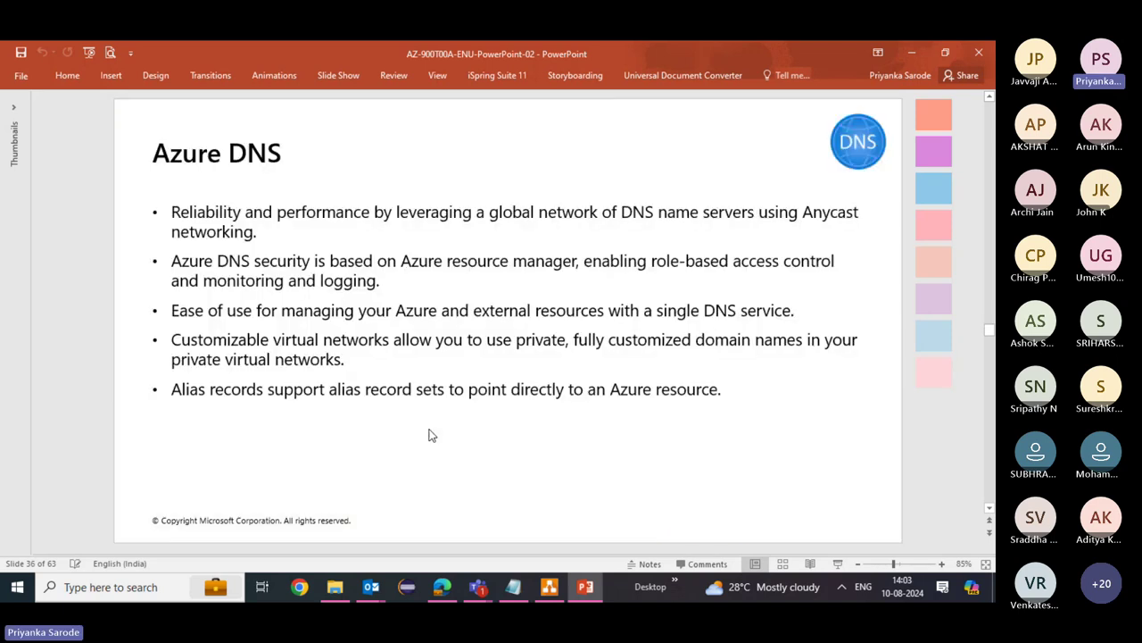